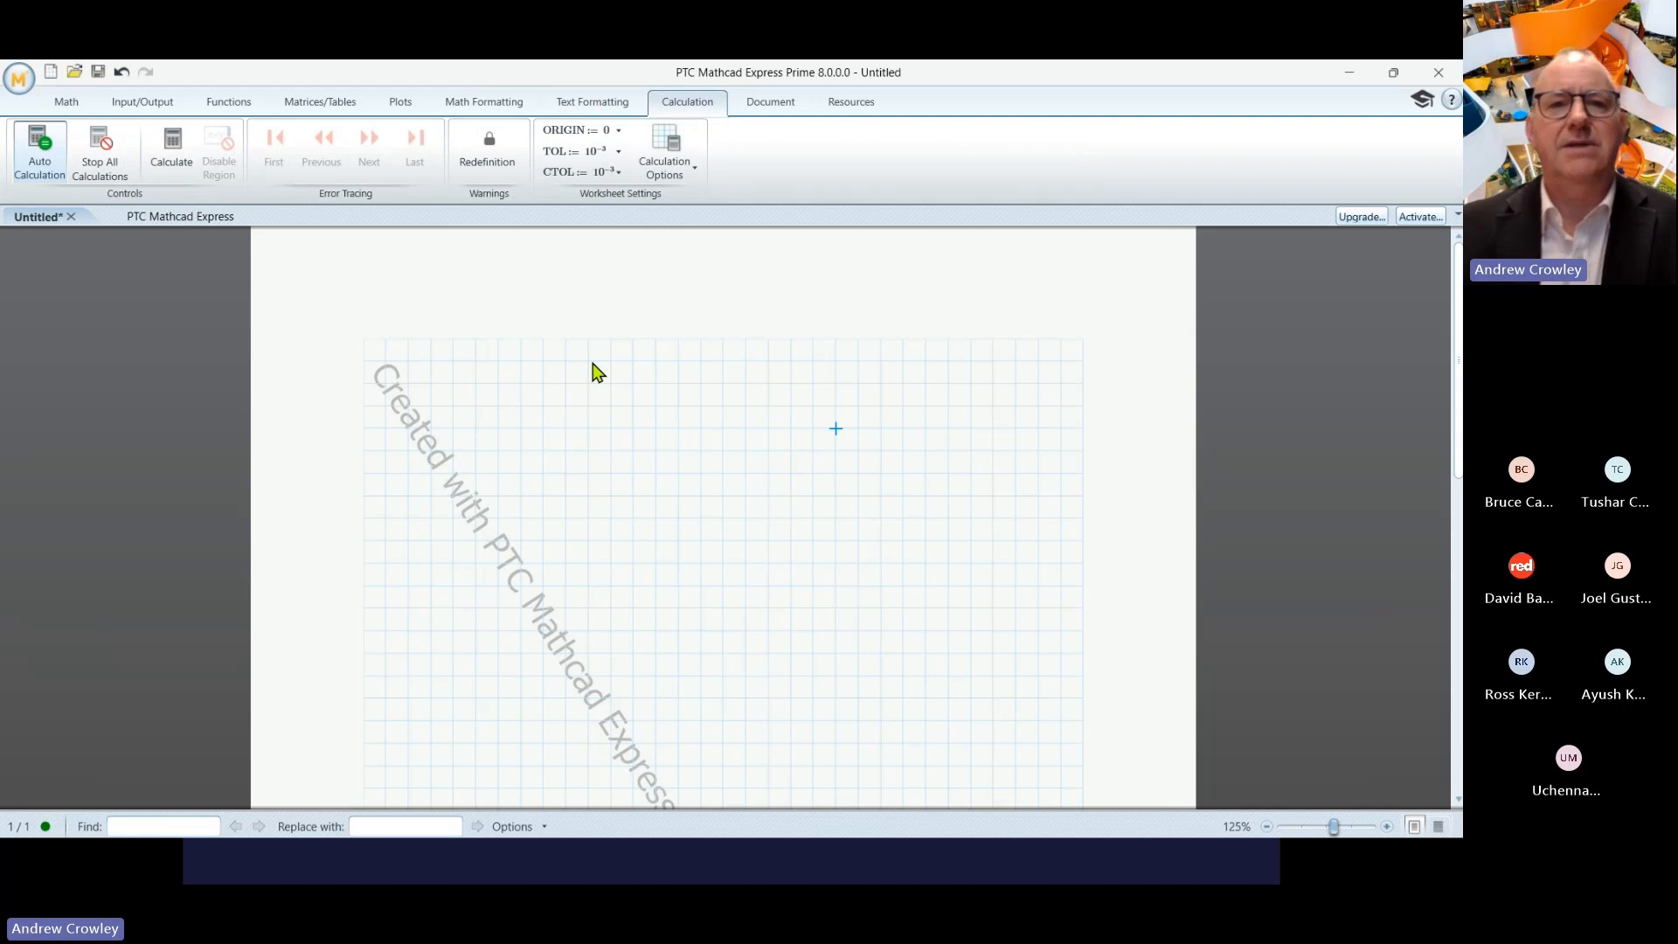
# - Define the custom unit kNm := 1 kN·m near the upper right of the grid
pyautogui.click(75, 104)
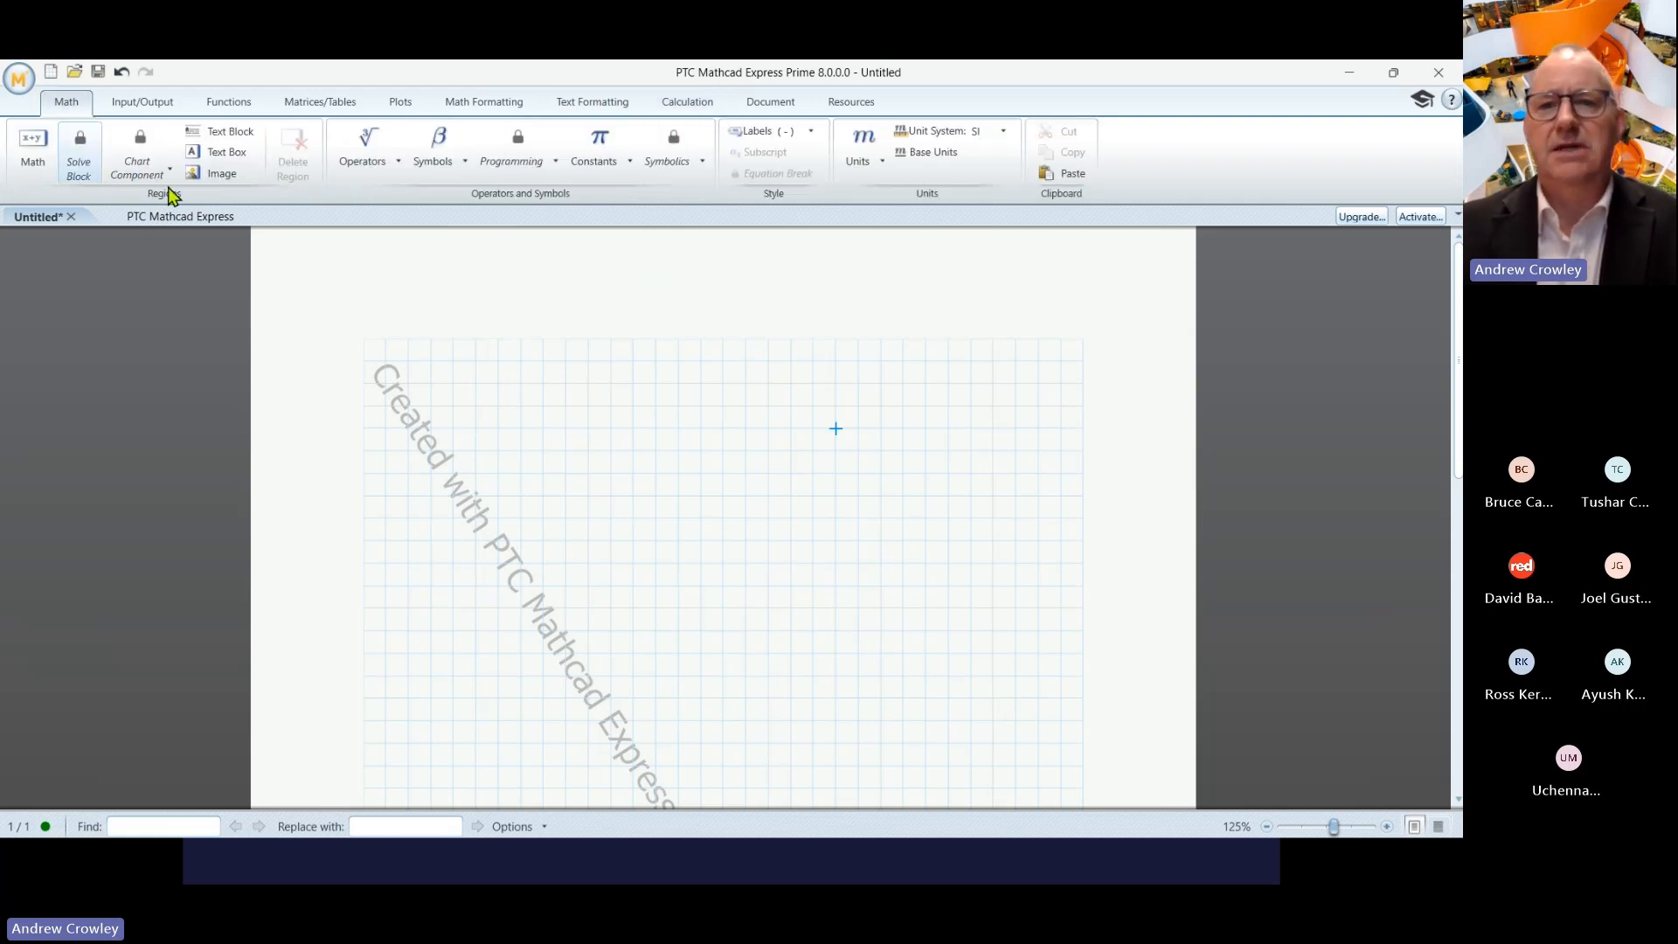
pyautogui.click(885, 407)
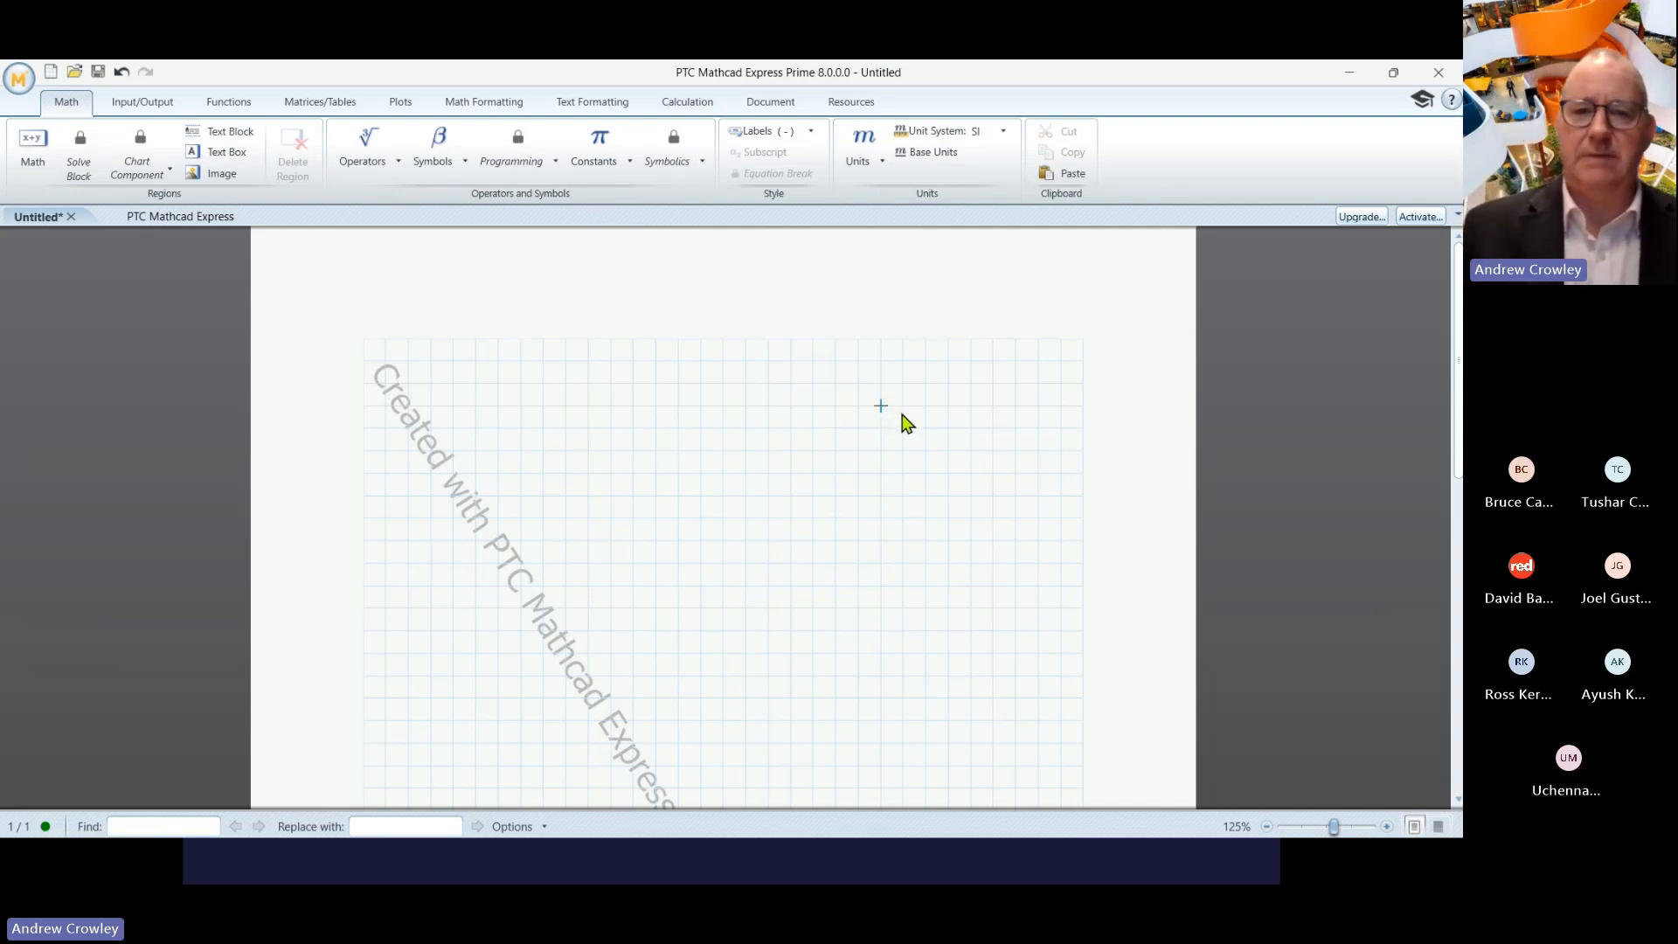
pyautogui.write('kN')
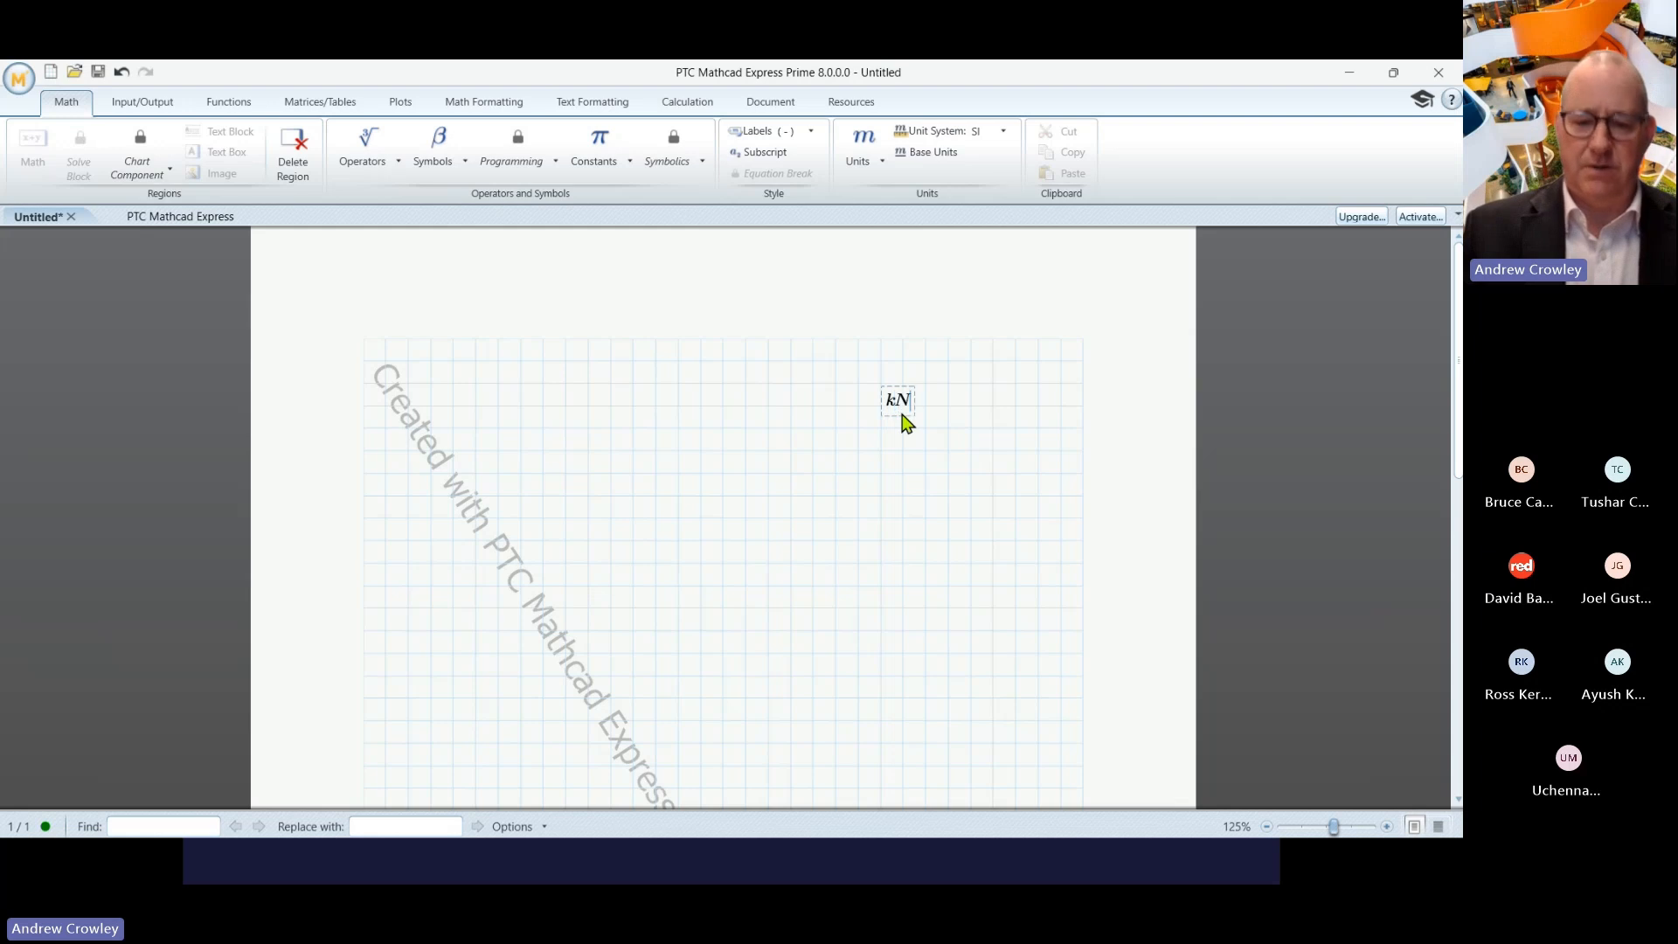
pyautogui.write('m:=')
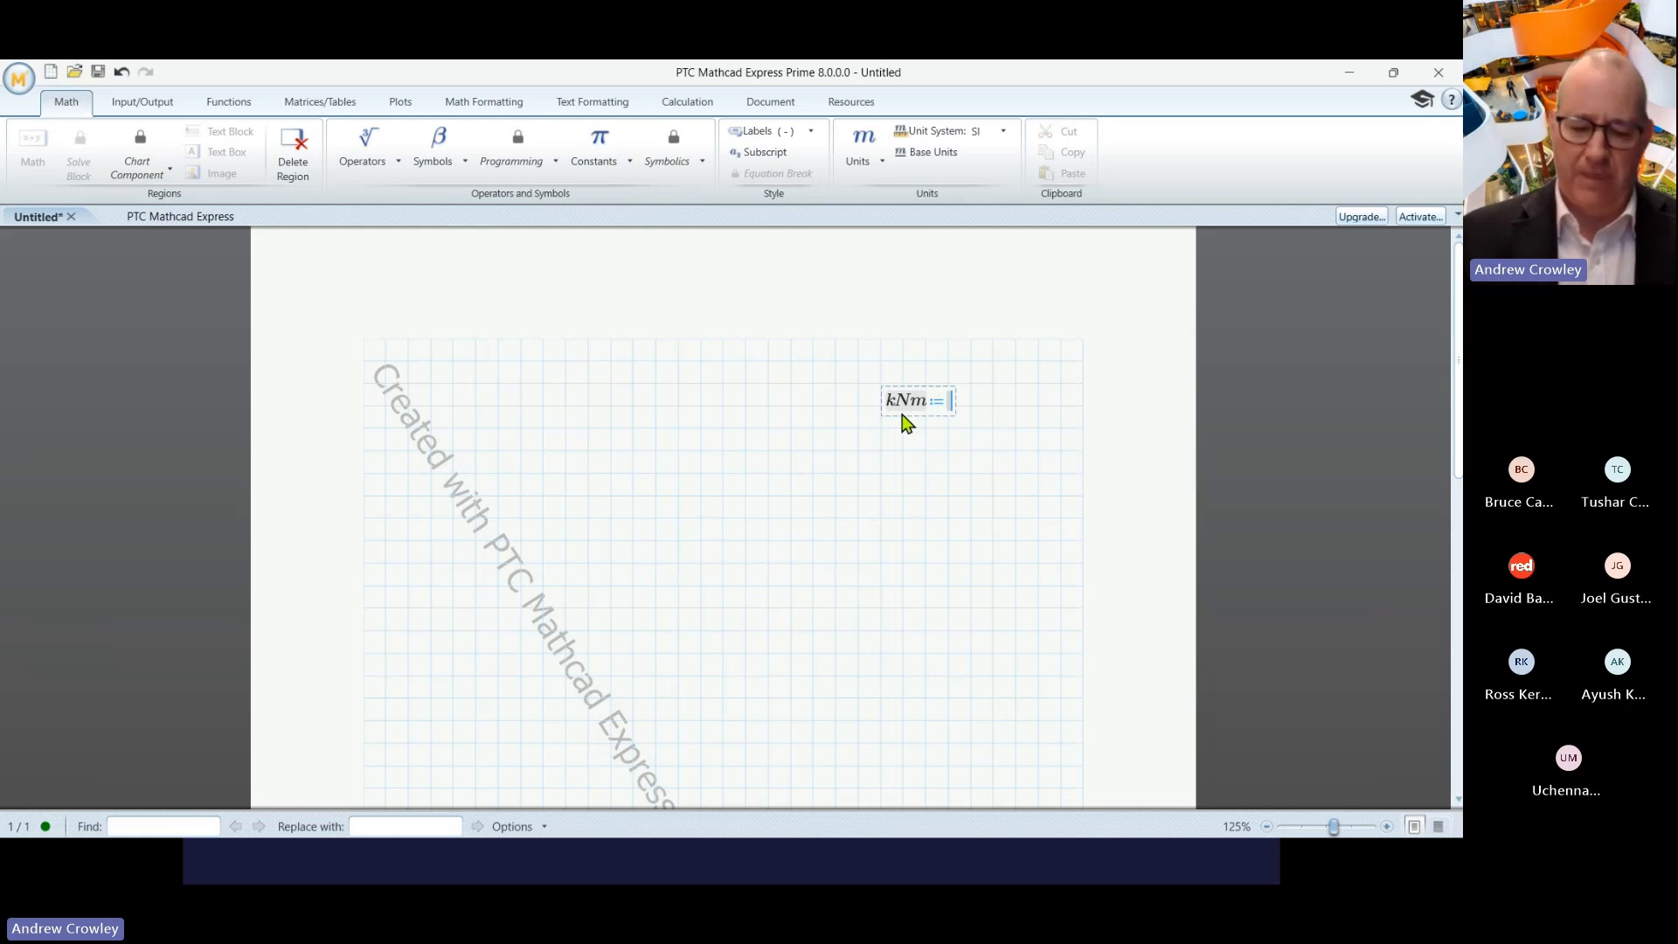
pyautogui.write('1')
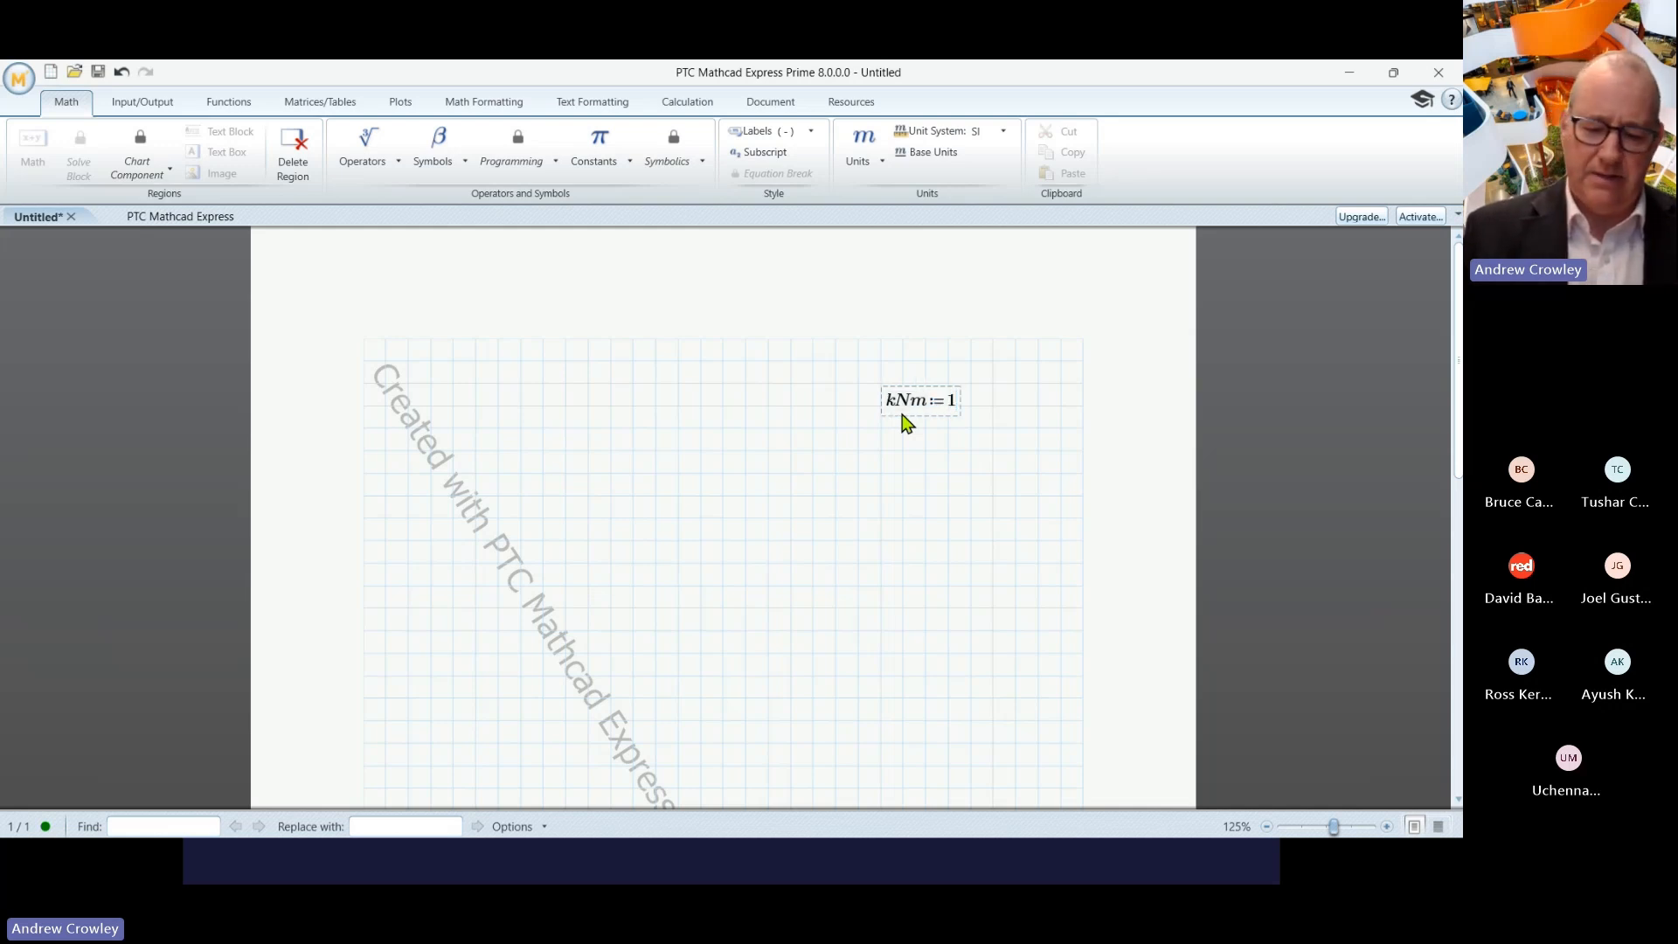
pyautogui.write('kN*')
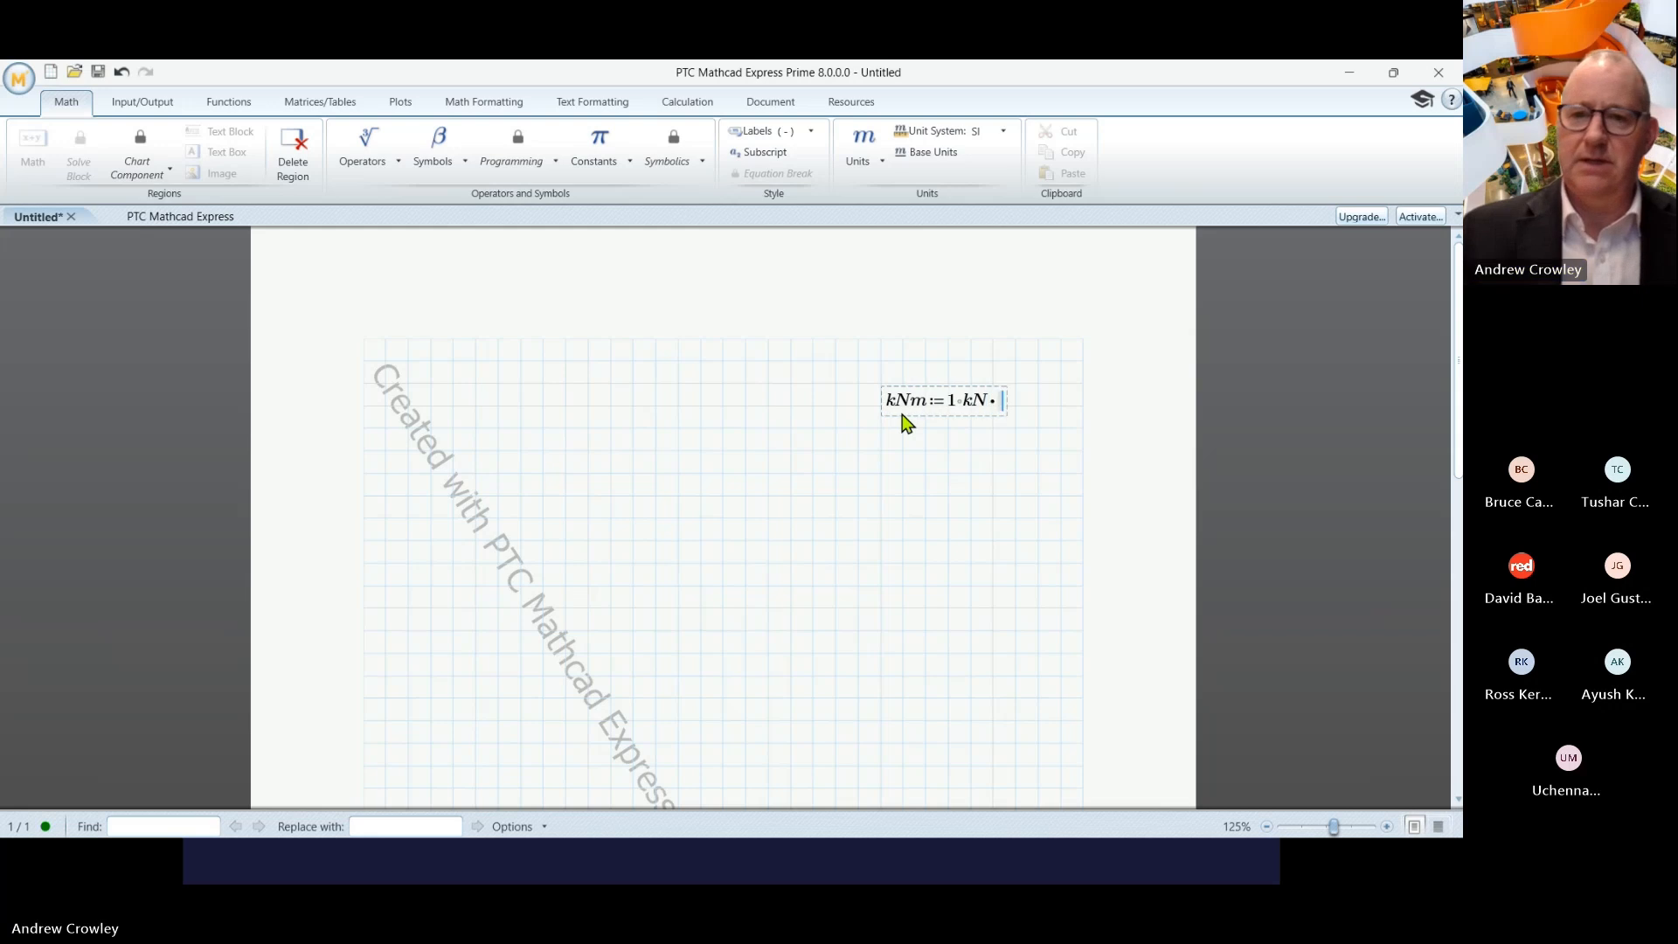
pyautogui.write('m')
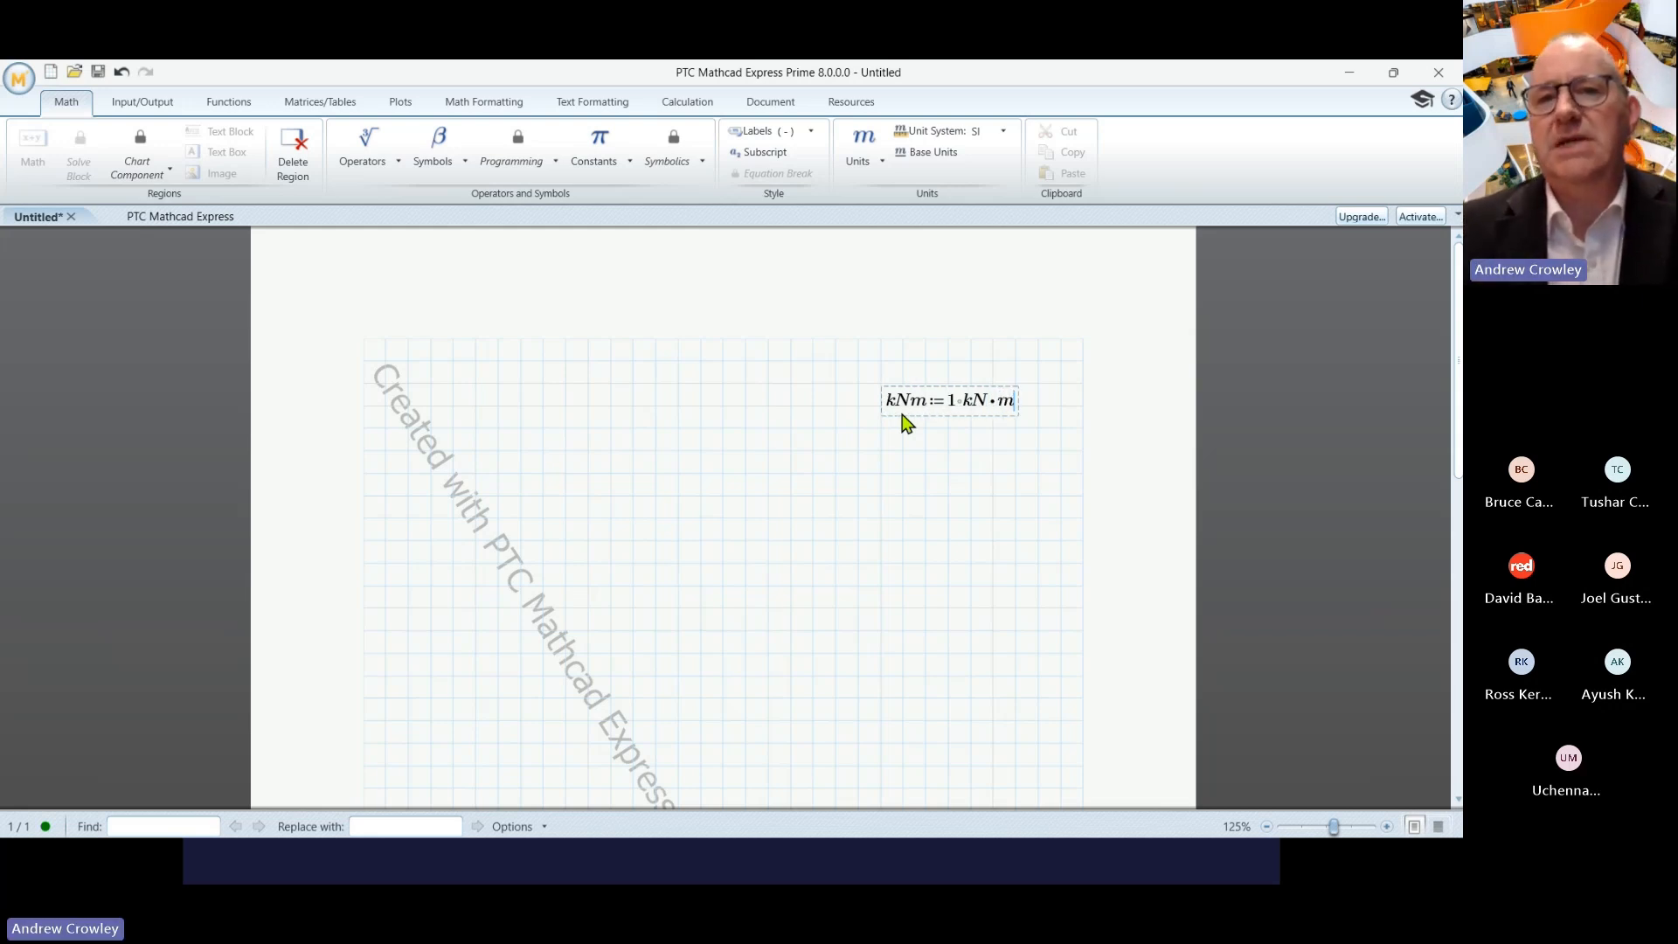
pyautogui.click(948, 429)
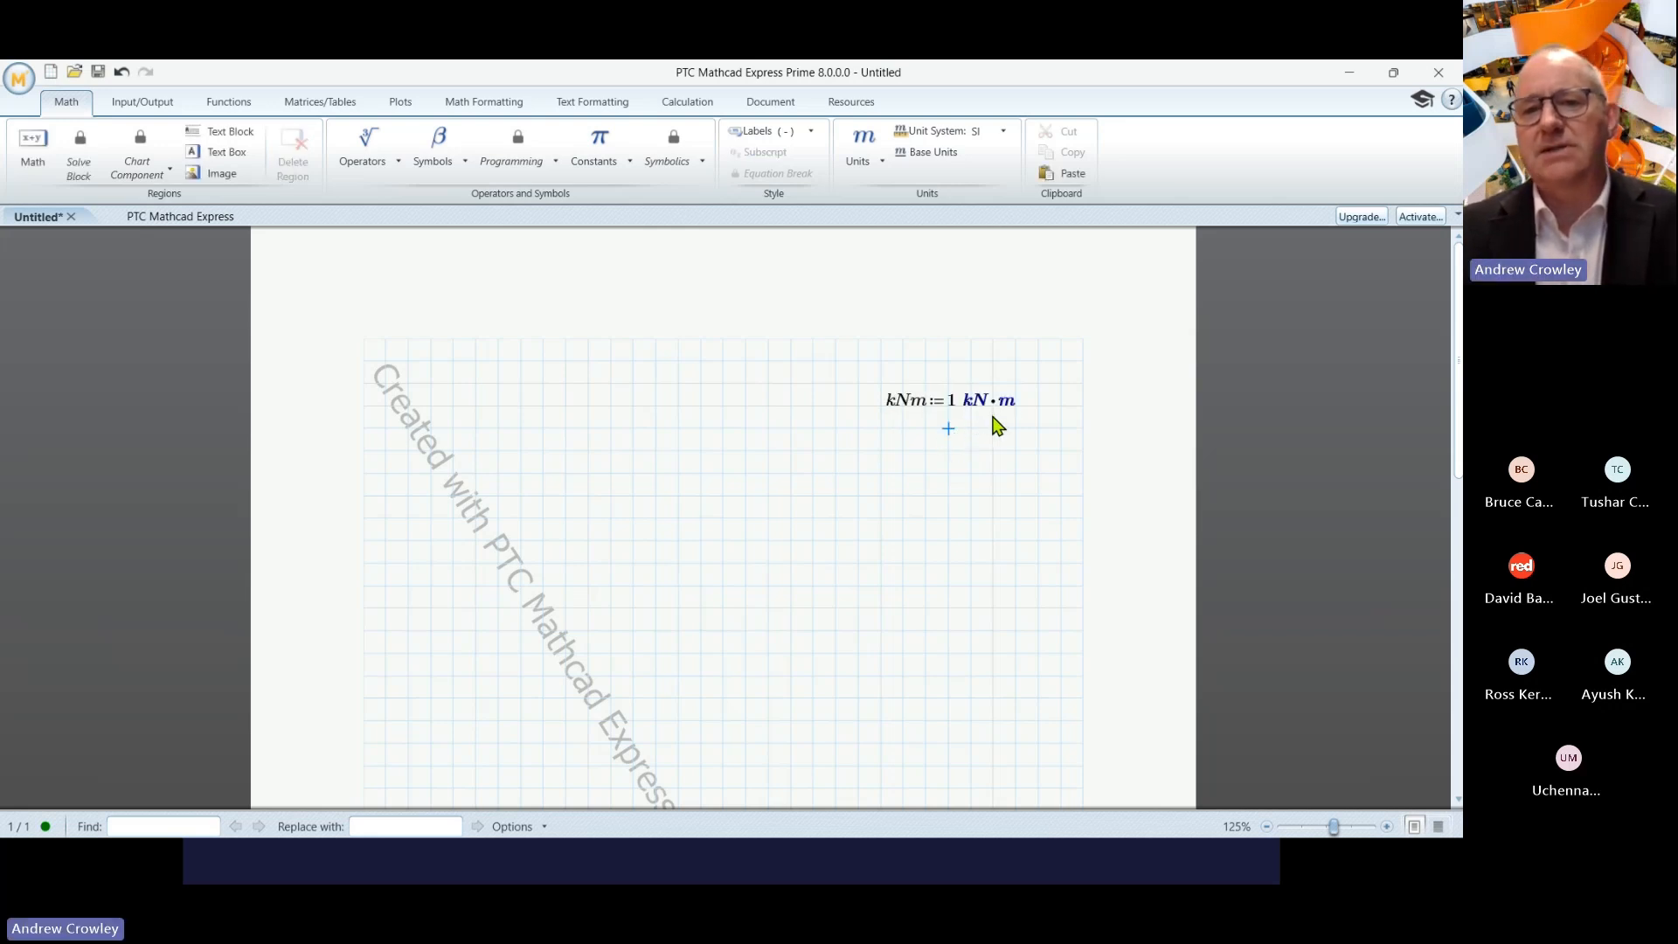
# - Label the name kNm as a Unit, then look through the Units list without inserting anything
pyautogui.click(908, 405)
pyautogui.doubleClick(906, 403)
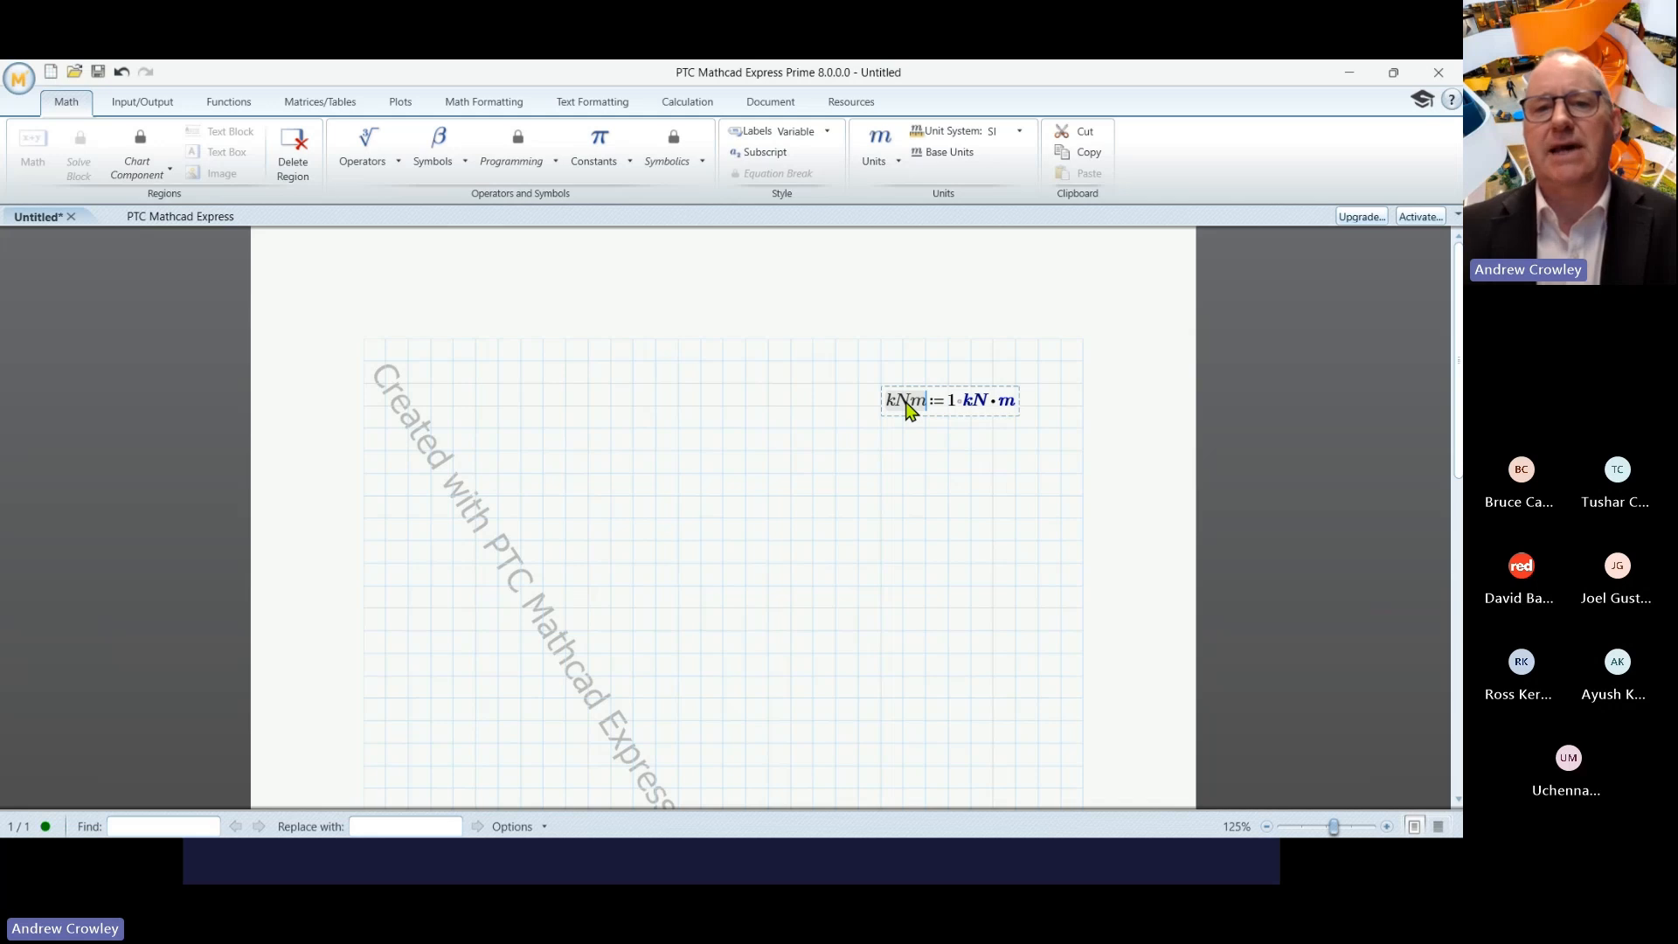
pyautogui.click(802, 138)
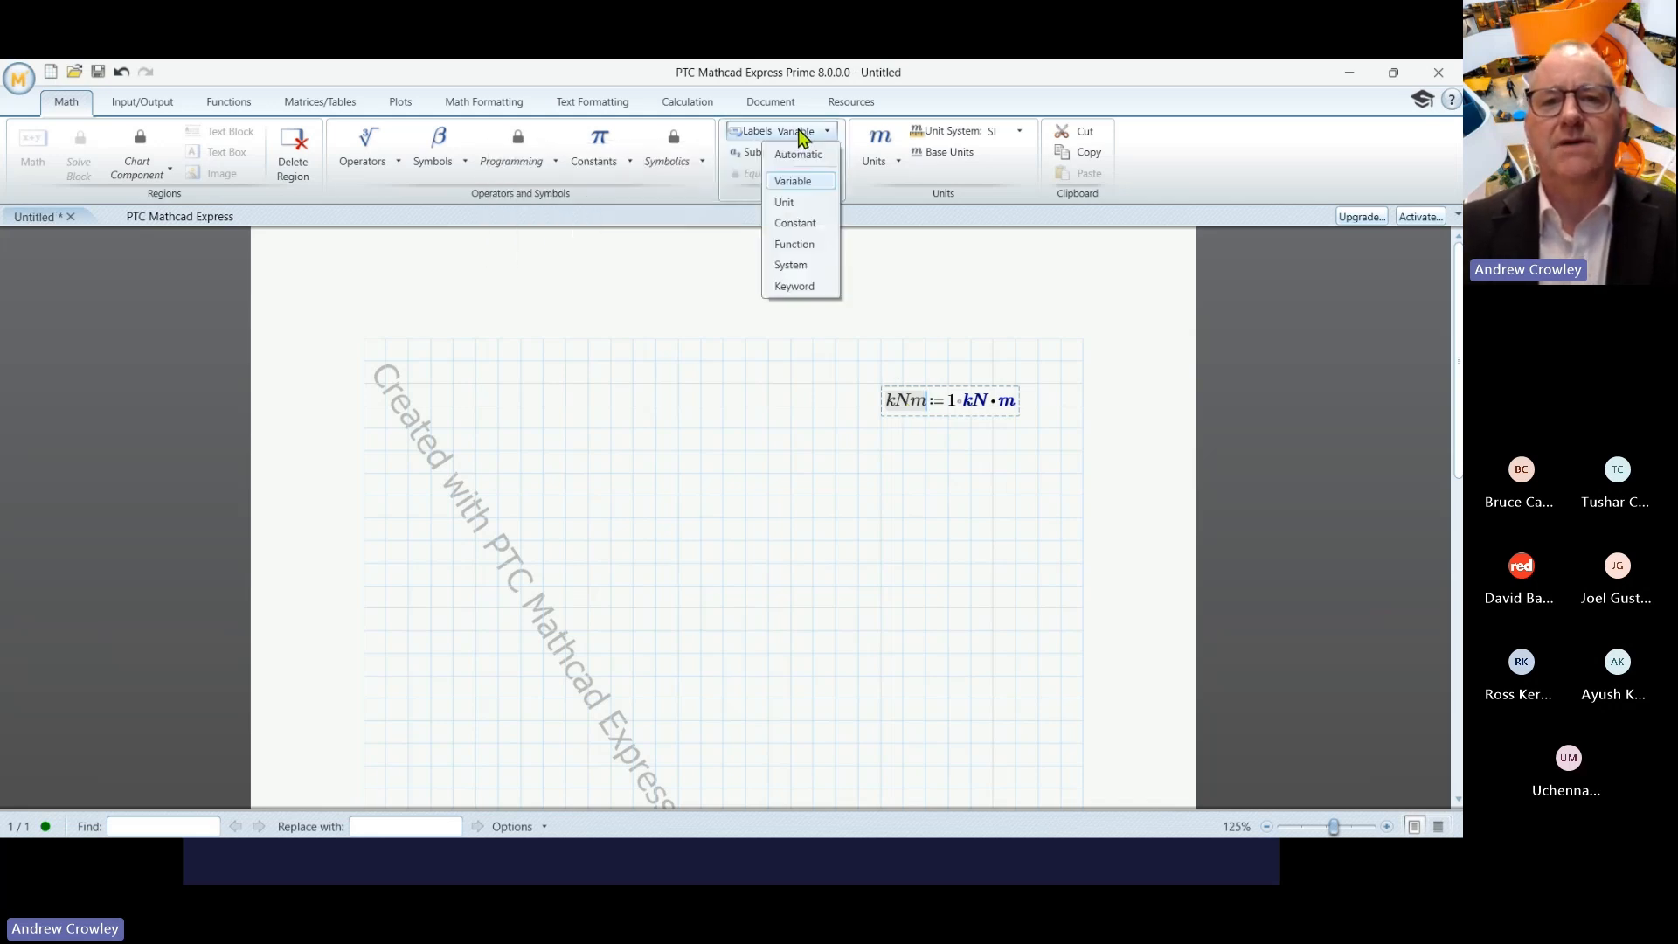
pyautogui.click(789, 205)
pyautogui.click(927, 451)
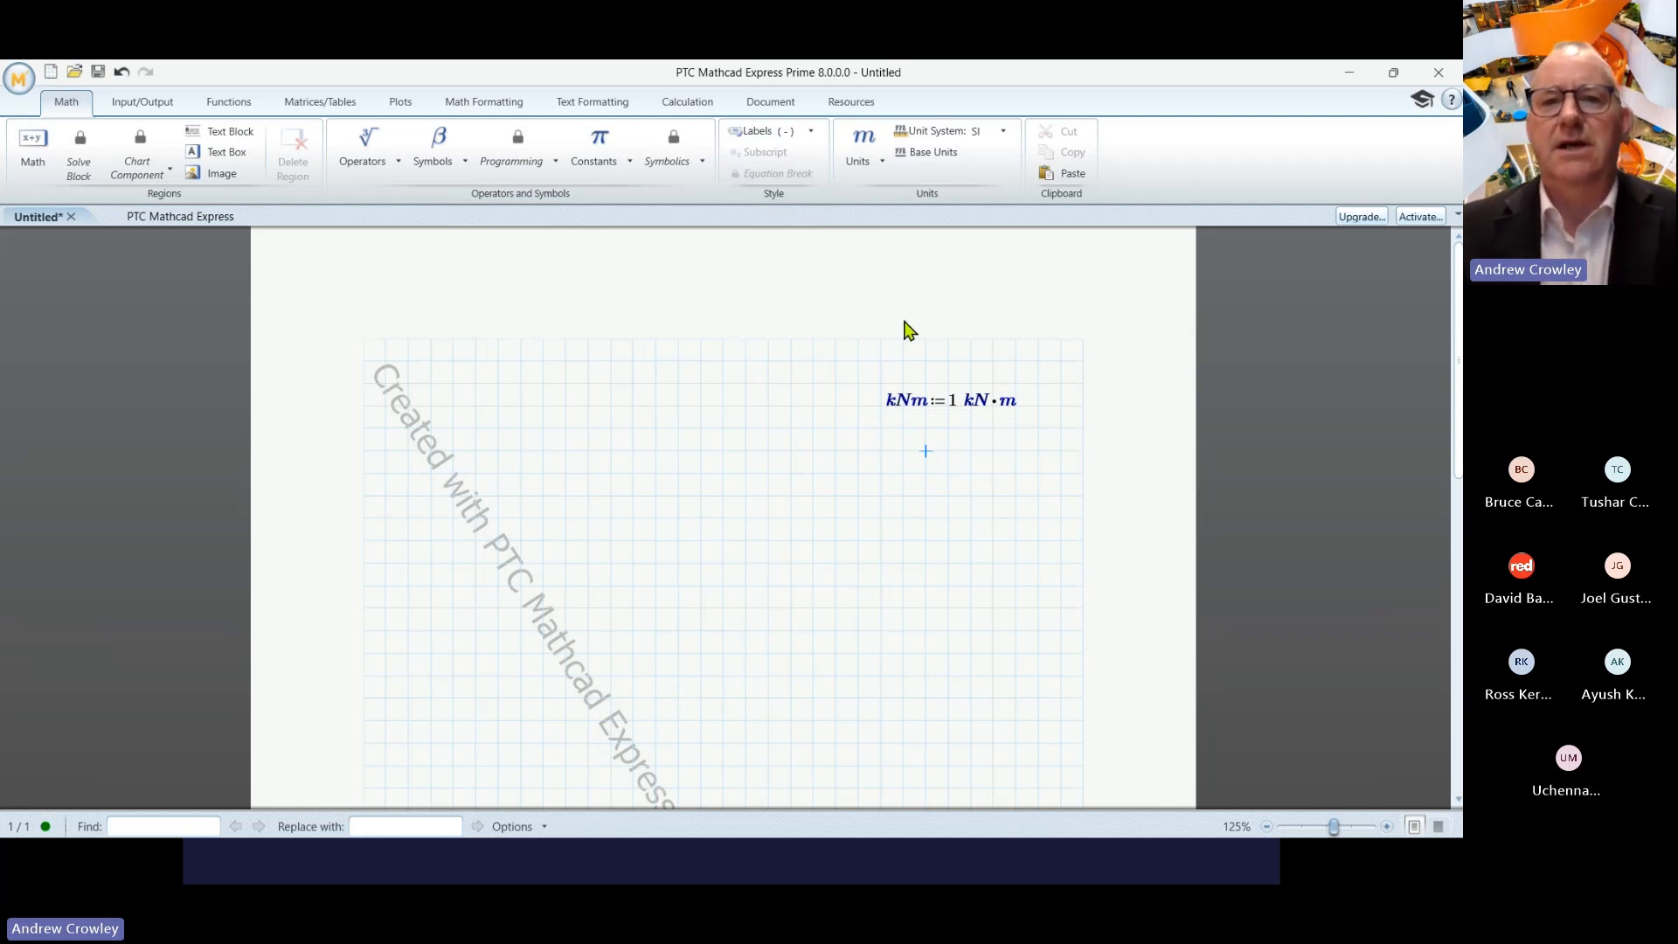
pyautogui.click(883, 162)
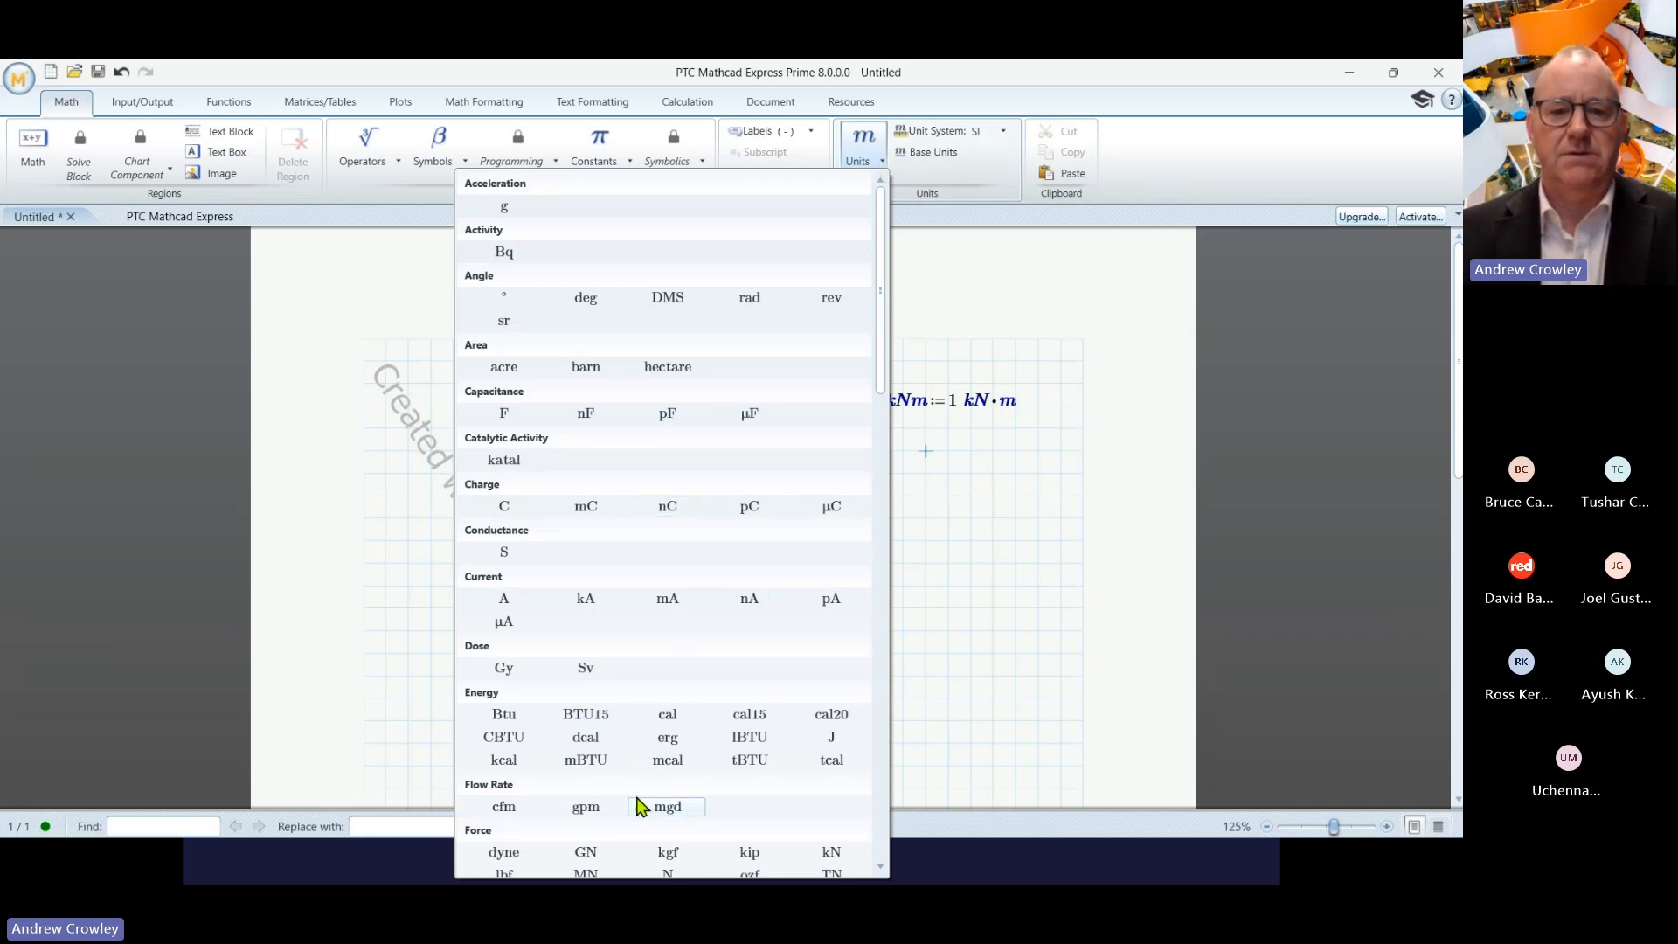
pyautogui.click(1053, 565)
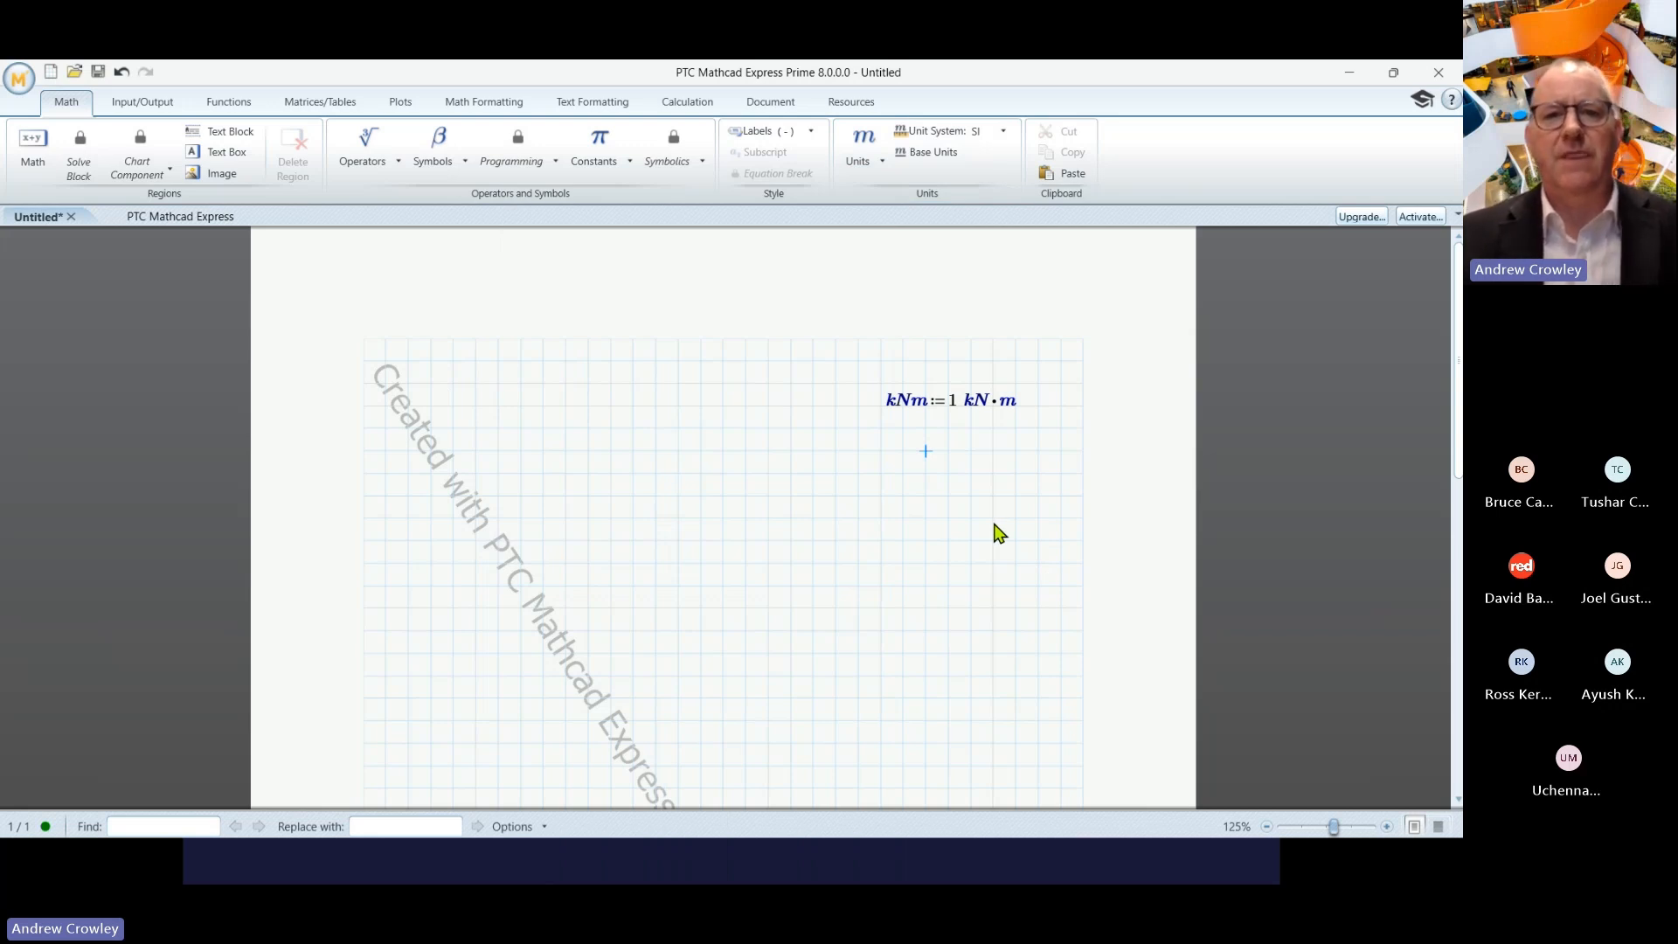
# - Define L := 8 m and w := 20 kN/m side by side, and start M below
pyautogui.click(567, 496)
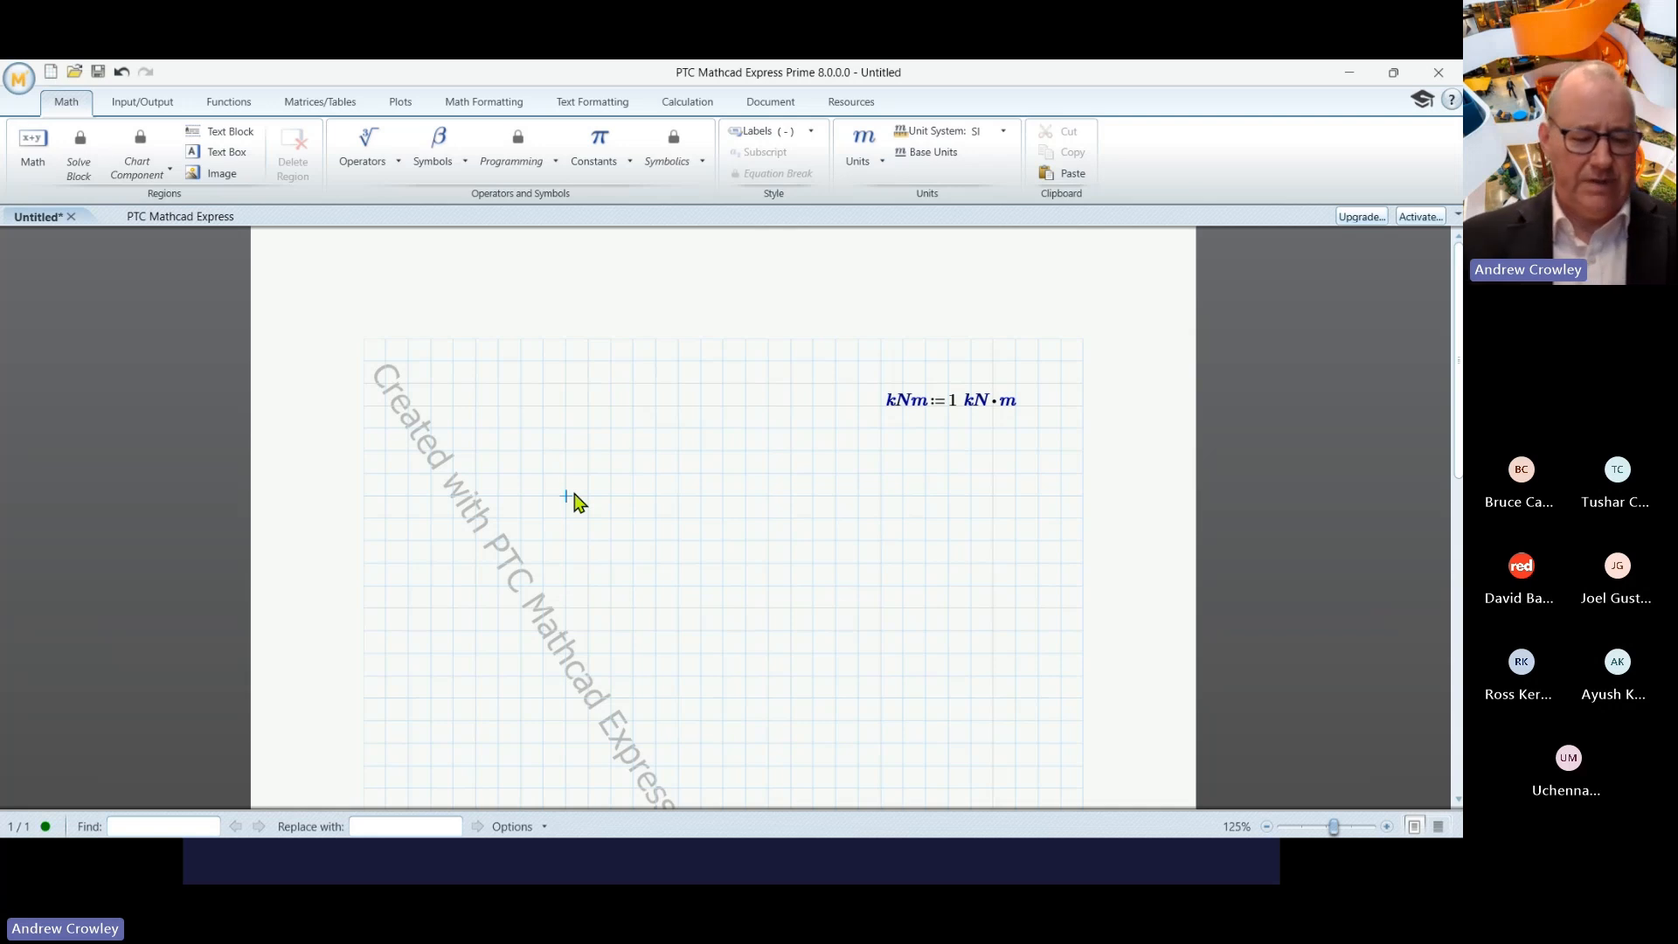
pyautogui.write('L:=')
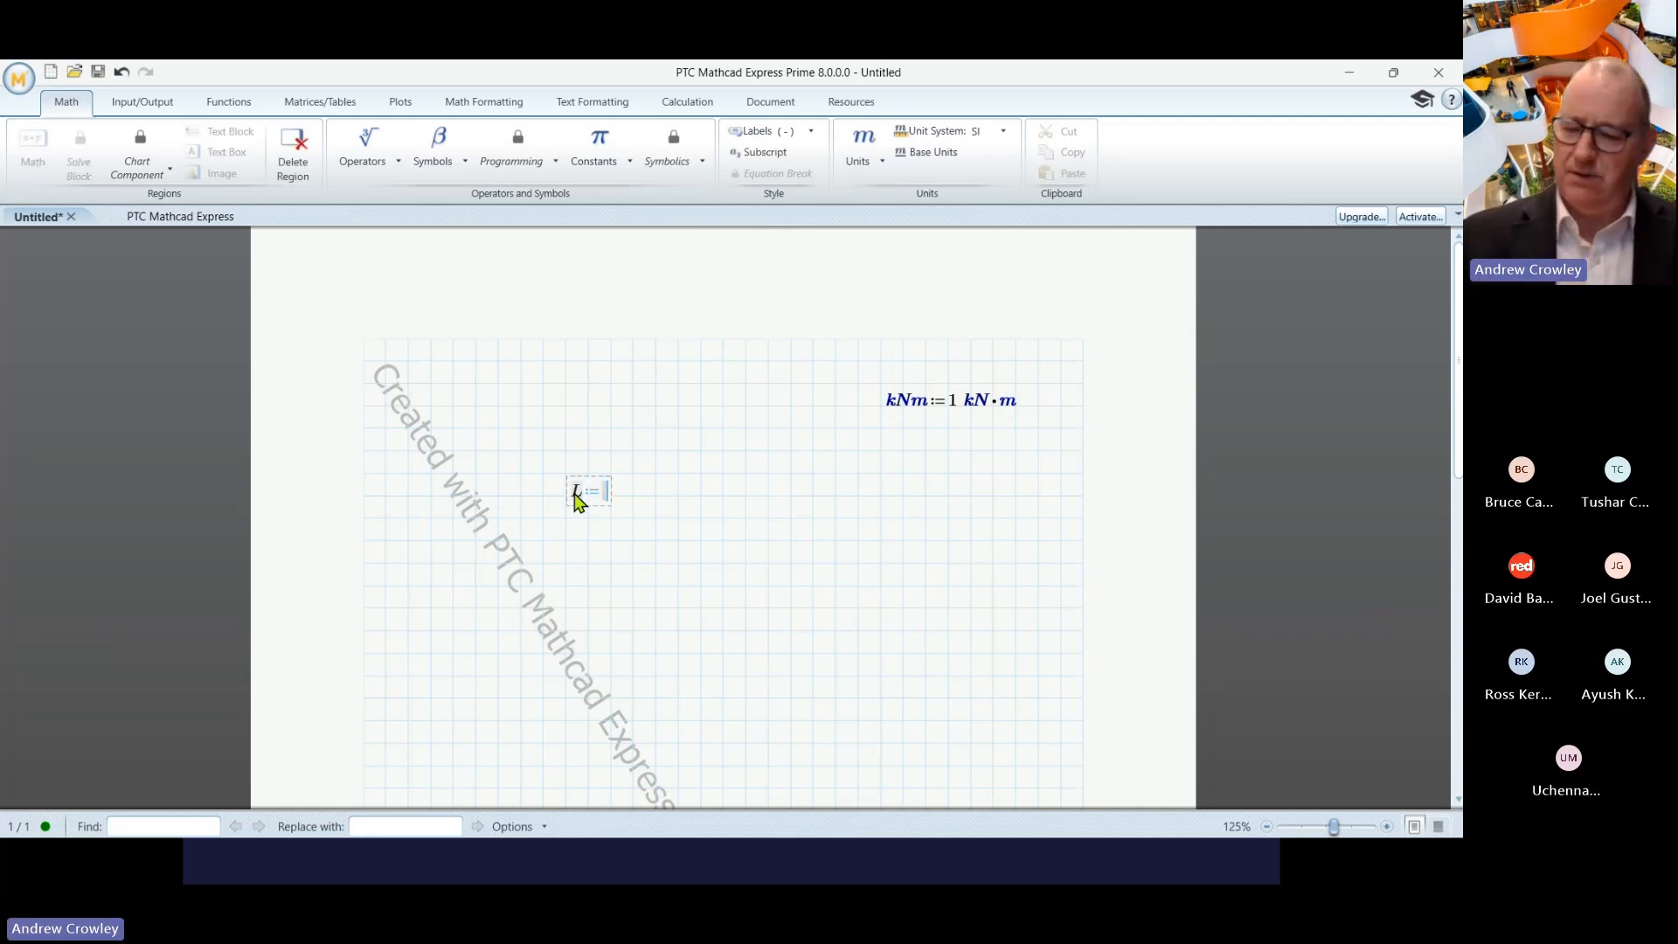
pyautogui.write('8 m')
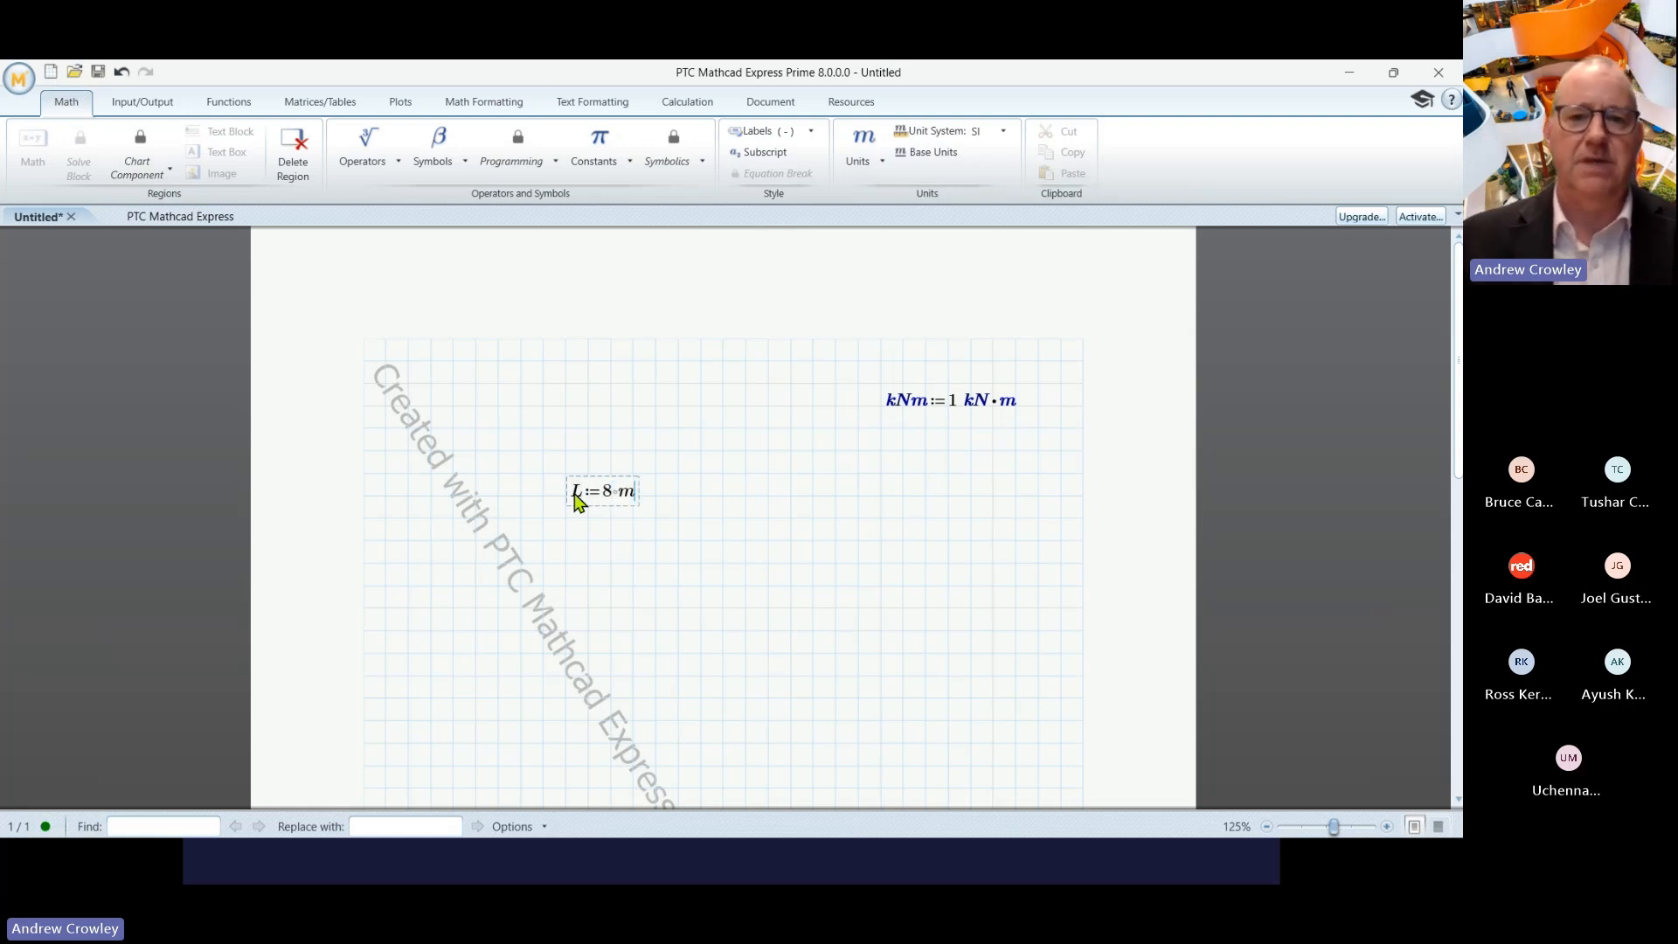
pyautogui.click(730, 507)
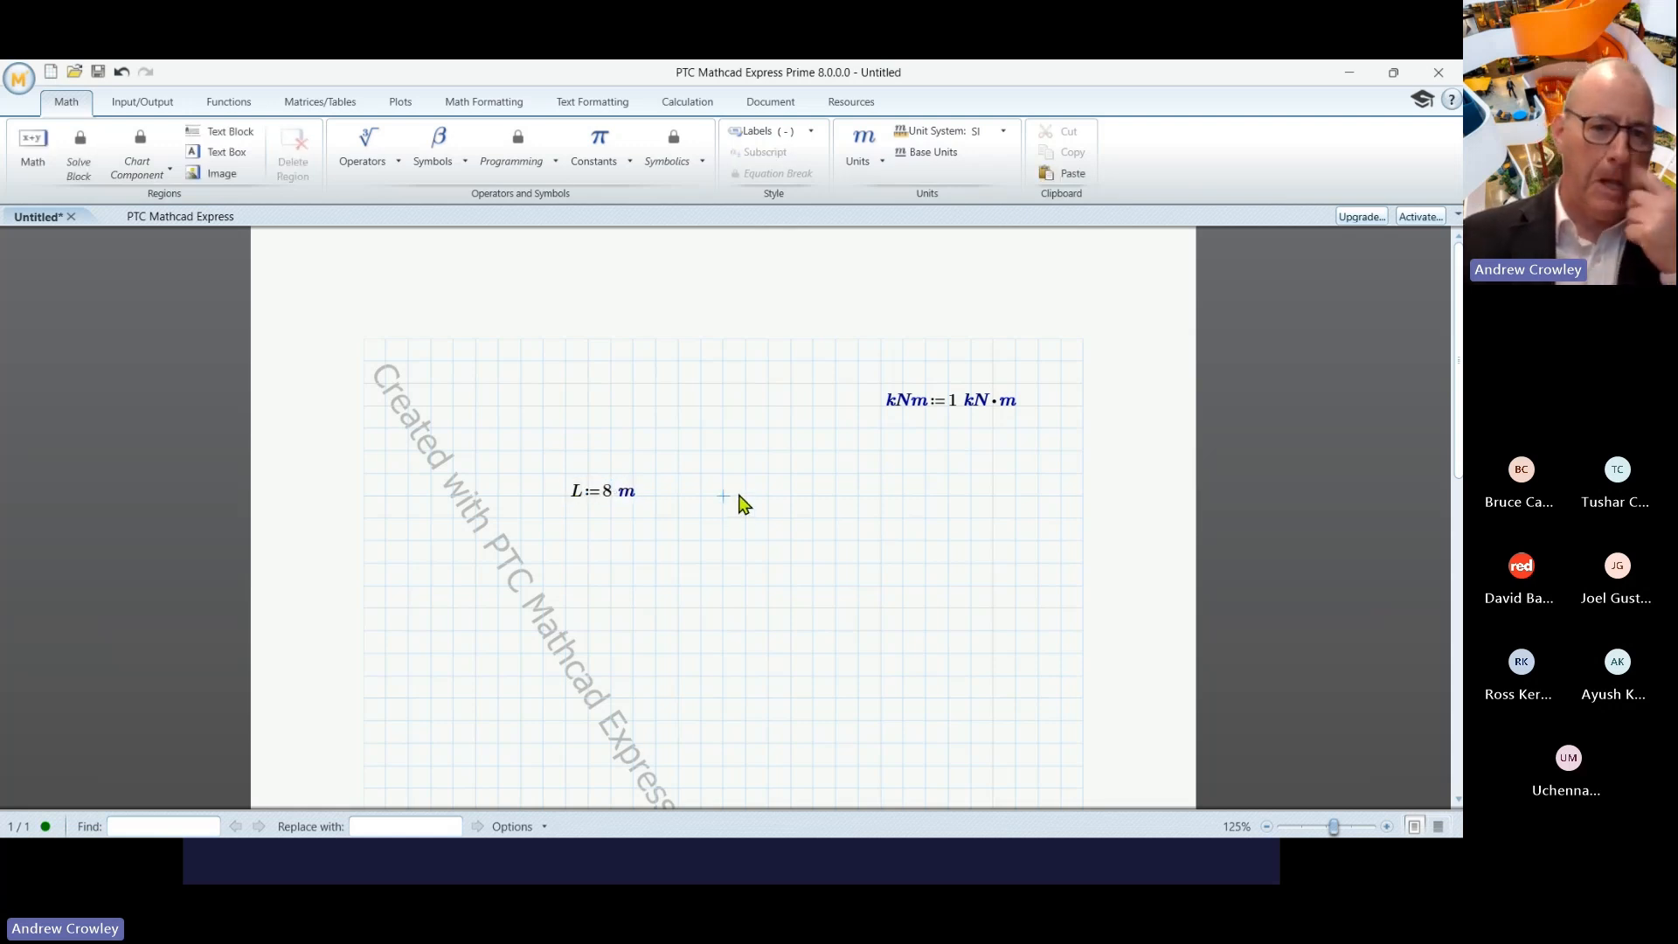
pyautogui.write('w')
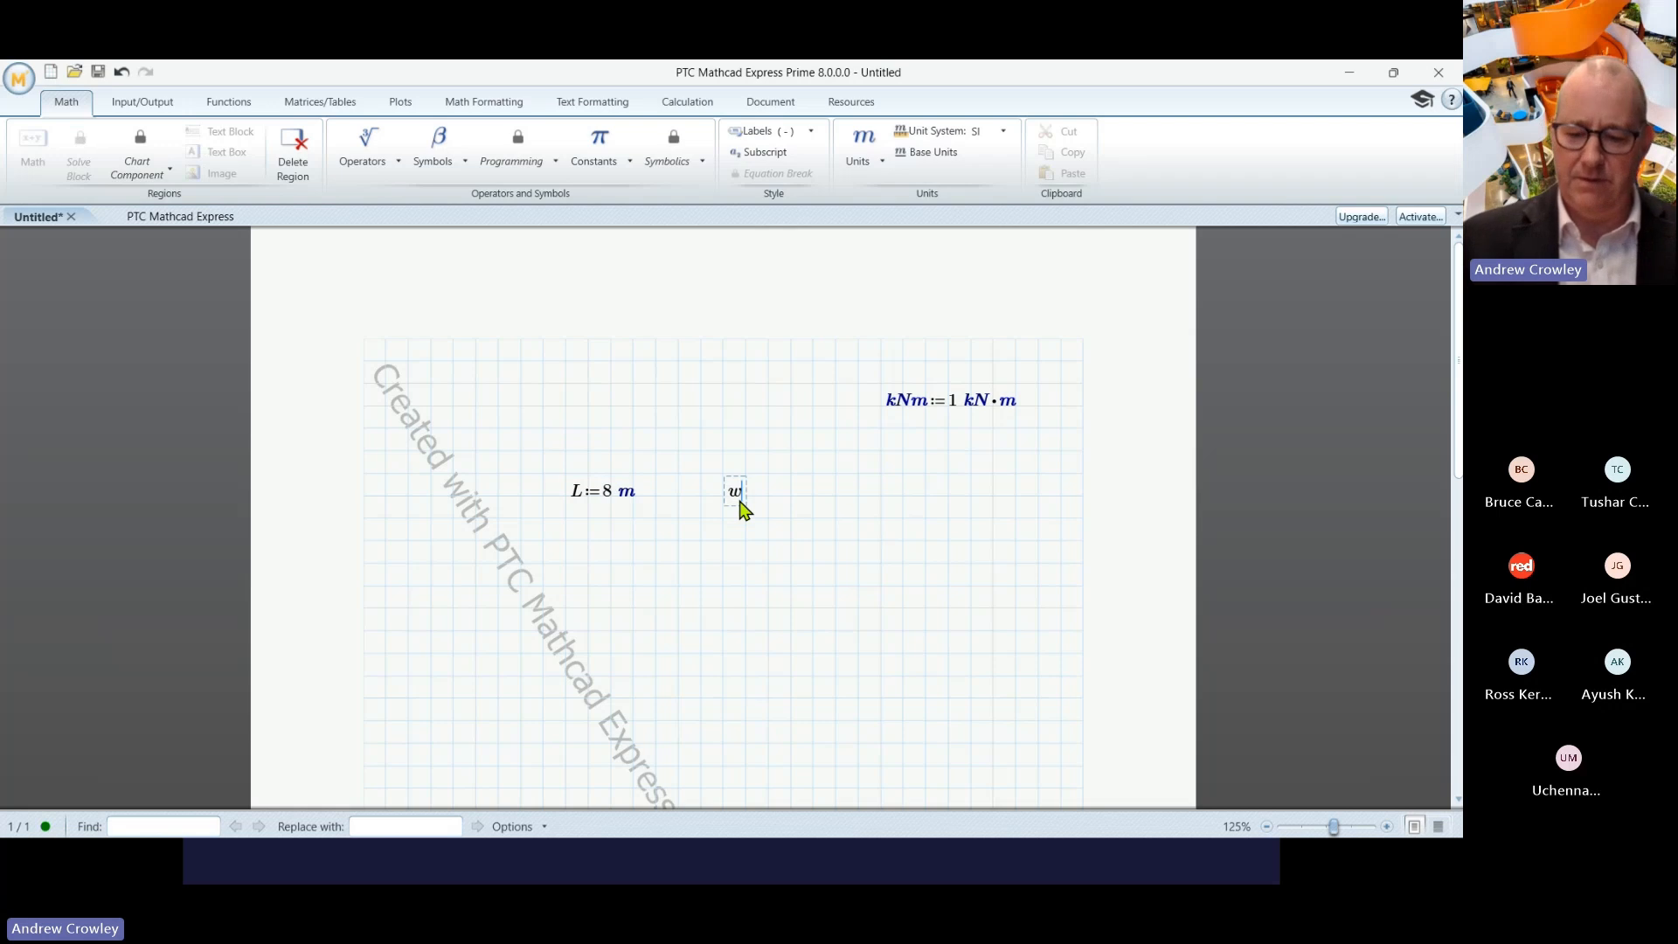
pyautogui.write(':=')
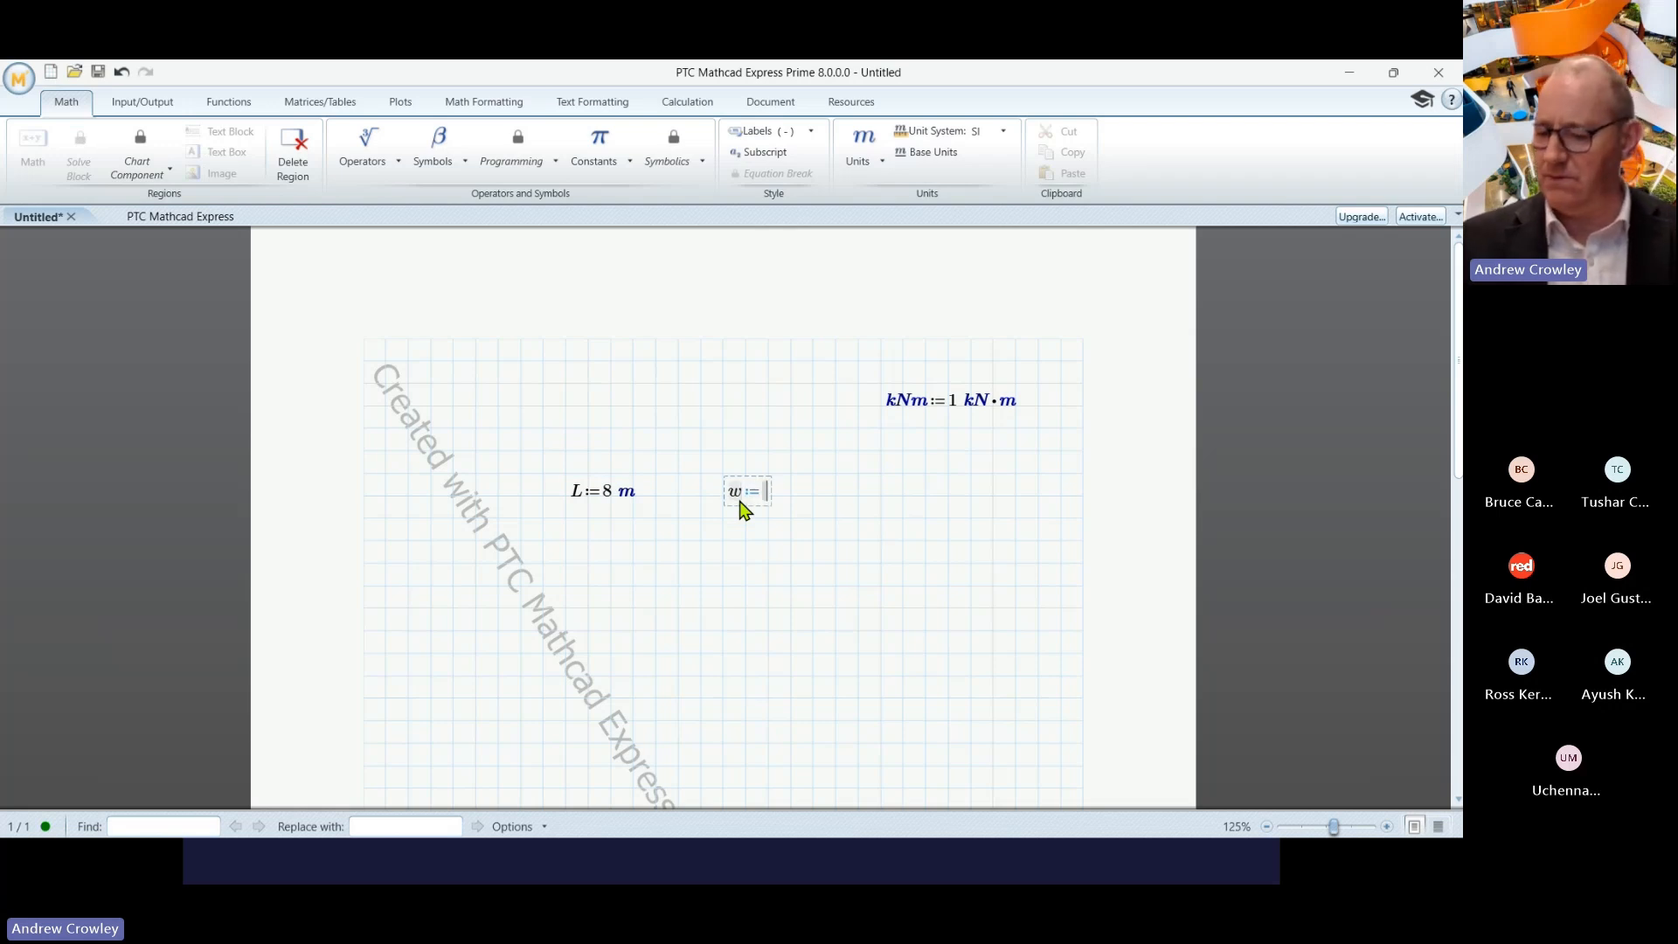
pyautogui.write('20*k')
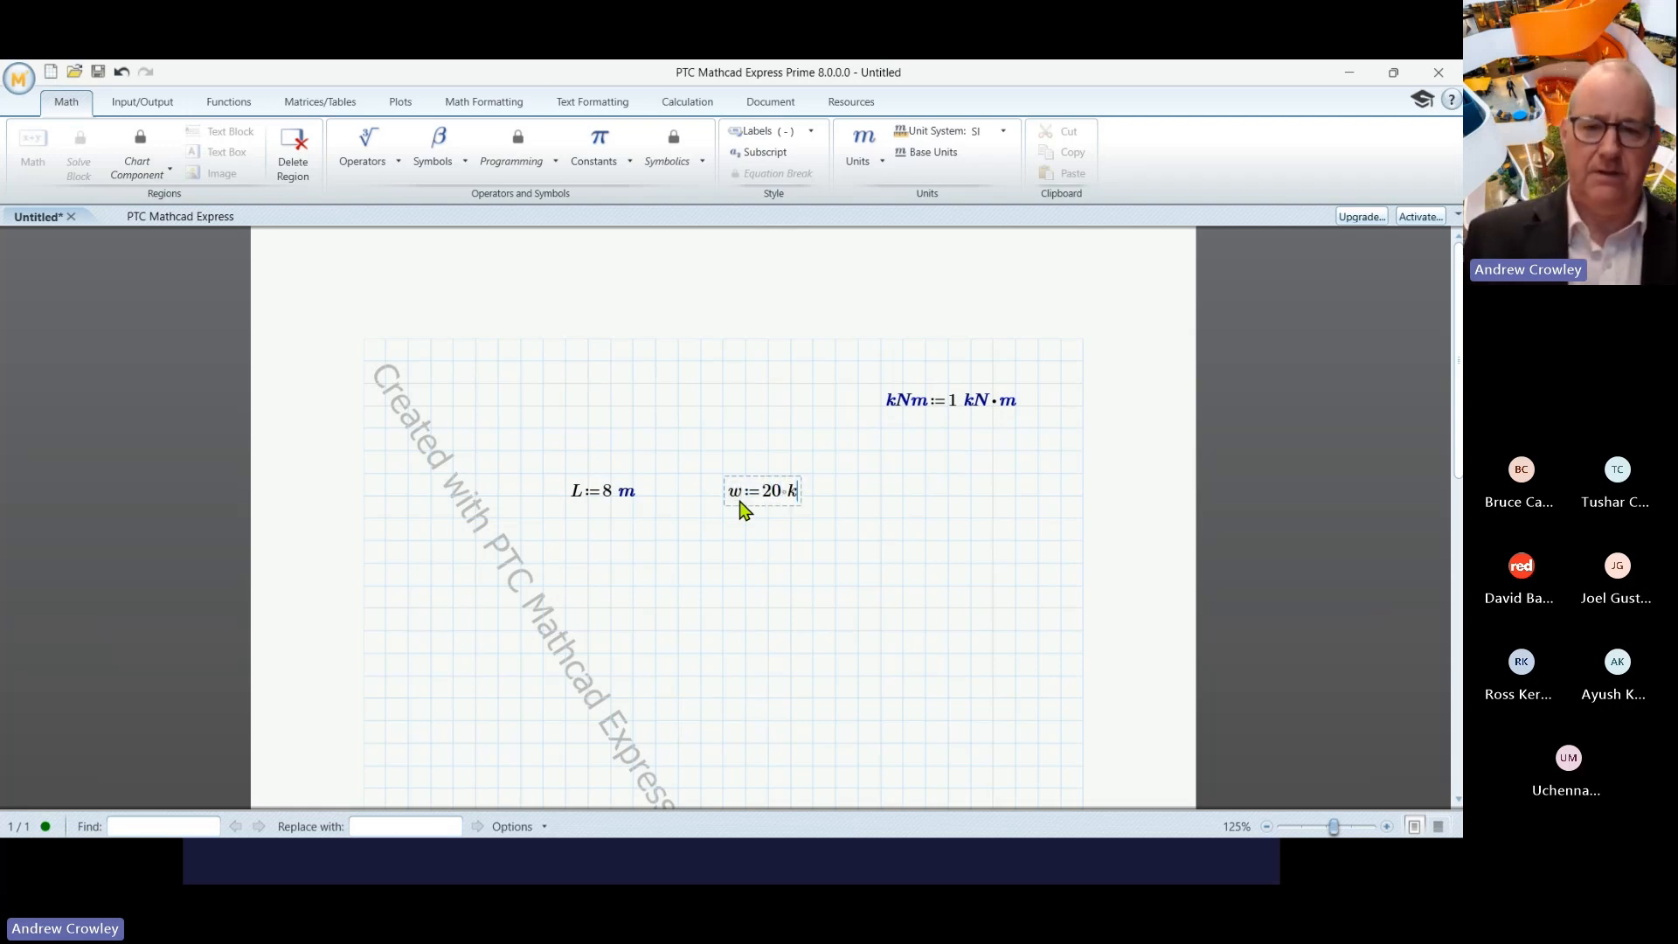
pyautogui.write('N')
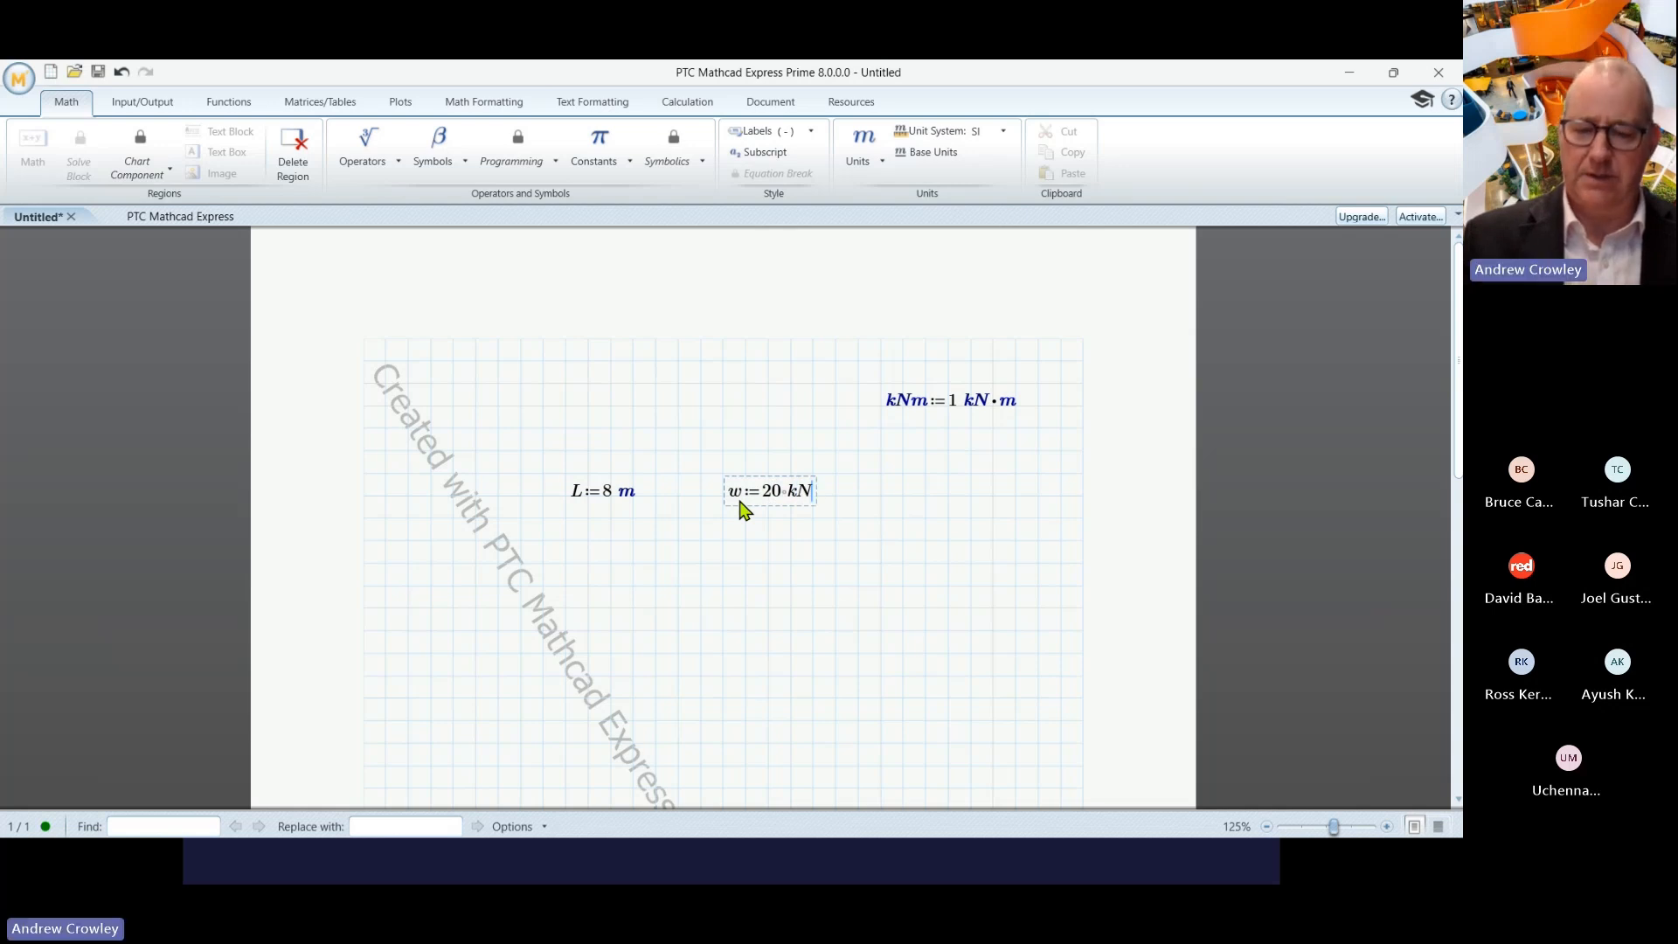
pyautogui.write('/m')
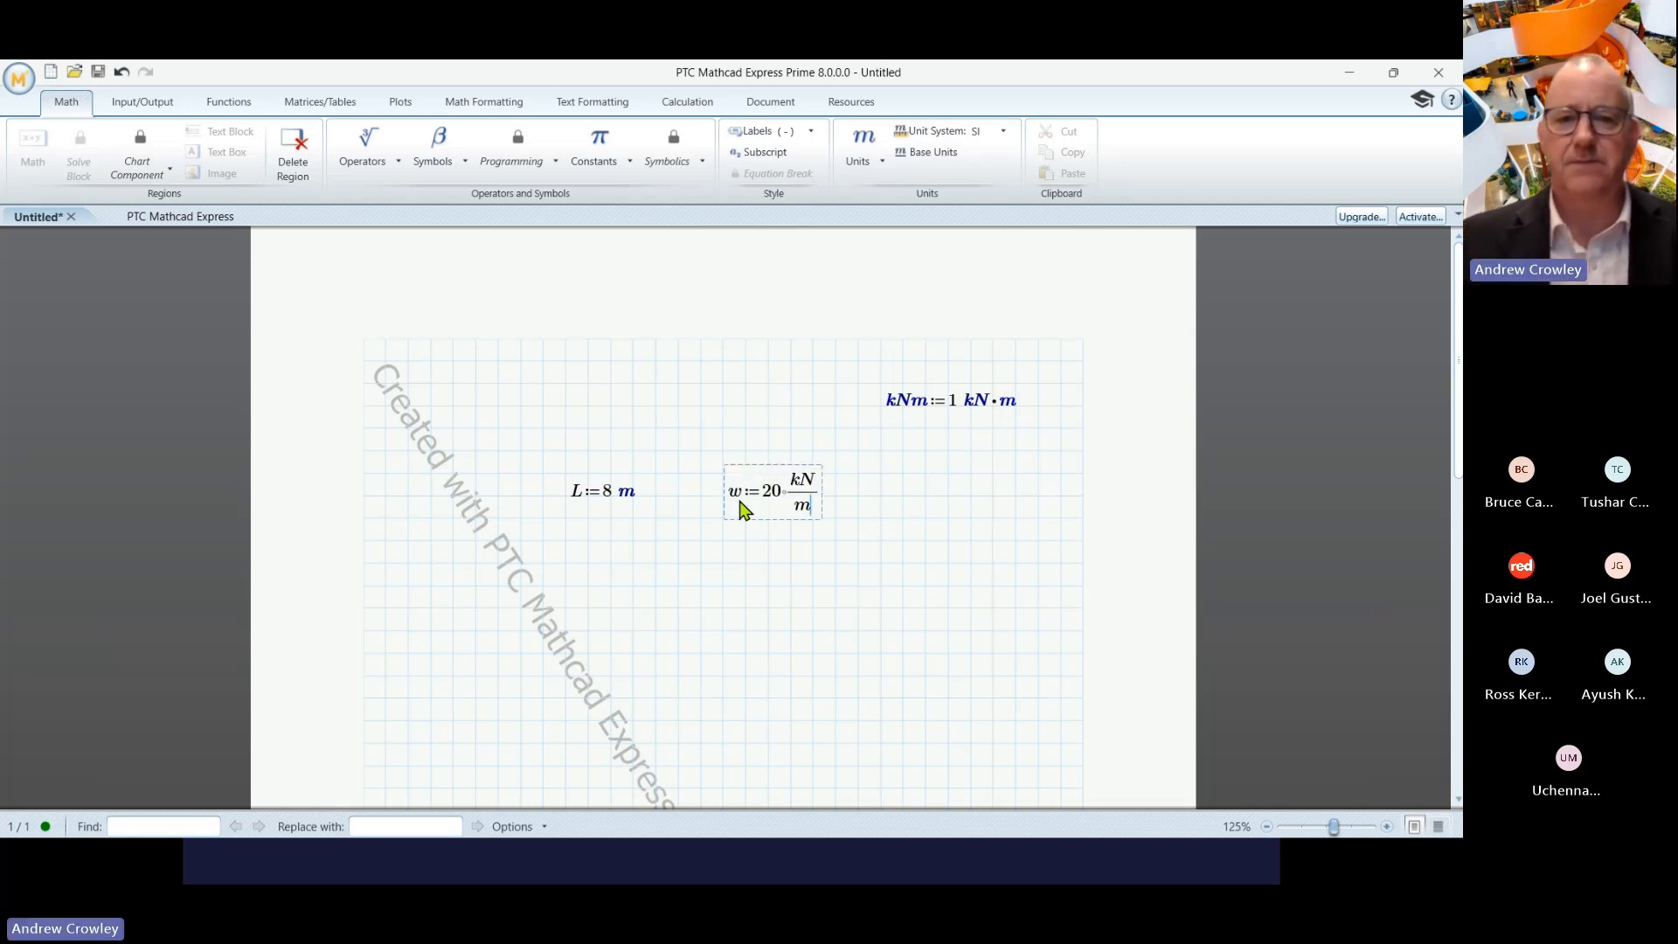
pyautogui.click(609, 581)
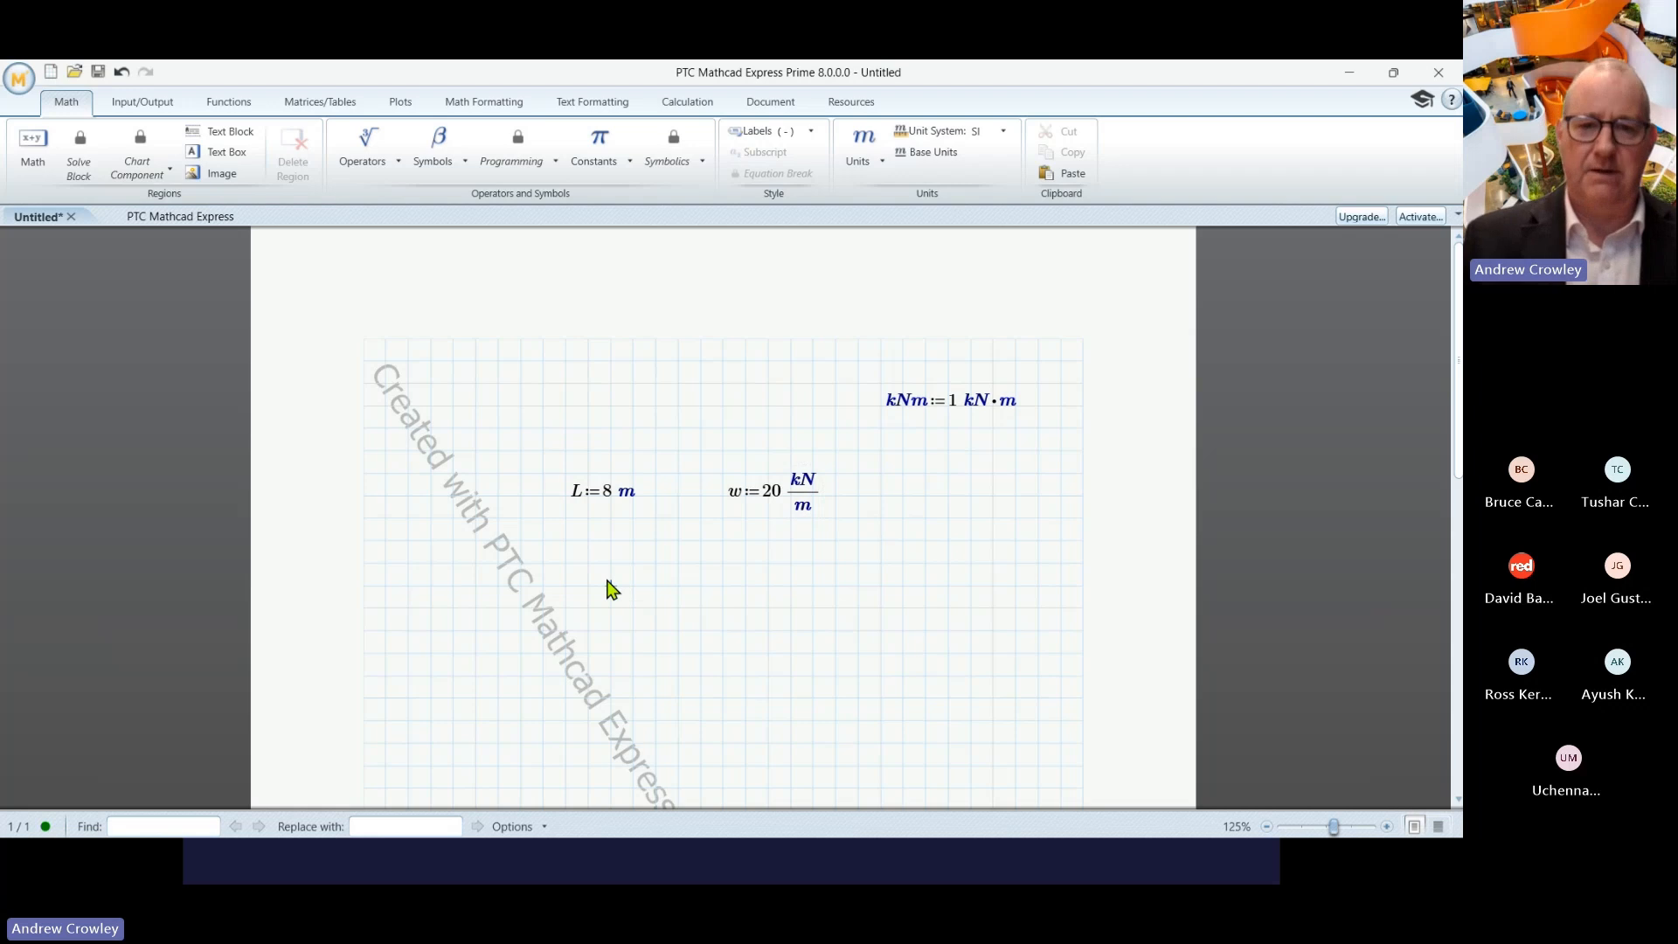
pyautogui.write('M:=')
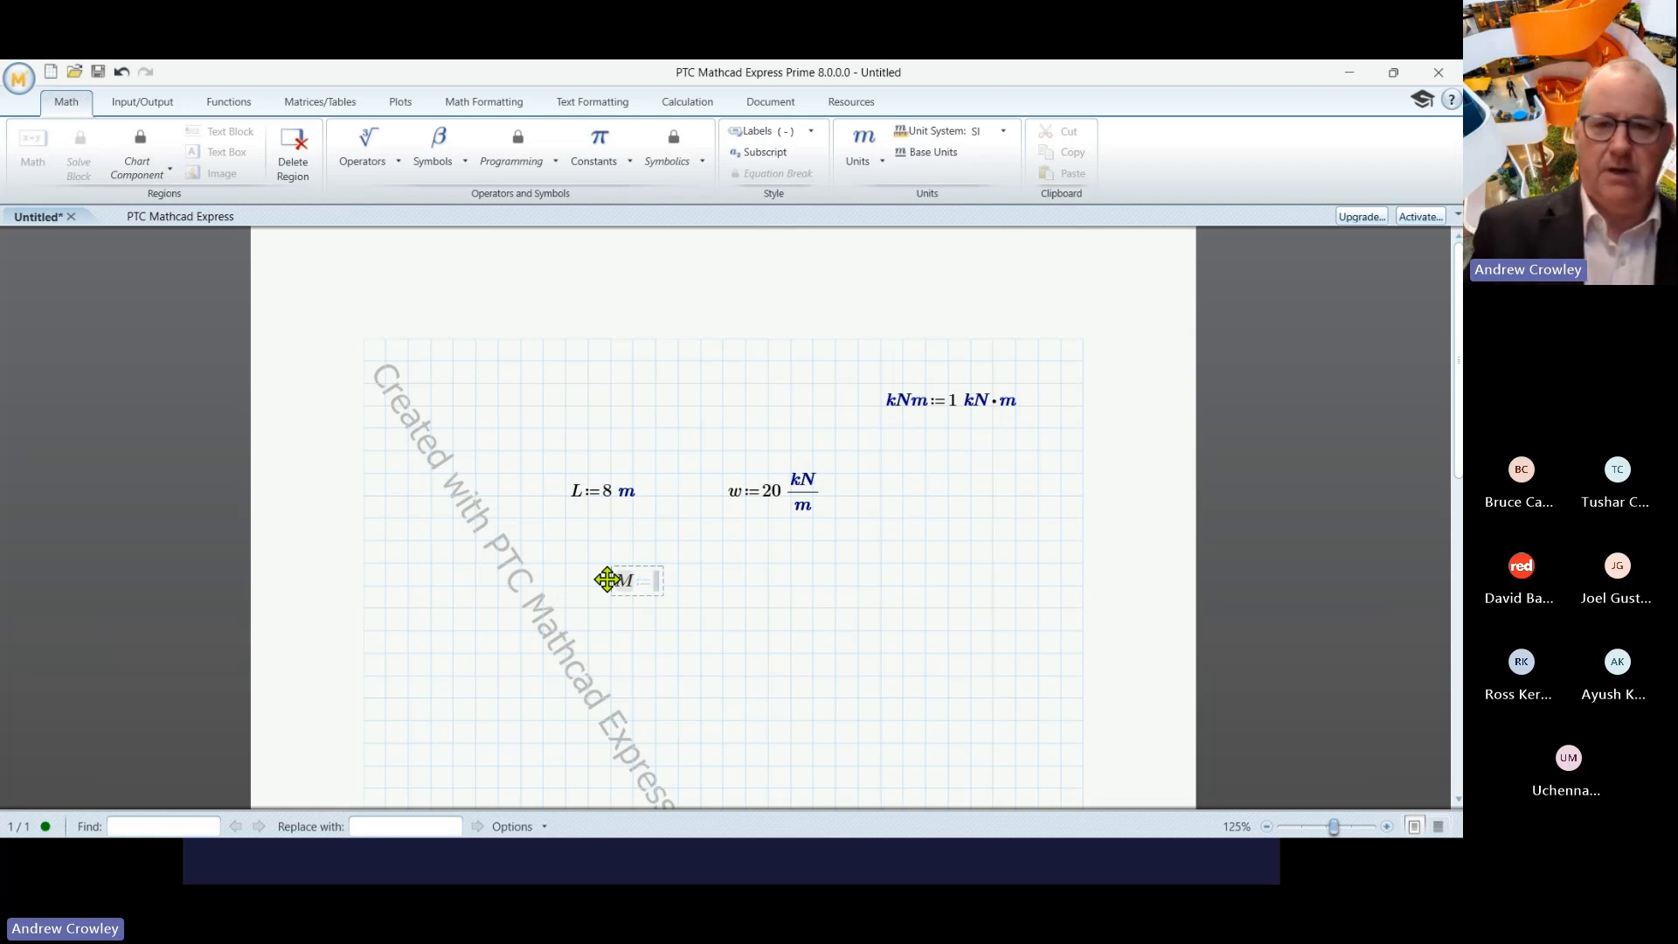
# - Complete M := w·L²/8 and show its result as 160 kNm instead of J
pyautogui.write('w')
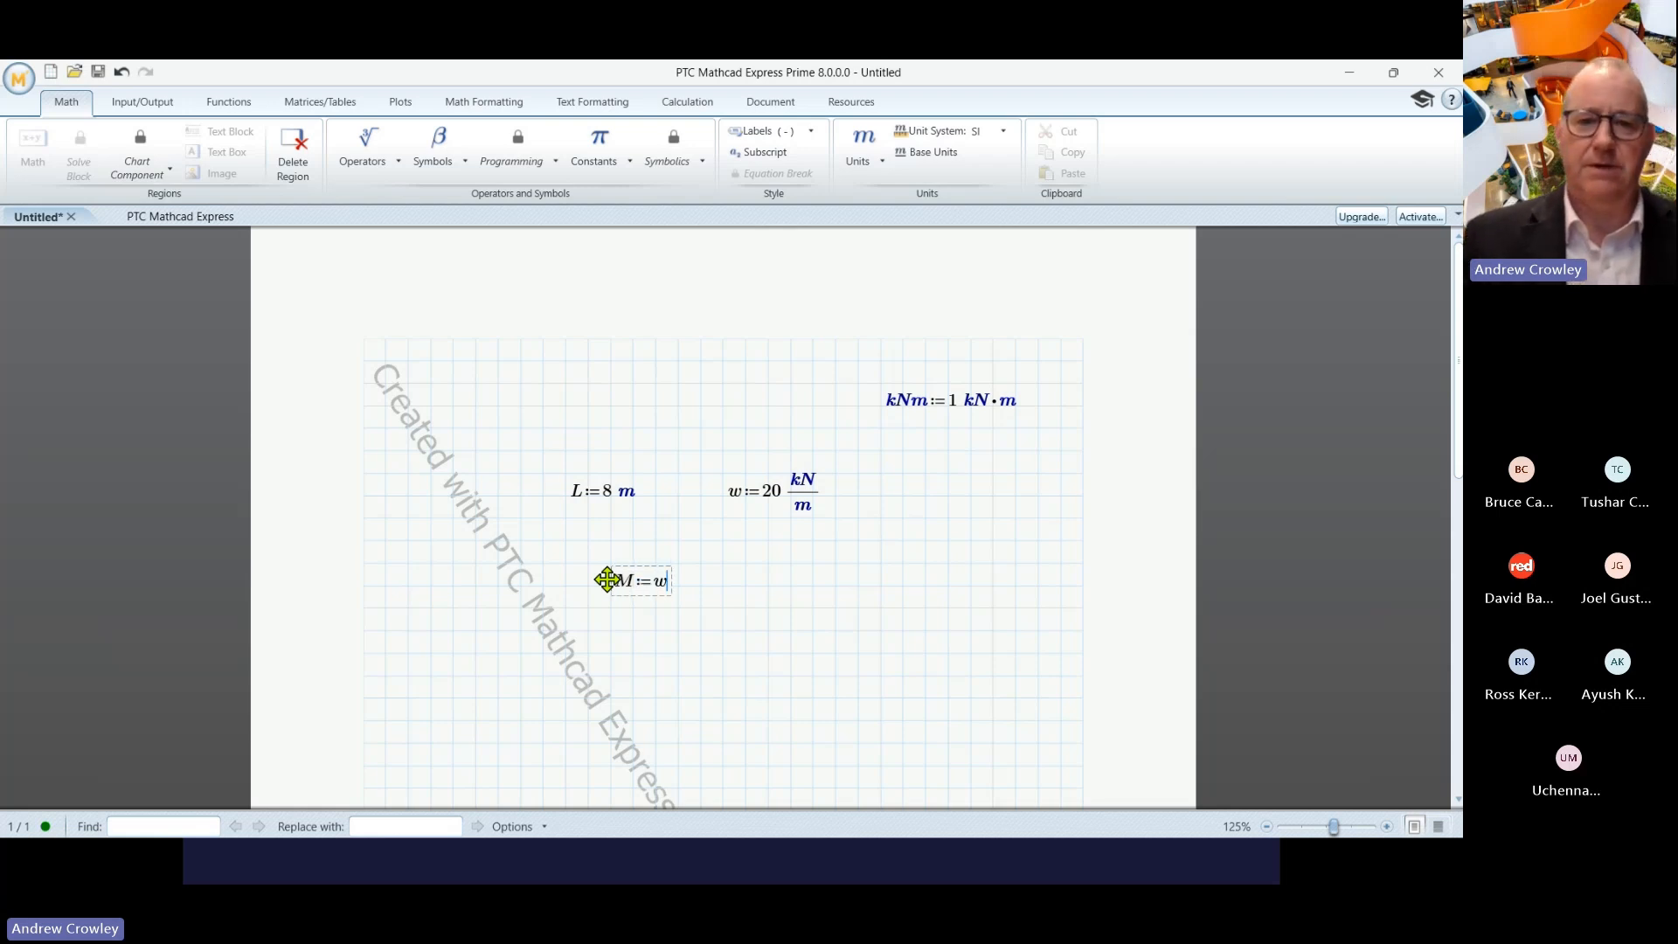
pyautogui.write('*L')
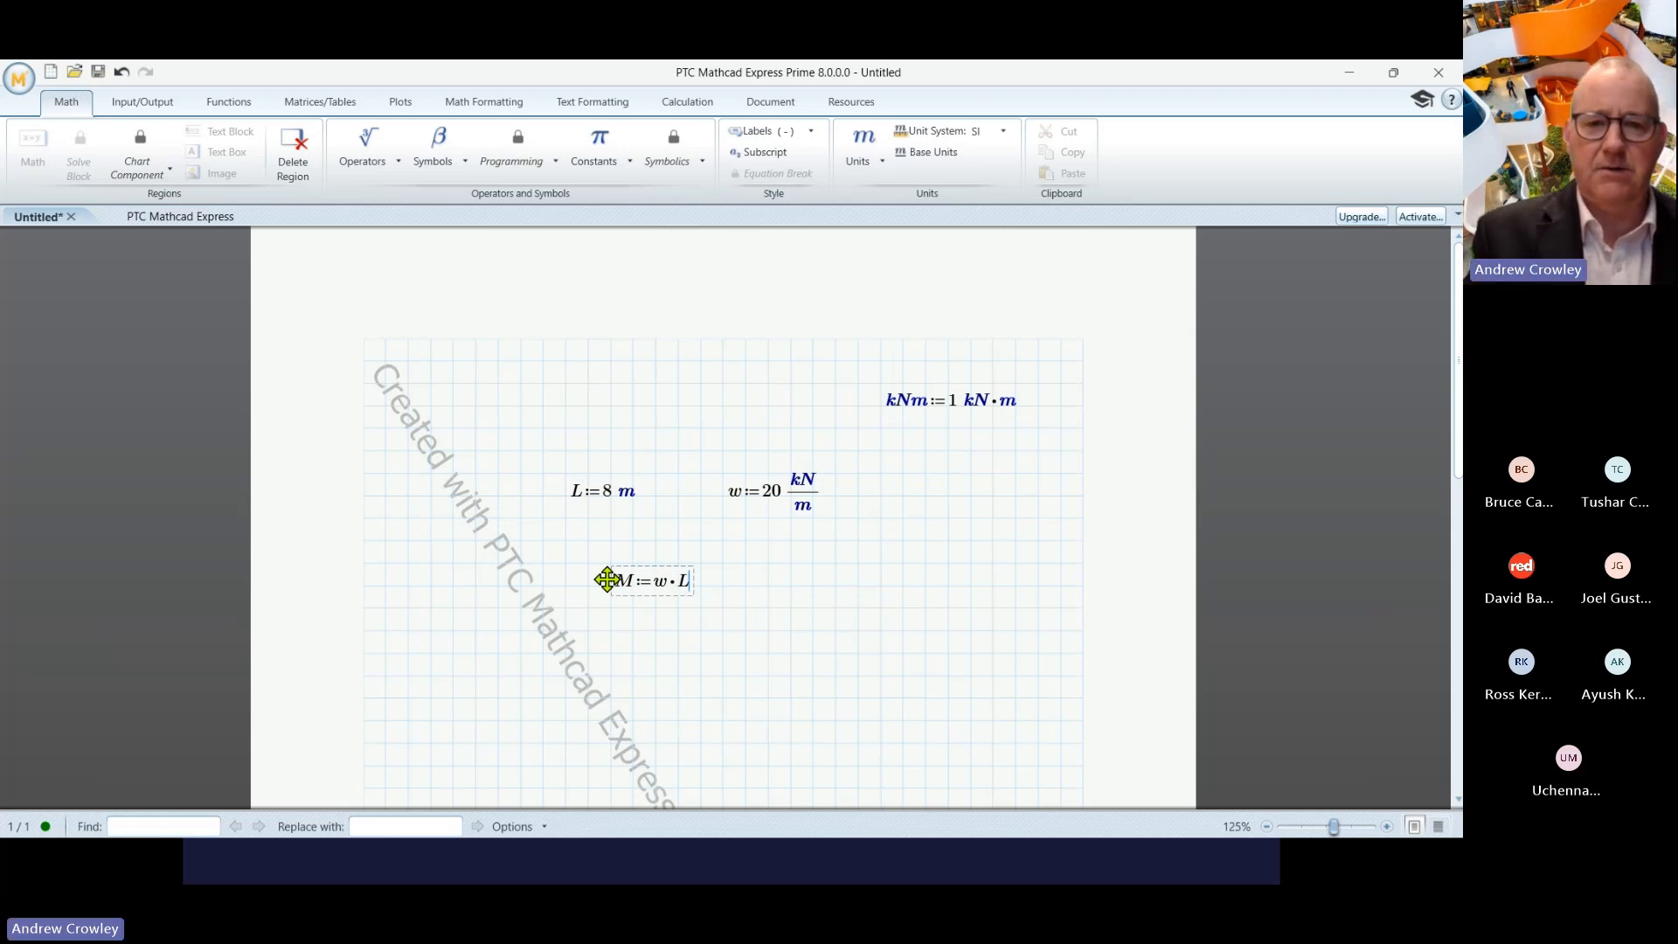
pyautogui.write('^2')
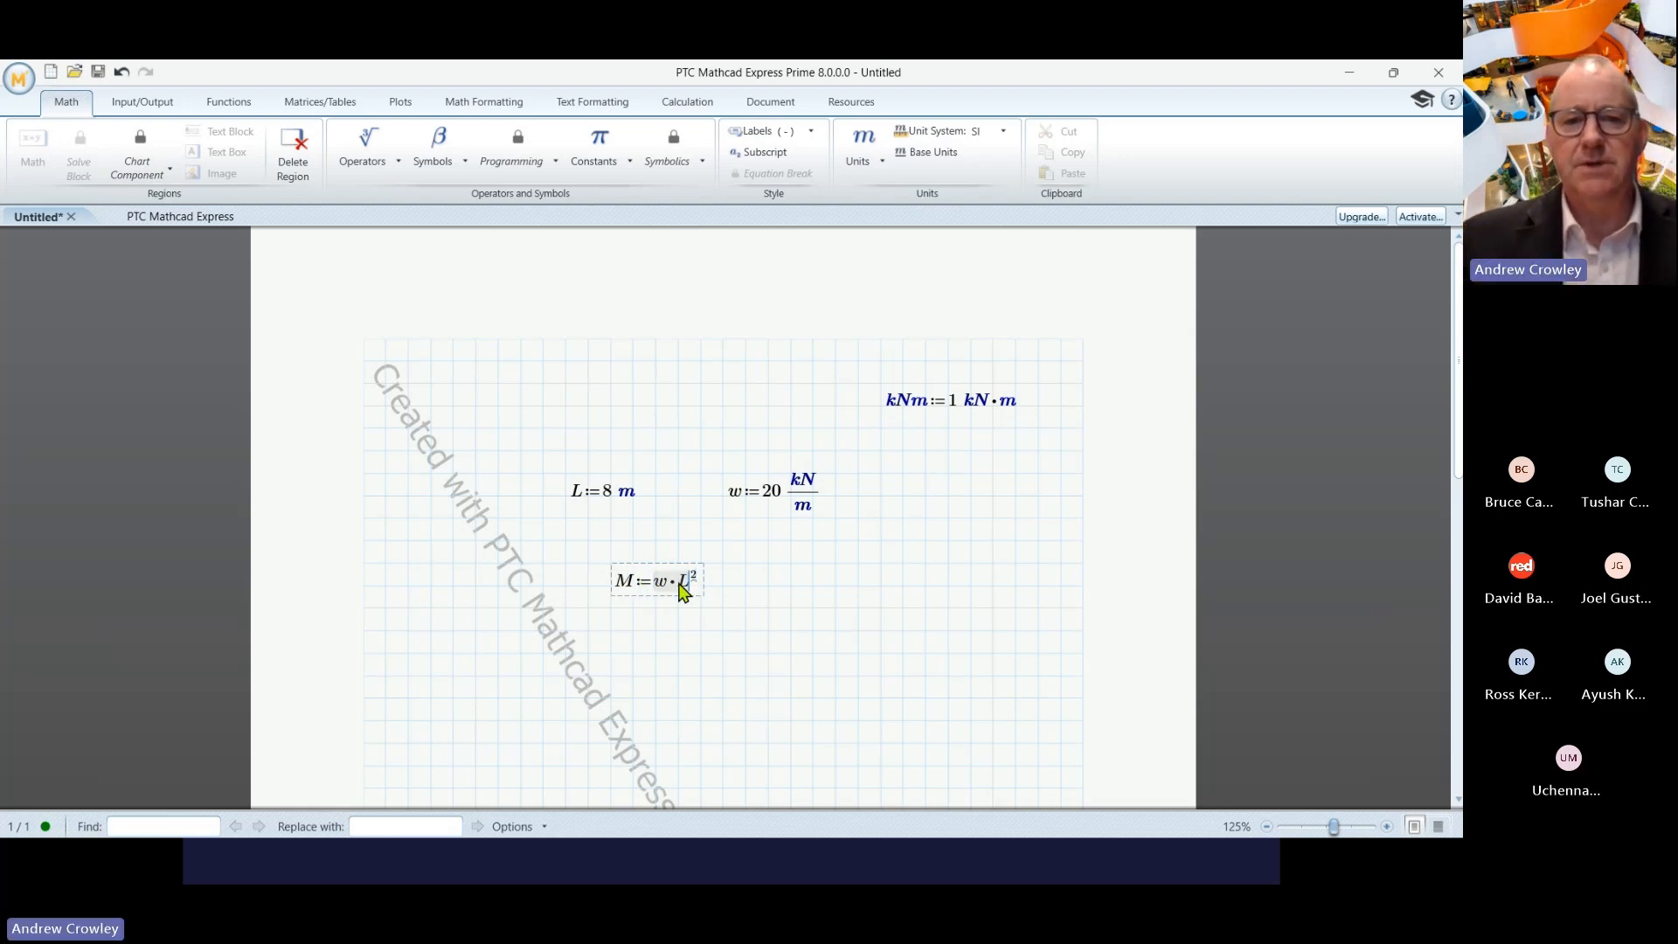
pyautogui.press('space')
pyautogui.write('/8')
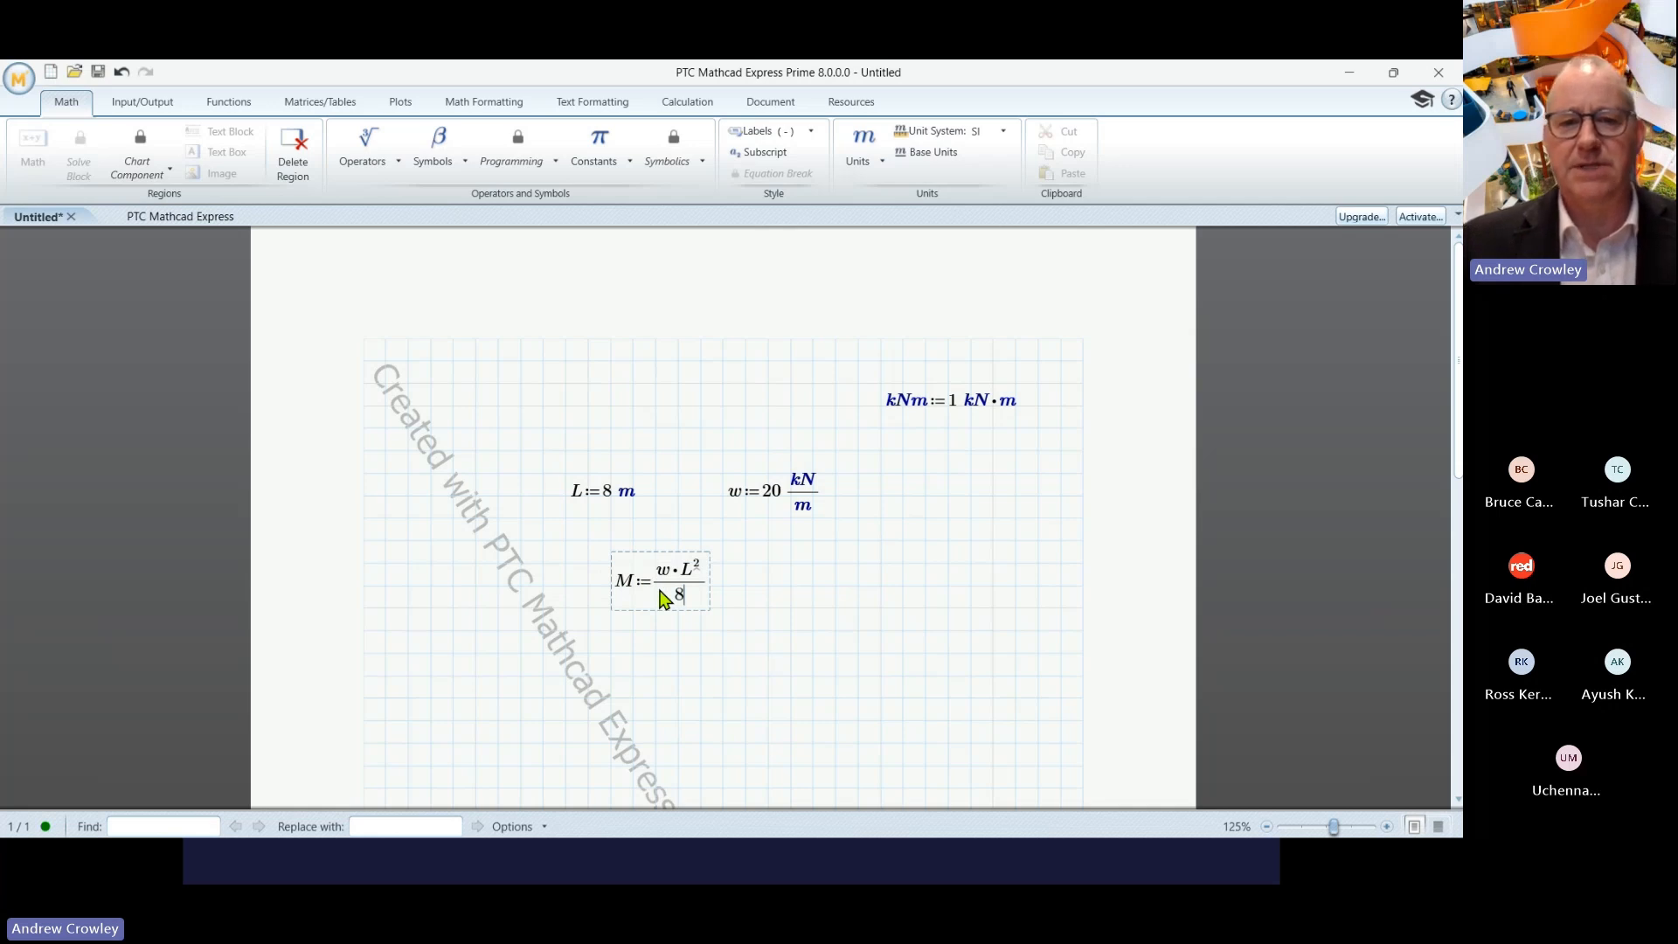
pyautogui.press('space')
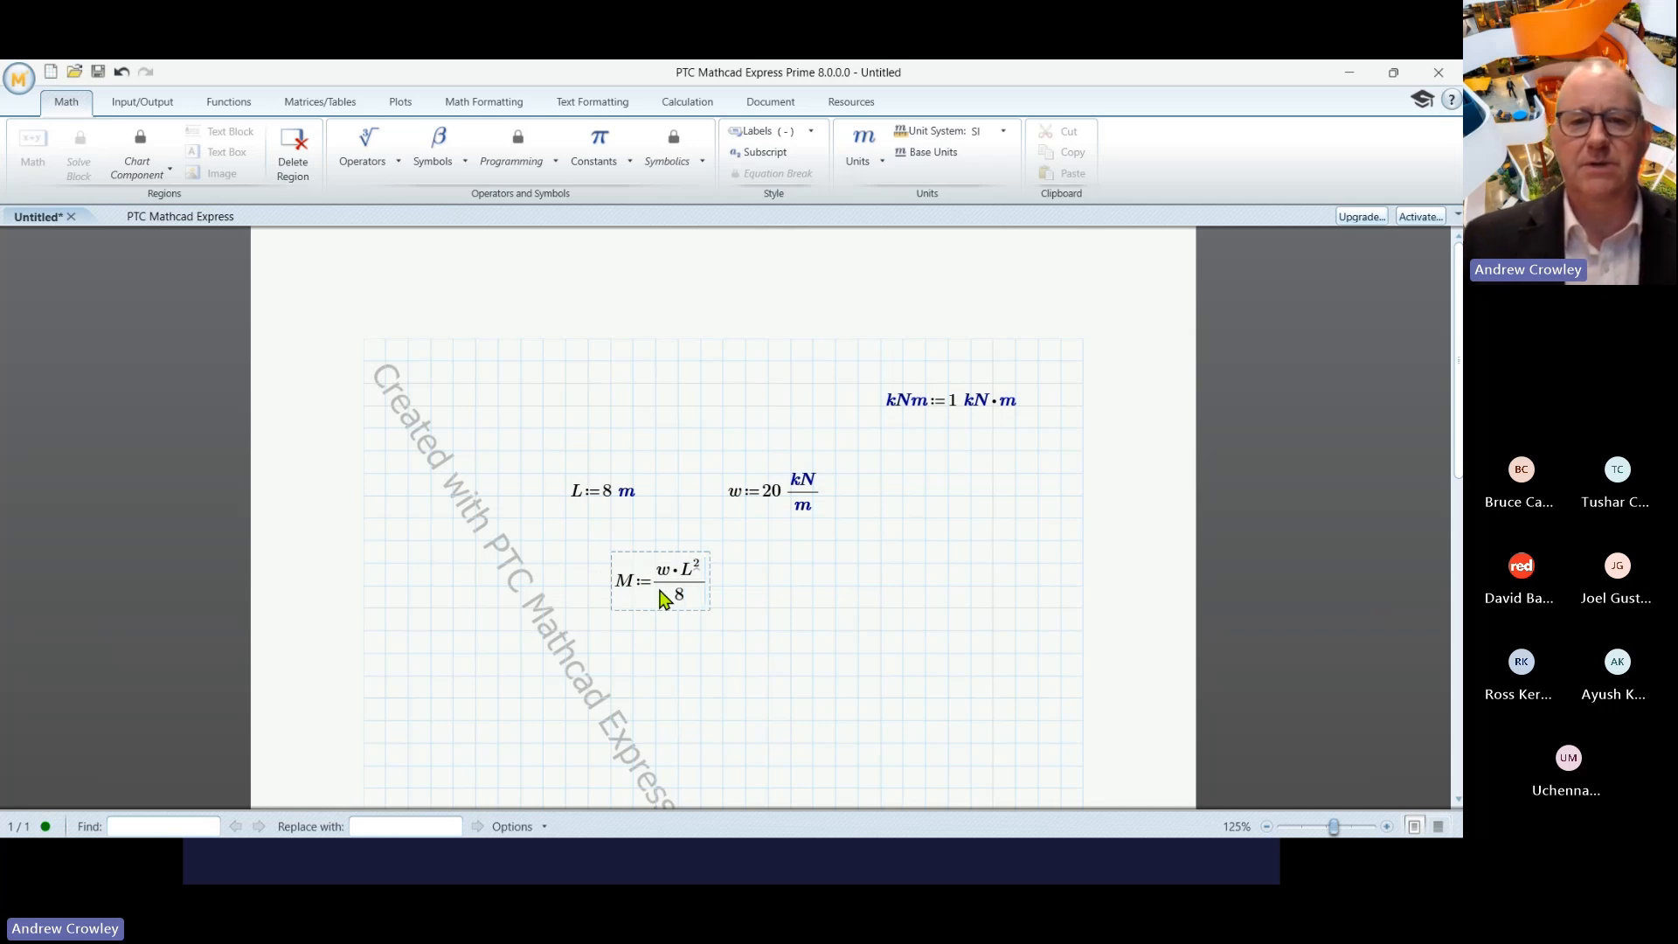
pyautogui.write('=(1.6·10^5)·J')
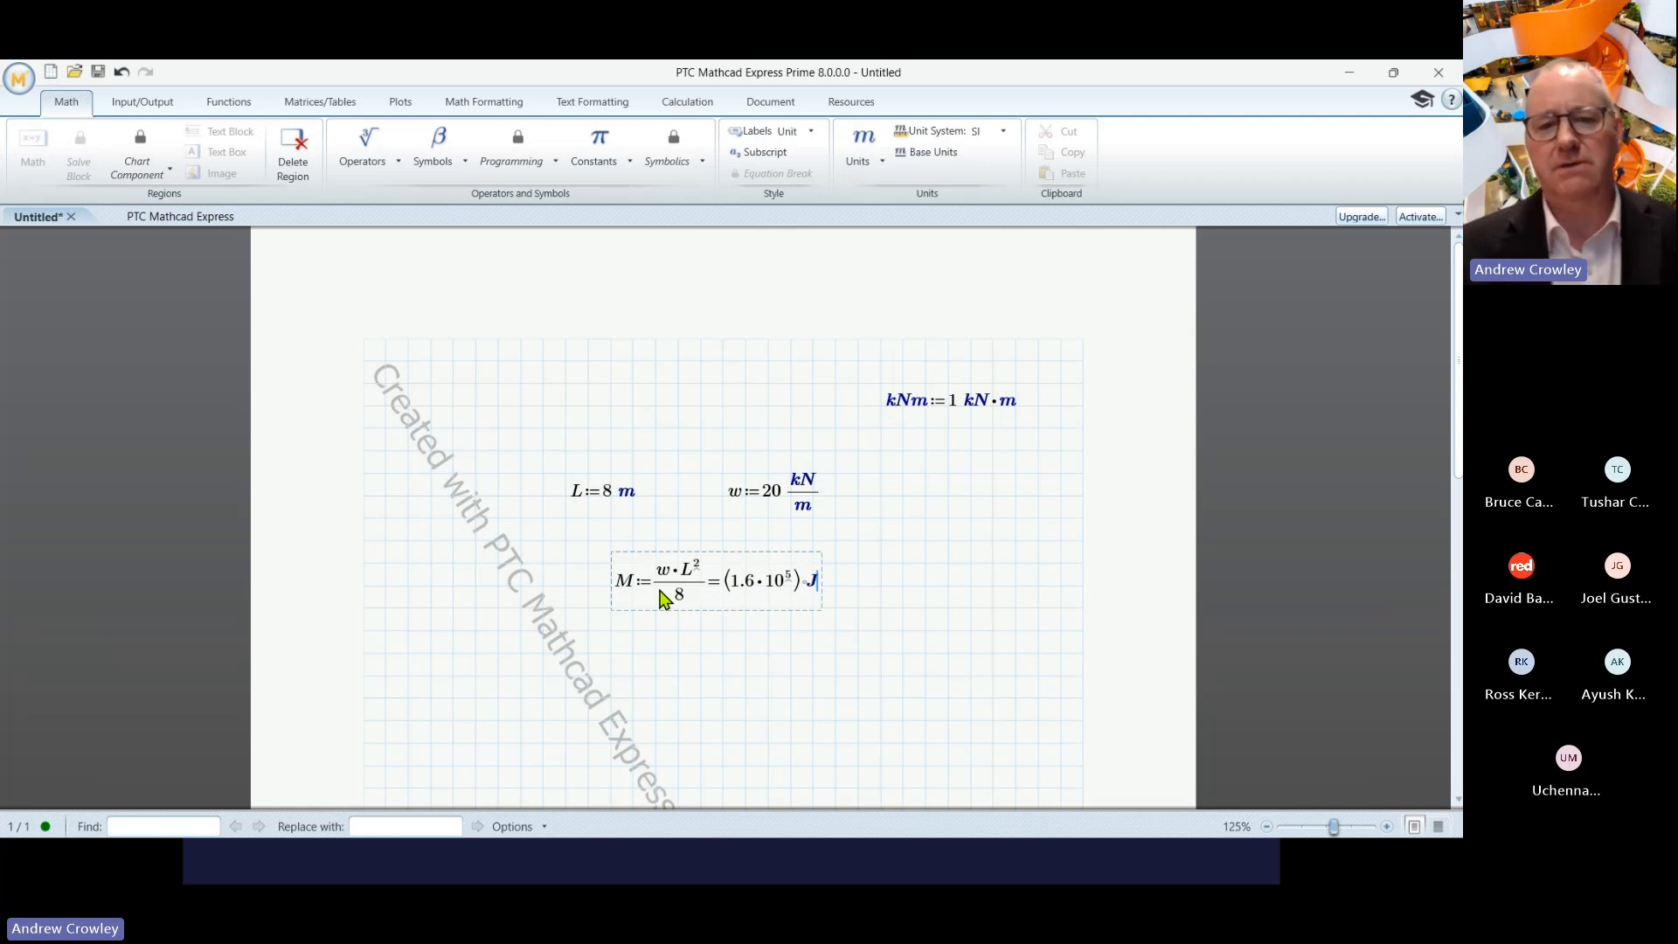
pyautogui.press('BackSpace')
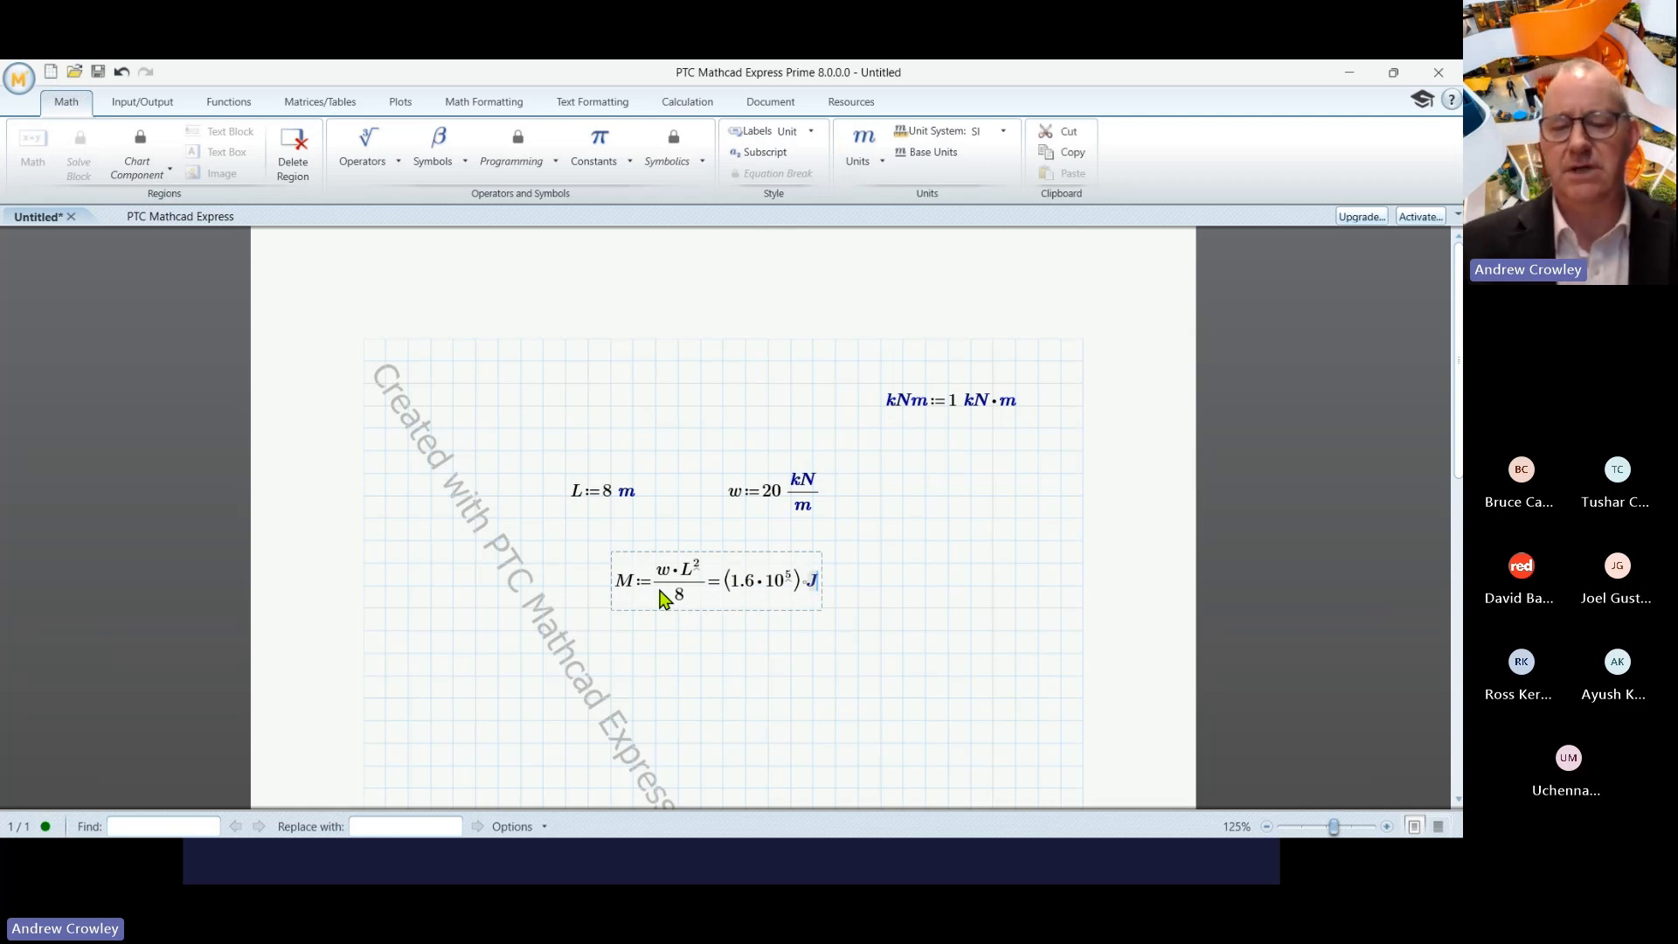
pyautogui.write('kNm')
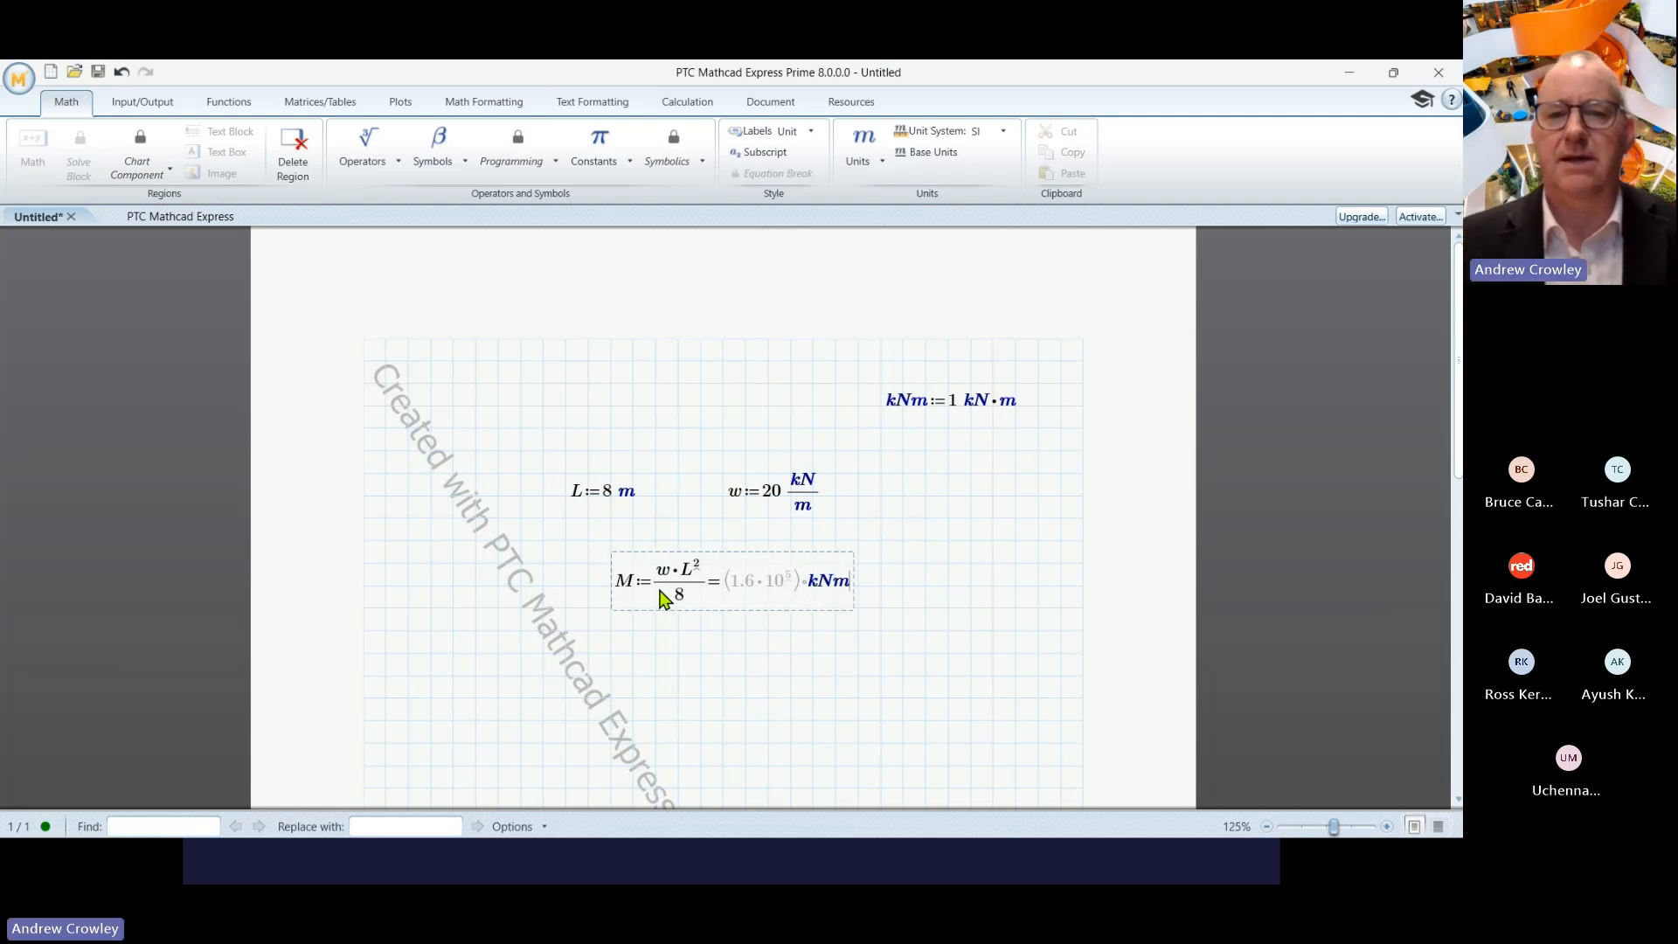
pyautogui.click(919, 608)
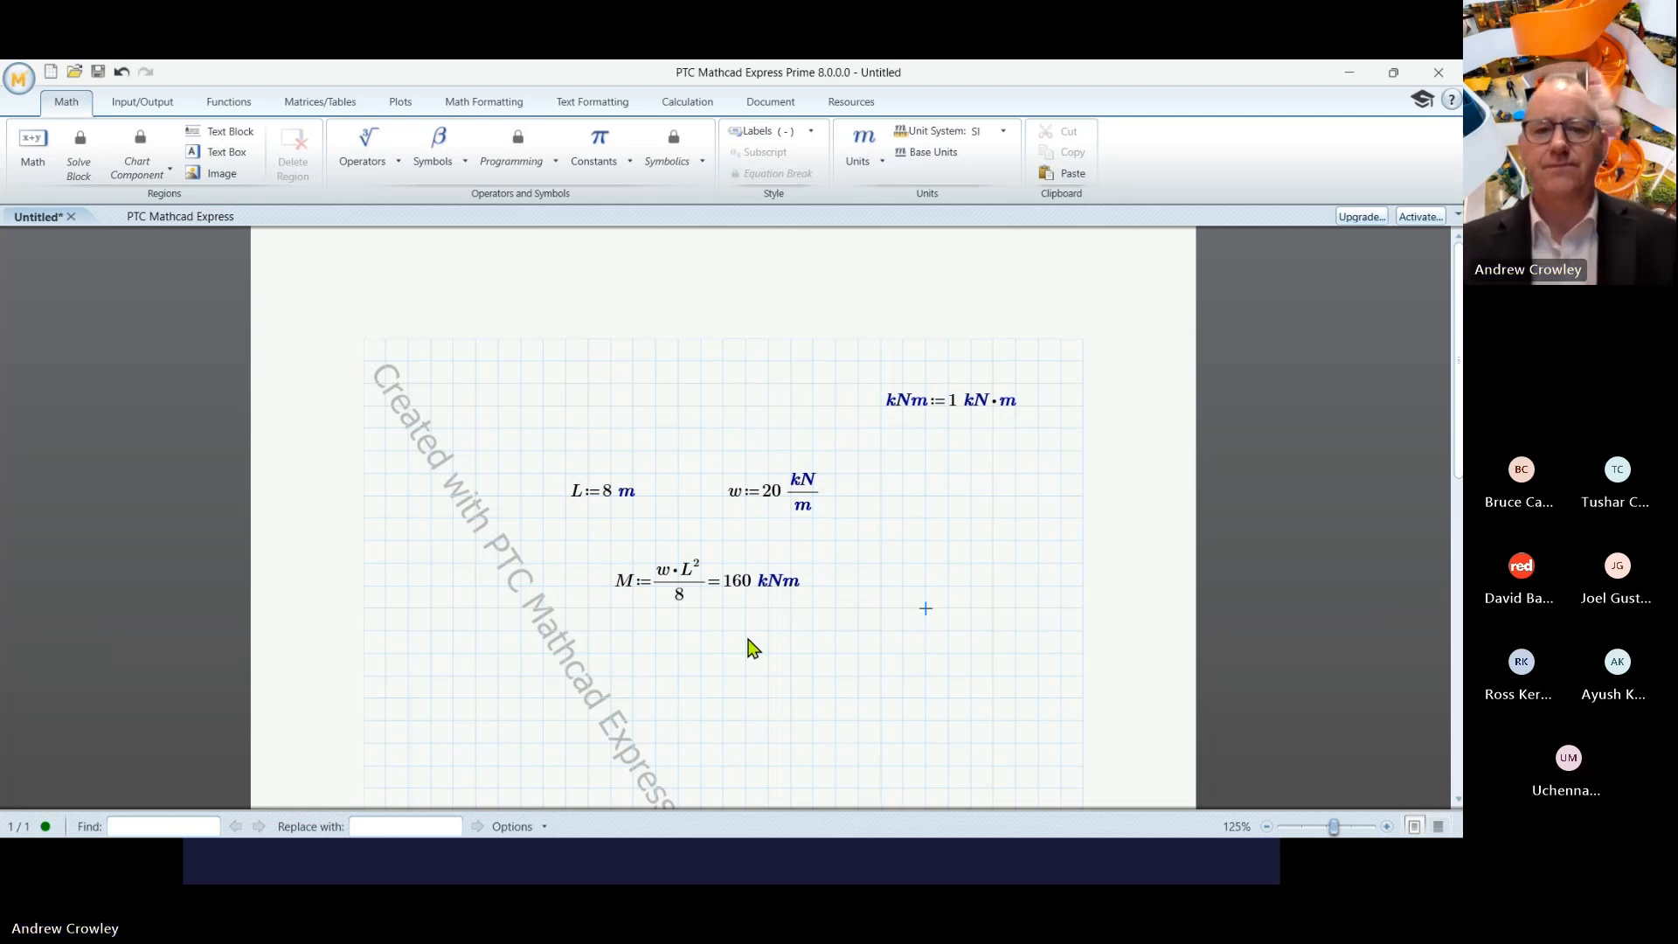
# - Add a separate evaluation M = 160 kNm below, replacing the default J unit
pyautogui.click(626, 679)
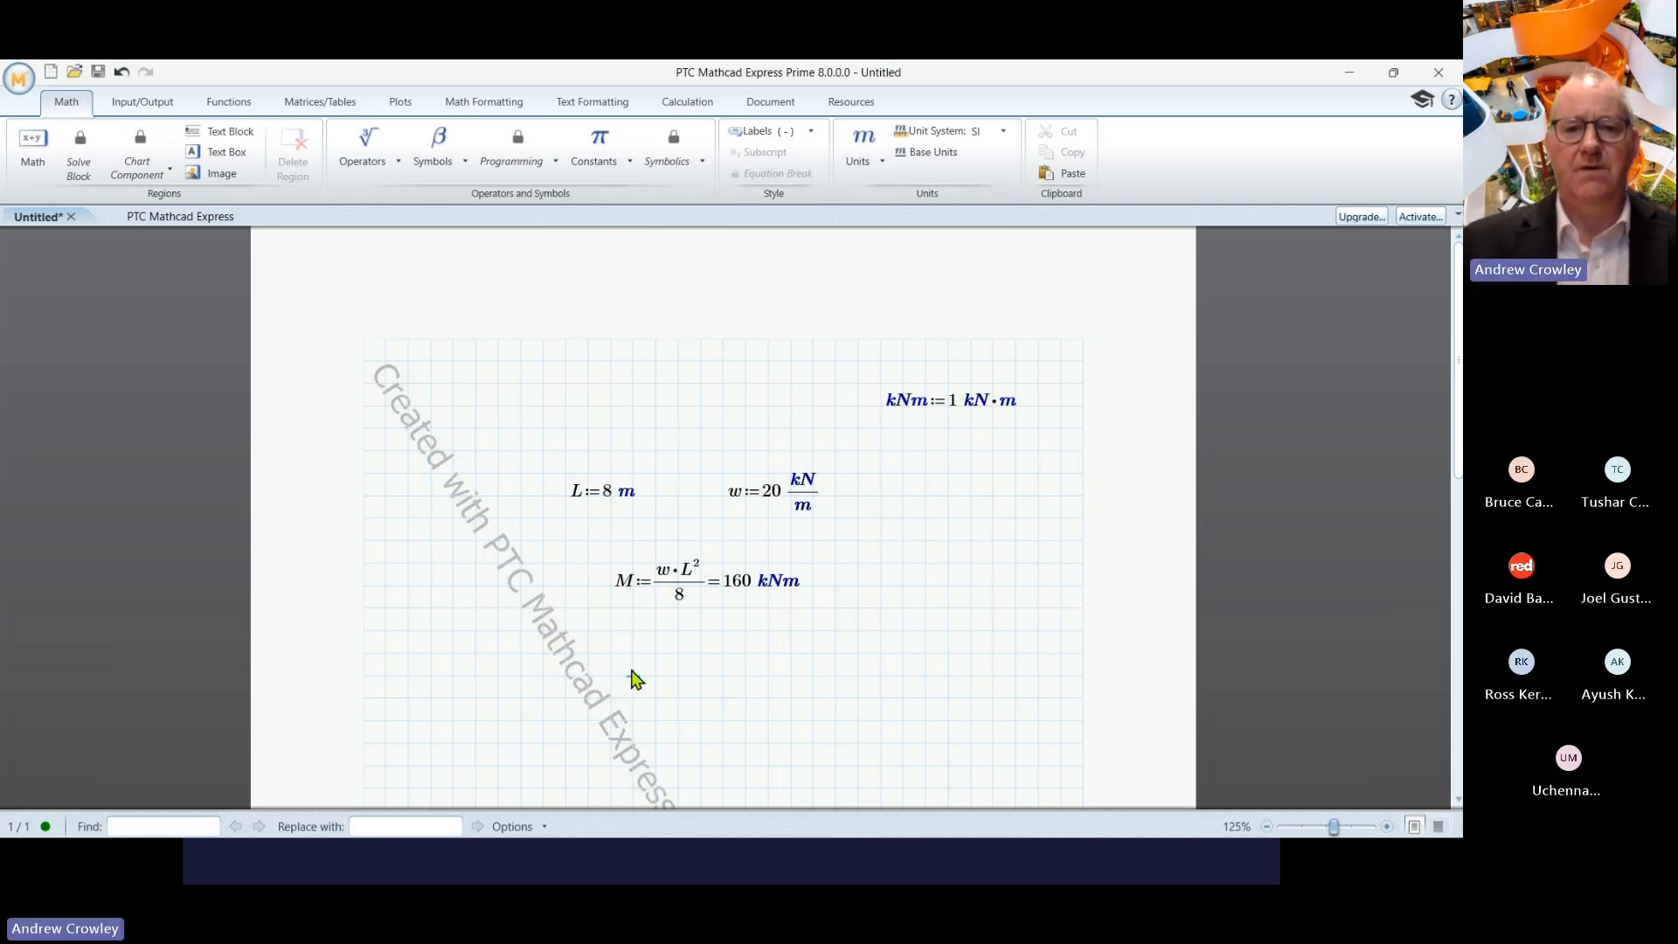
pyautogui.write('M')
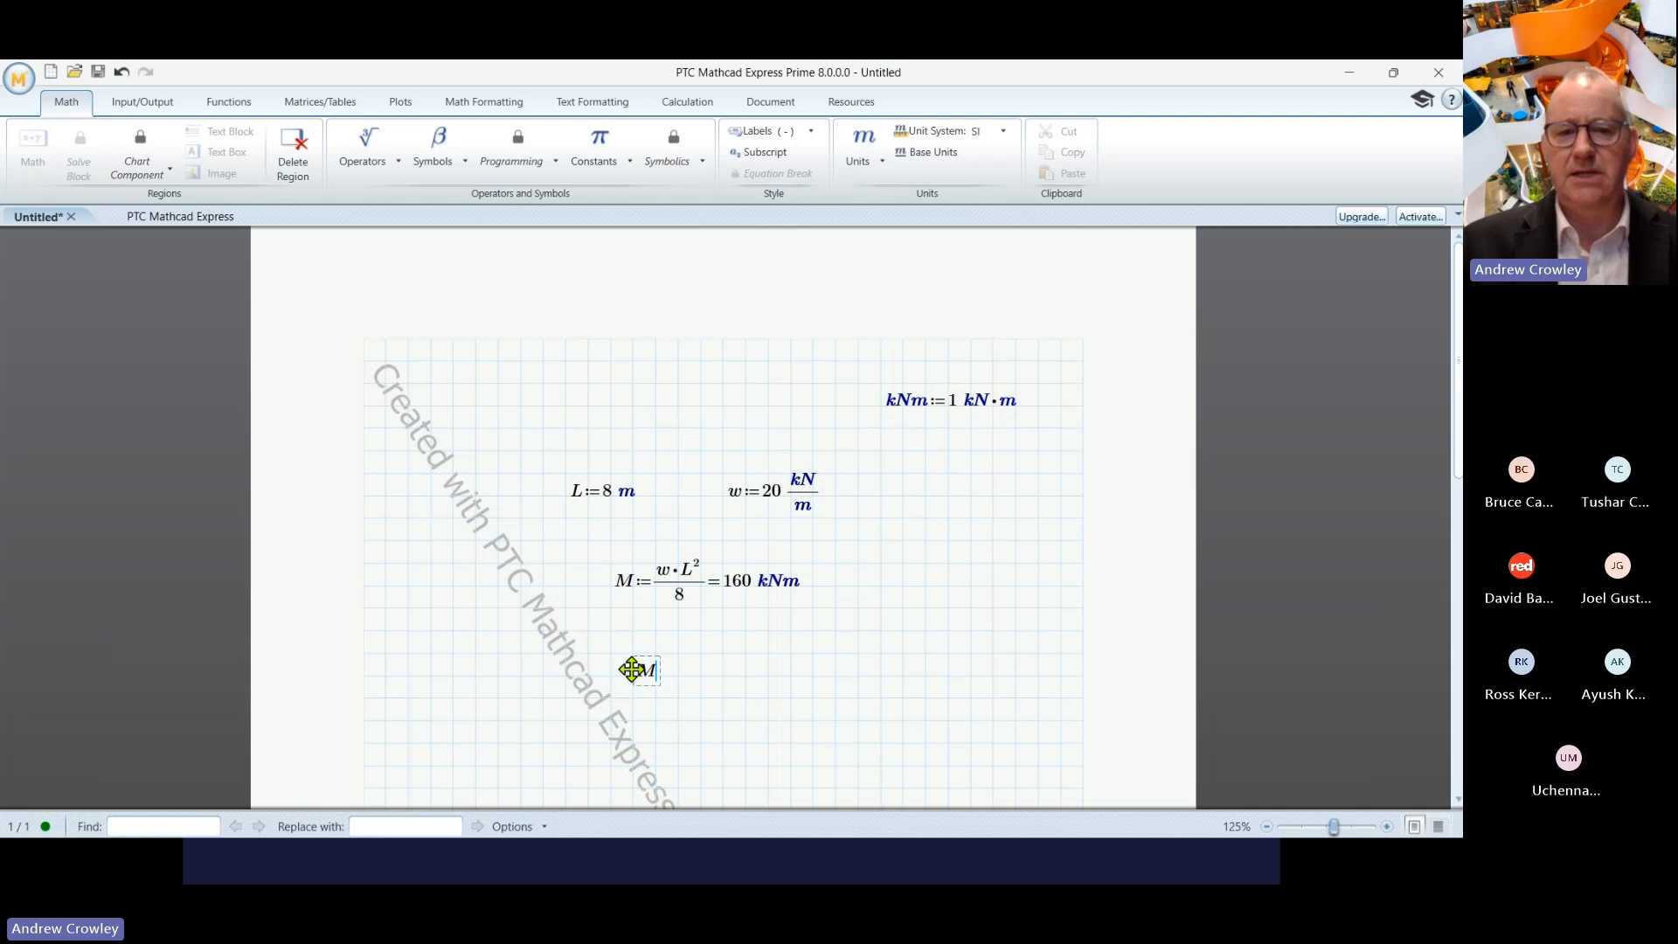
pyautogui.write('=(1.6·10^5) J')
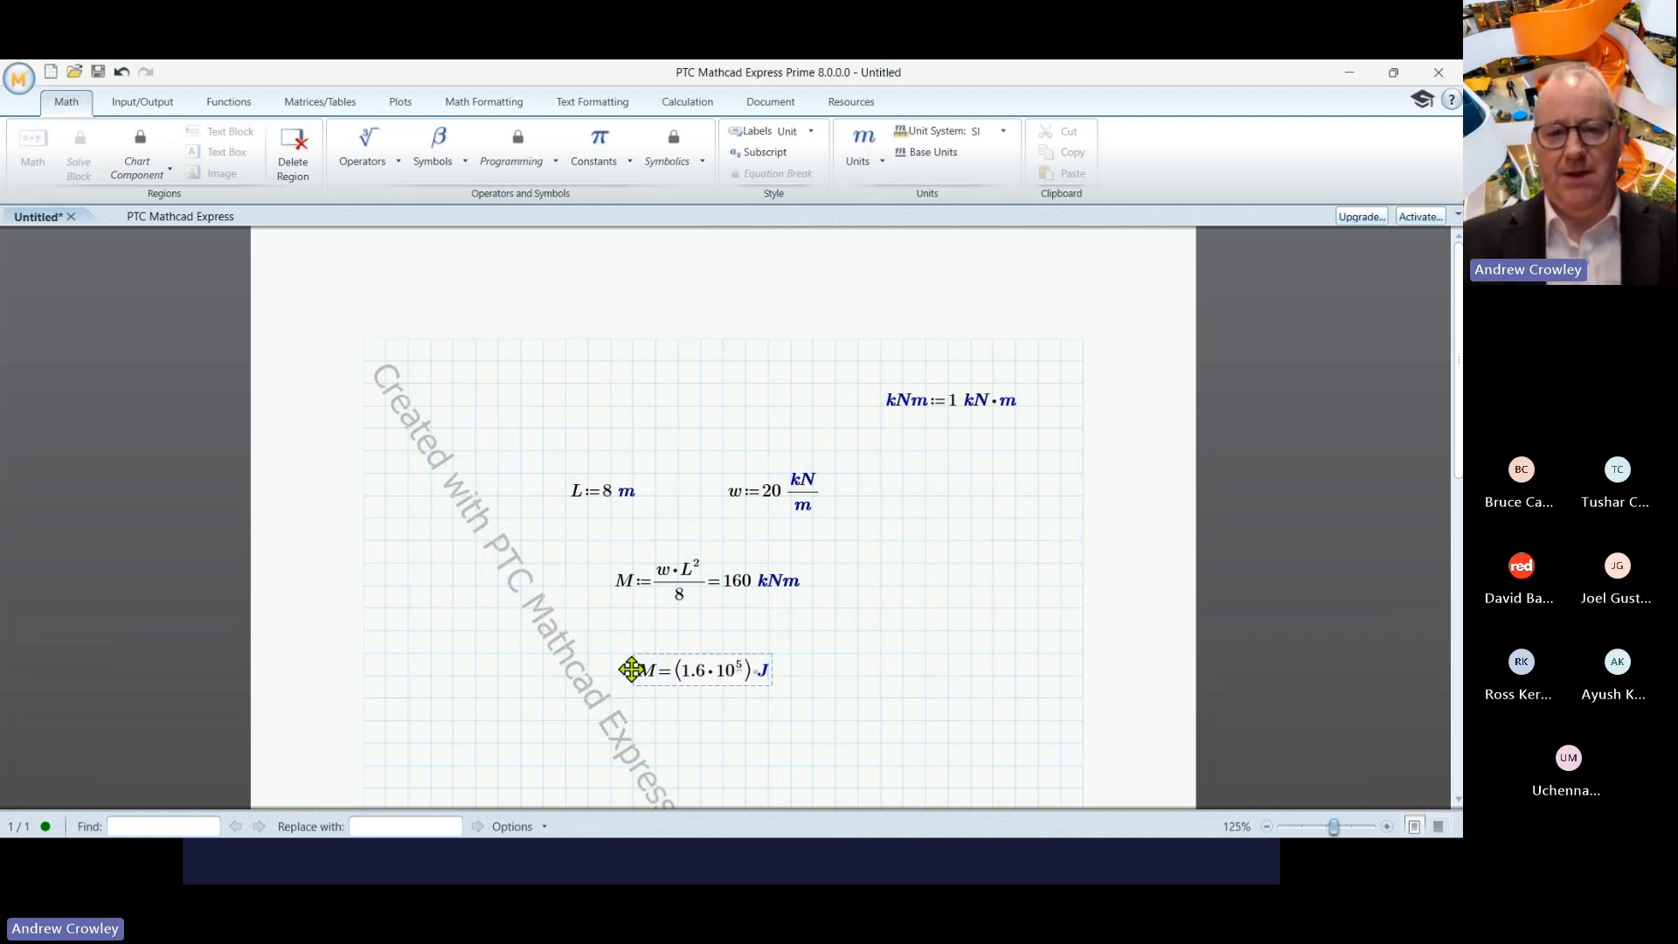
pyautogui.press('BackSpace')
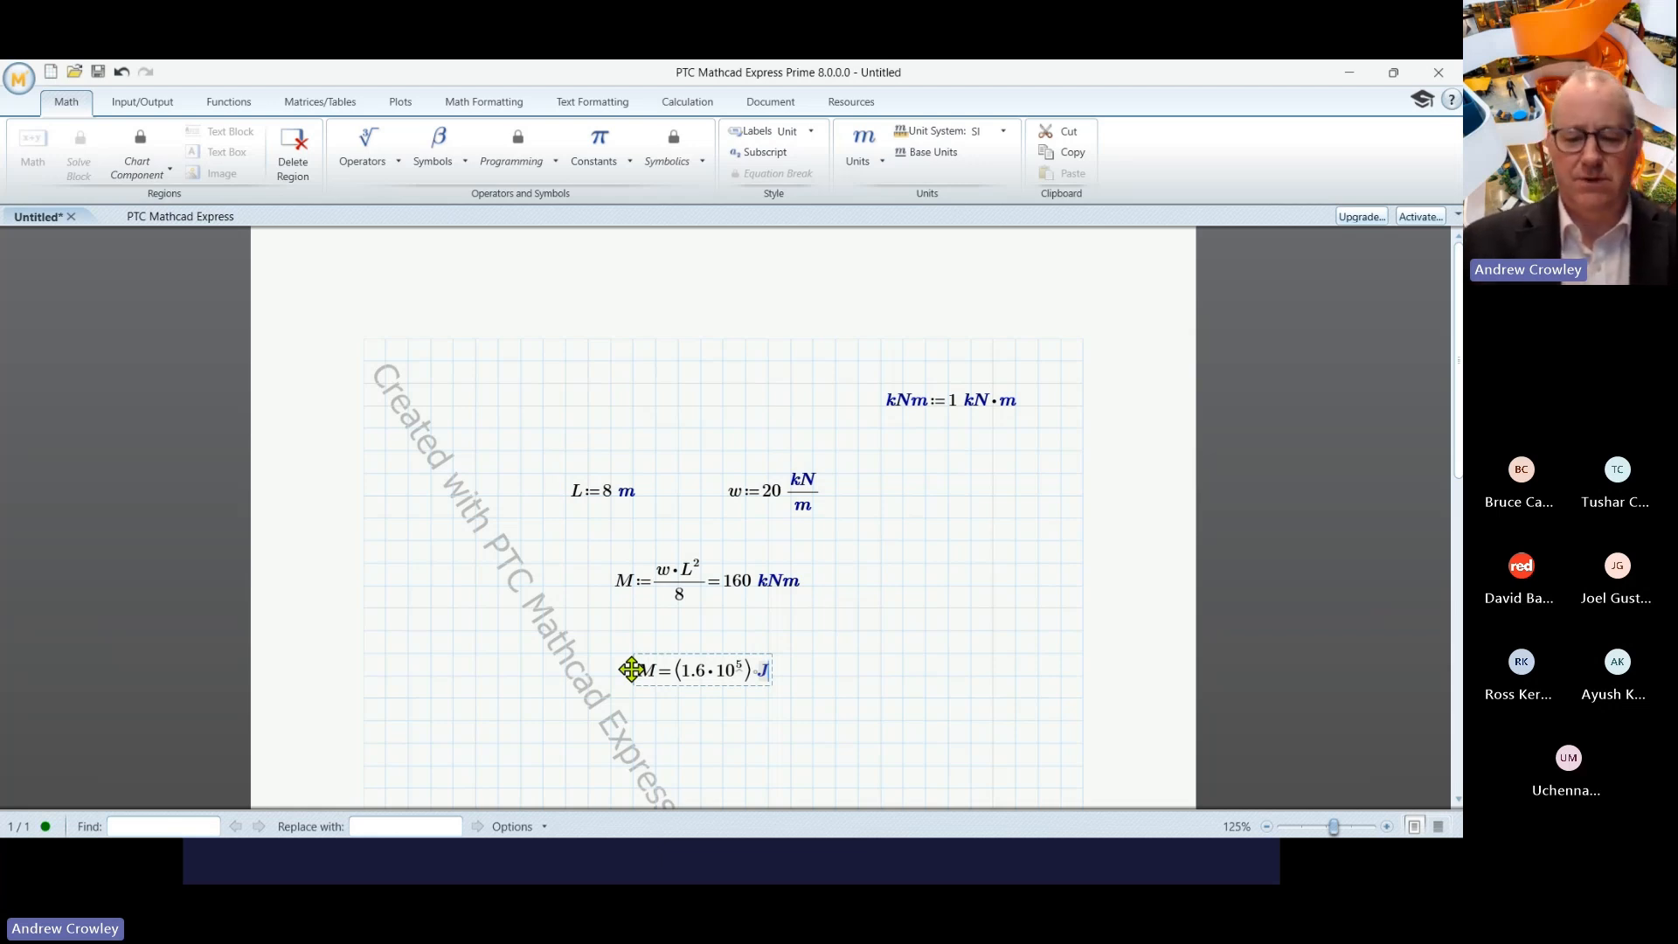
pyautogui.press('BackSpace')
pyautogui.write('kNm')
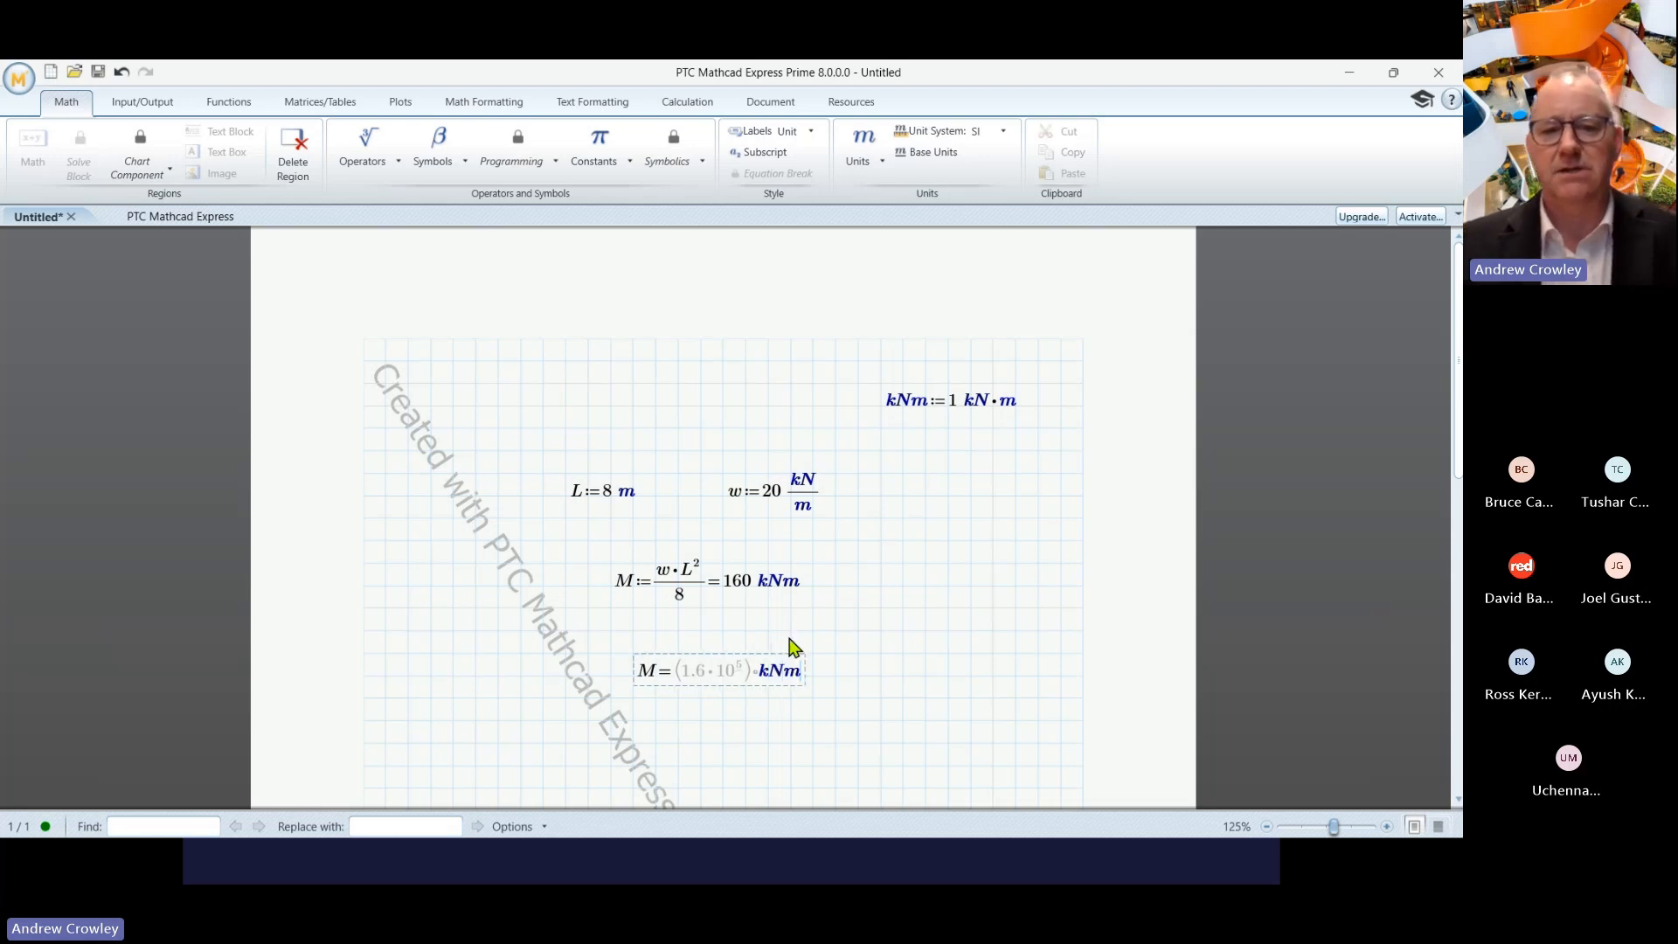
pyautogui.click(904, 610)
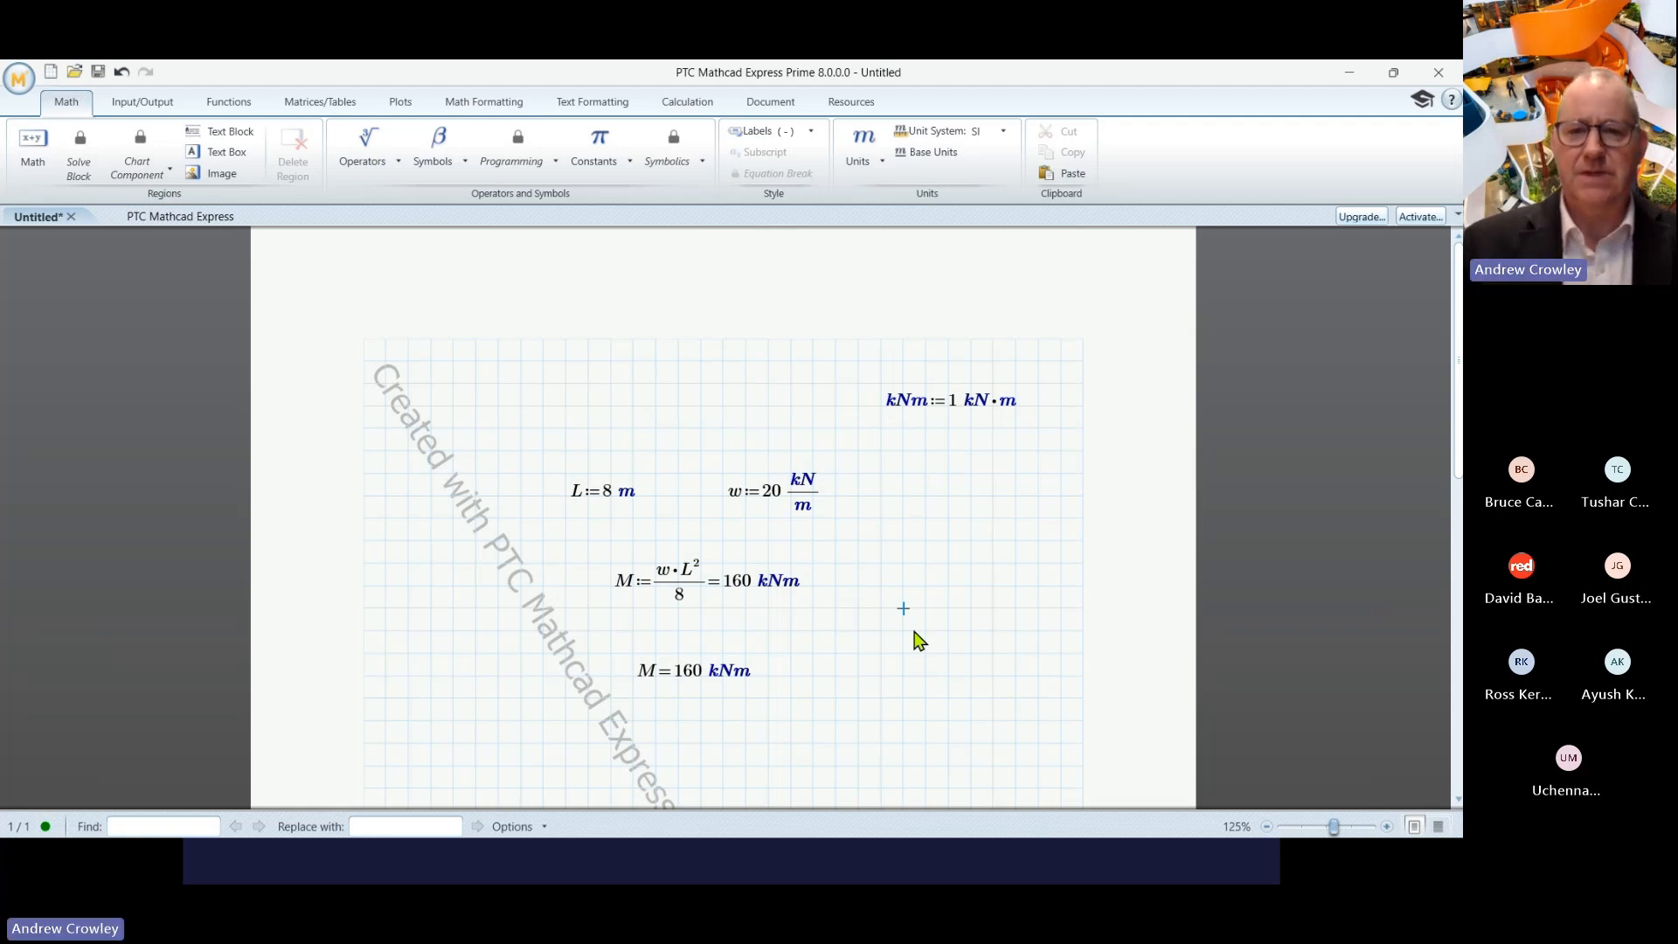
# - Evaluate L·w with the result shown as 160 kN, then move to empty space lower down
pyautogui.write('L*')
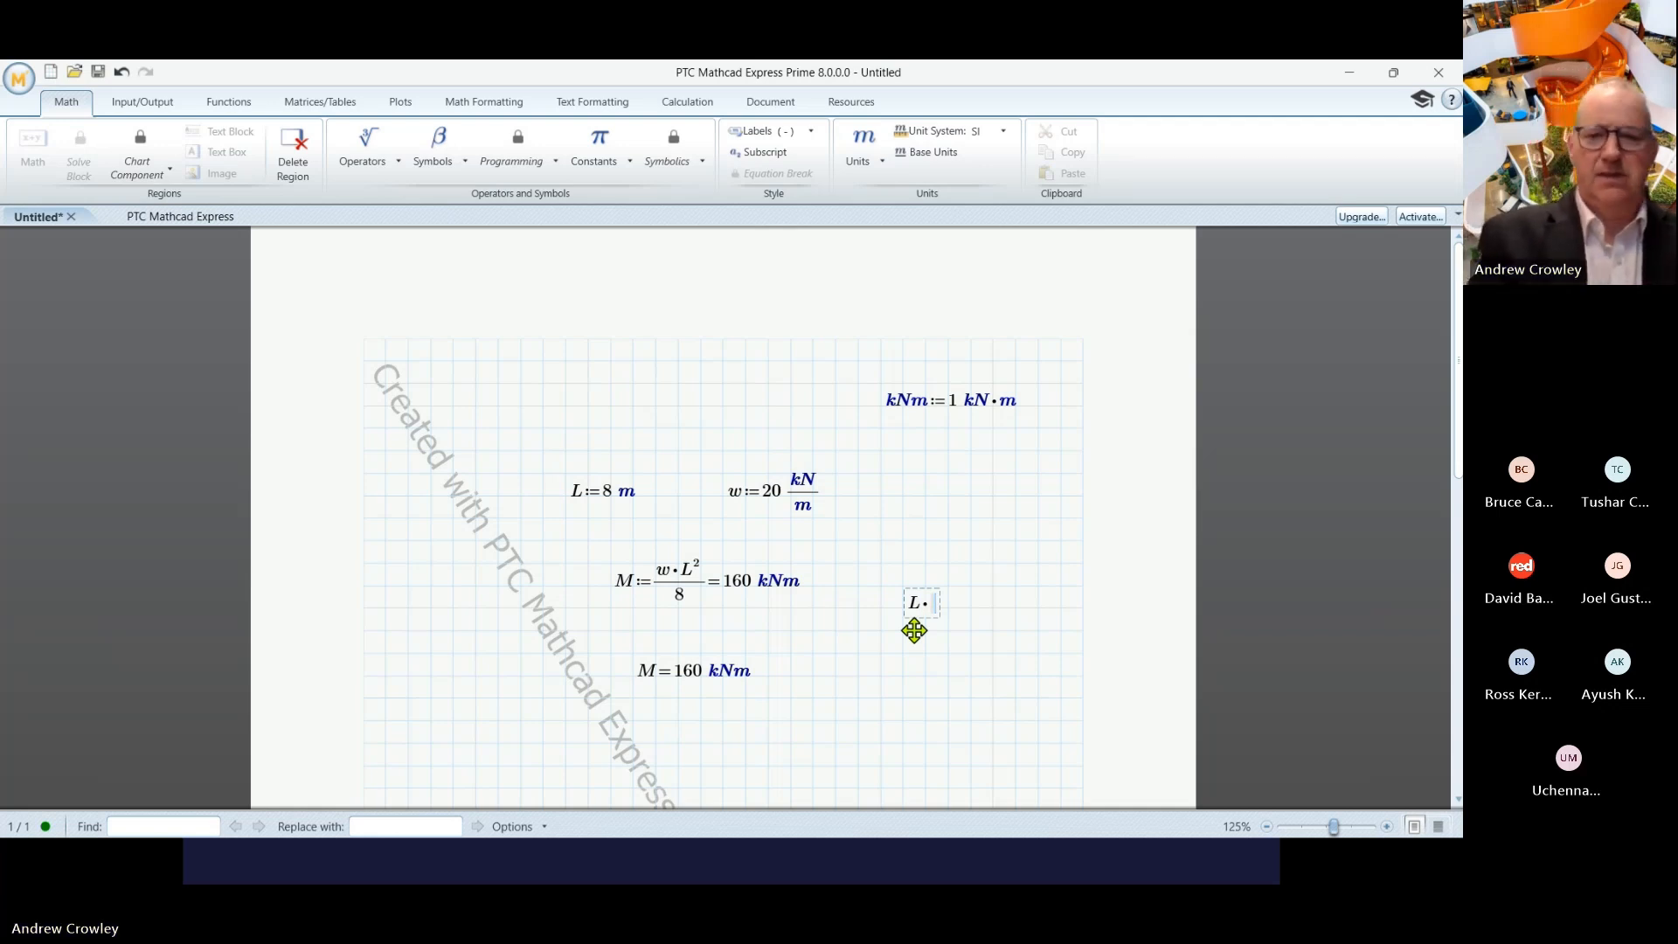
pyautogui.write('w')
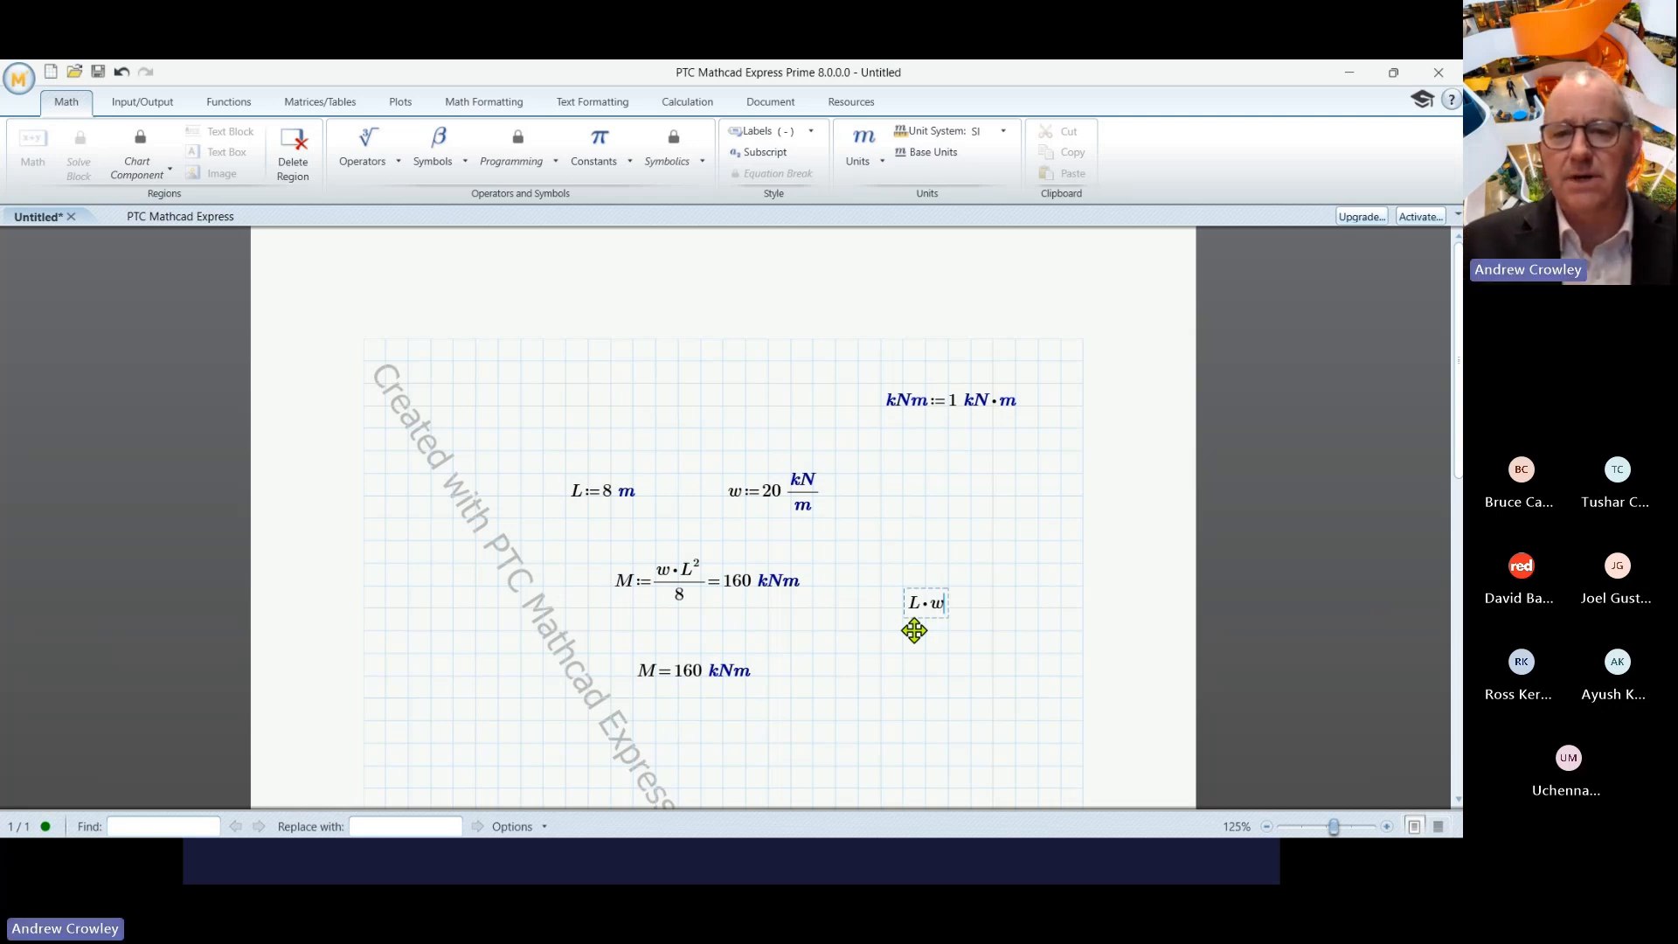
pyautogui.write('=(1.6·10^5)·N')
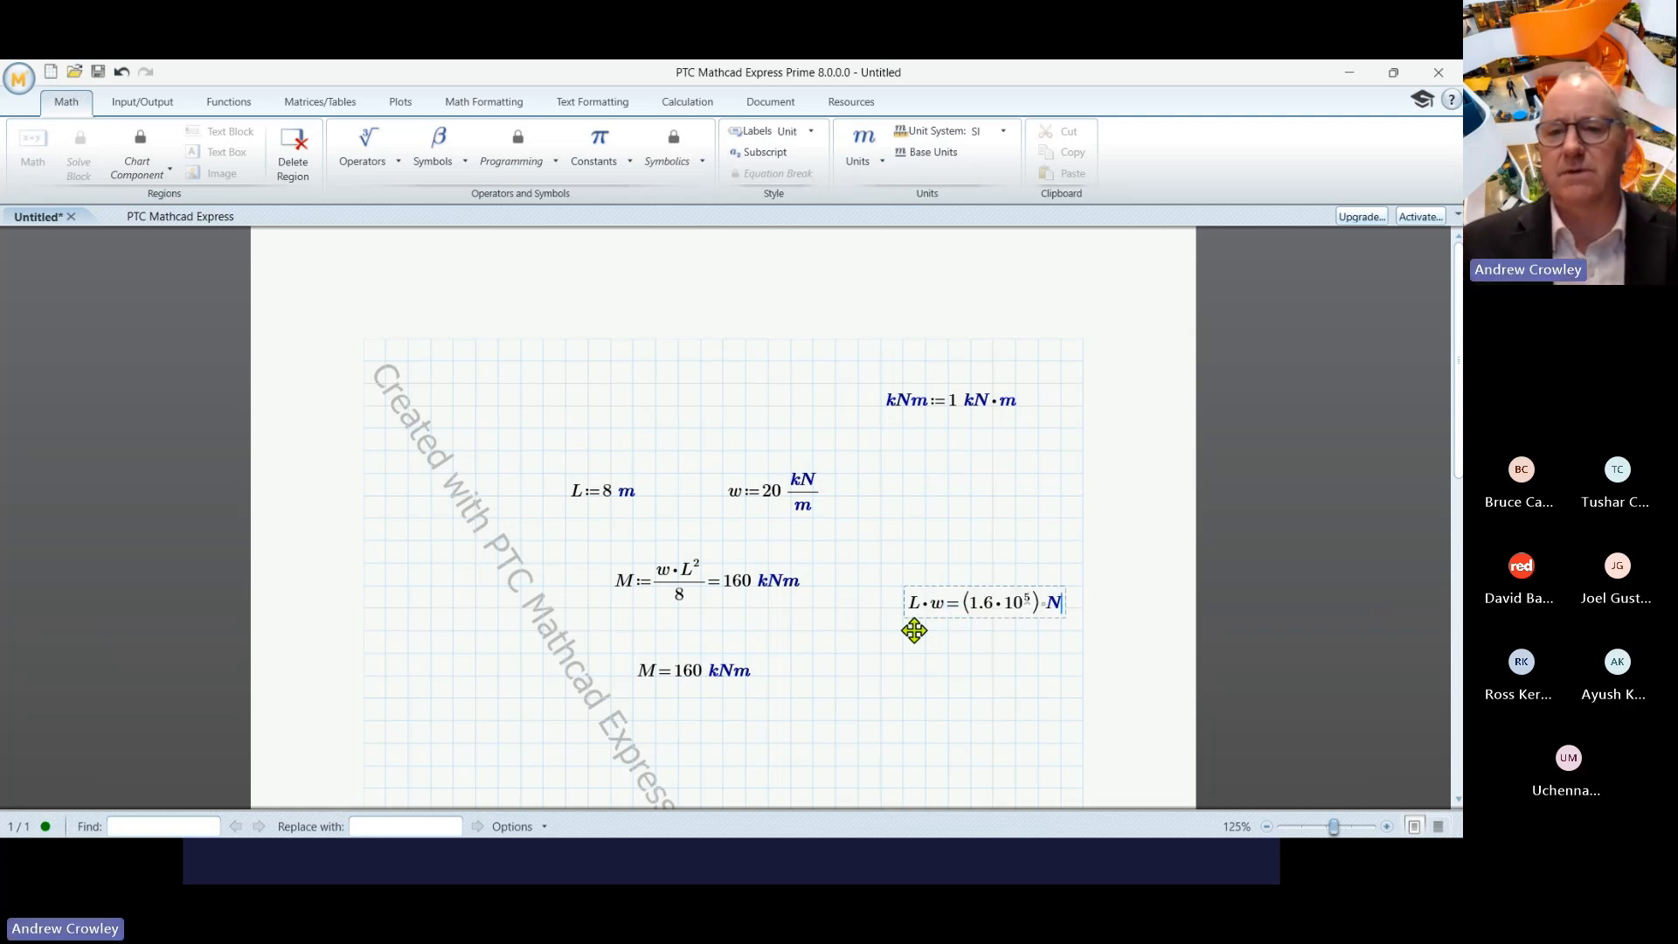
pyautogui.press('Left')
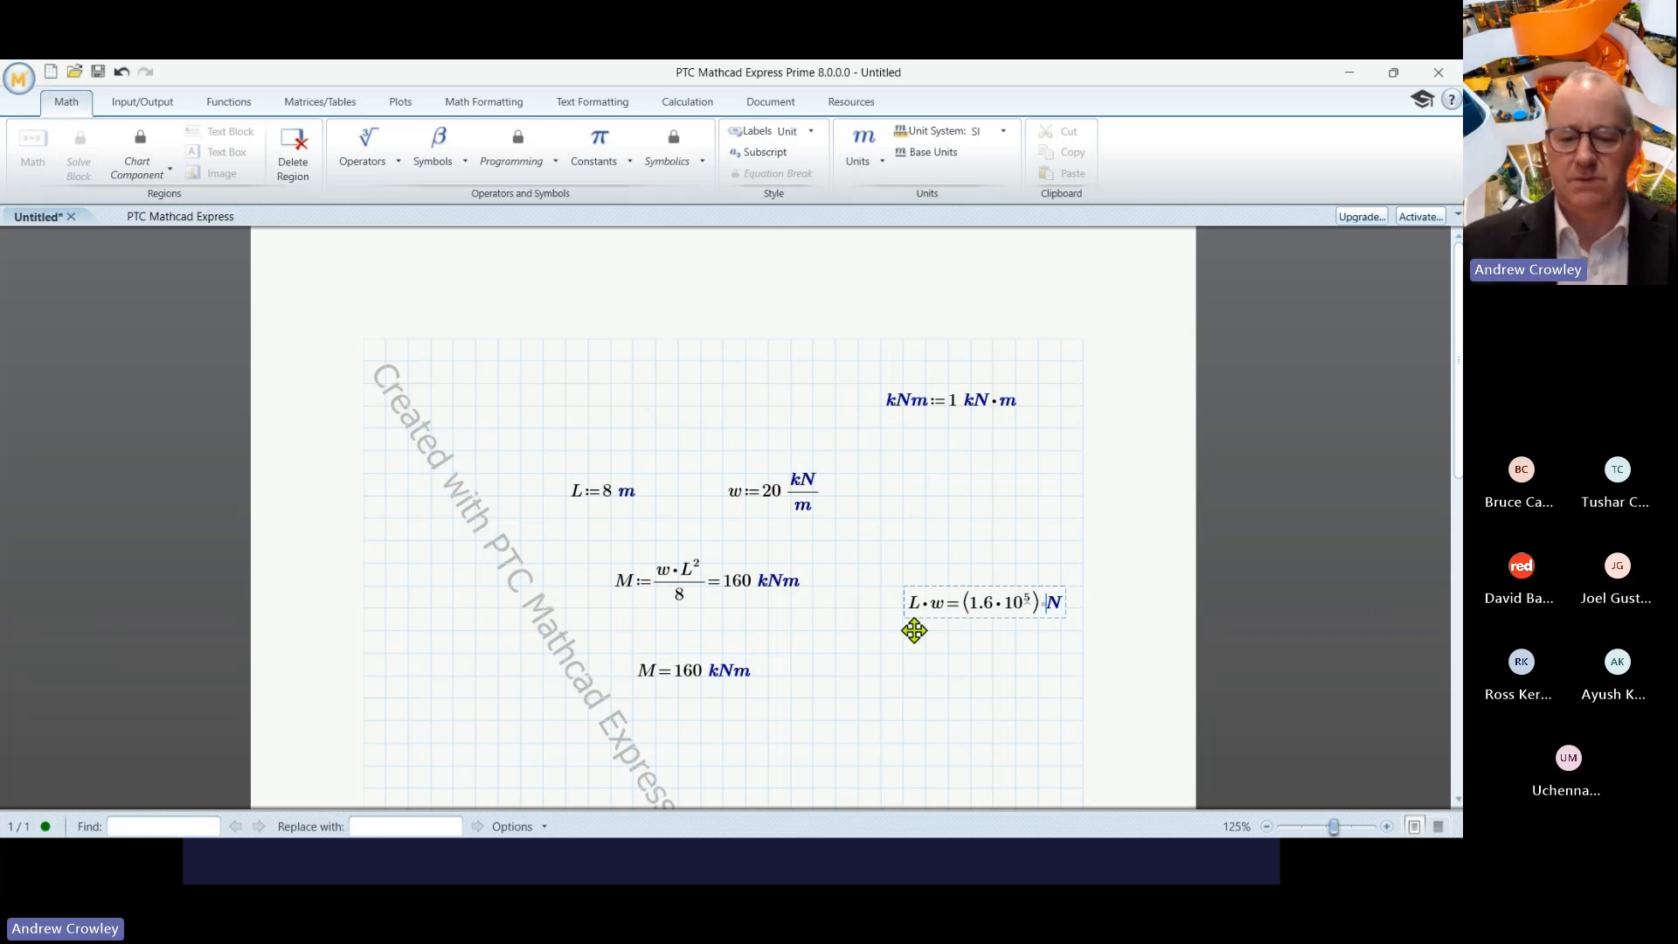
pyautogui.write('k')
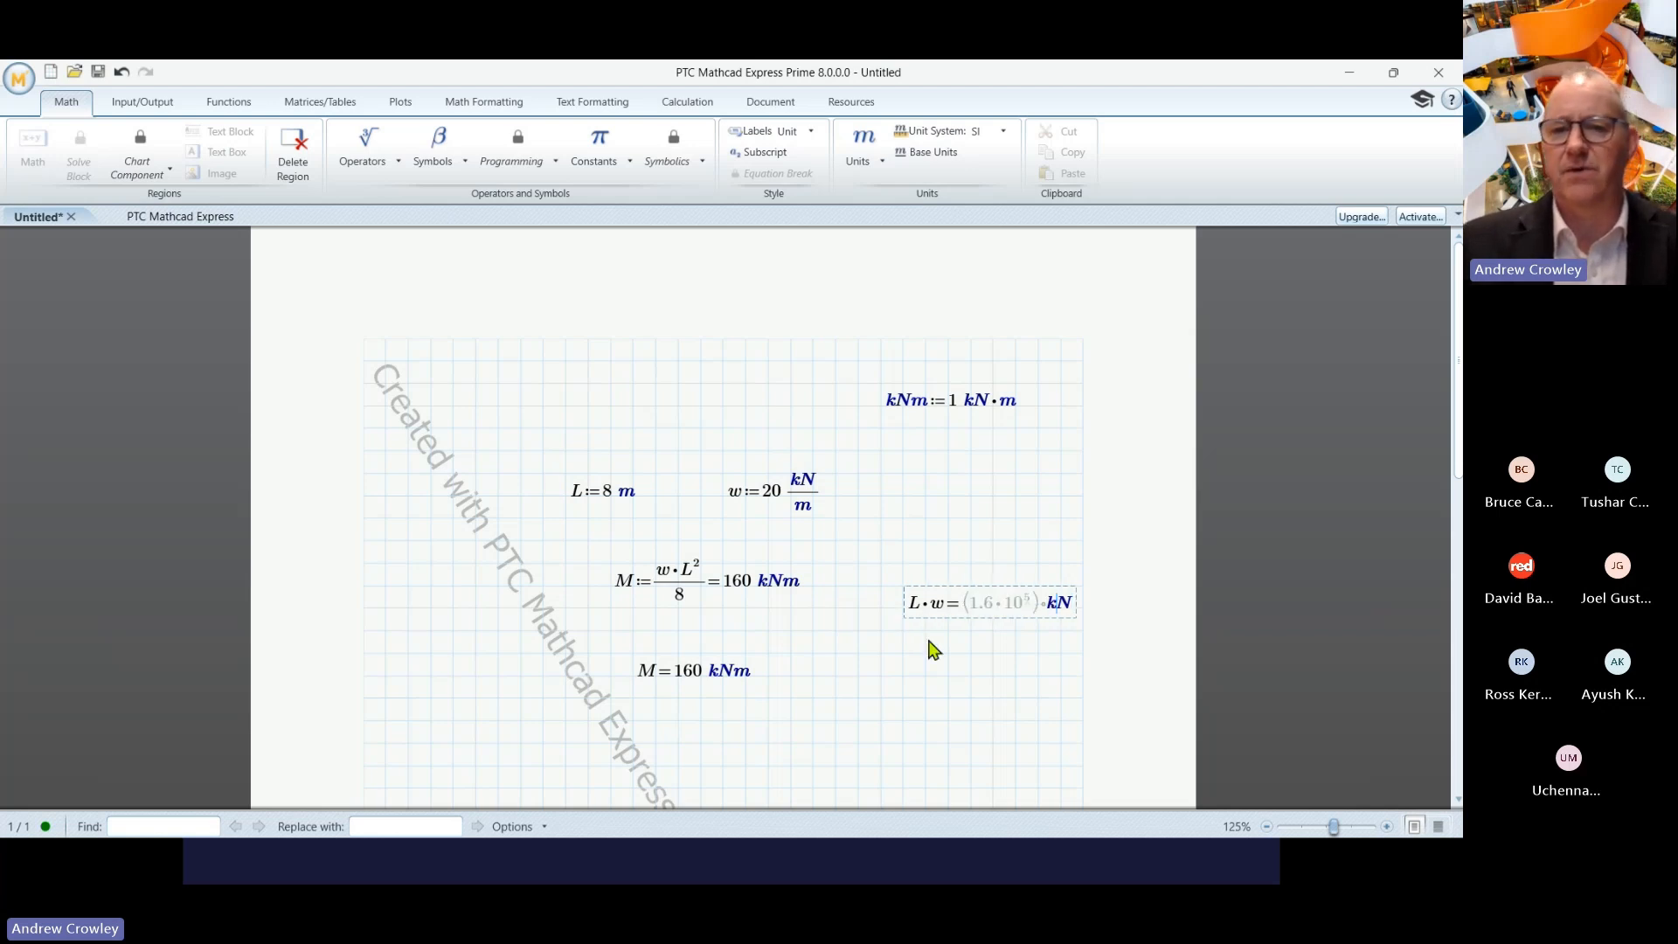
pyautogui.click(947, 631)
pyautogui.scroll(-1, 935, 640)
pyautogui.scroll(-1, 938, 645)
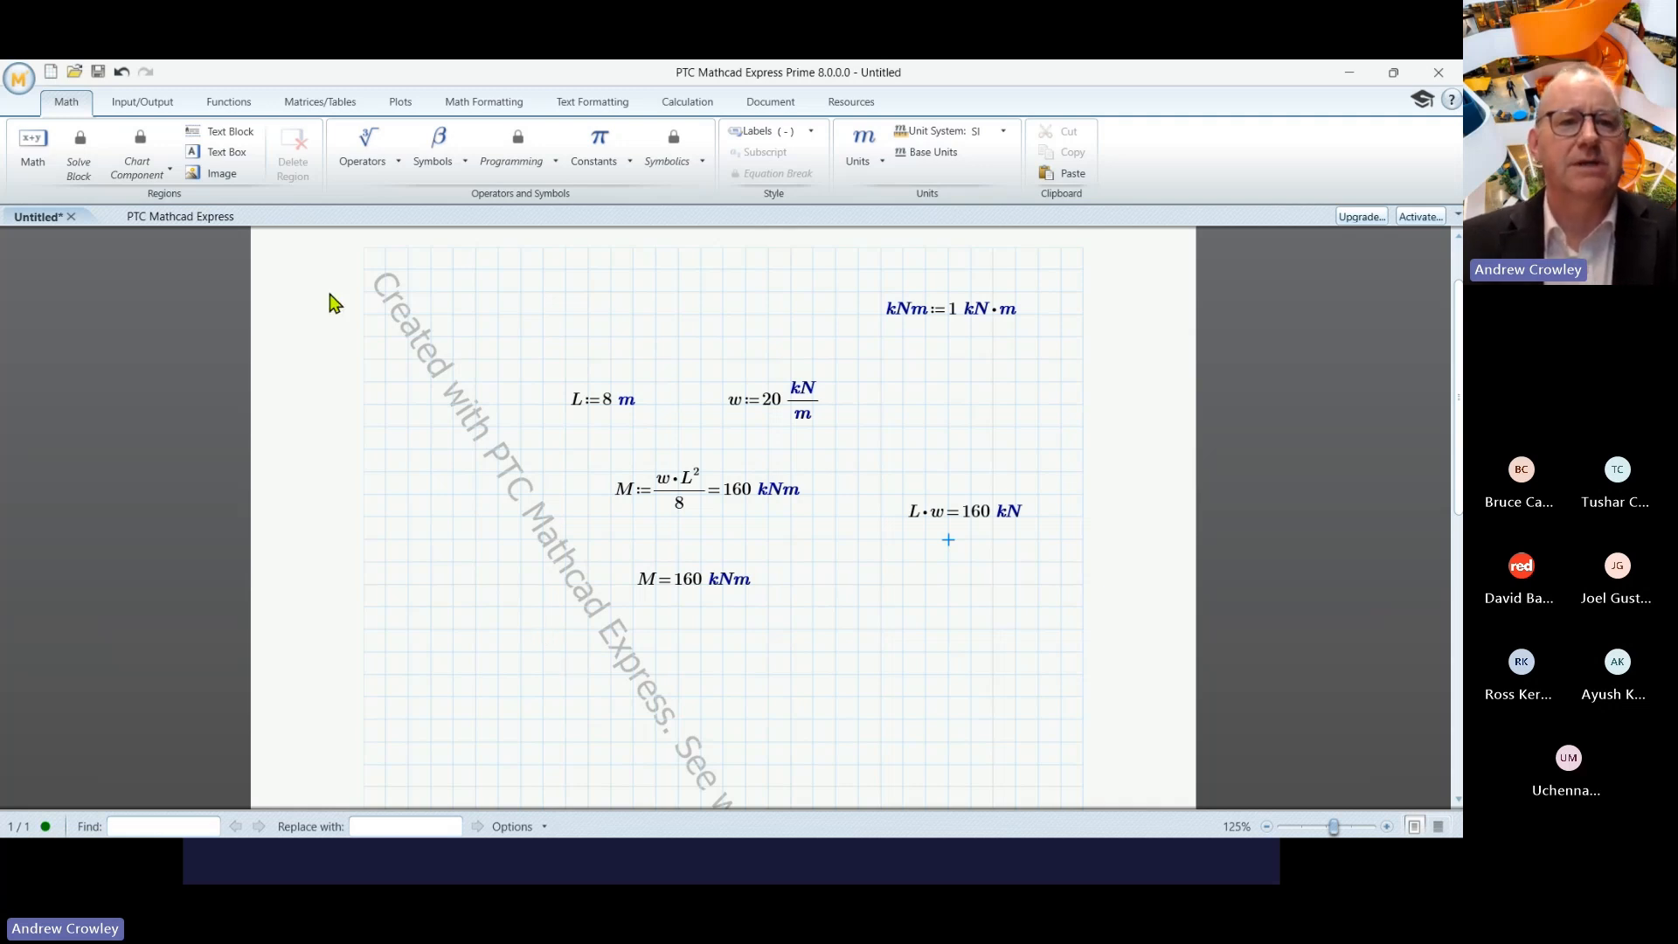
pyautogui.click(383, 654)
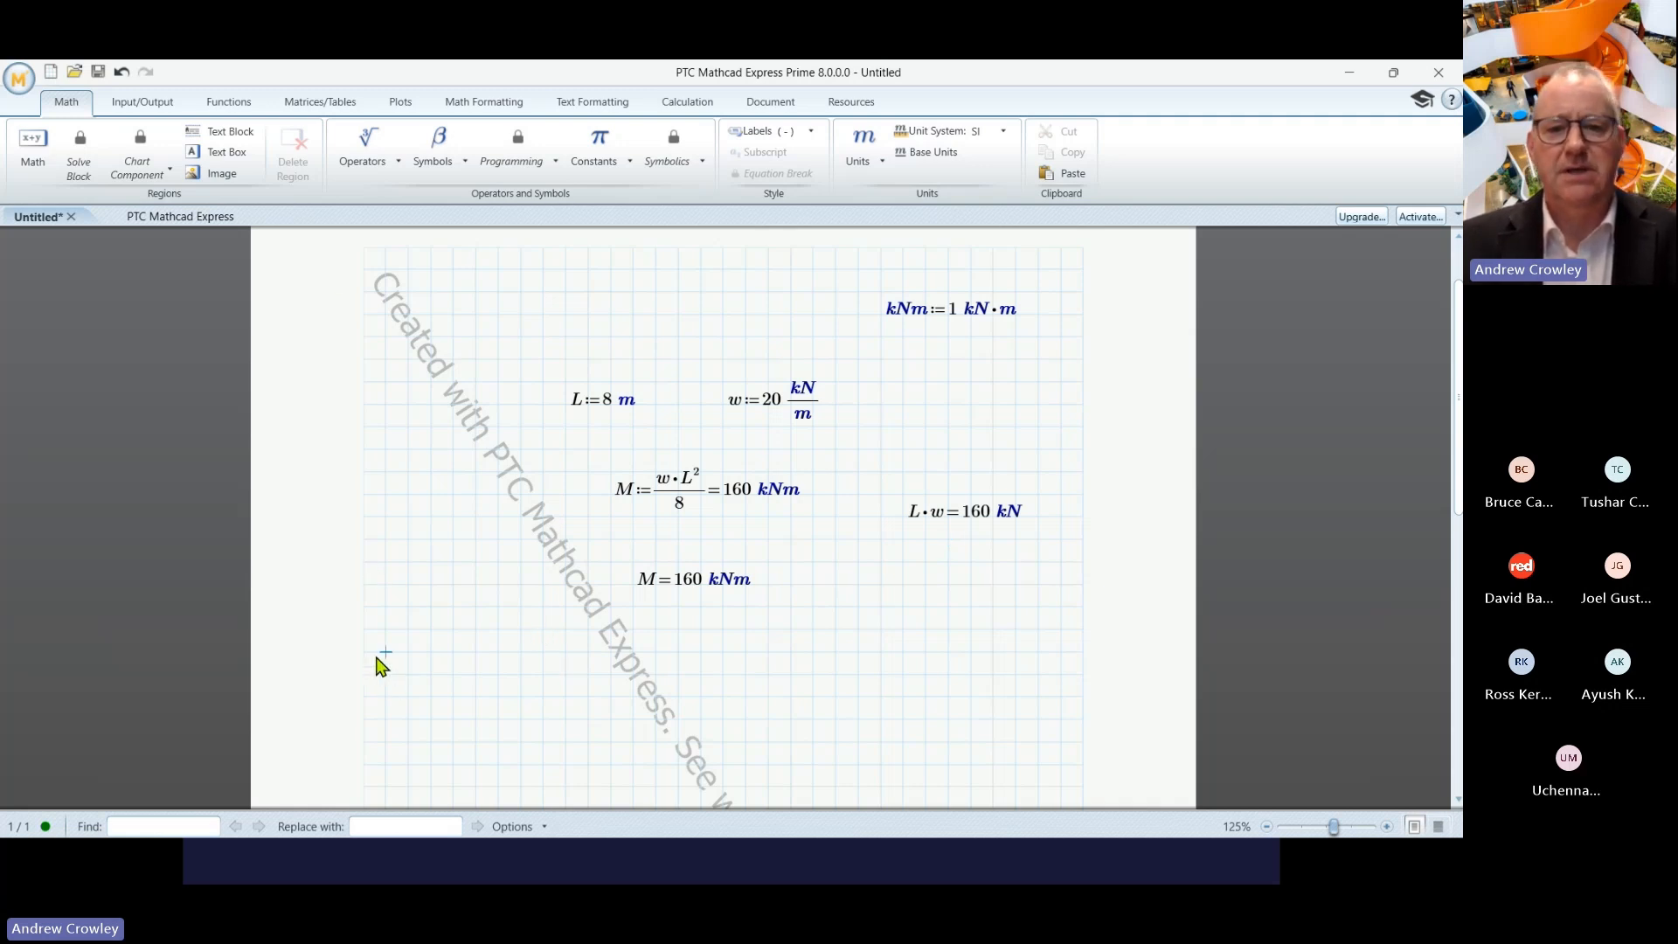
# - Add a page-wide text region reading 'asafasfsafsfsdfs' below the evaluations
pyautogui.click(225, 138)
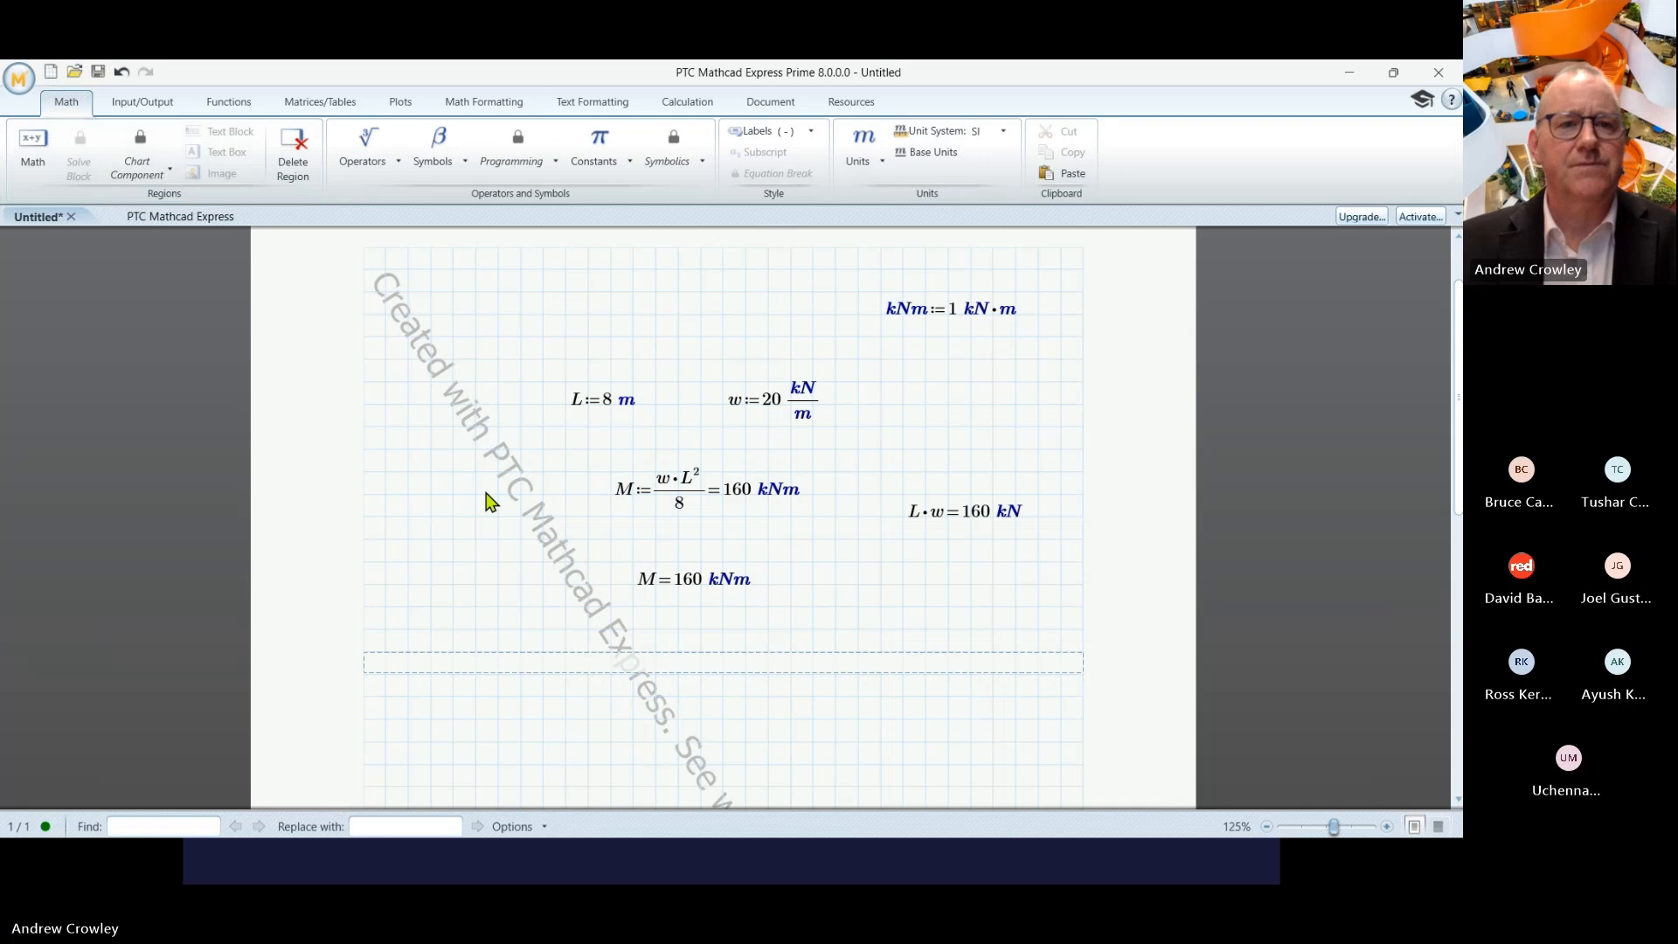
pyautogui.click(386, 719)
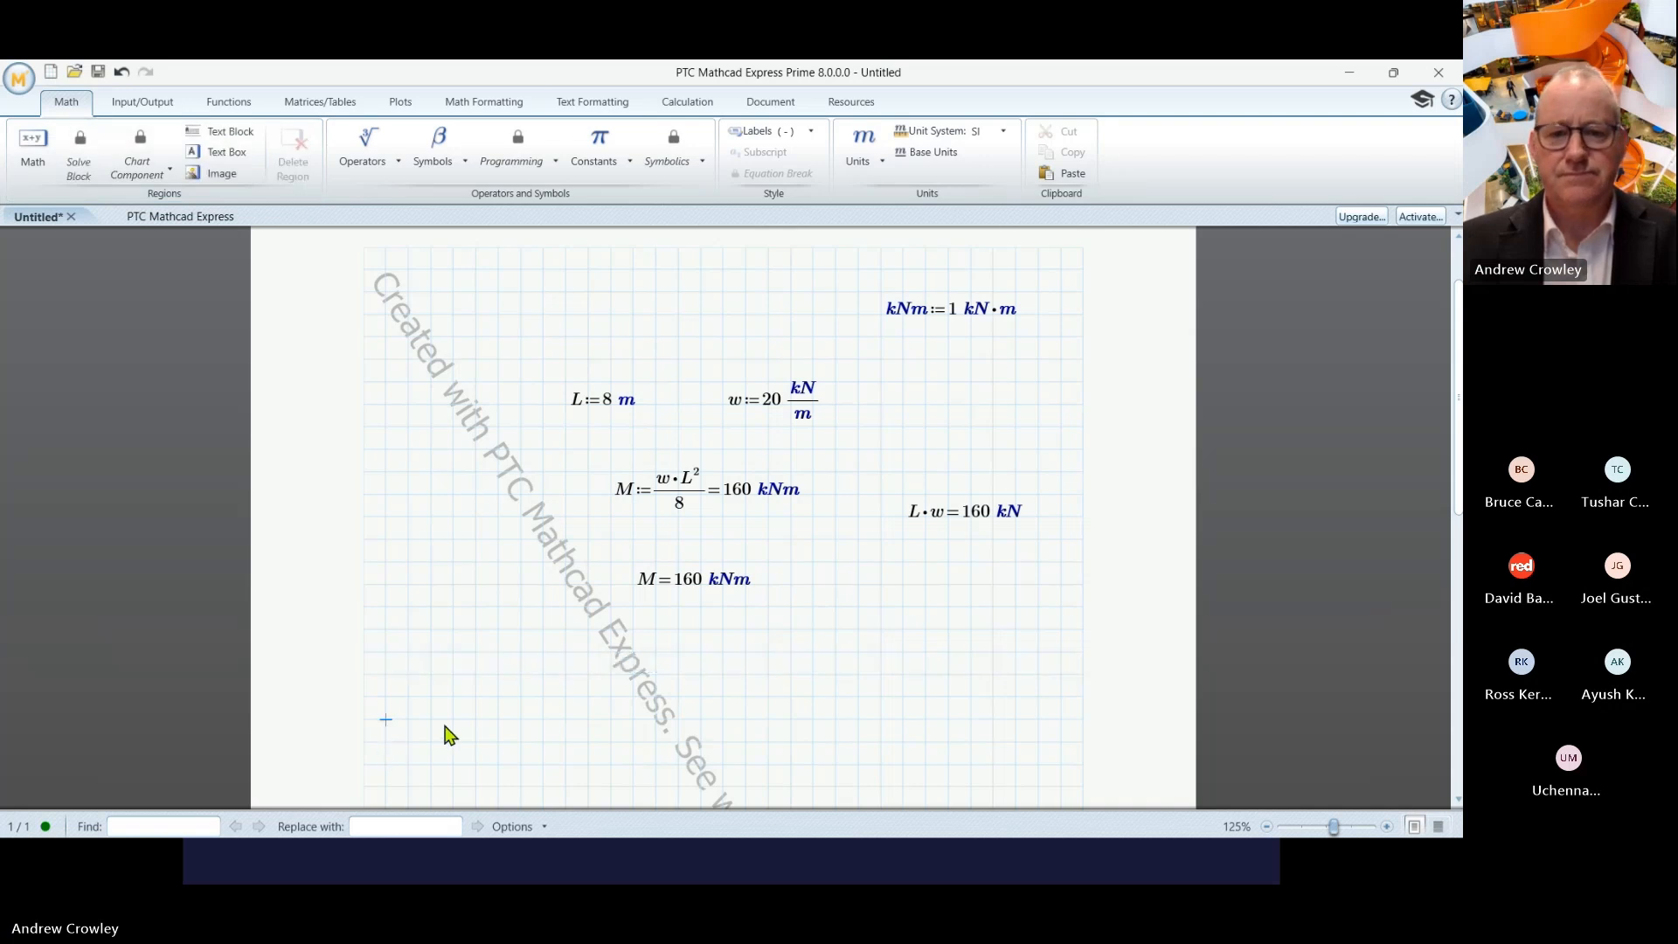
pyautogui.click(408, 678)
pyautogui.click(229, 139)
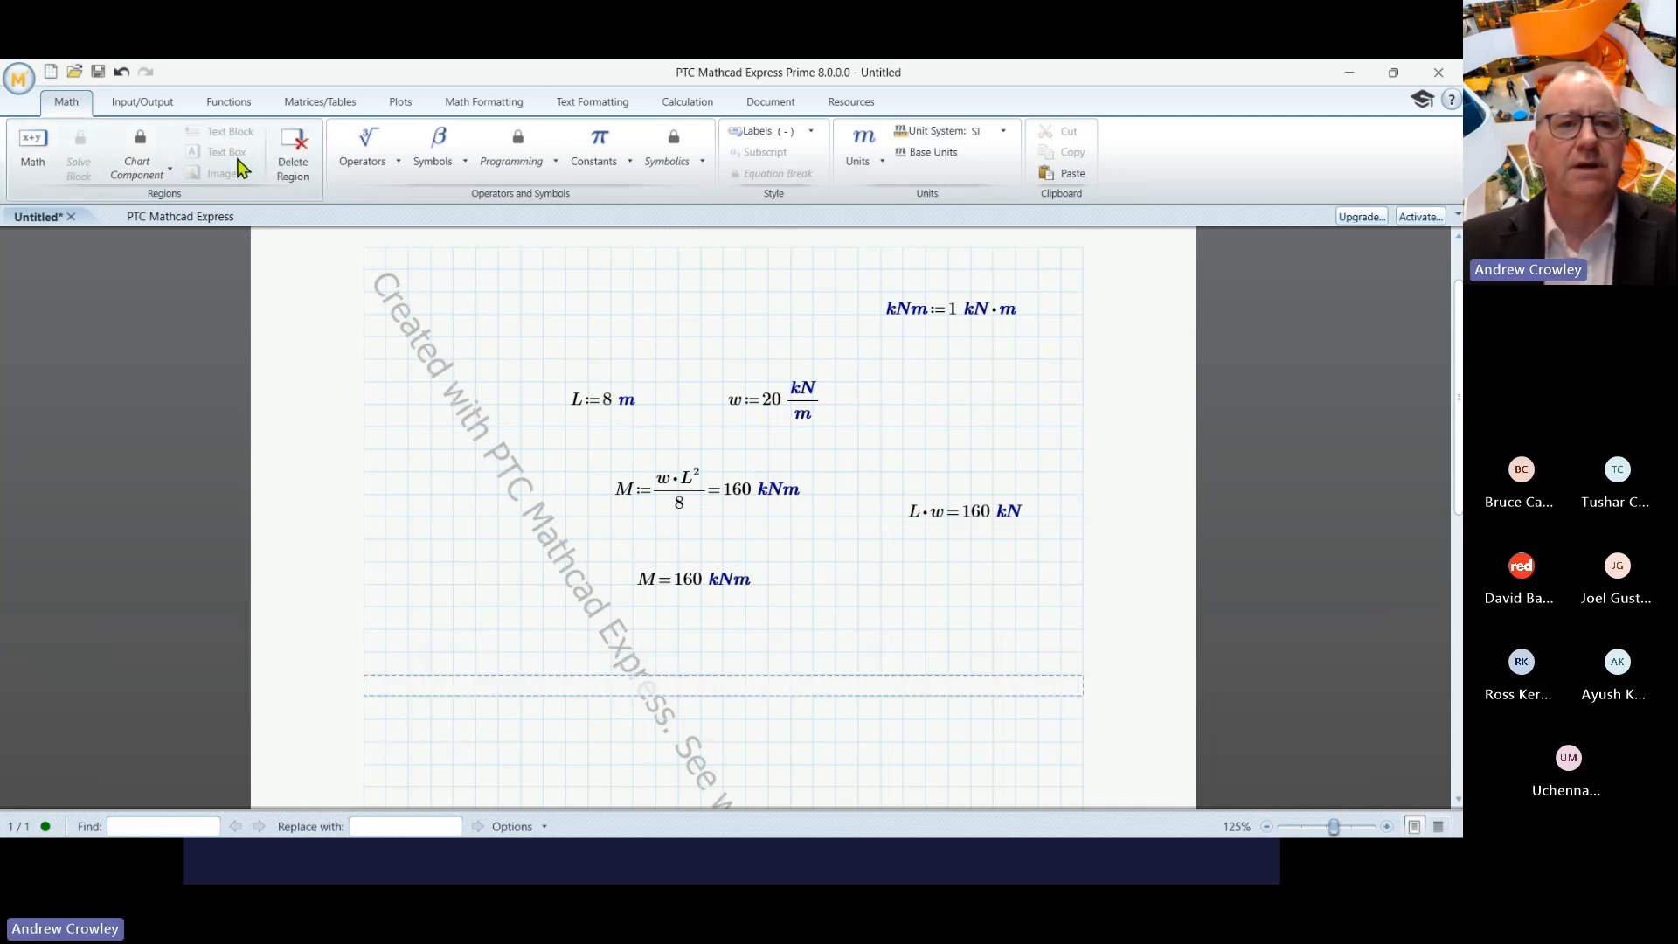
pyautogui.write('asafasfsafsfsdfs')
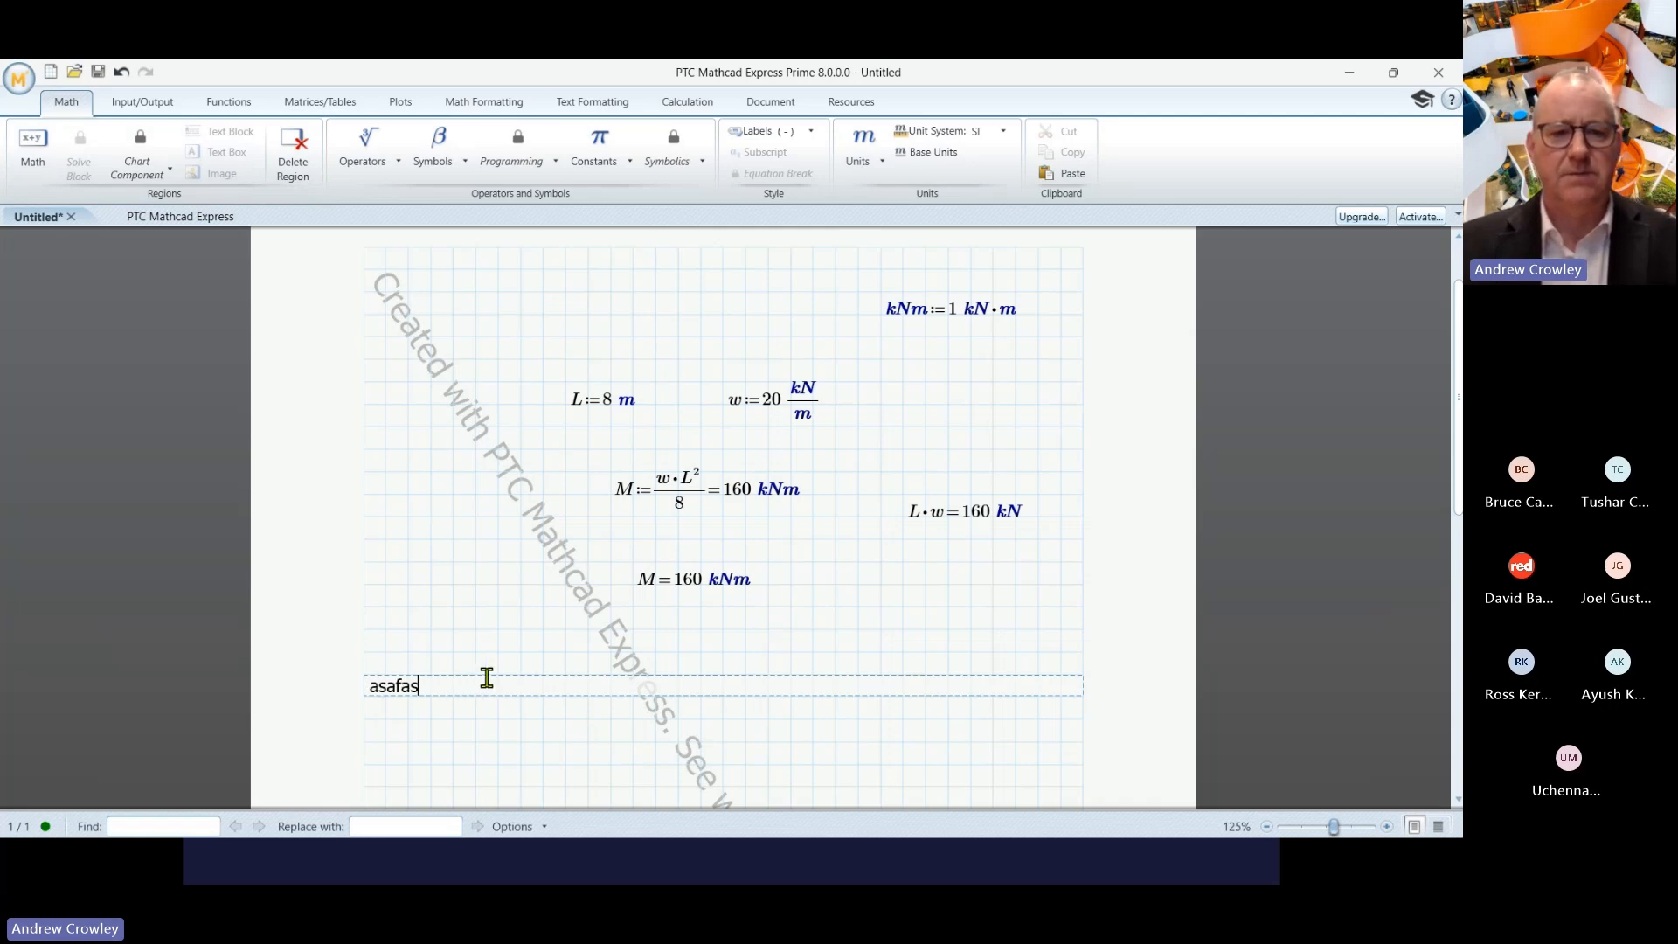
pyautogui.click(523, 721)
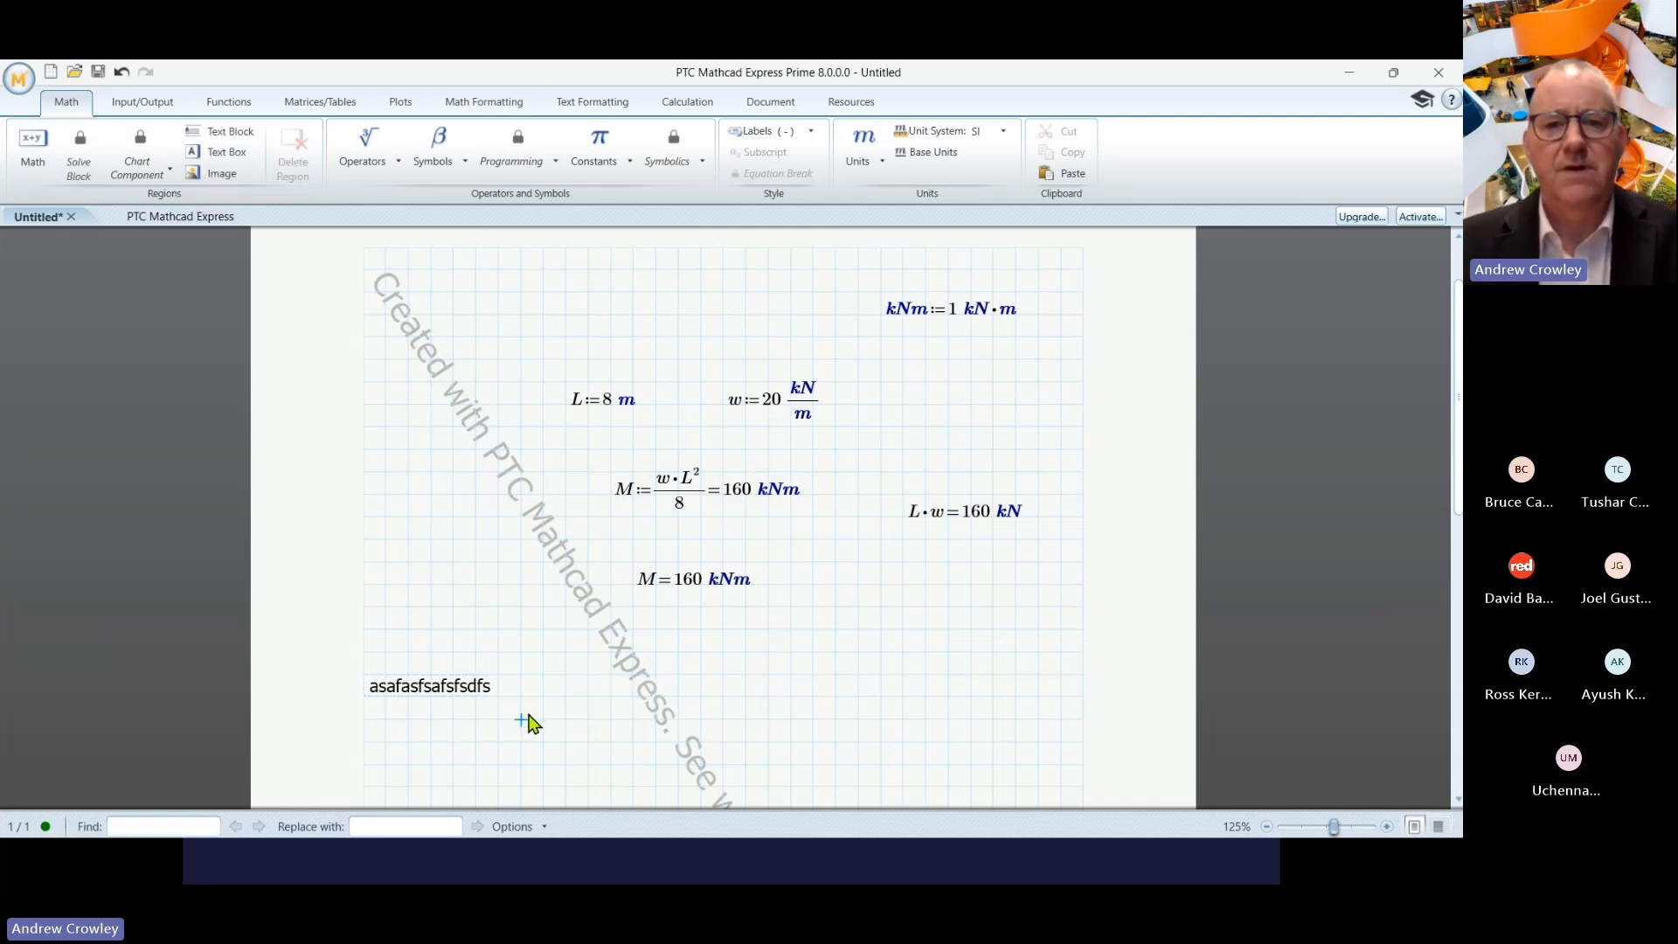
pyautogui.click(367, 744)
pyautogui.click(398, 685)
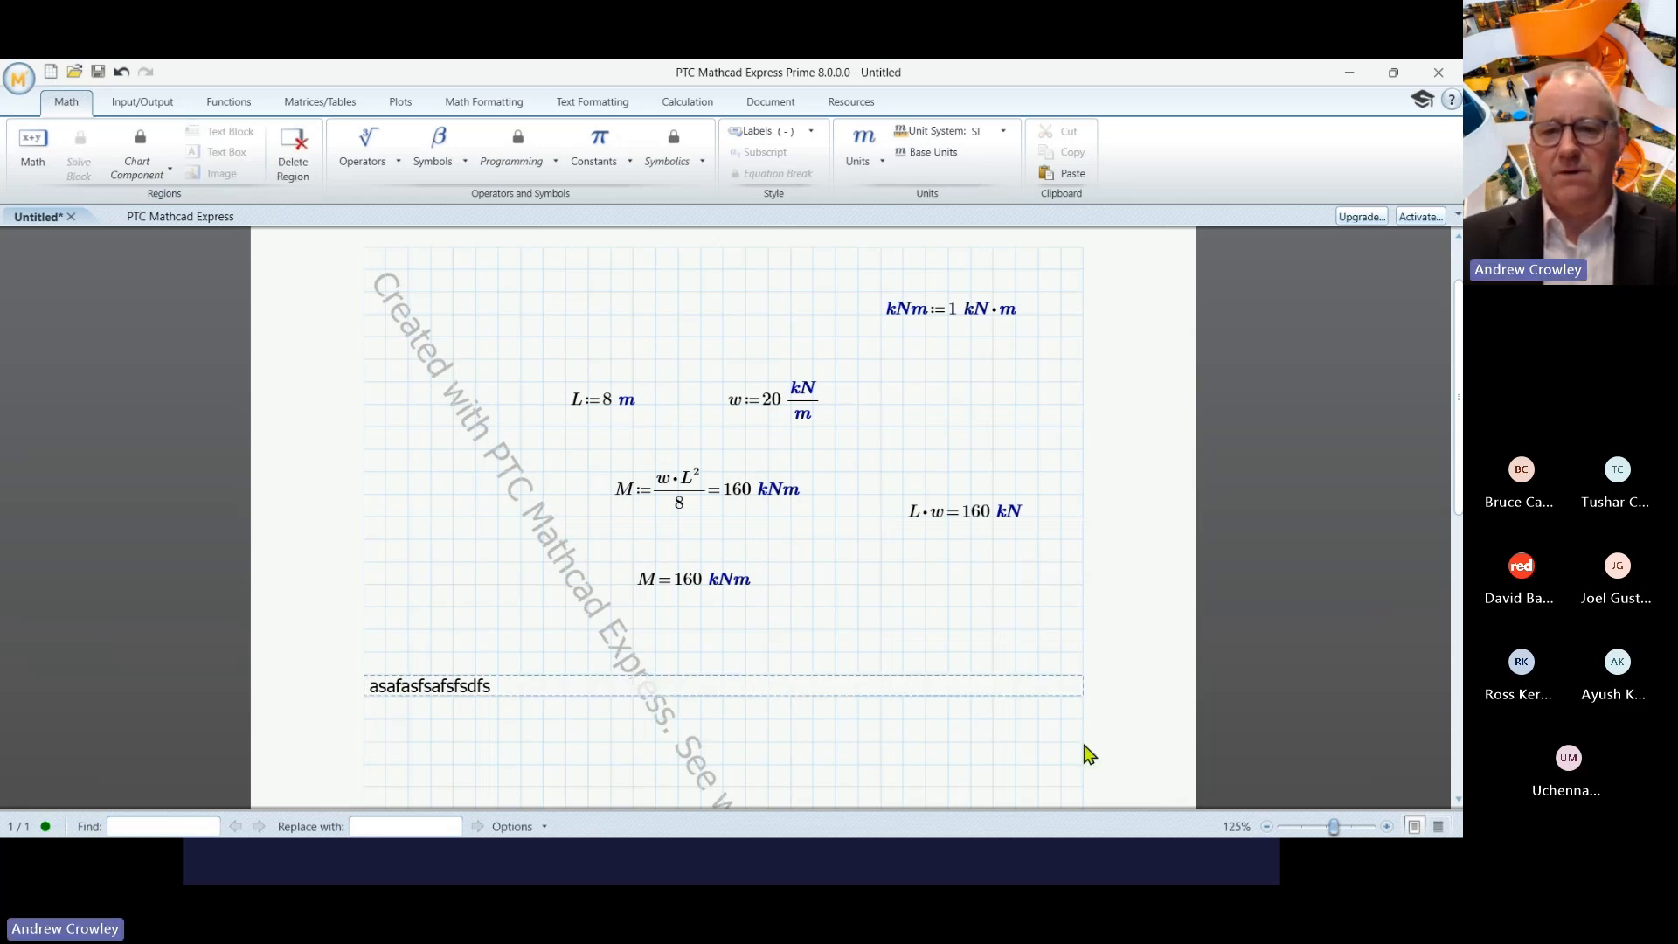
pyautogui.click(396, 734)
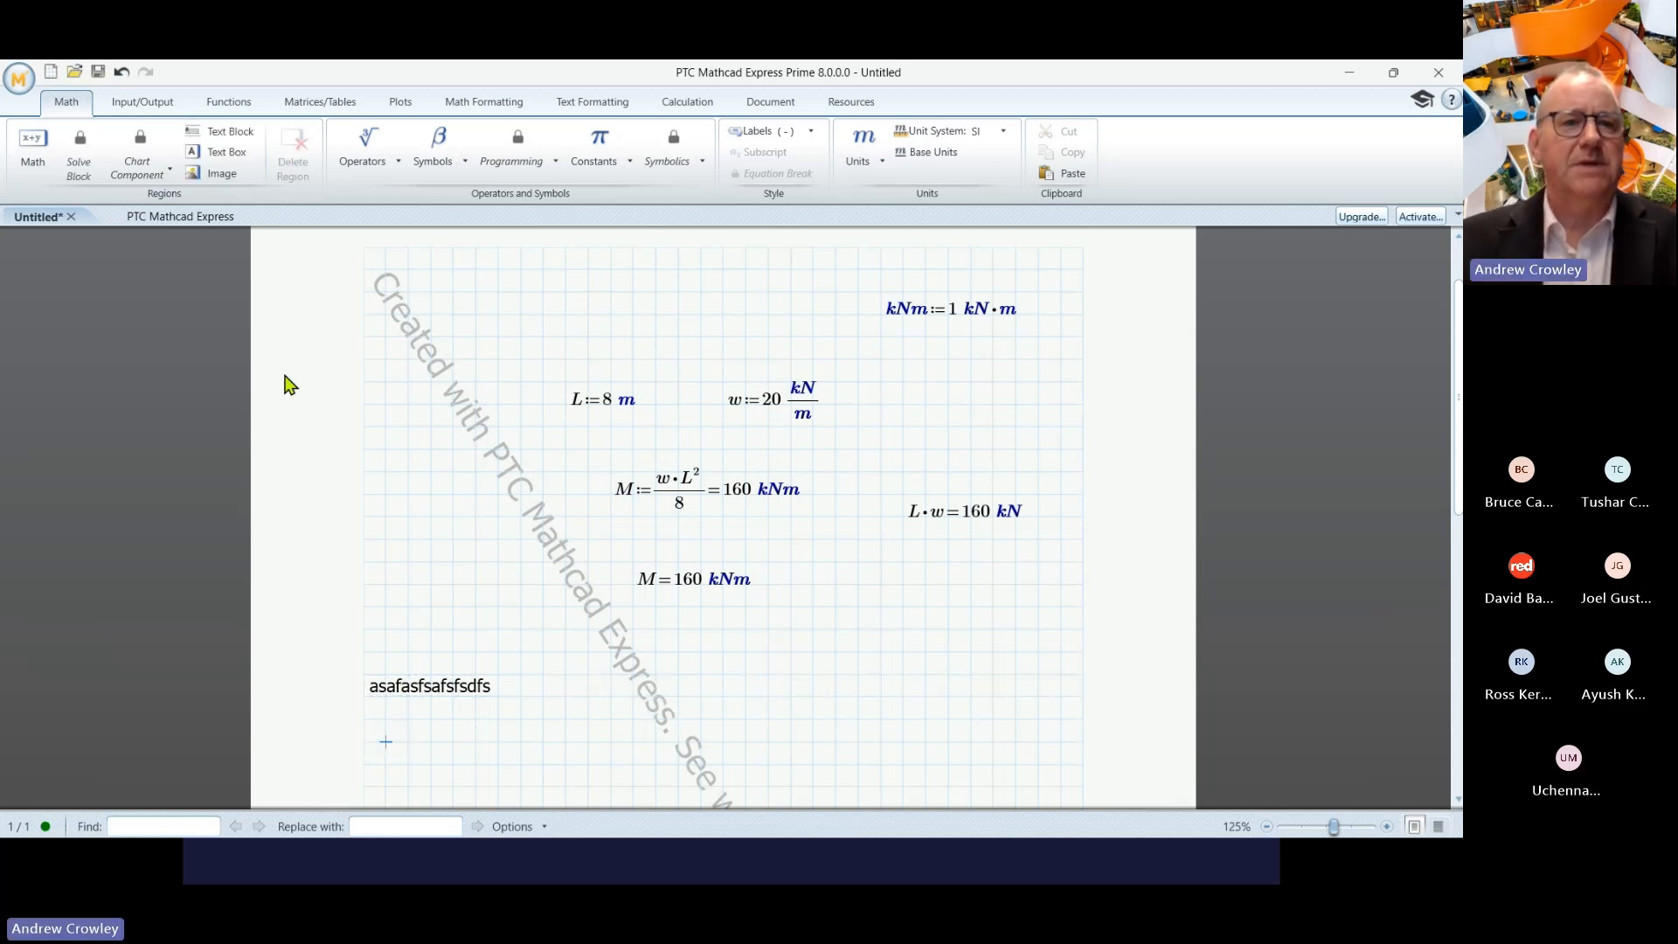
# - Add a narrow text box 'assafsafsf' beneath it and select the whole region
pyautogui.click(241, 157)
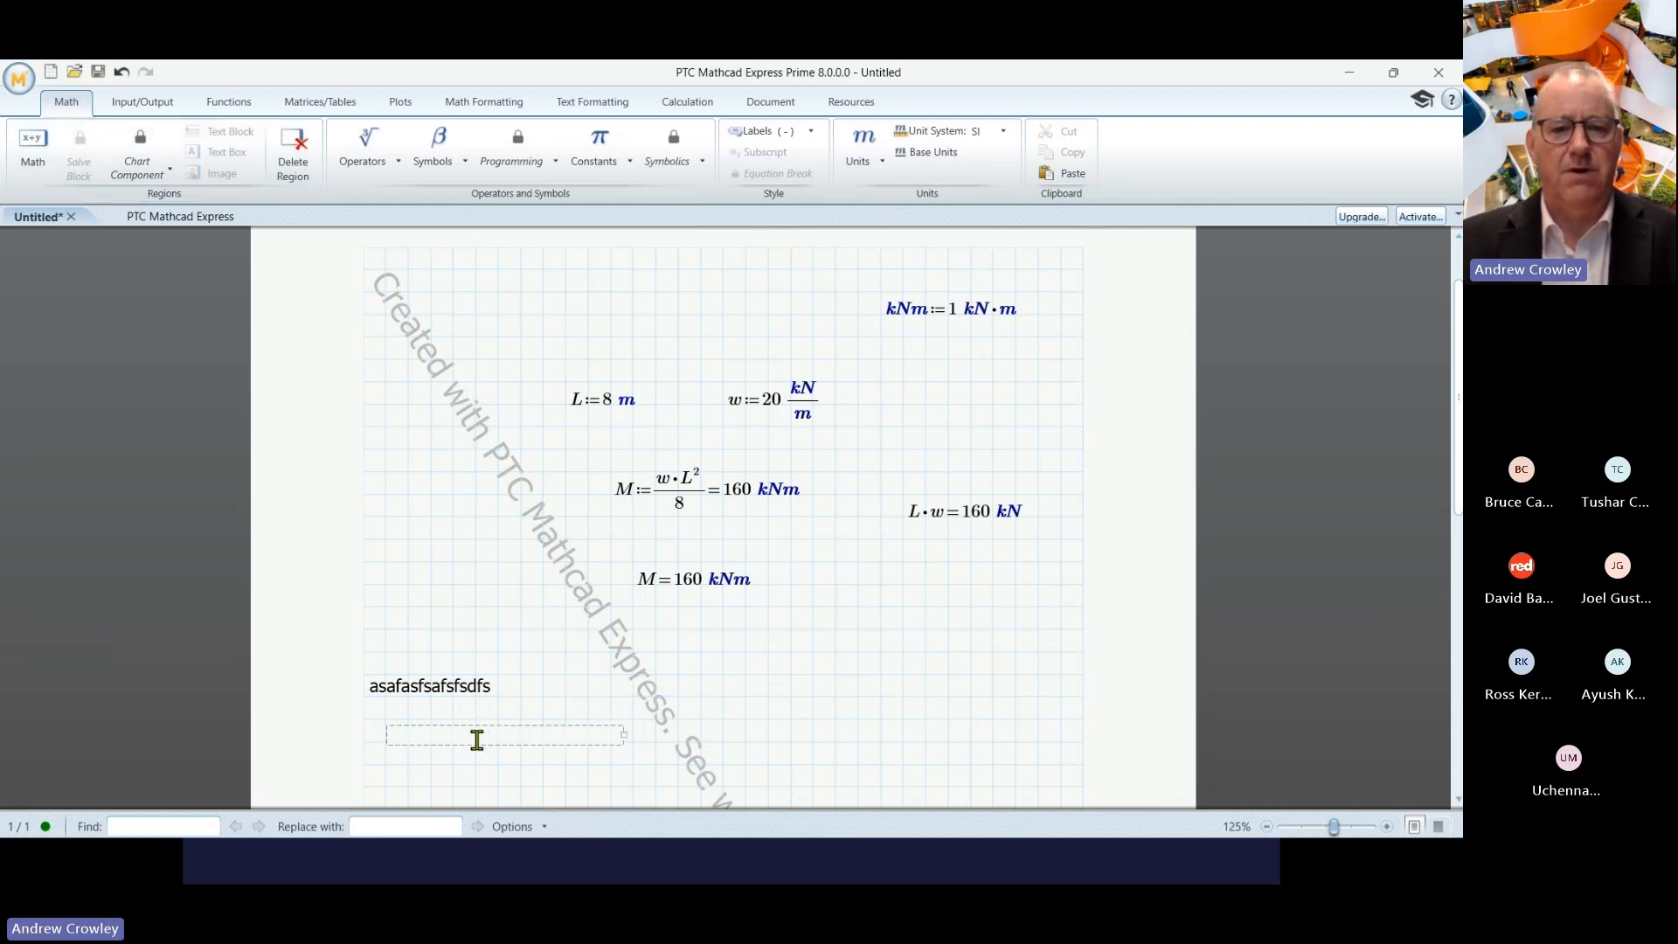
pyautogui.write('assafsafsf')
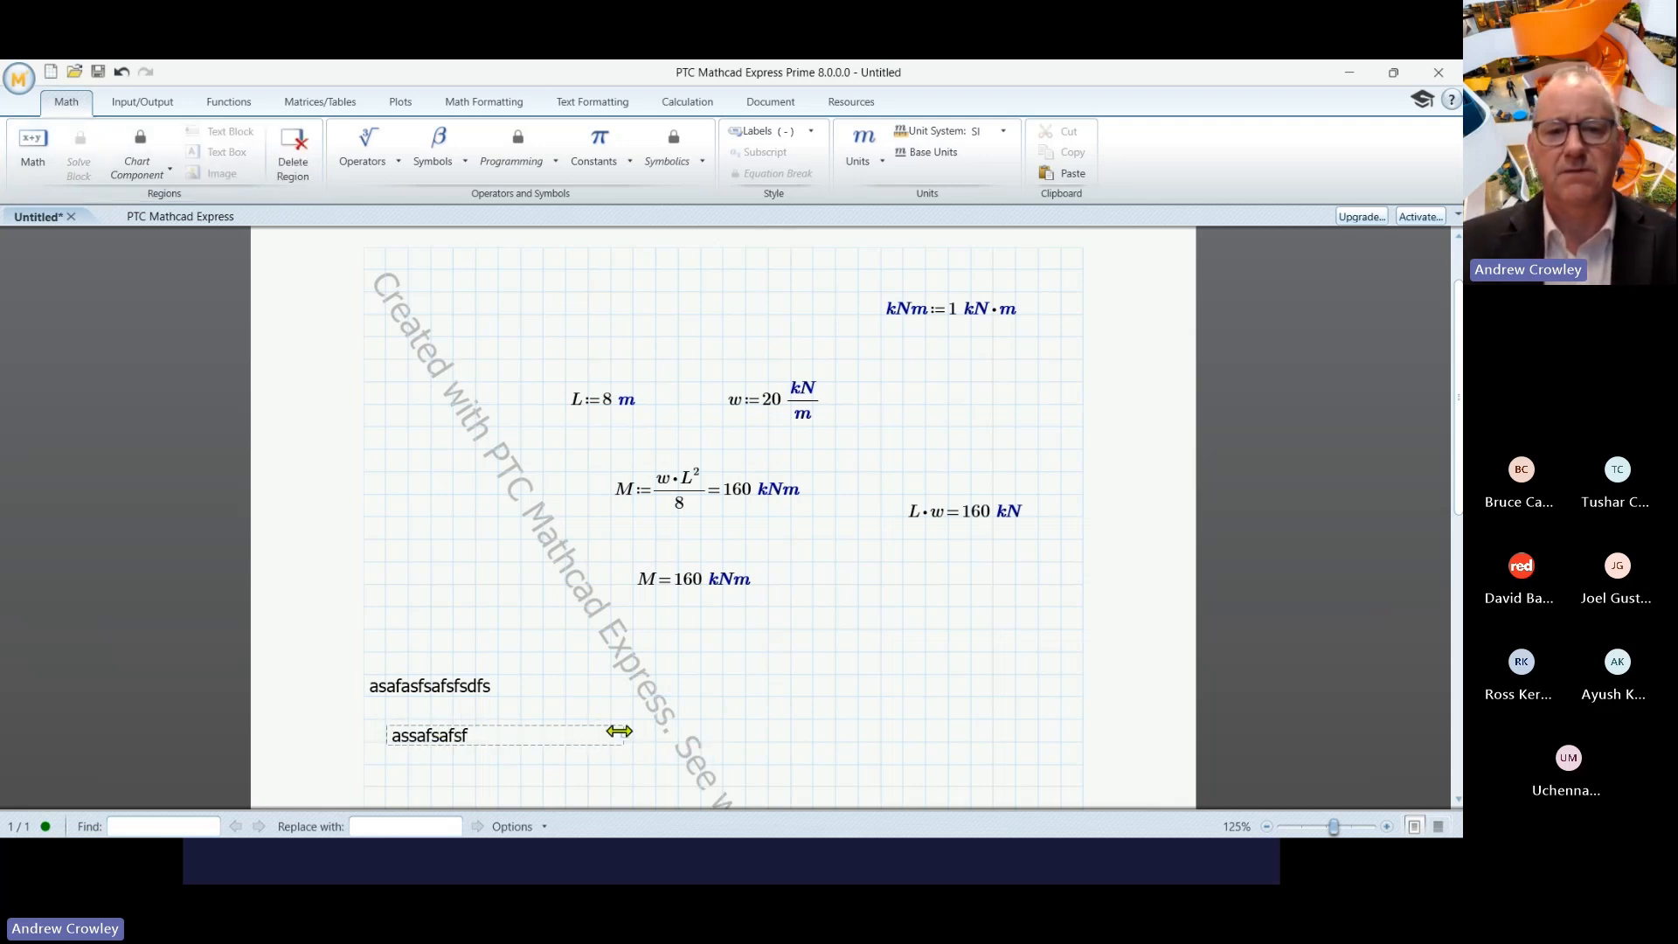
pyautogui.click(566, 719)
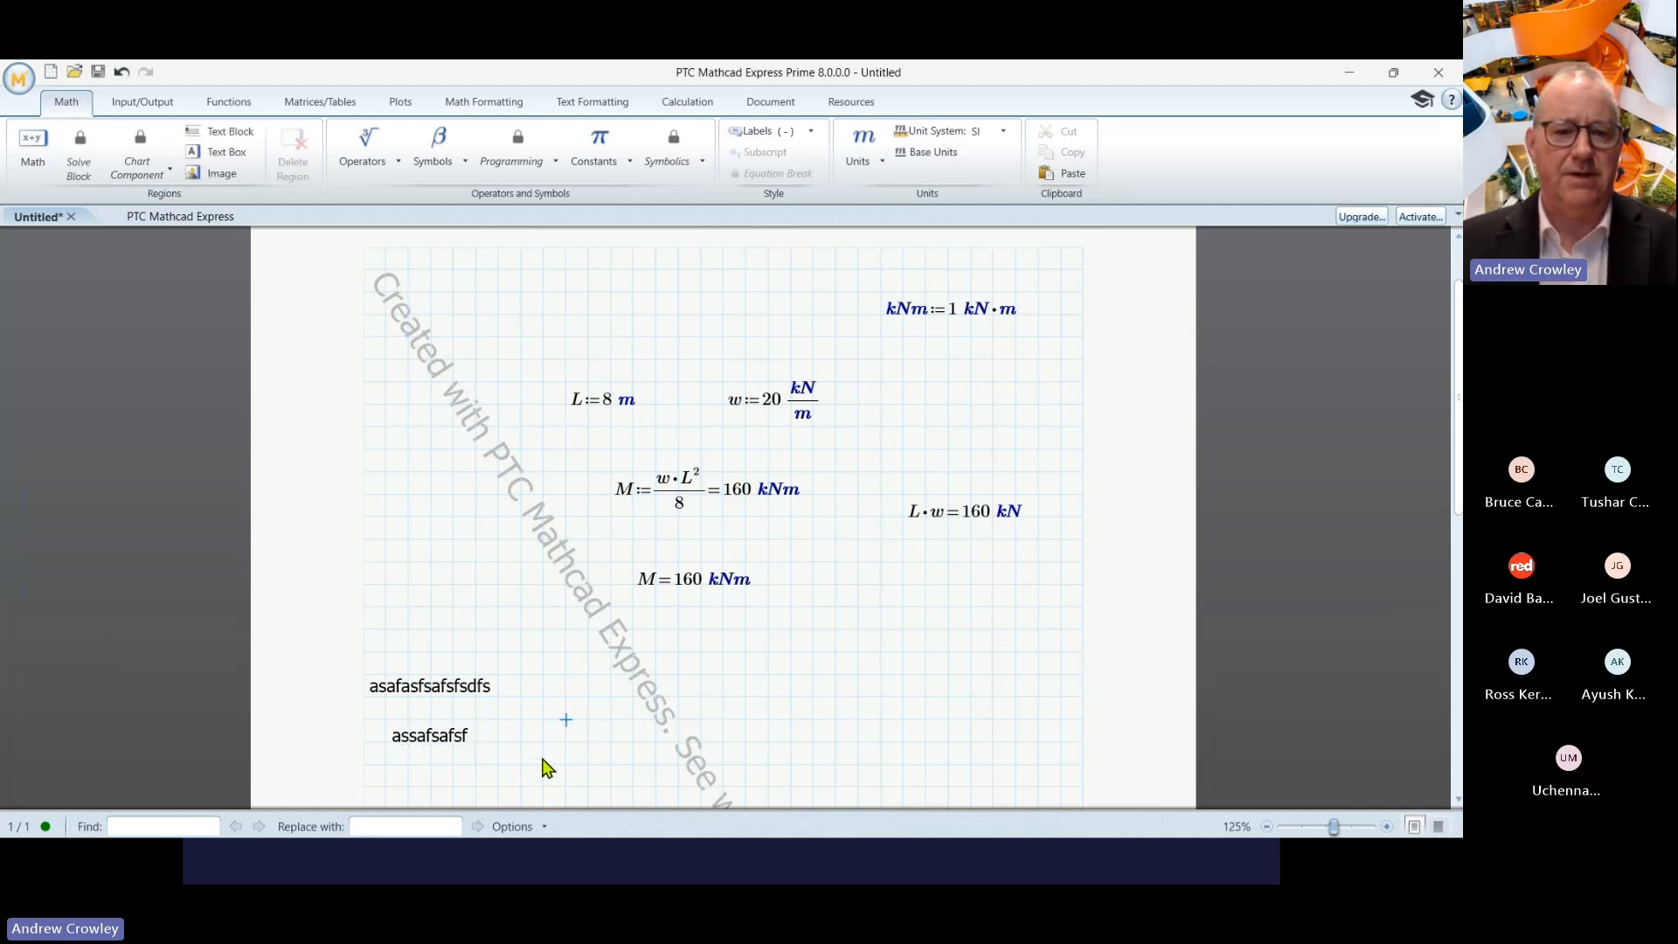
pyautogui.click(539, 759)
pyautogui.click(420, 726)
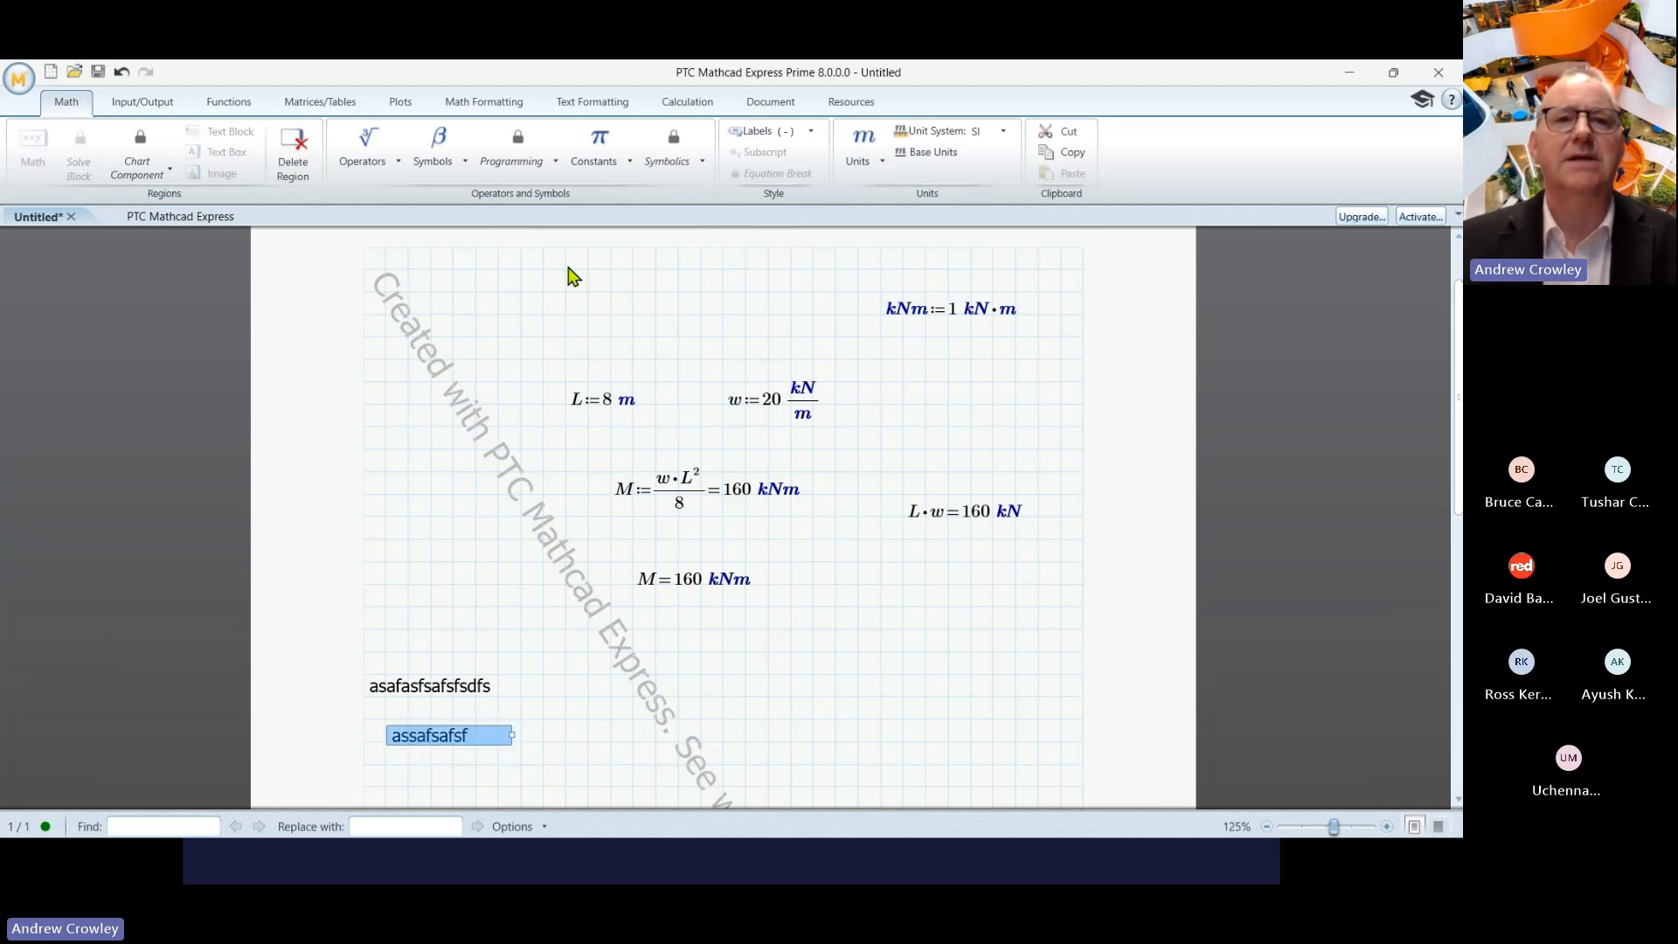
# - Format the 'assafsafsf' text in Sitka Small size 16 and widen its region to one line
pyautogui.click(591, 109)
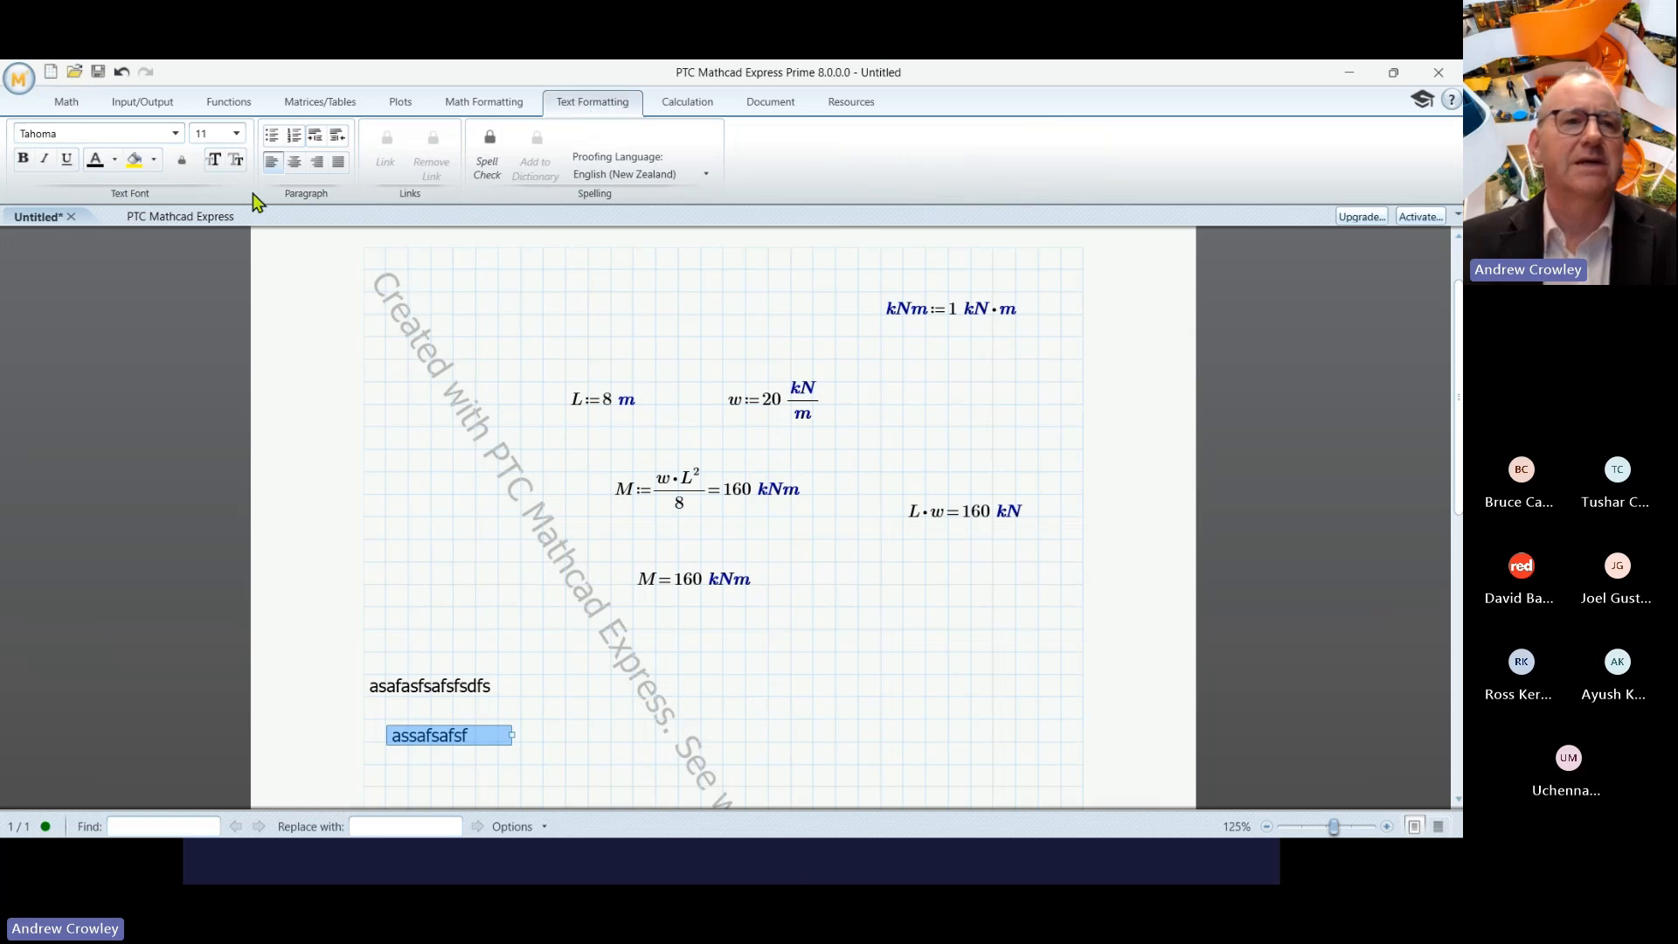
pyautogui.click(91, 133)
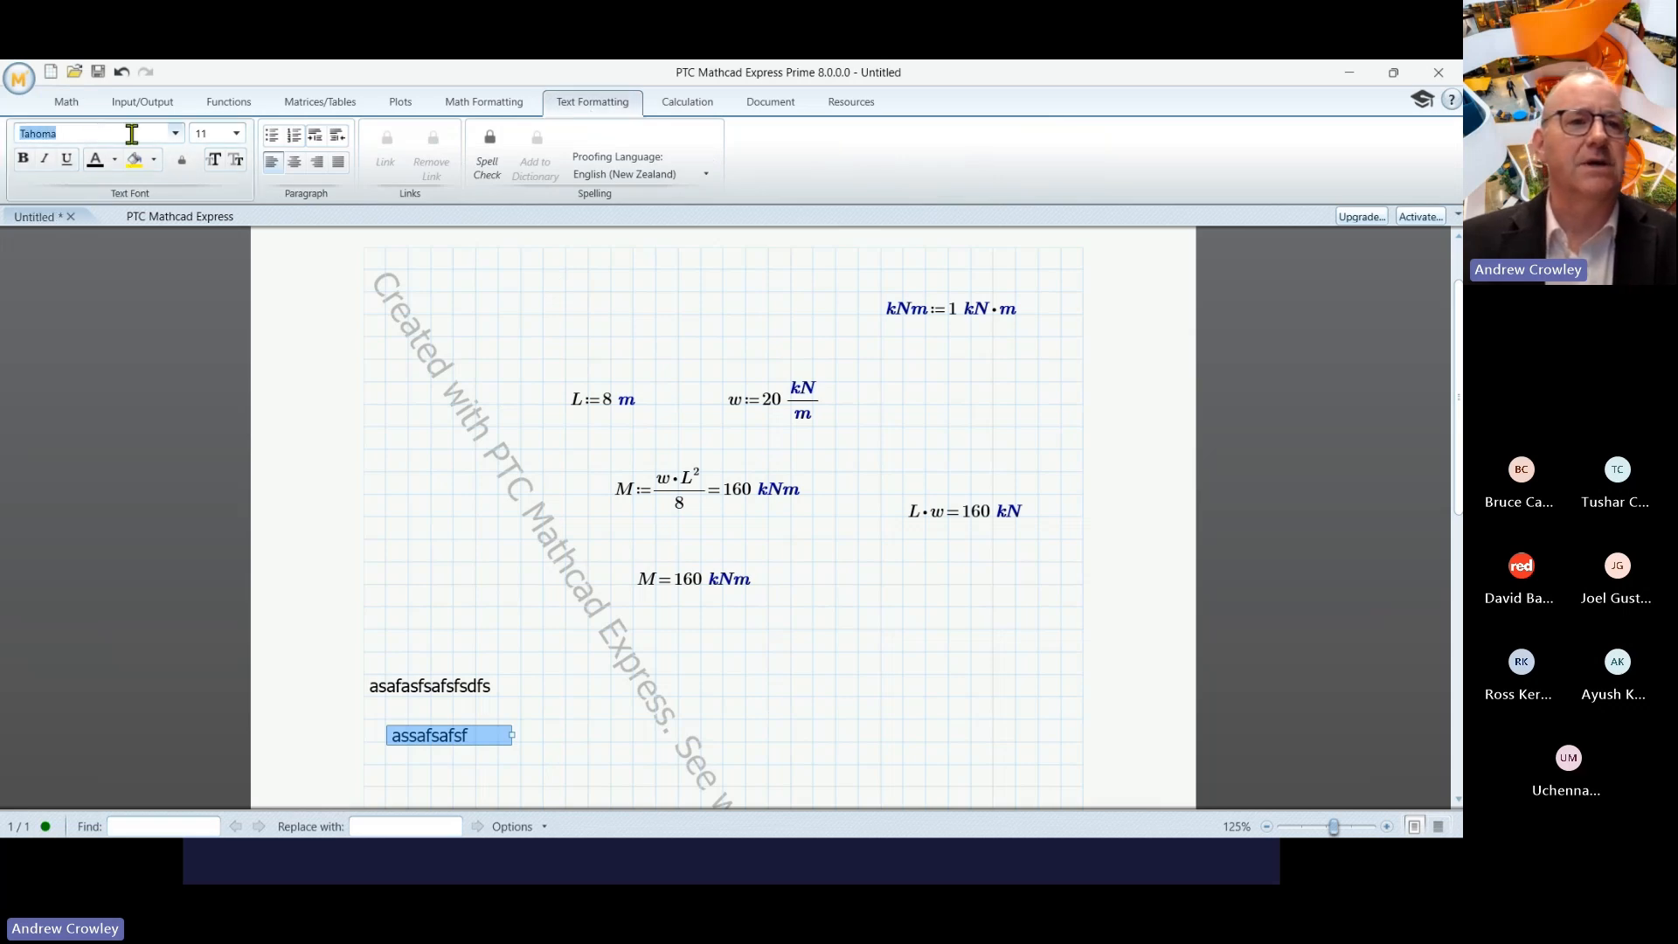
pyautogui.click(175, 135)
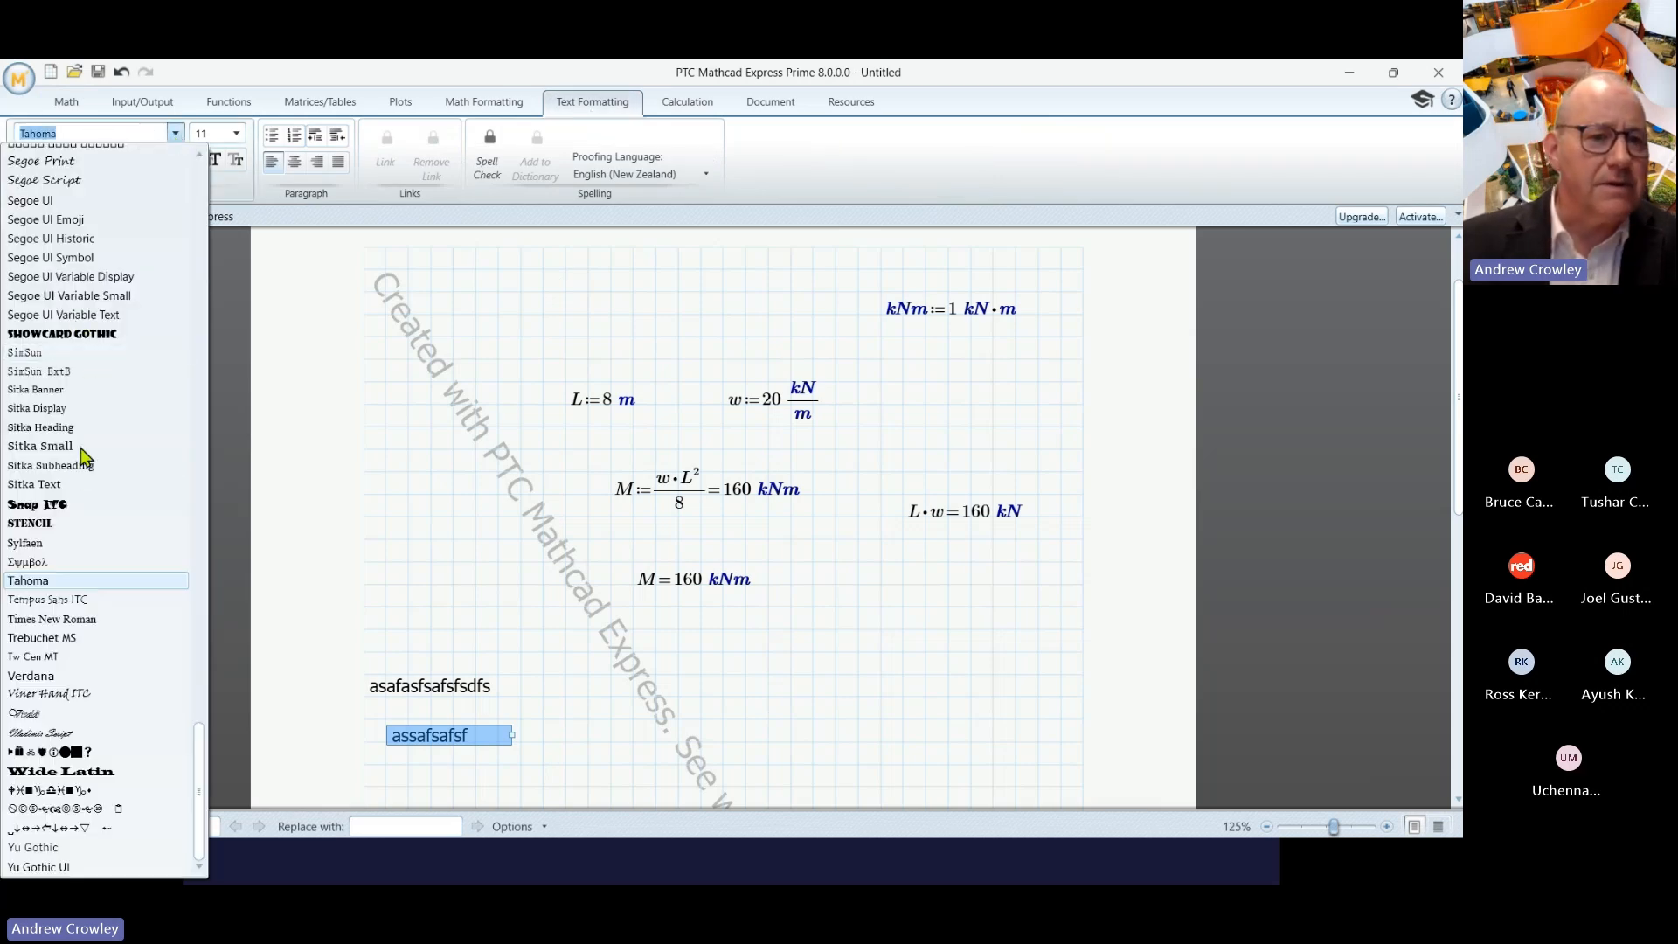
pyautogui.click(77, 446)
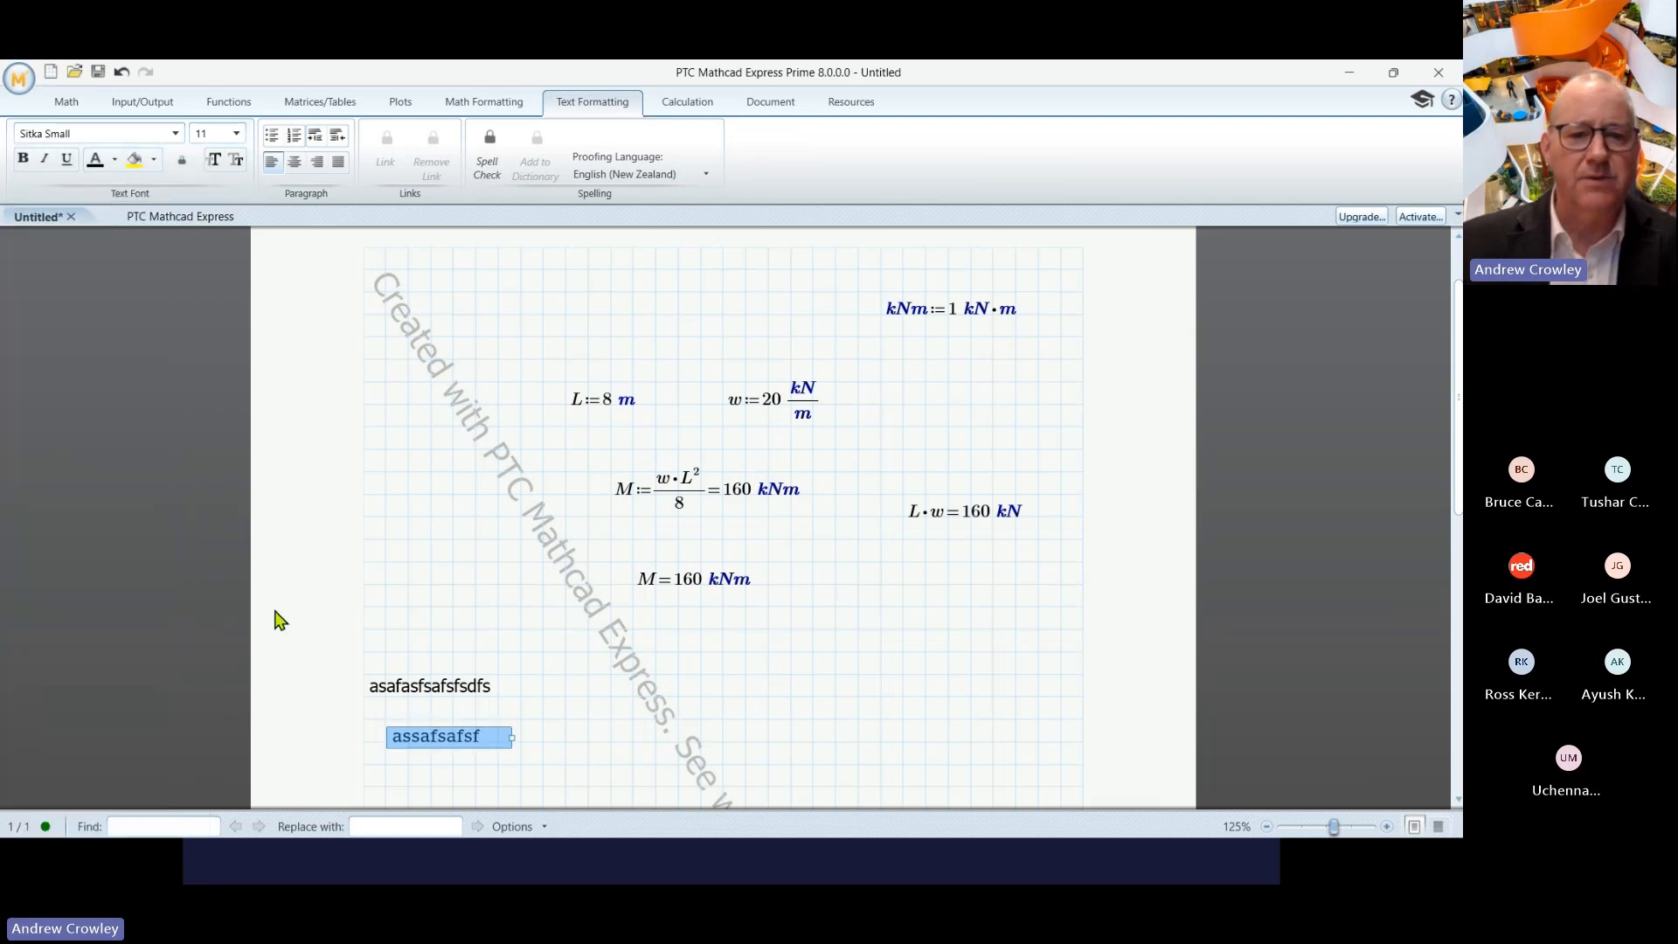
pyautogui.click(236, 133)
pyautogui.click(203, 268)
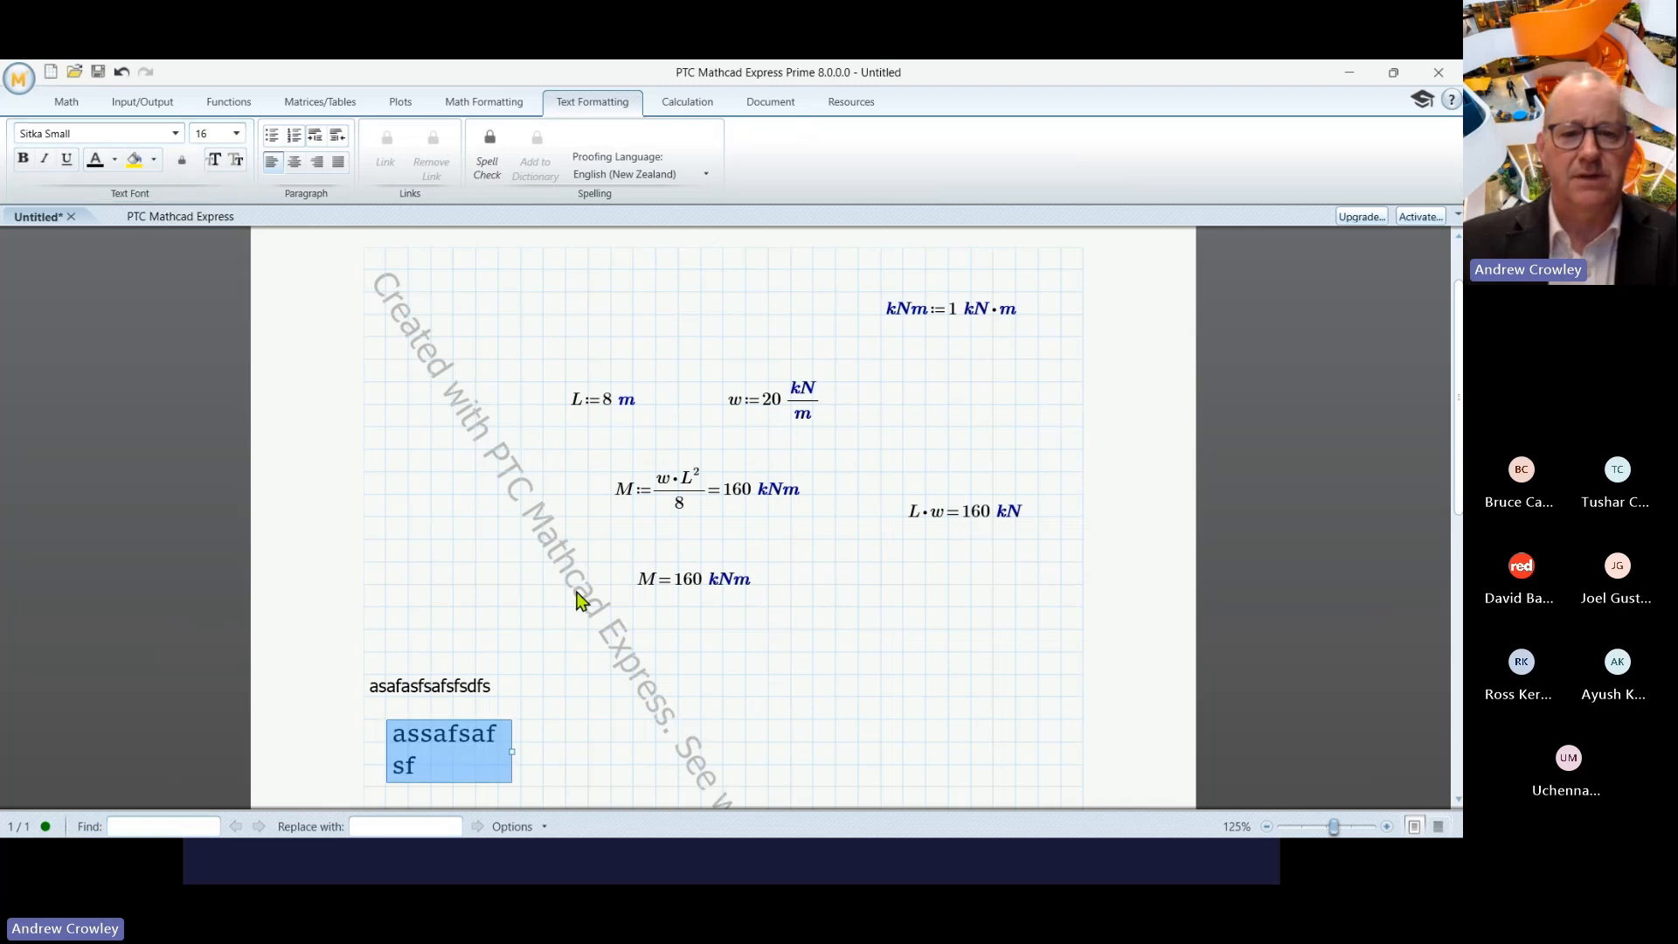
pyautogui.moveTo(512, 751); pyautogui.dragTo(576, 751)
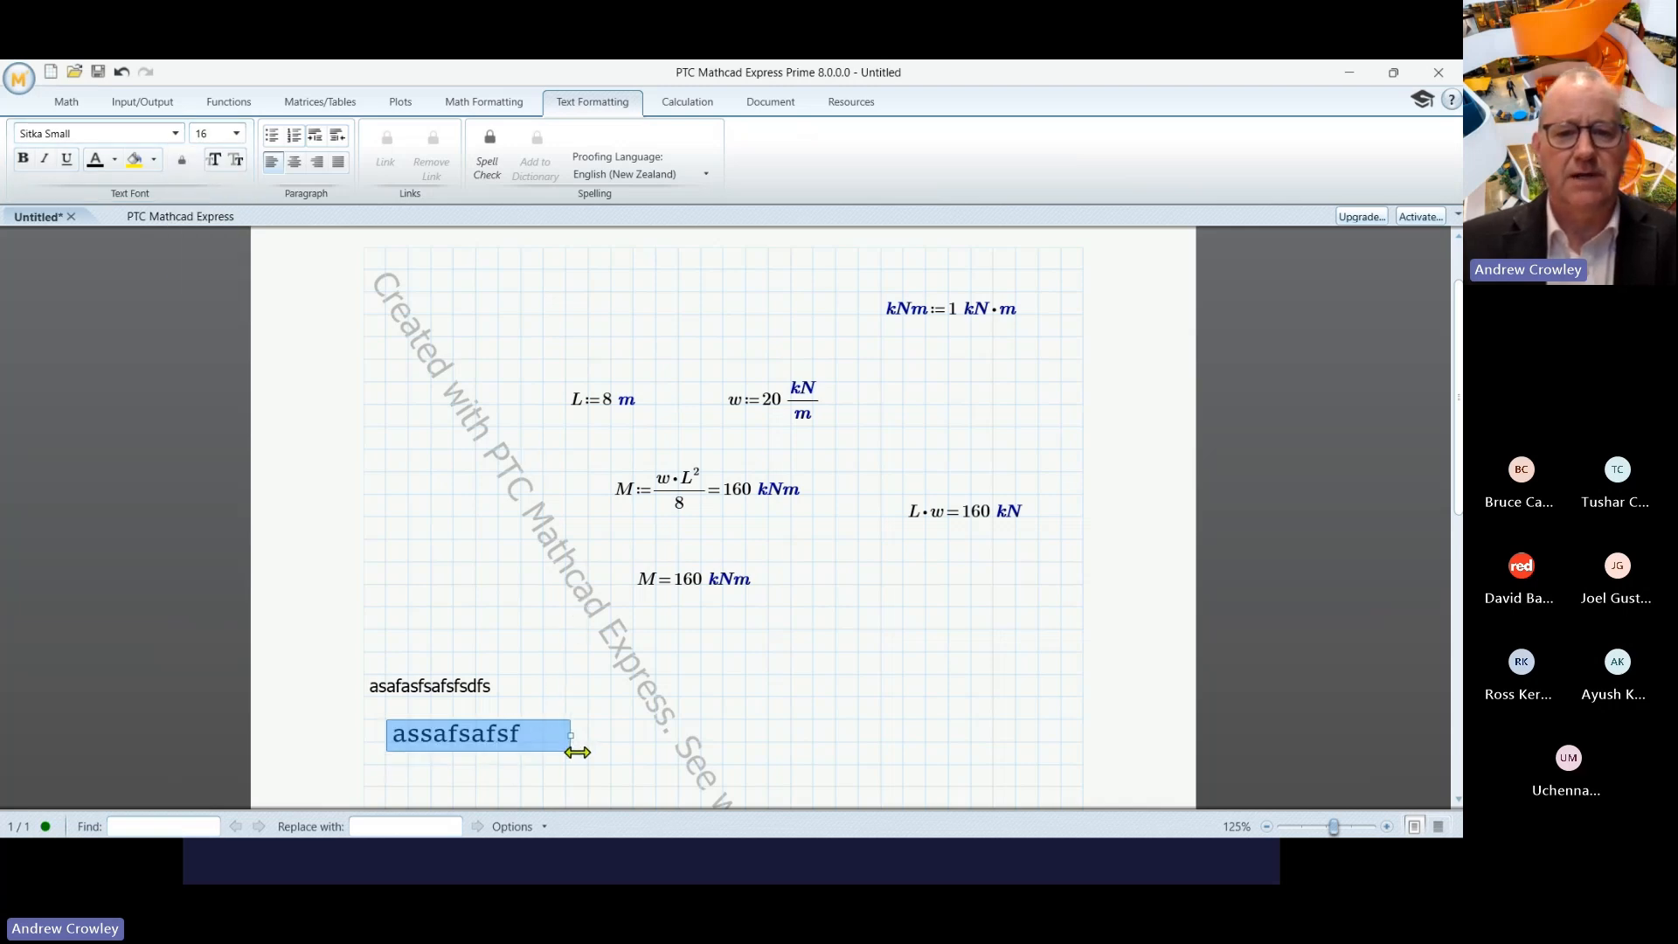
pyautogui.click(631, 749)
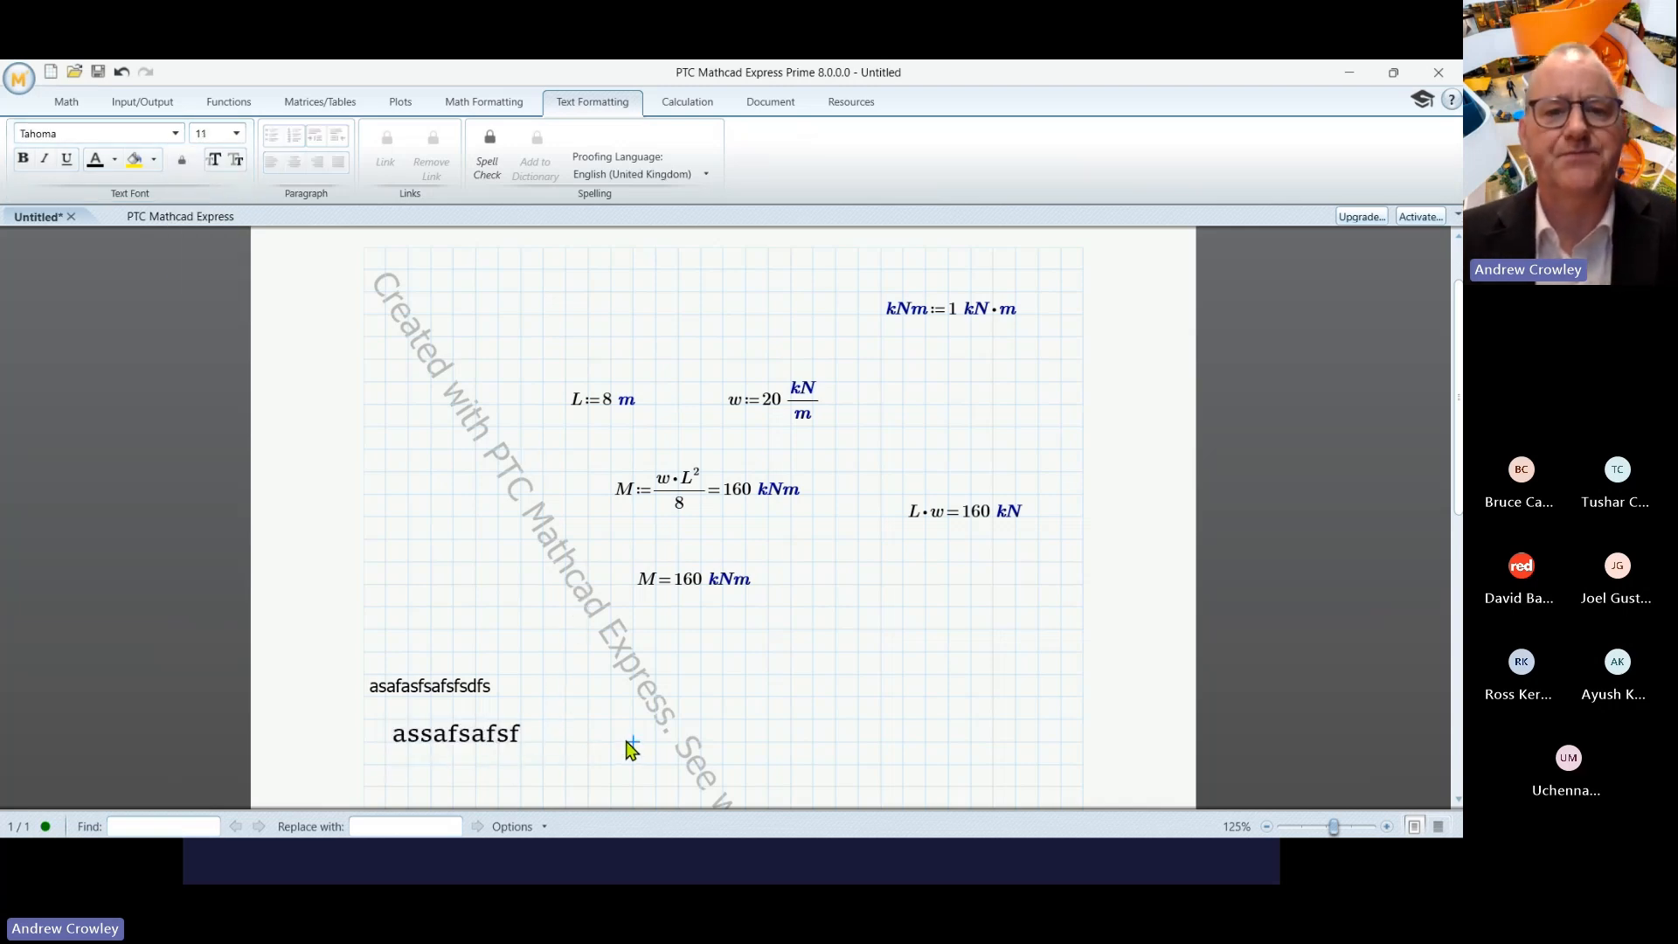
# - Set the worksheet's math font to Microsoft YaHei
pyautogui.click(469, 102)
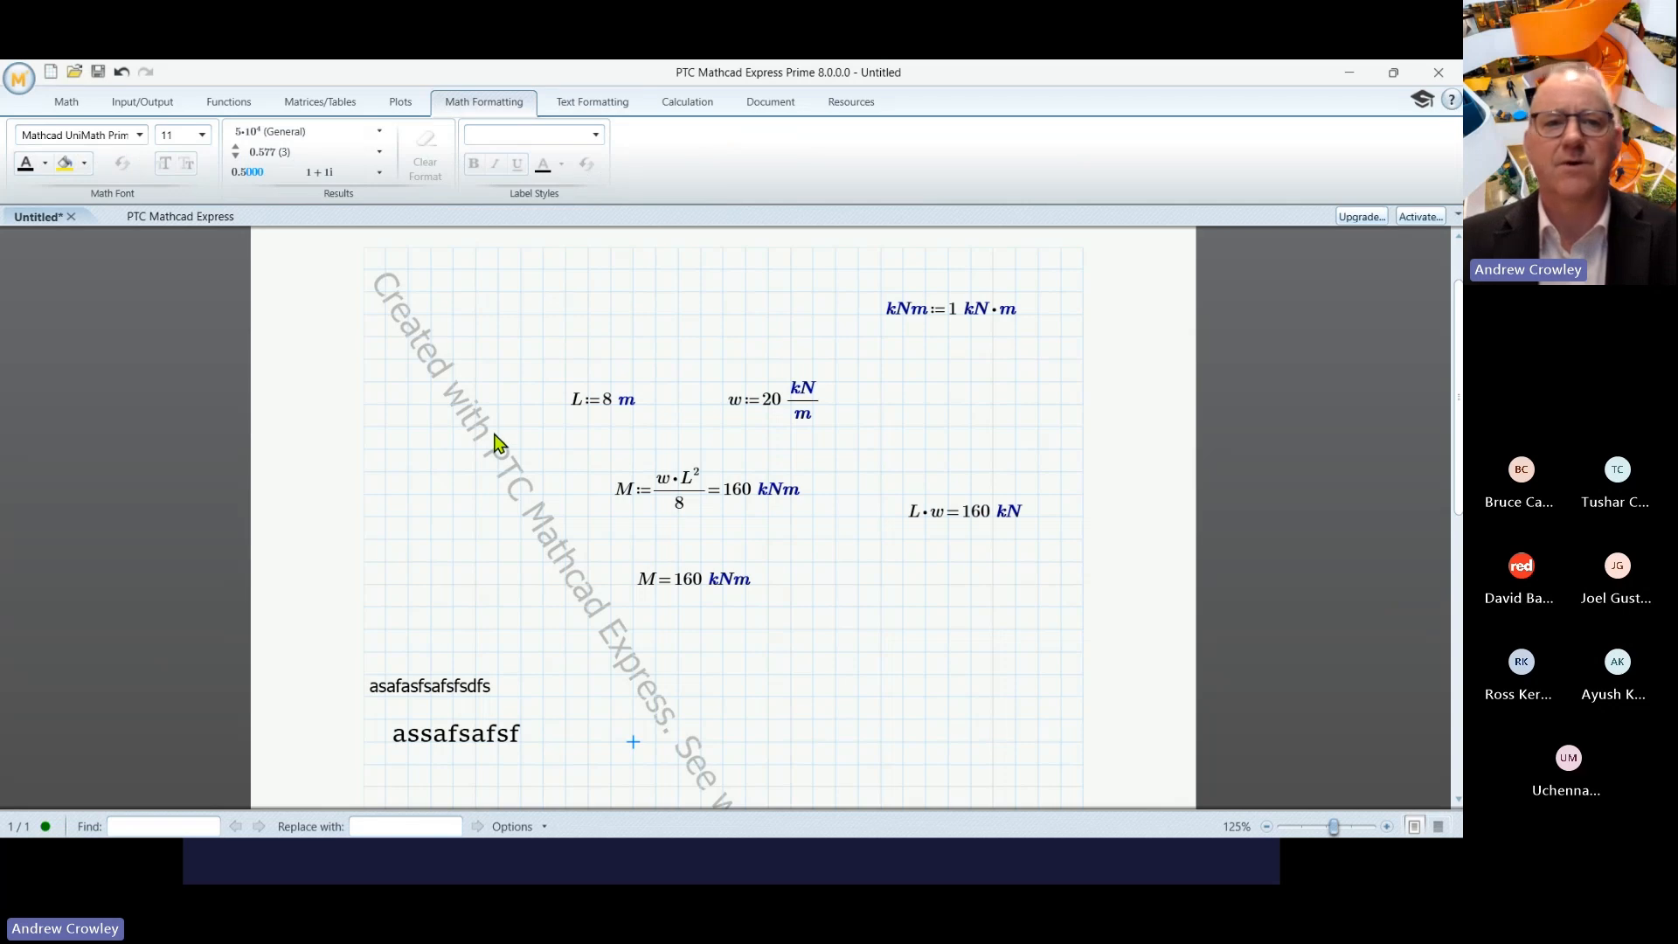
pyautogui.click(139, 135)
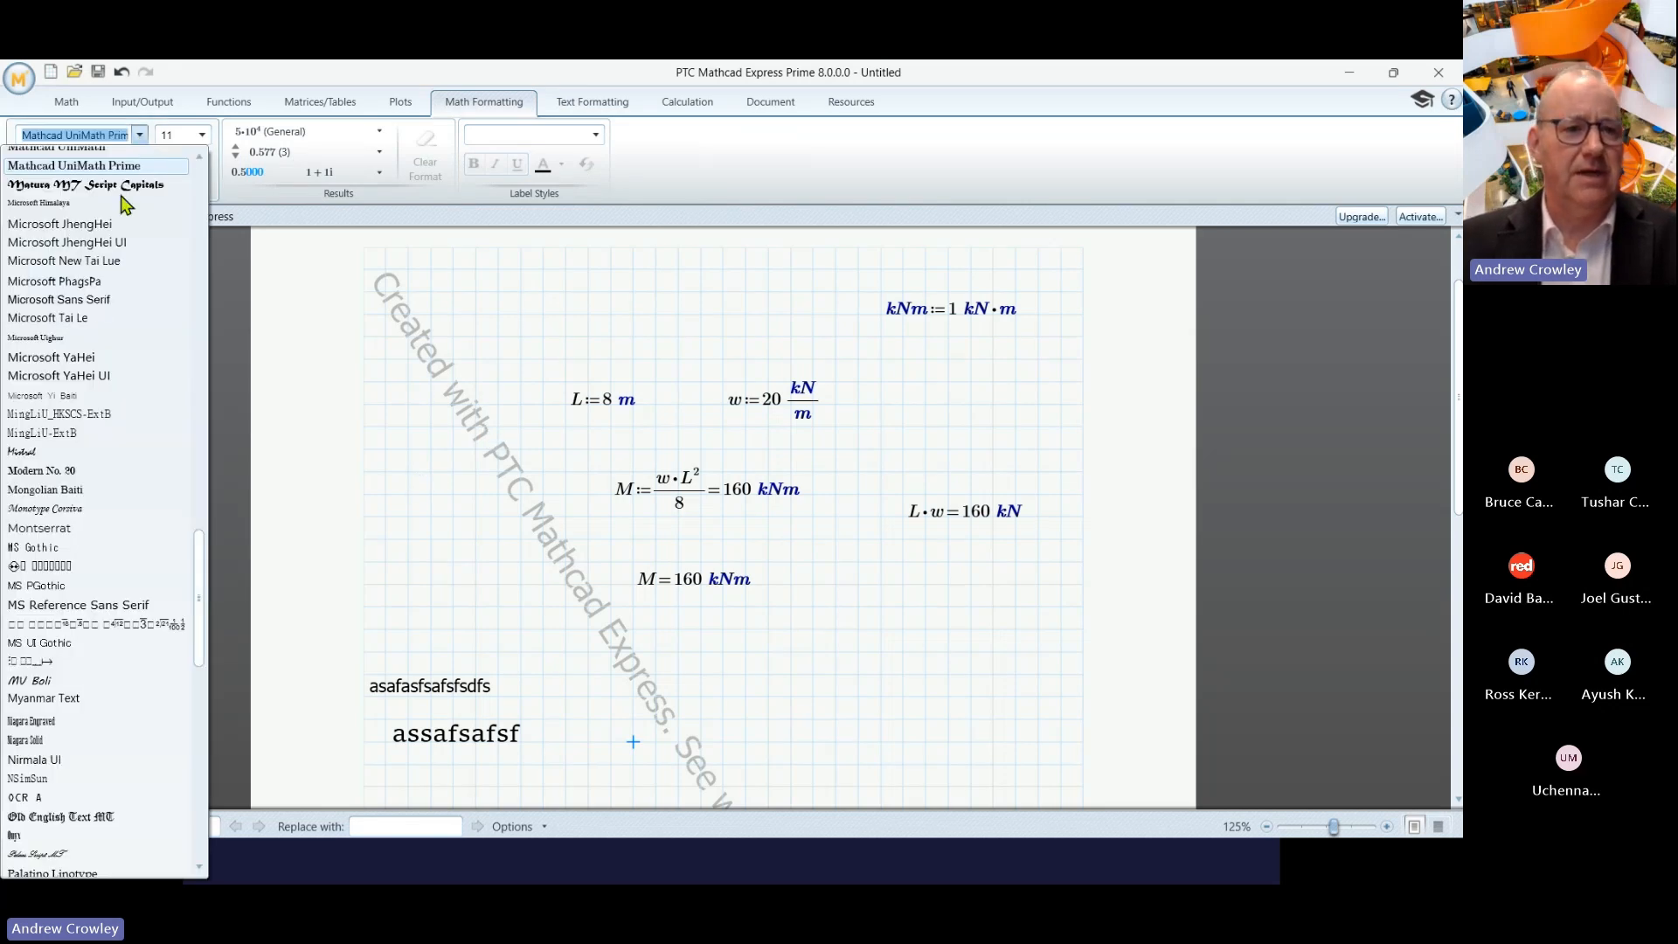
pyautogui.click(78, 358)
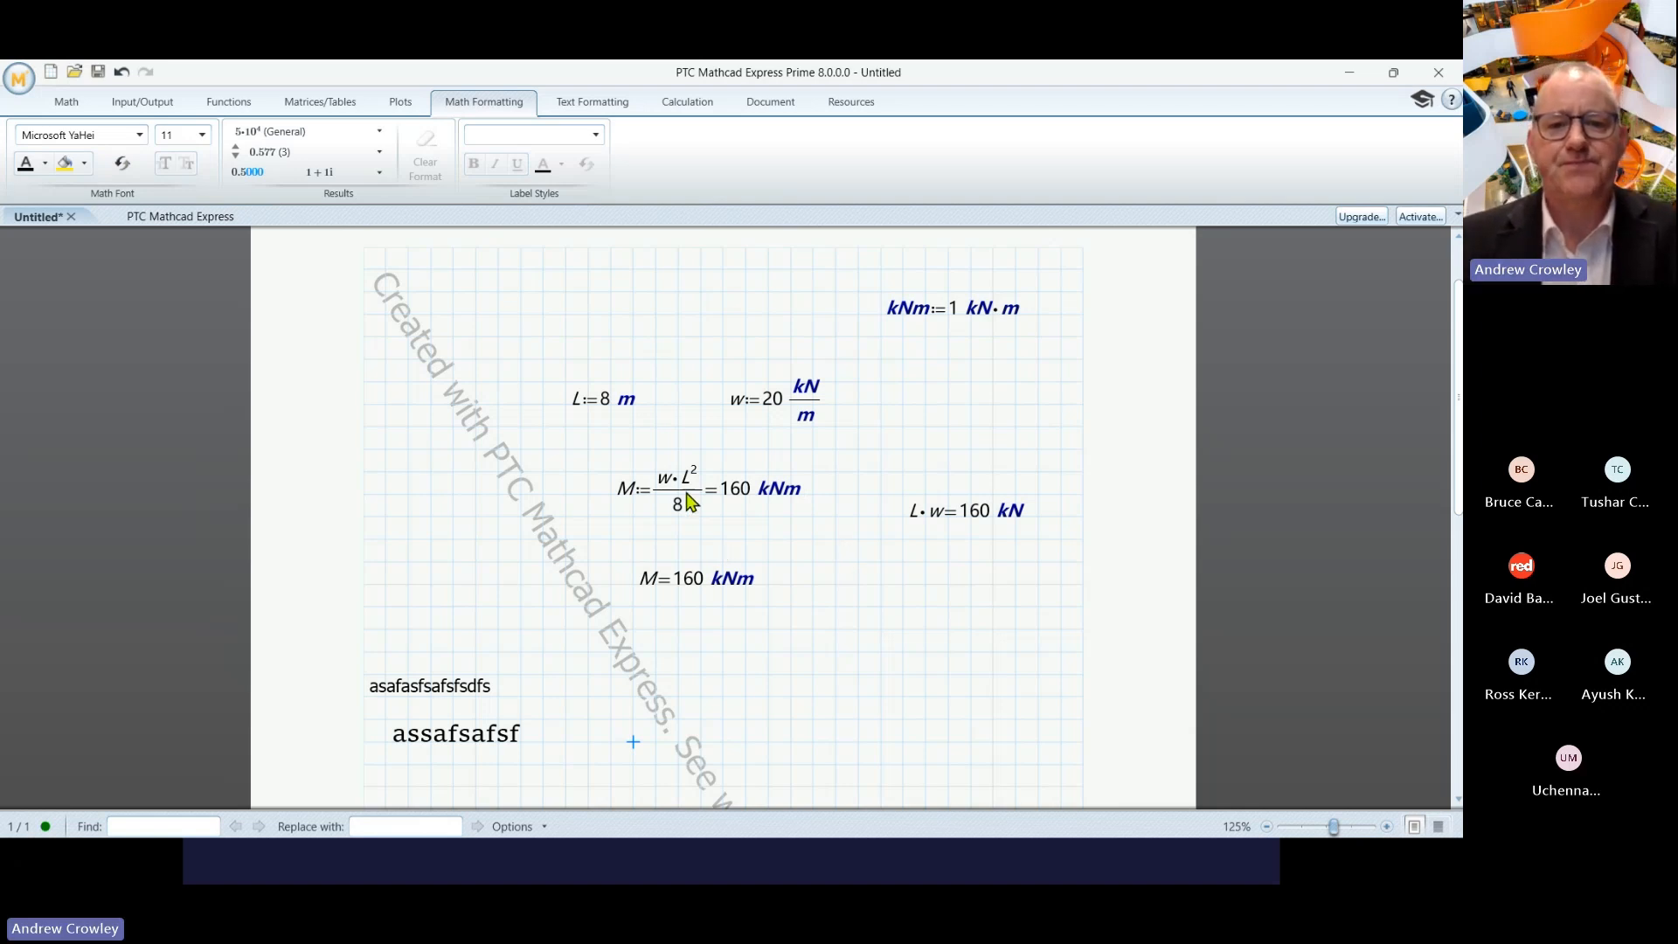
# - Give the M := w·L²/8 region MS Reference Sans Serif (after trying Mongolian Baiti) and a yellow highlight
pyautogui.click(623, 494)
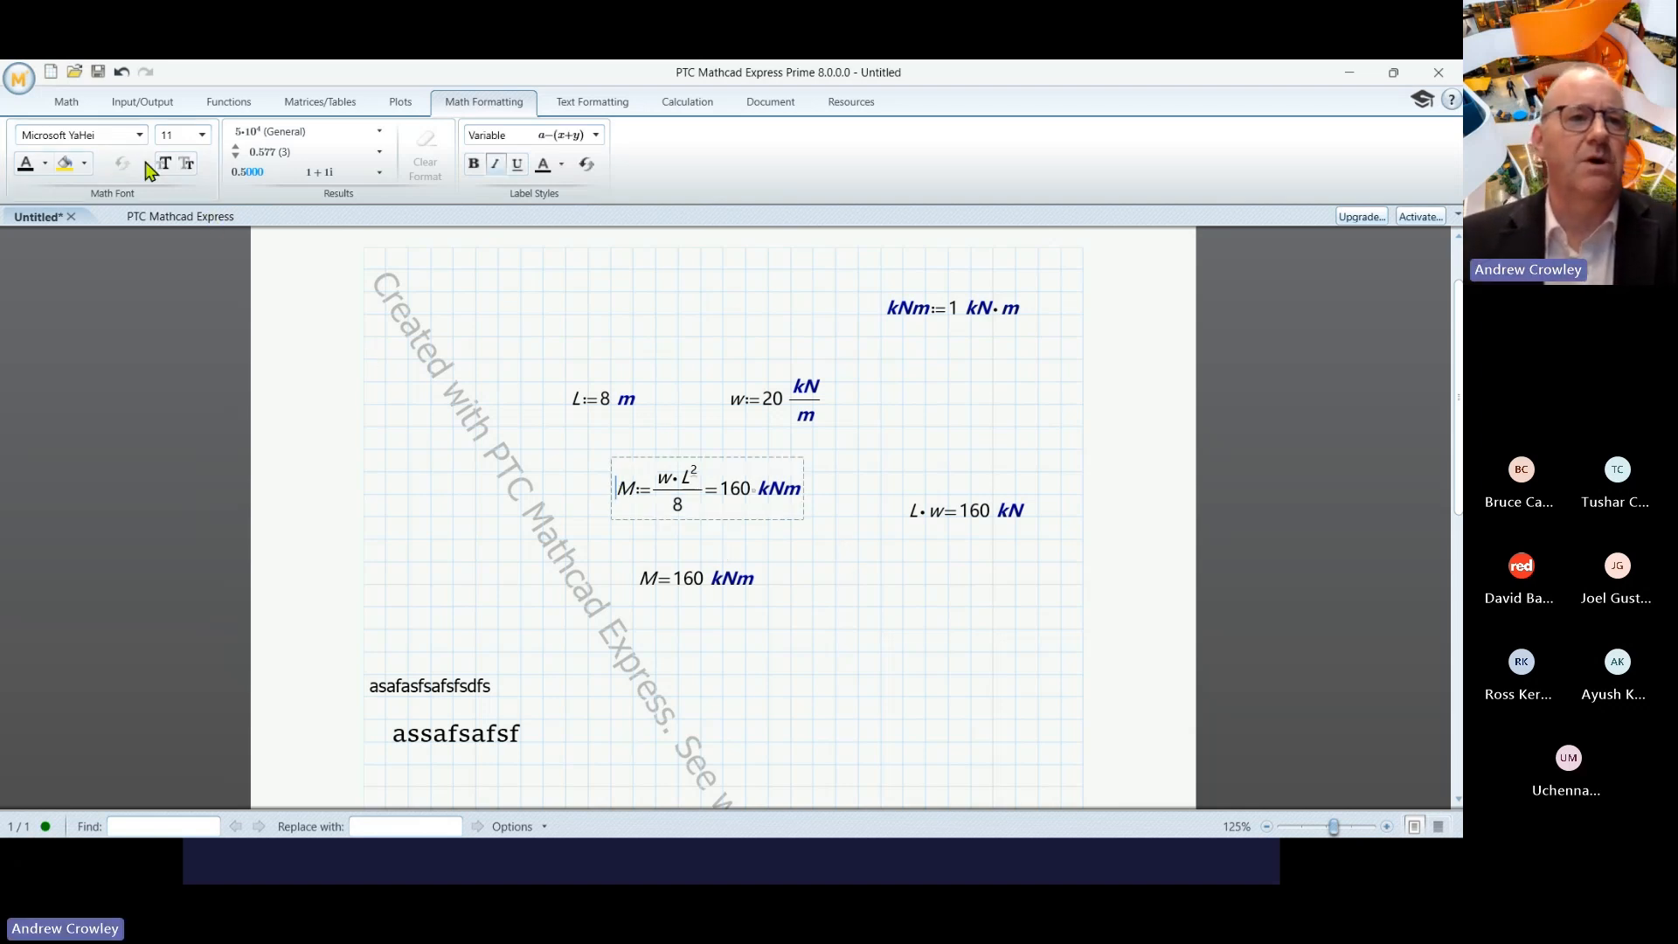
pyautogui.click(139, 134)
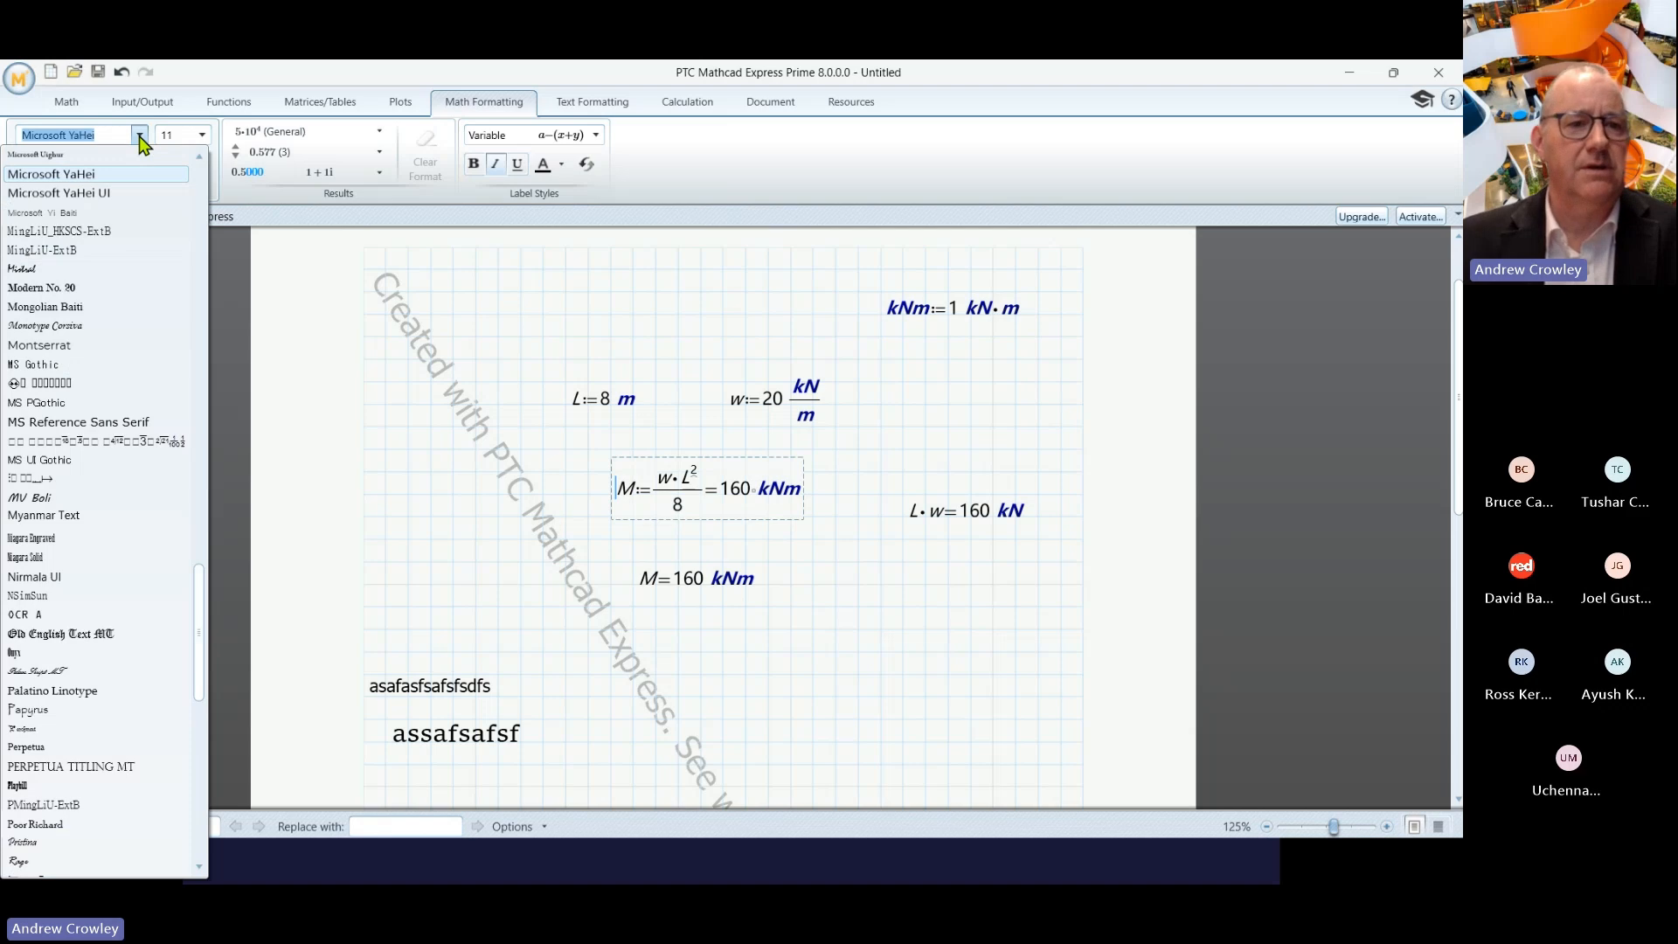
pyautogui.click(83, 308)
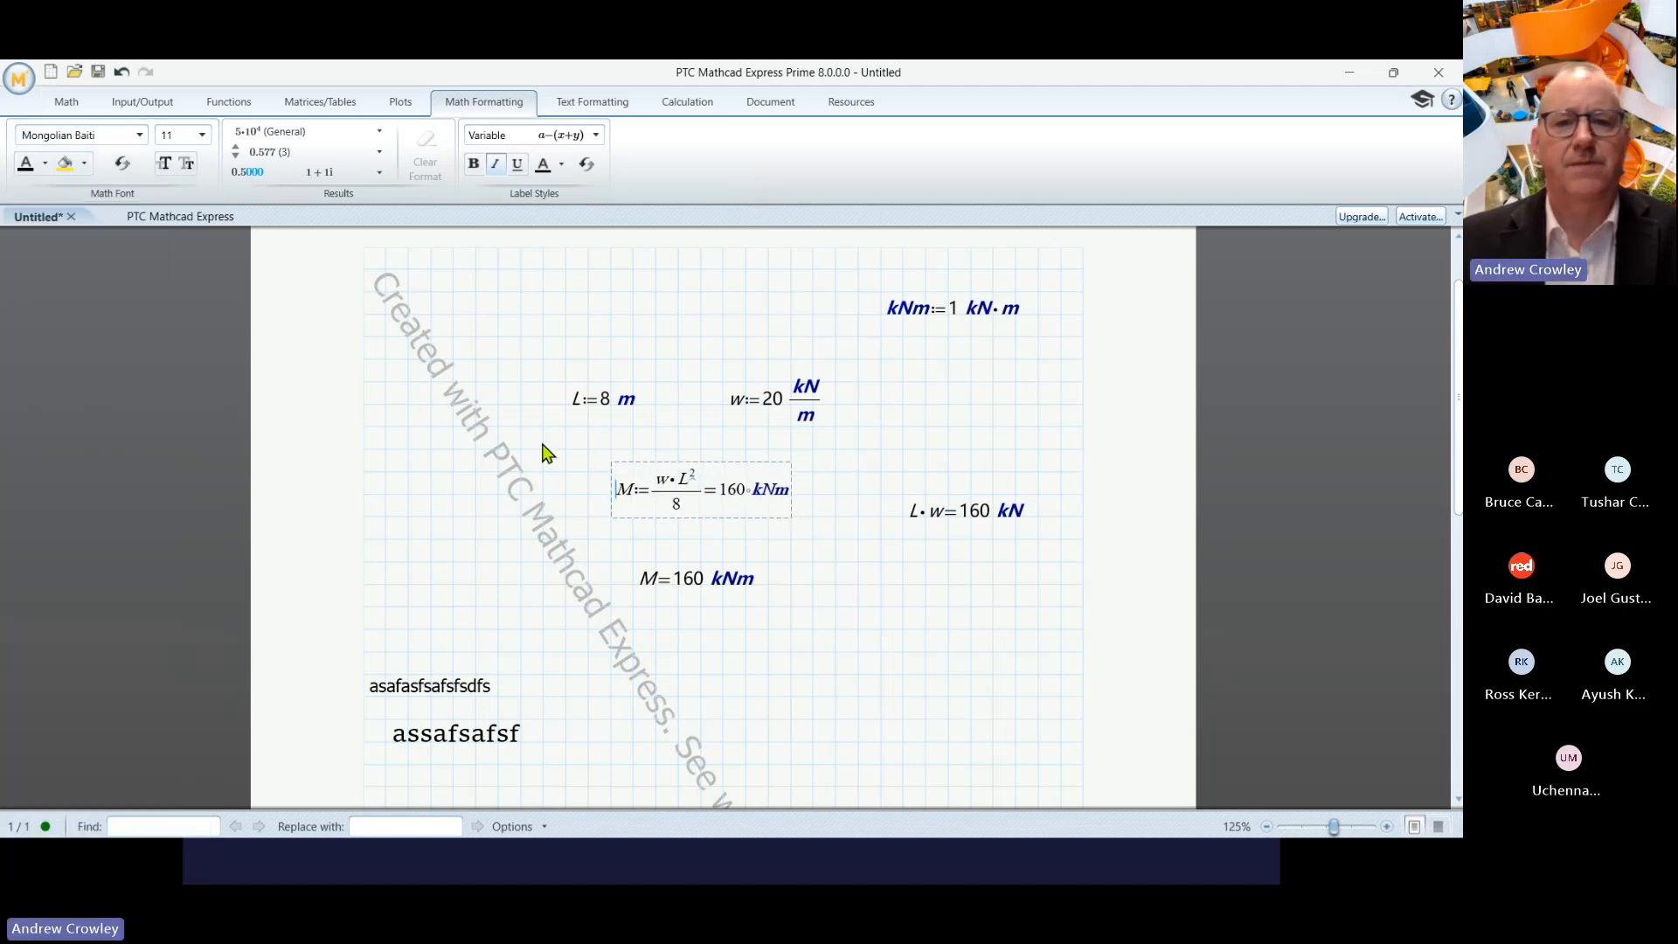
pyautogui.click(664, 503)
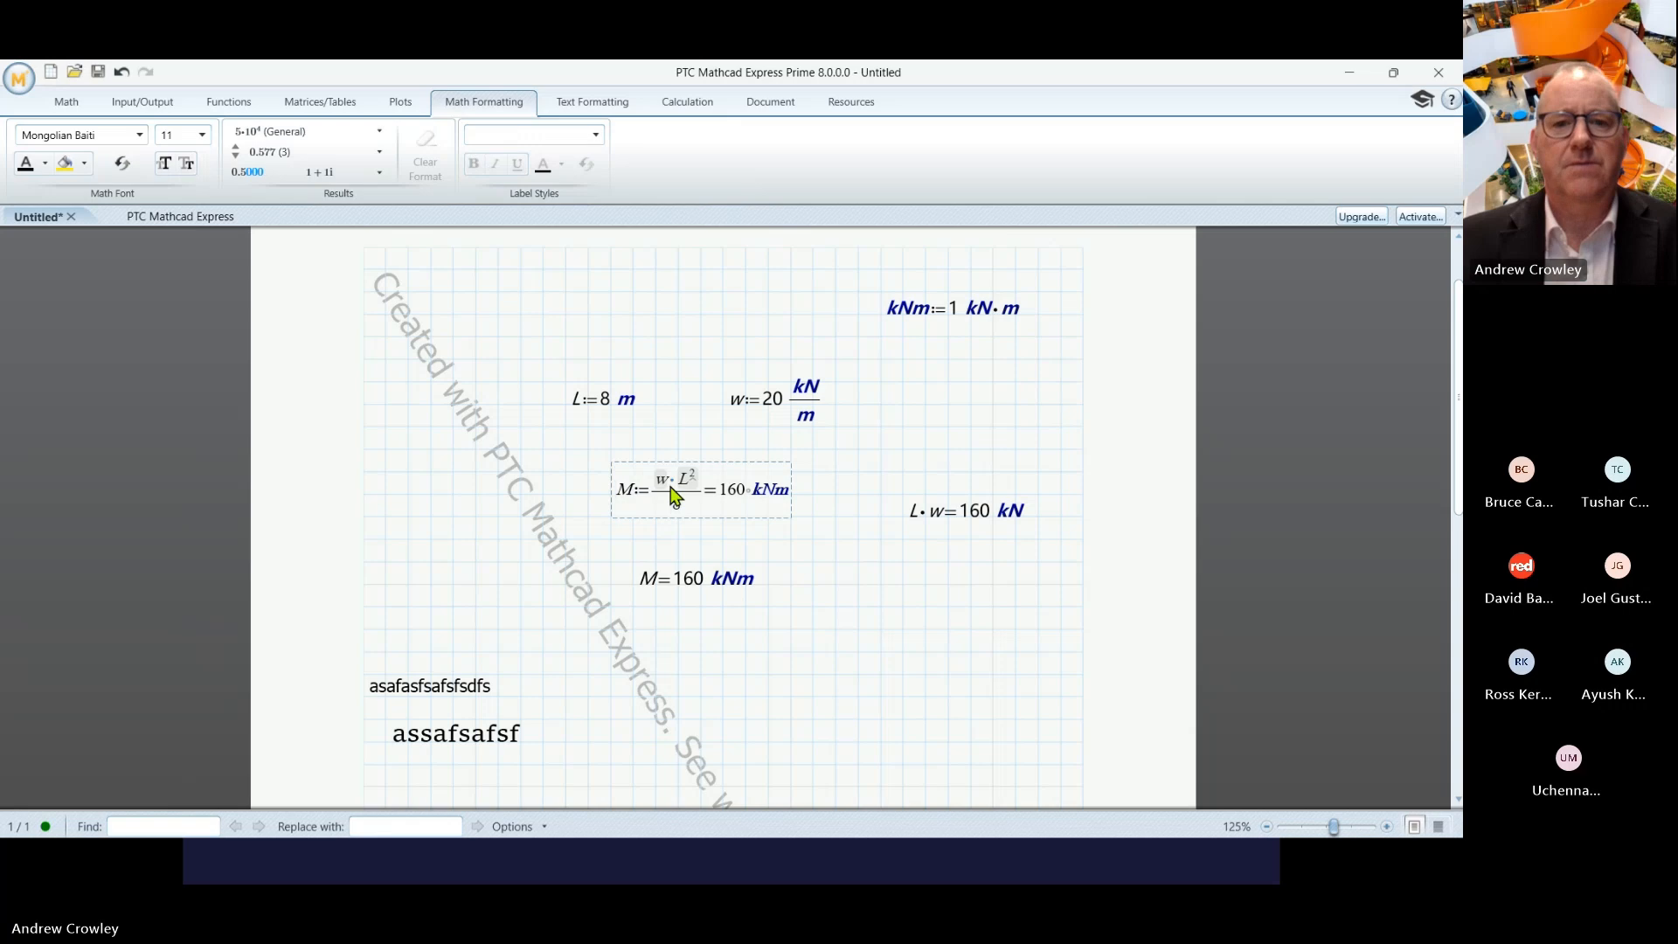
pyautogui.click(666, 490)
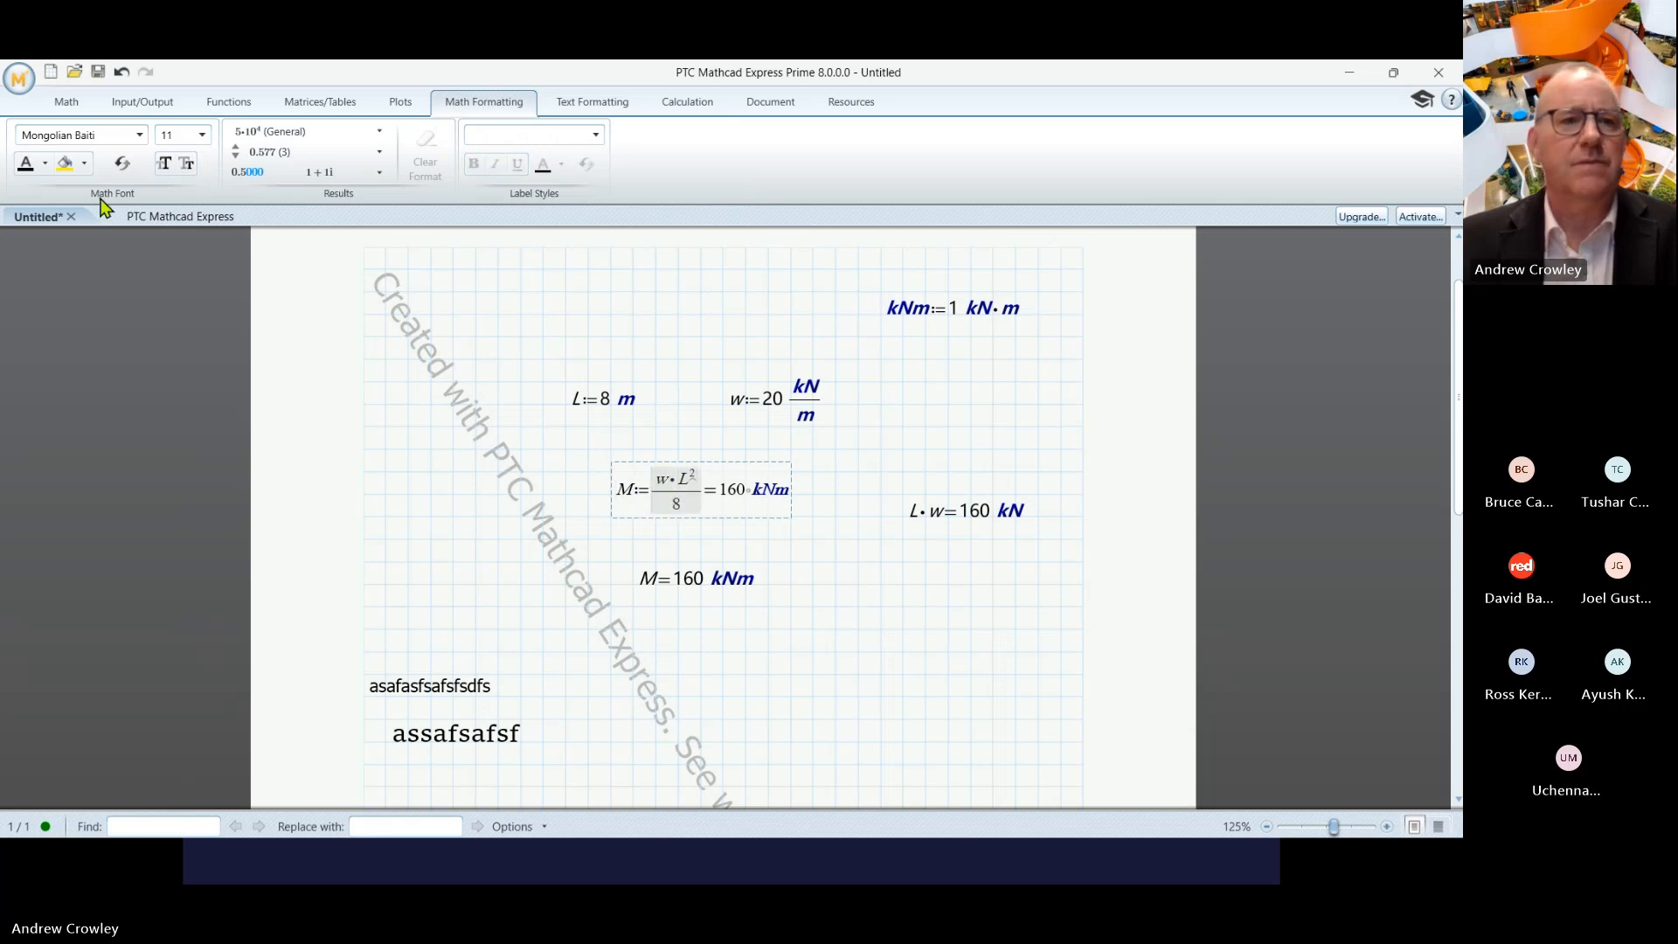
pyautogui.click(140, 135)
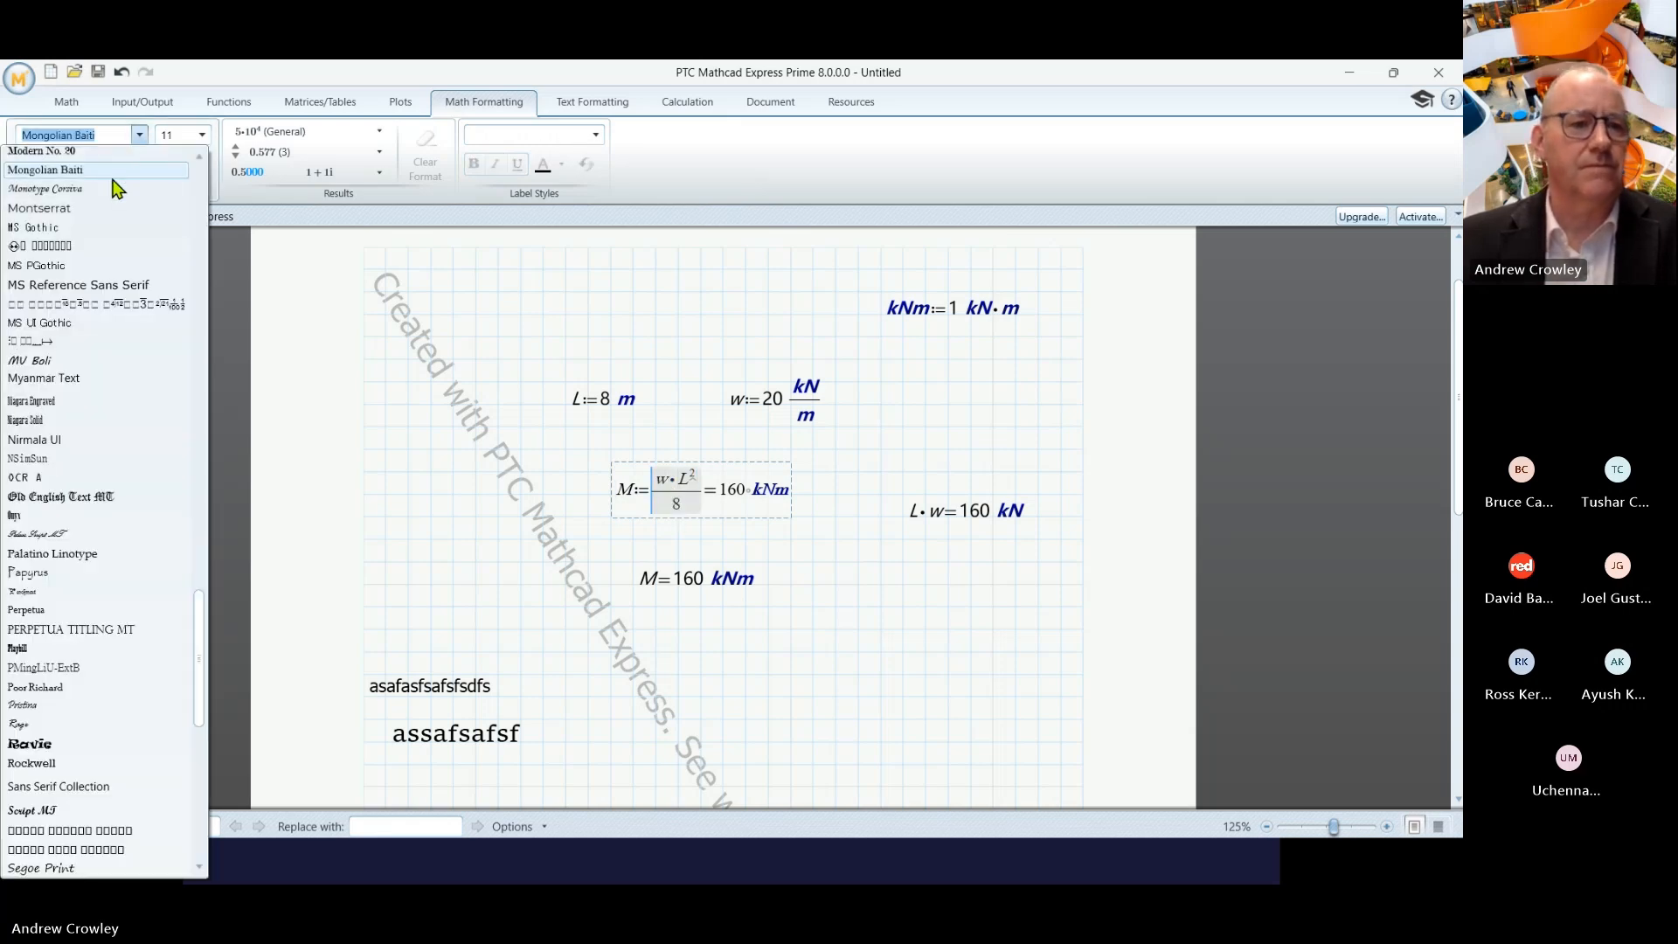
pyautogui.click(48, 285)
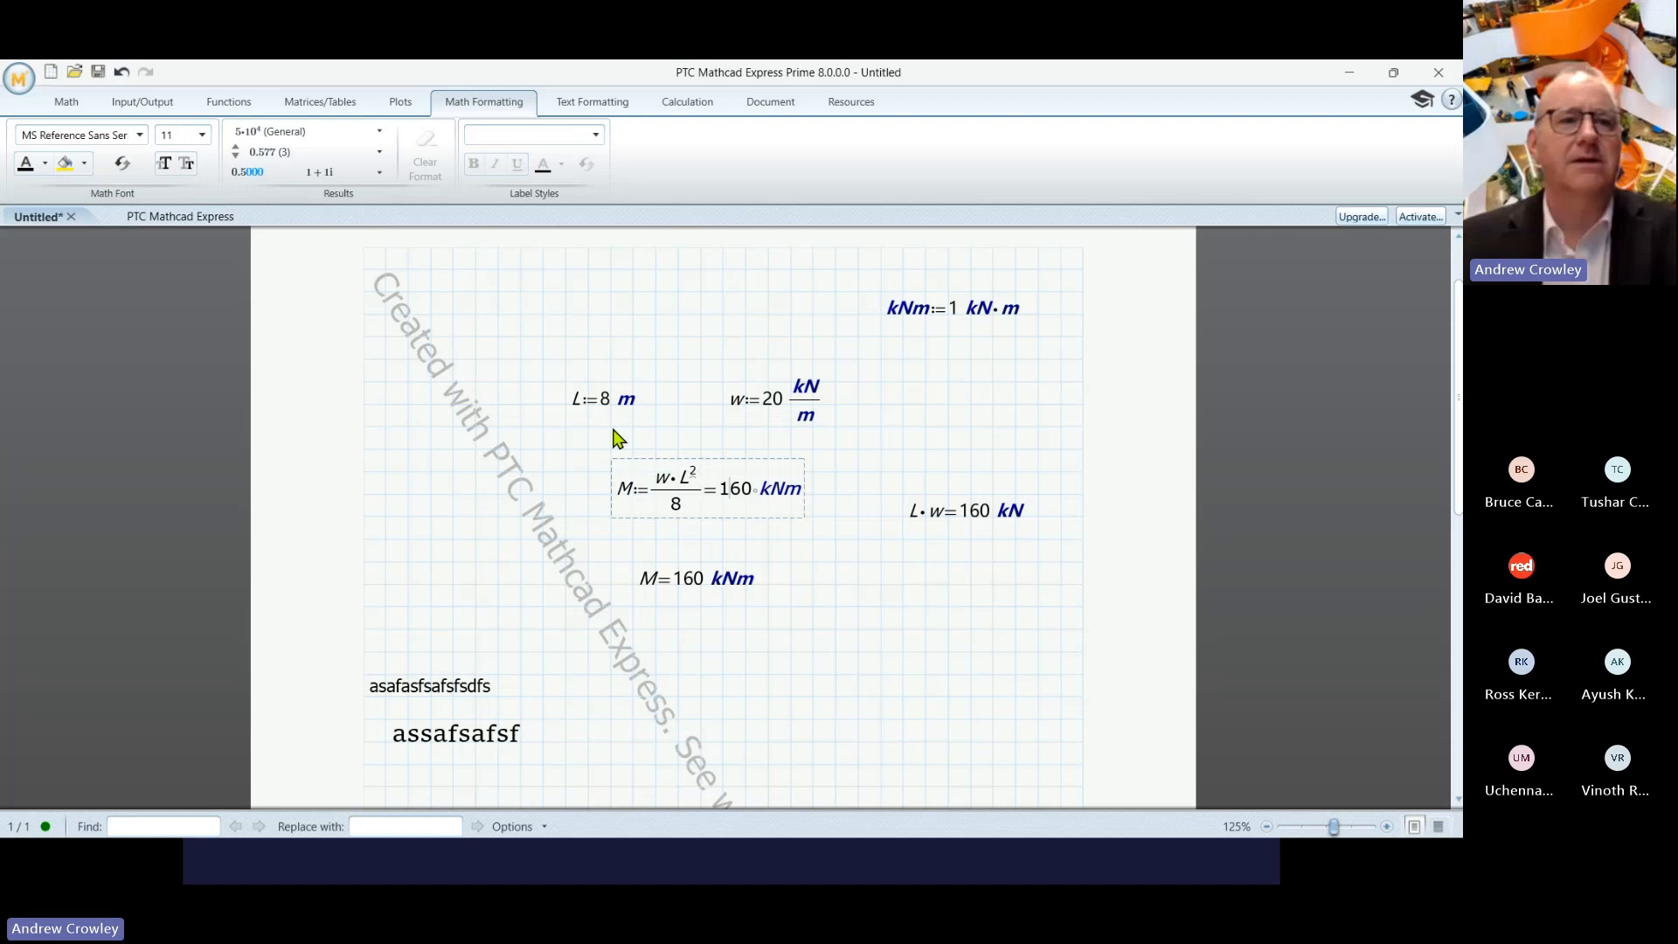
pyautogui.click(65, 163)
# - Colour the highlighted M := w·L²/8 = 160 kNm text orange
pyautogui.click(45, 164)
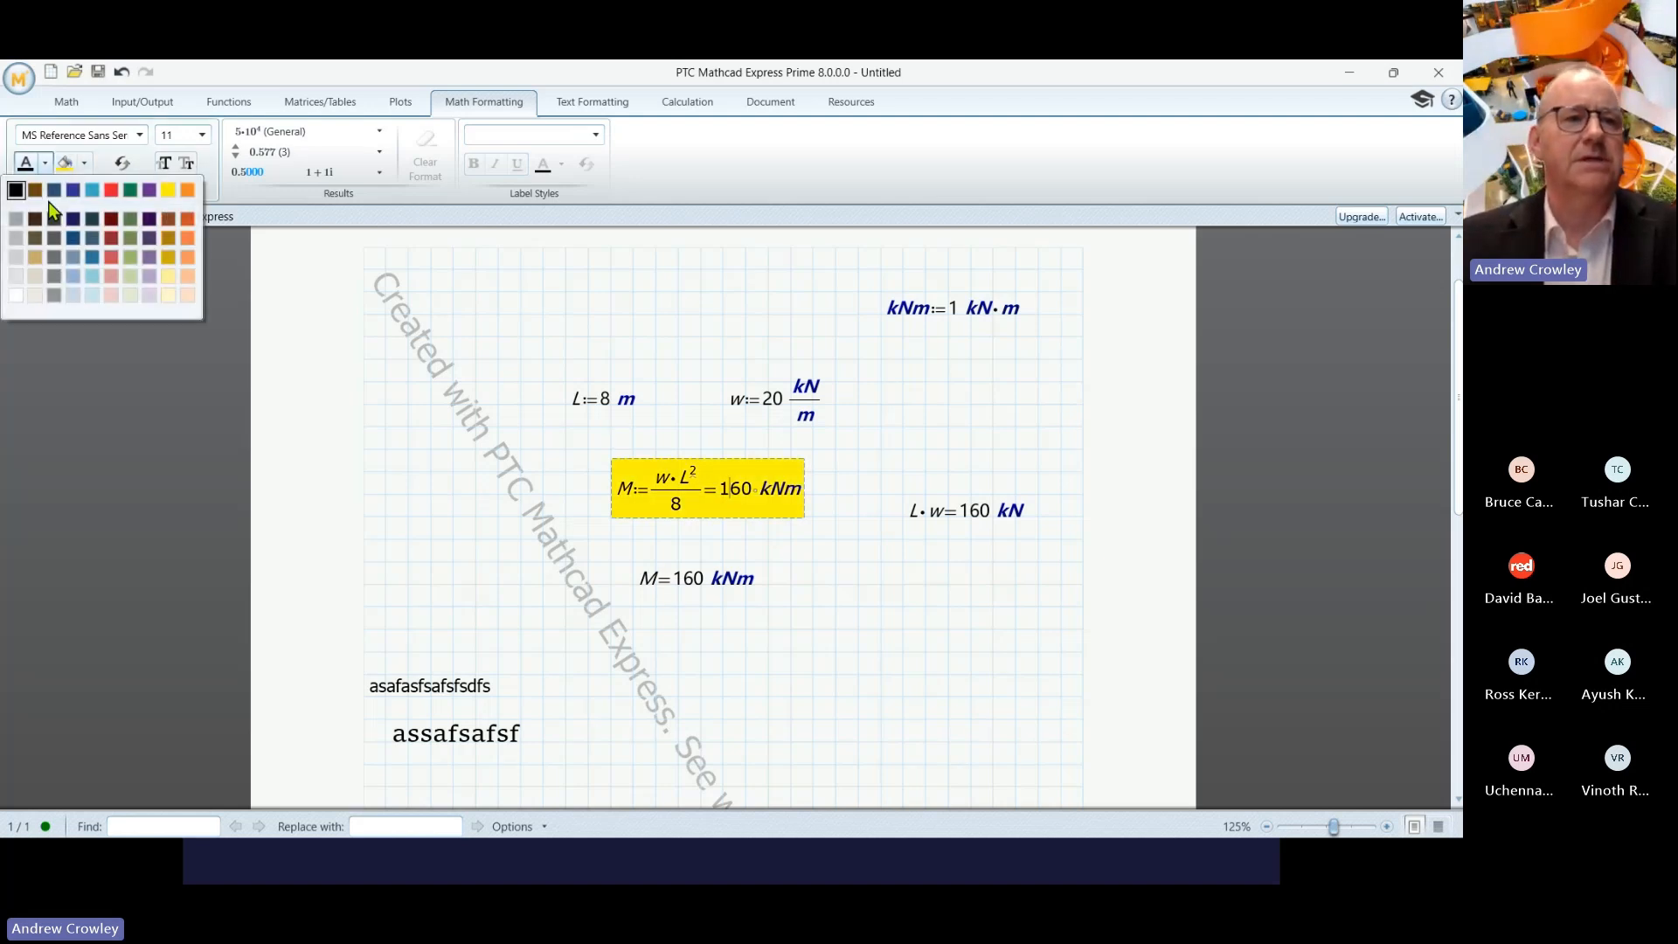
pyautogui.click(187, 256)
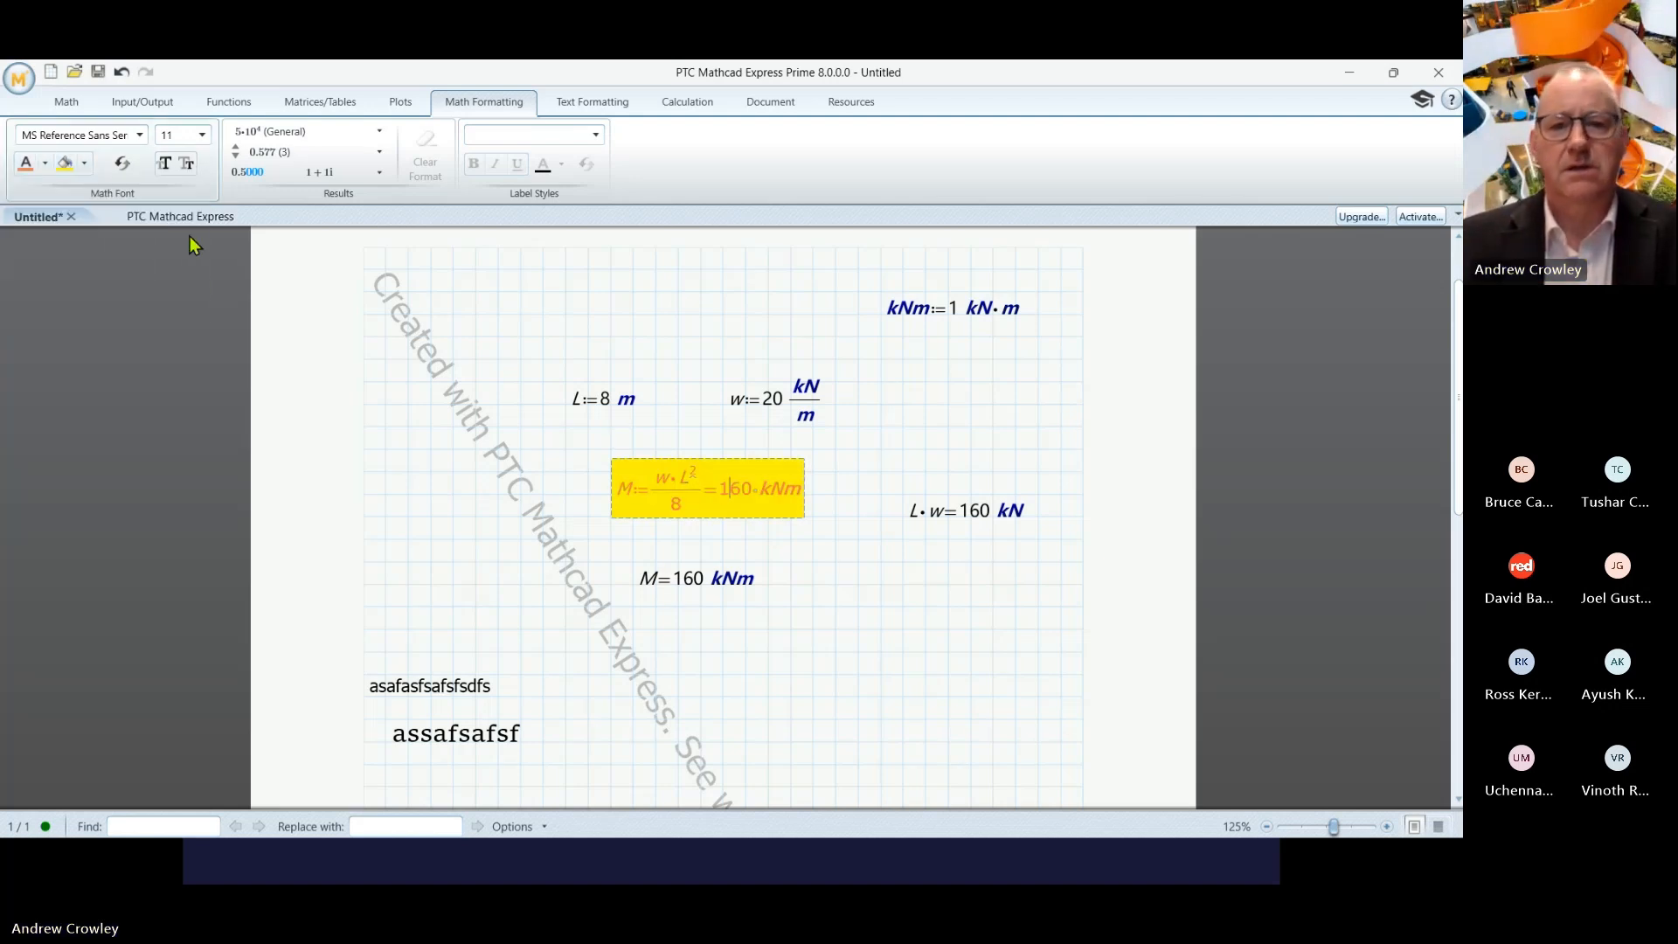
pyautogui.click(858, 608)
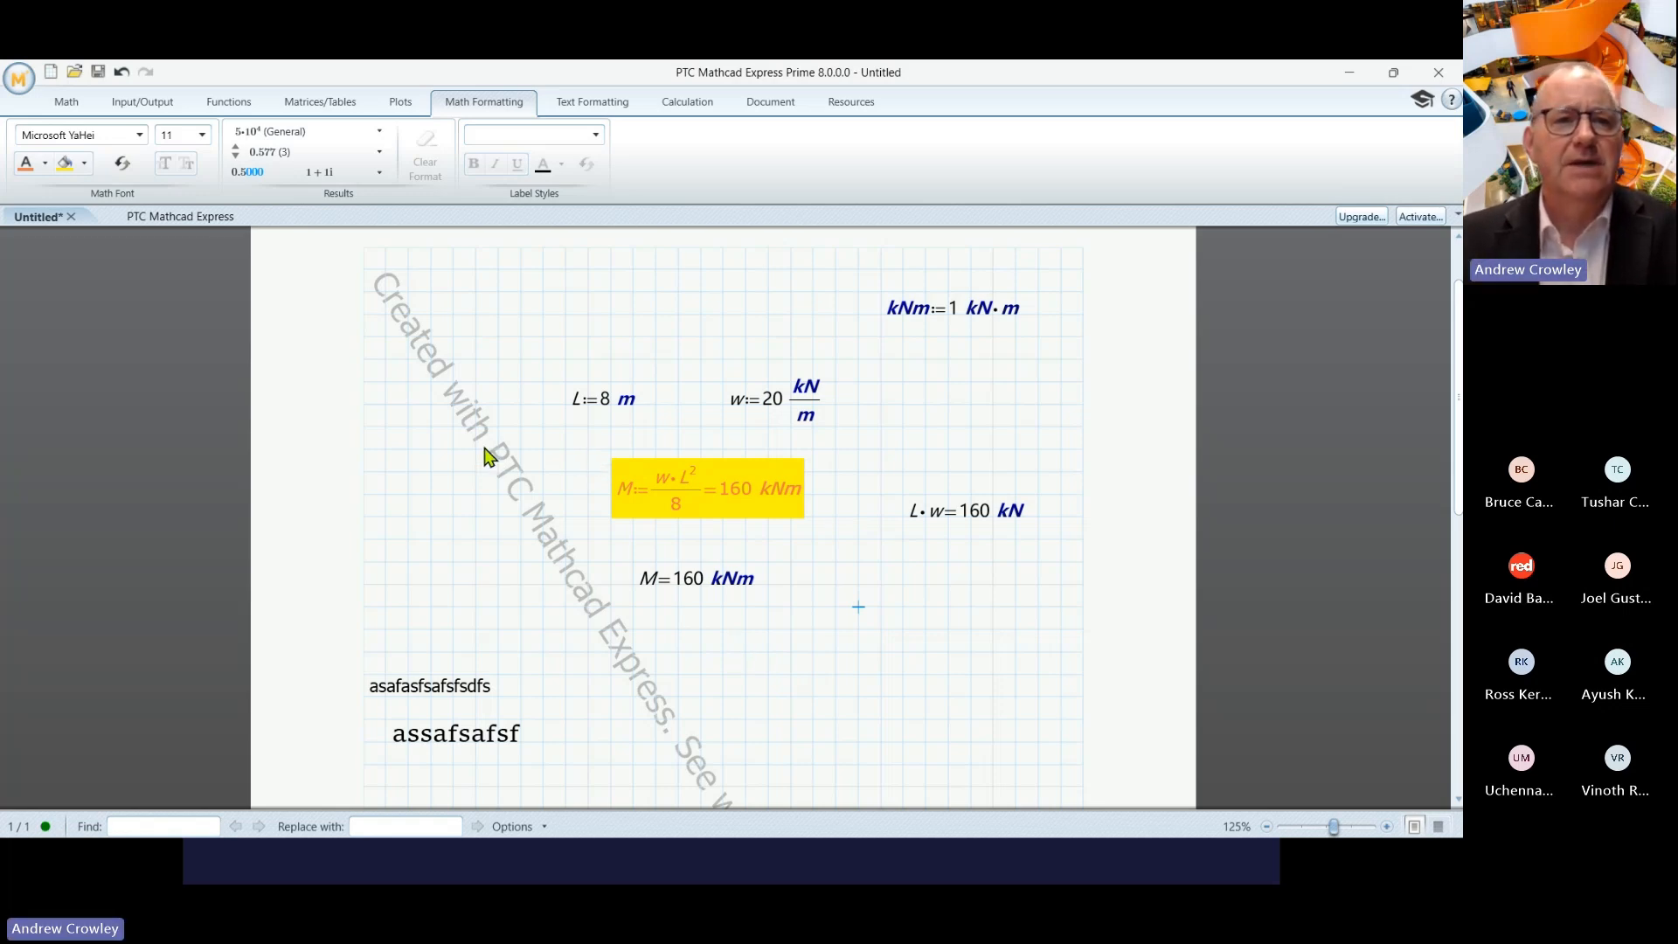
# - Insert the constant π from the Constants gallery, evaluate it, and move the region lower left
pyautogui.click(68, 103)
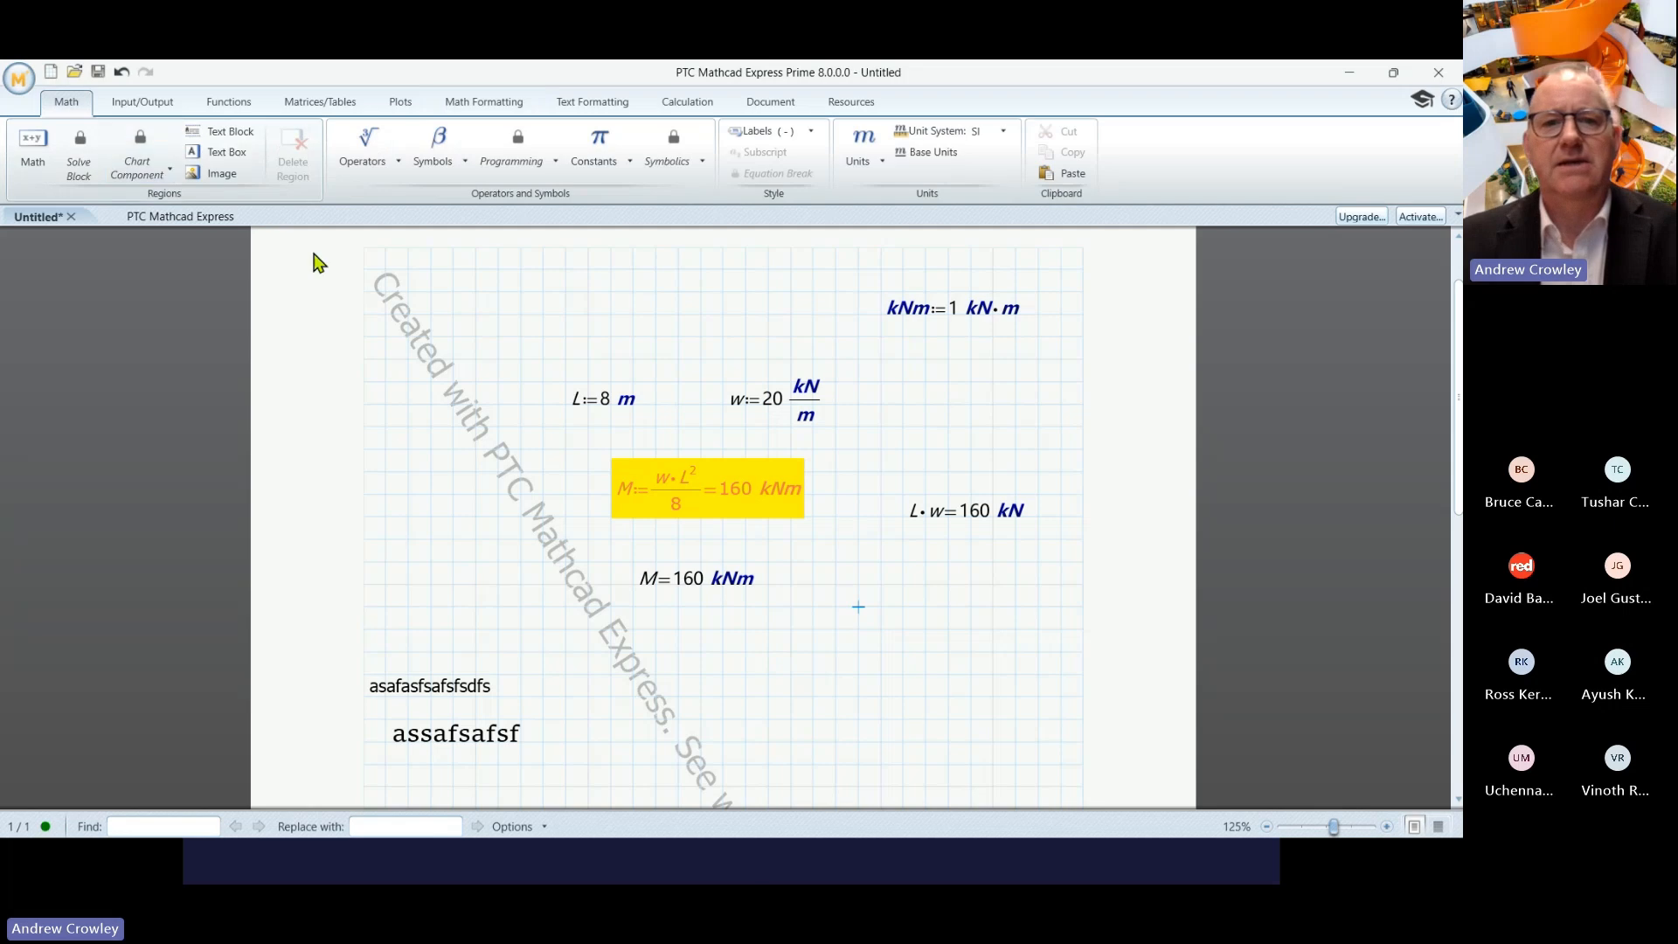
pyautogui.click(631, 163)
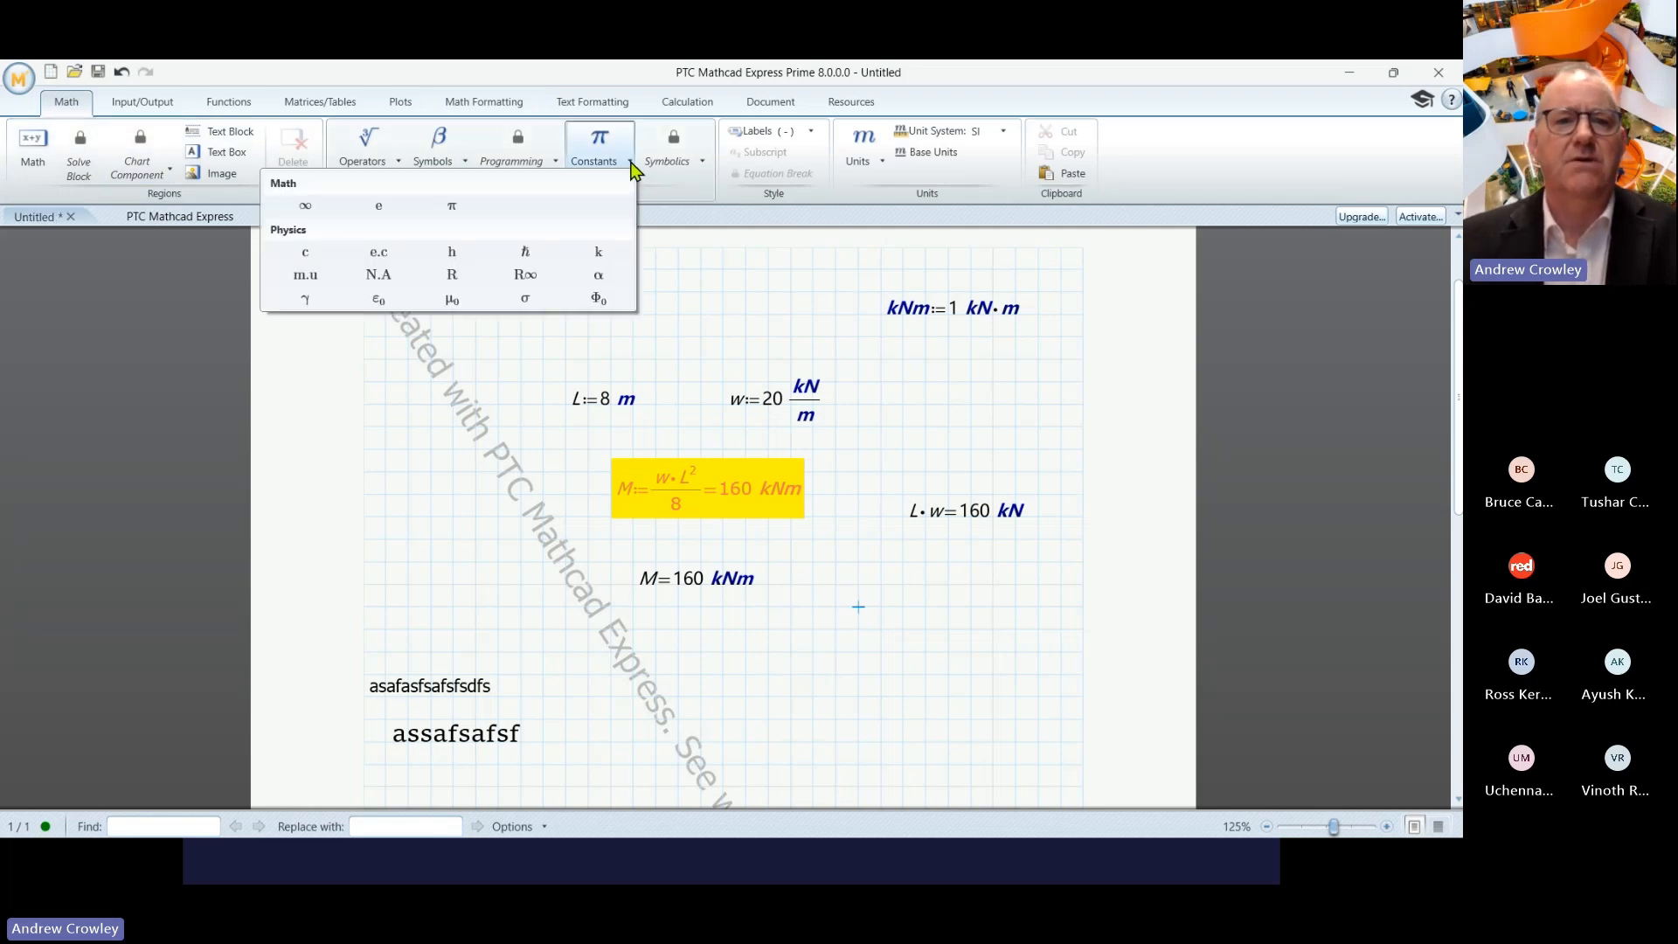
pyautogui.click(452, 208)
pyautogui.write('=3.142')
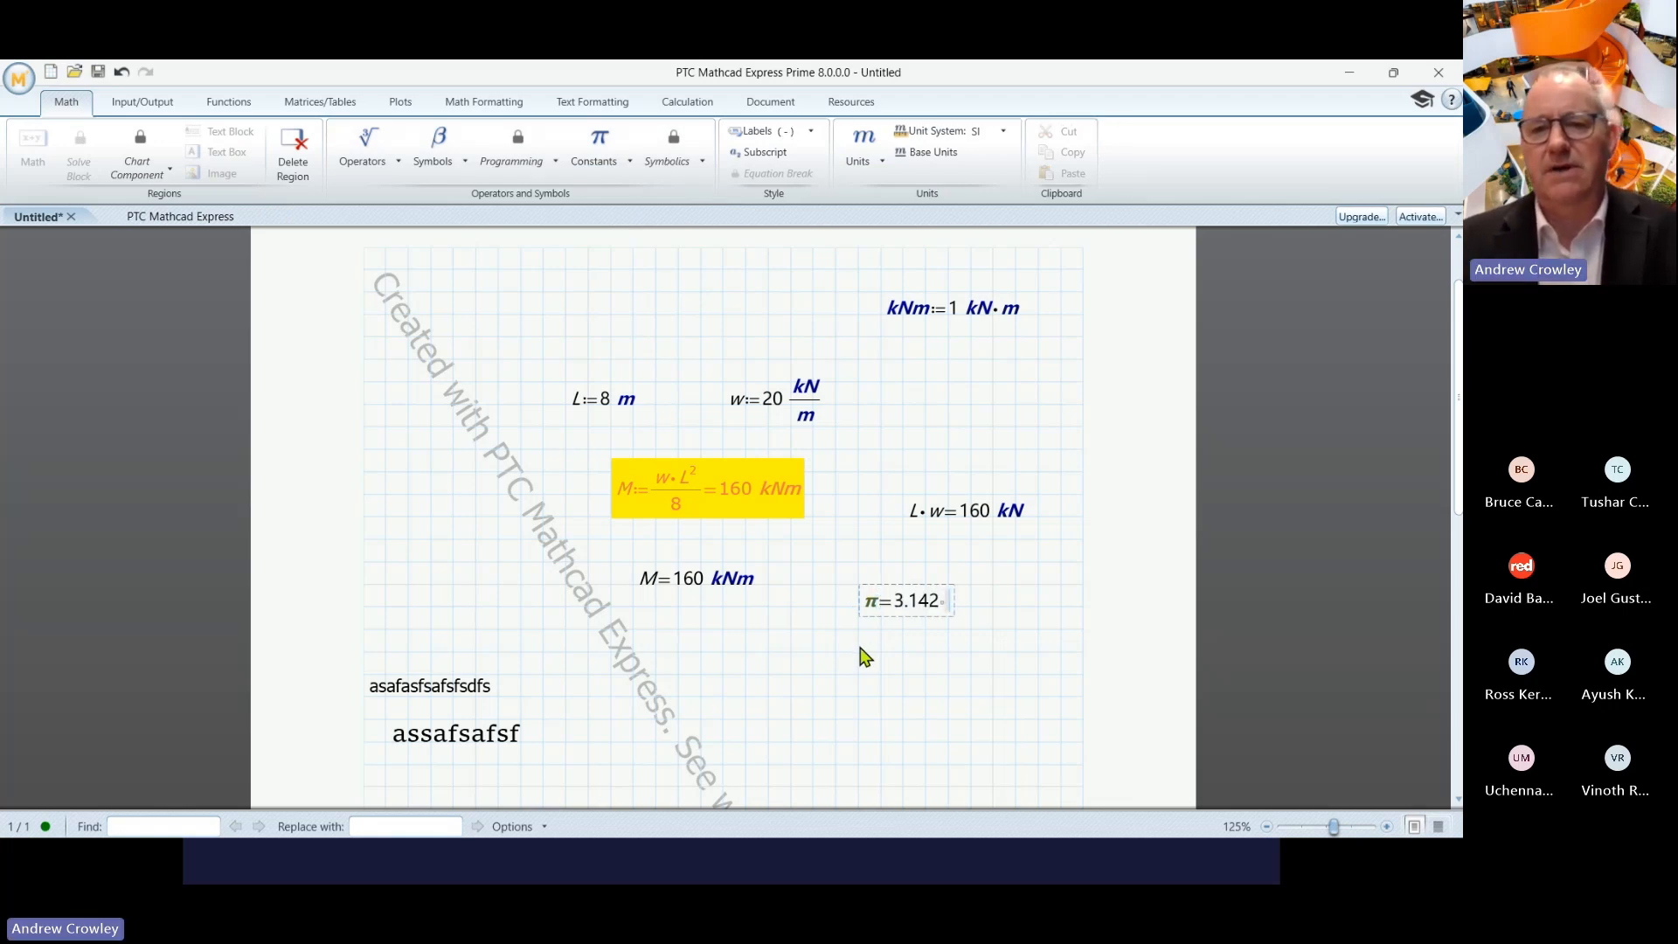
pyautogui.moveTo(906, 619); pyautogui.dragTo(820, 665)
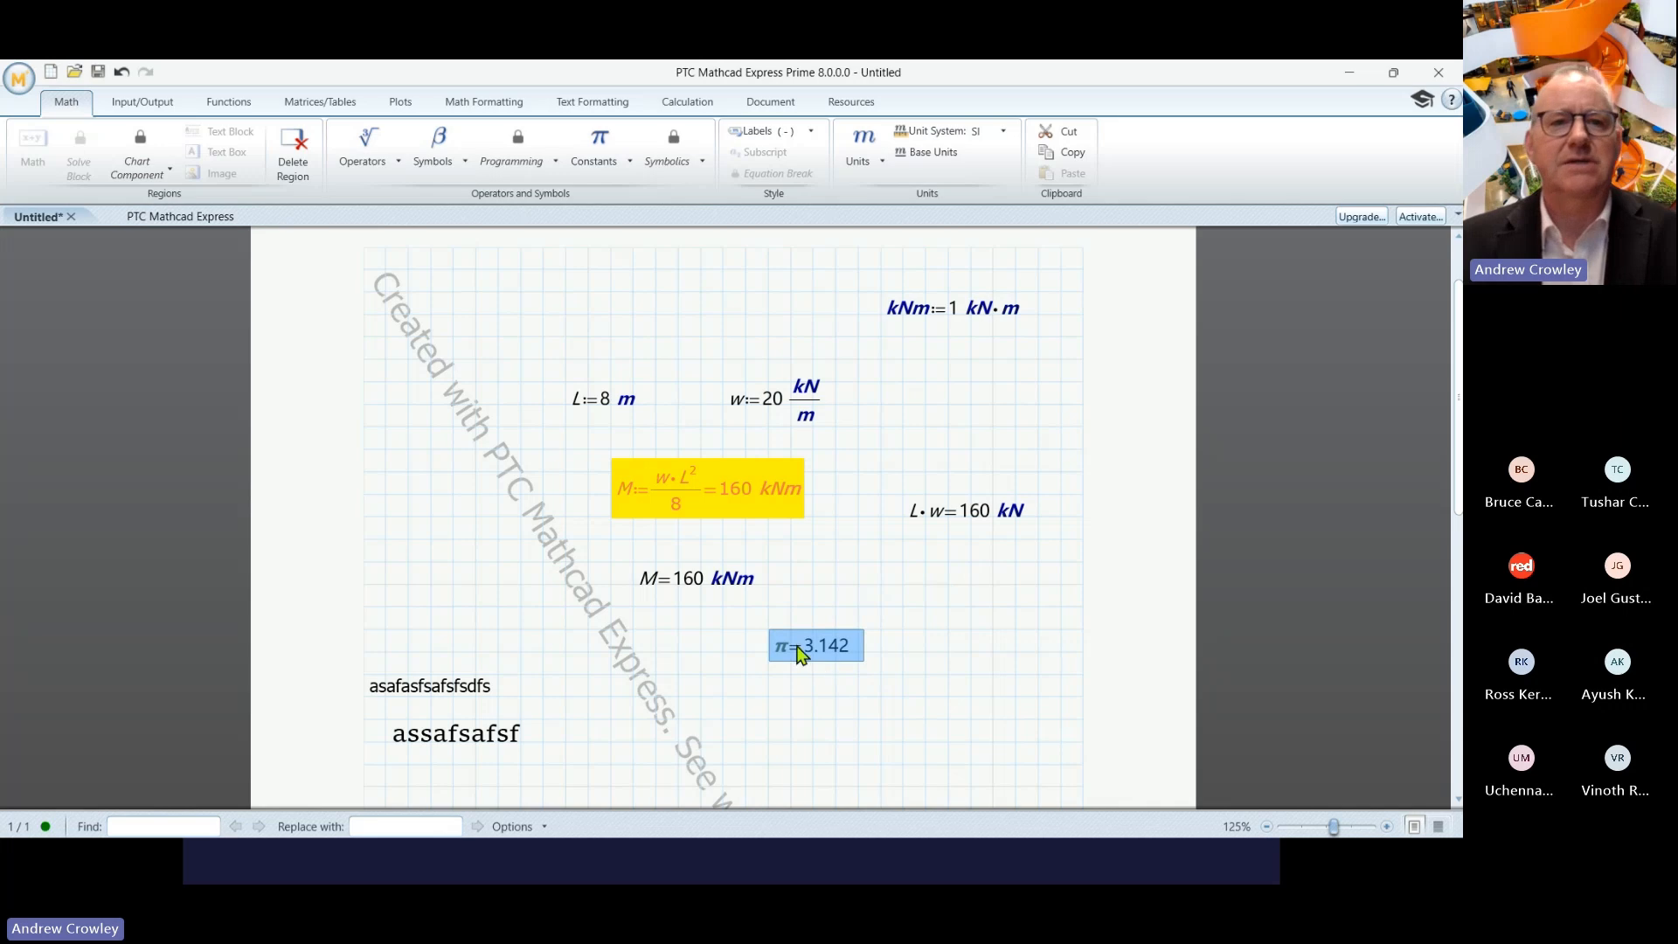
# - Increase the π result's decimal places until it shows 3.1415926536
pyautogui.click(501, 103)
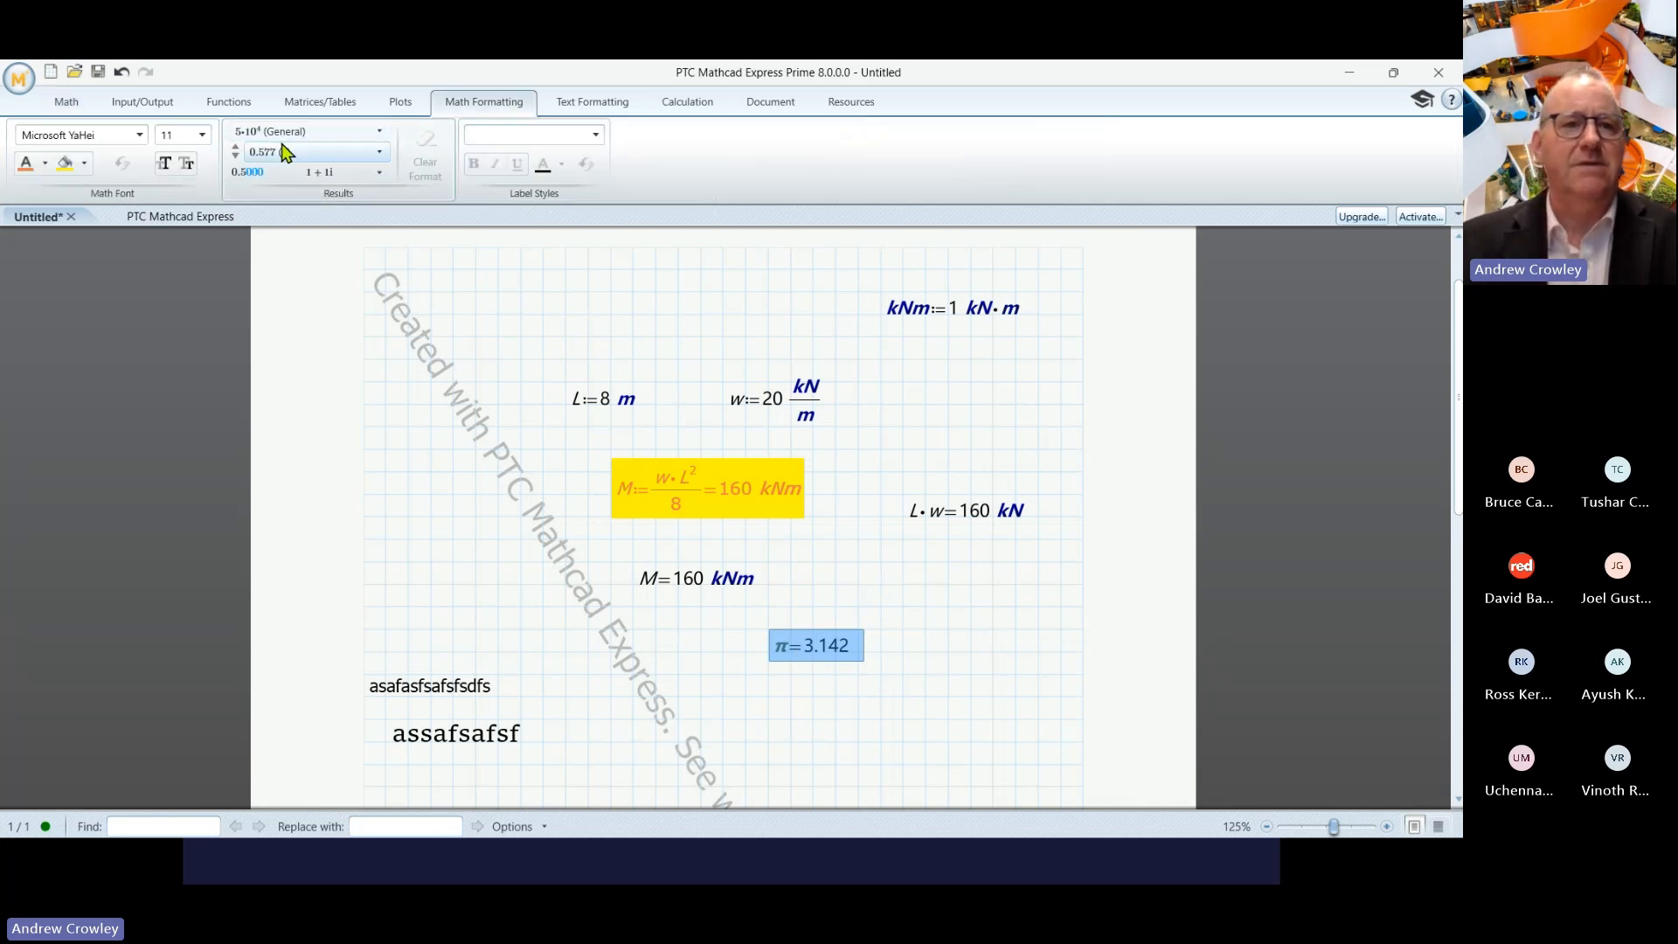
pyautogui.click(236, 147)
pyautogui.click(236, 147)
pyautogui.click(236, 147)
pyautogui.click(236, 146)
pyautogui.click(236, 147)
pyautogui.click(236, 147)
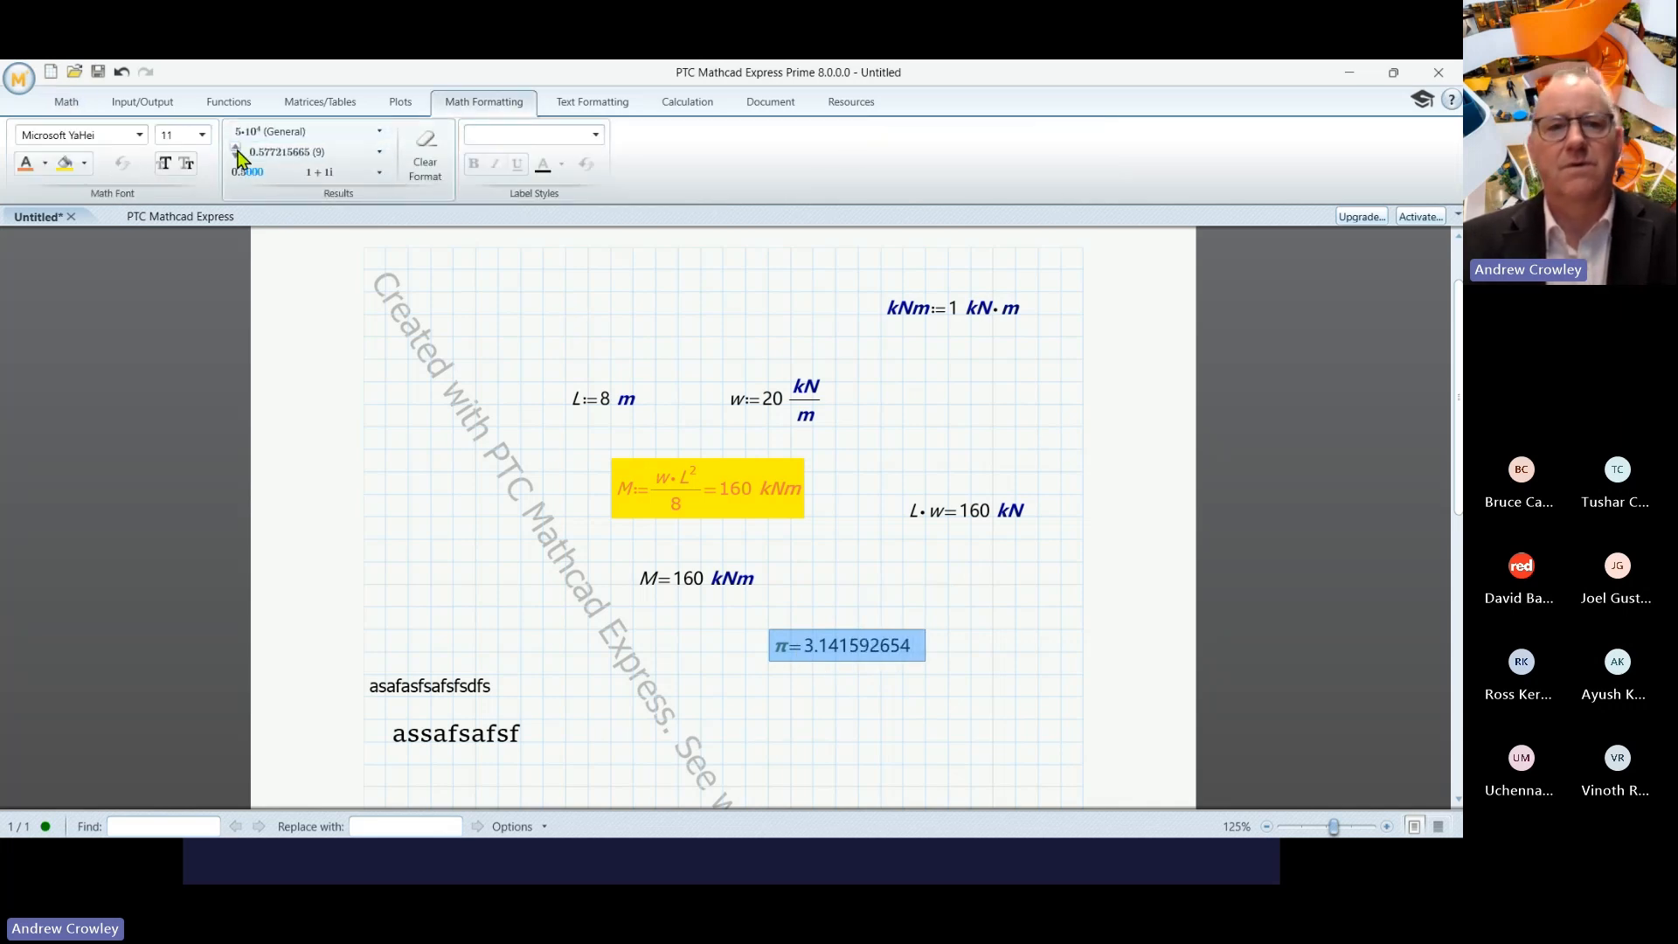
pyautogui.click(237, 148)
pyautogui.click(949, 696)
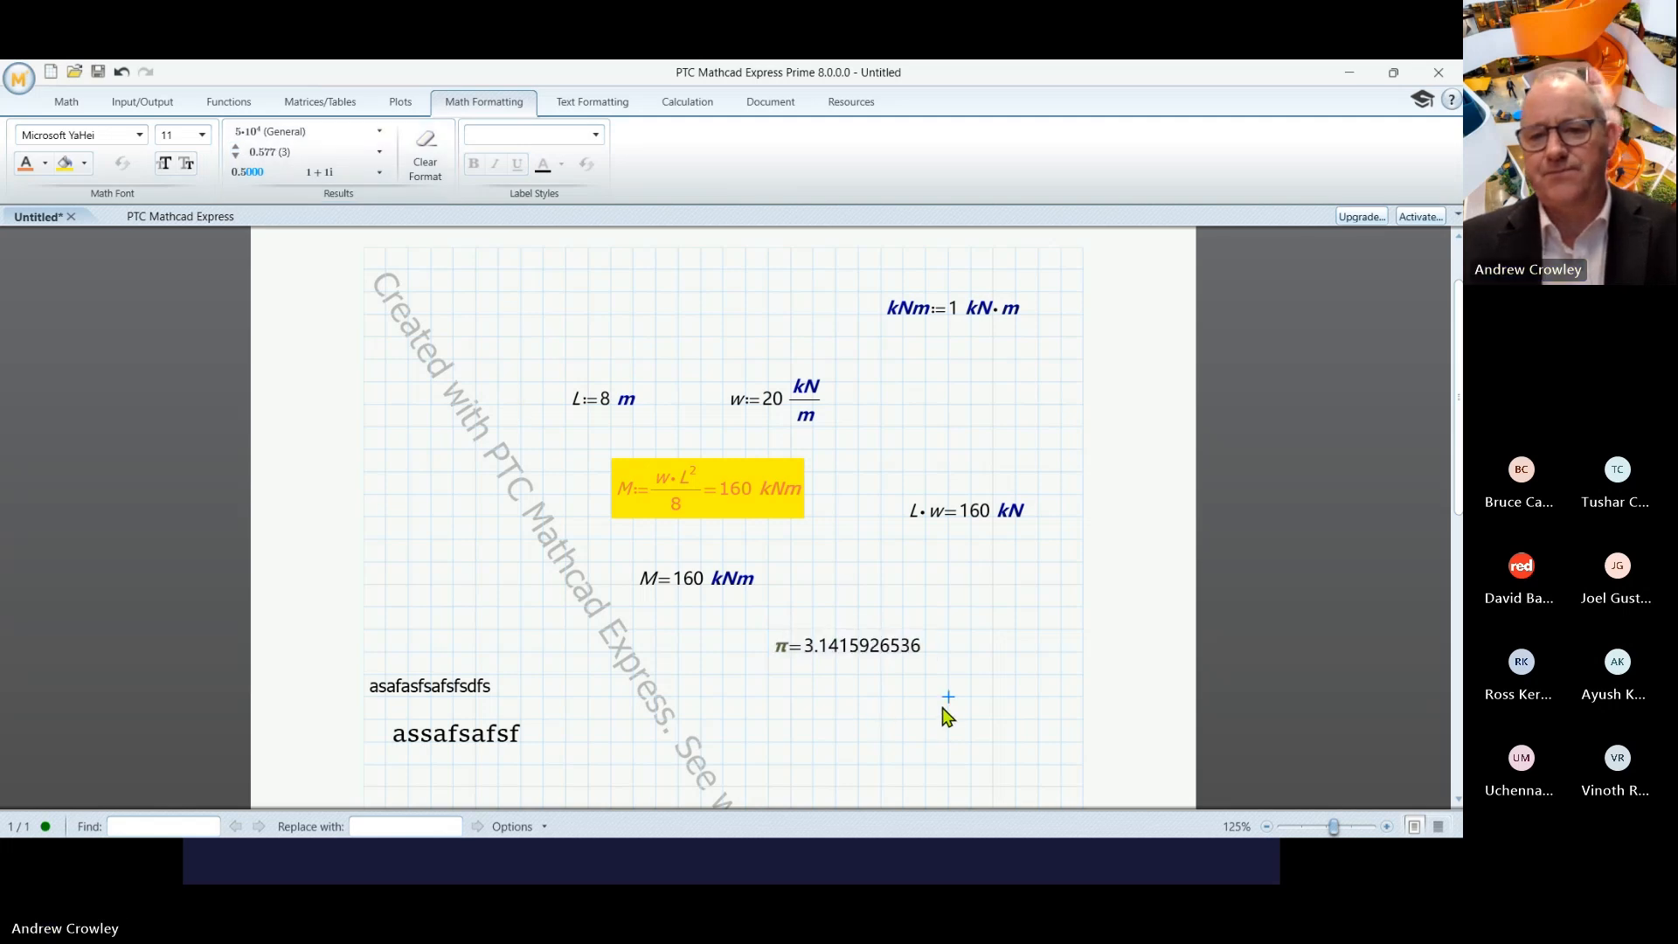
pyautogui.click(881, 650)
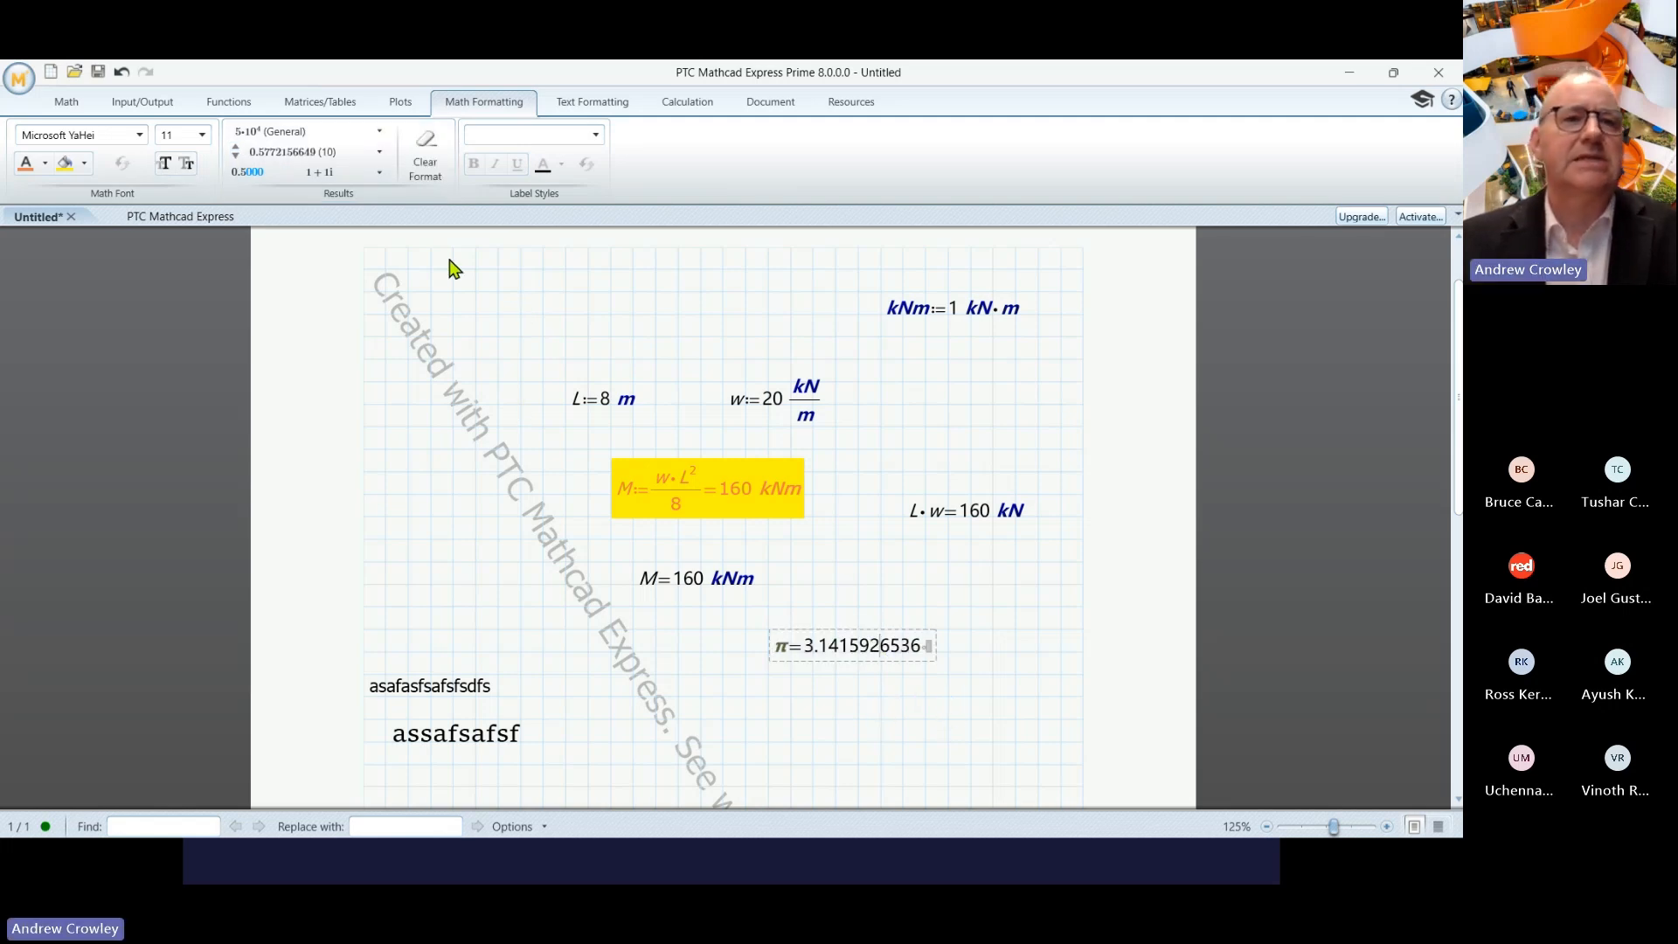
pyautogui.click(296, 133)
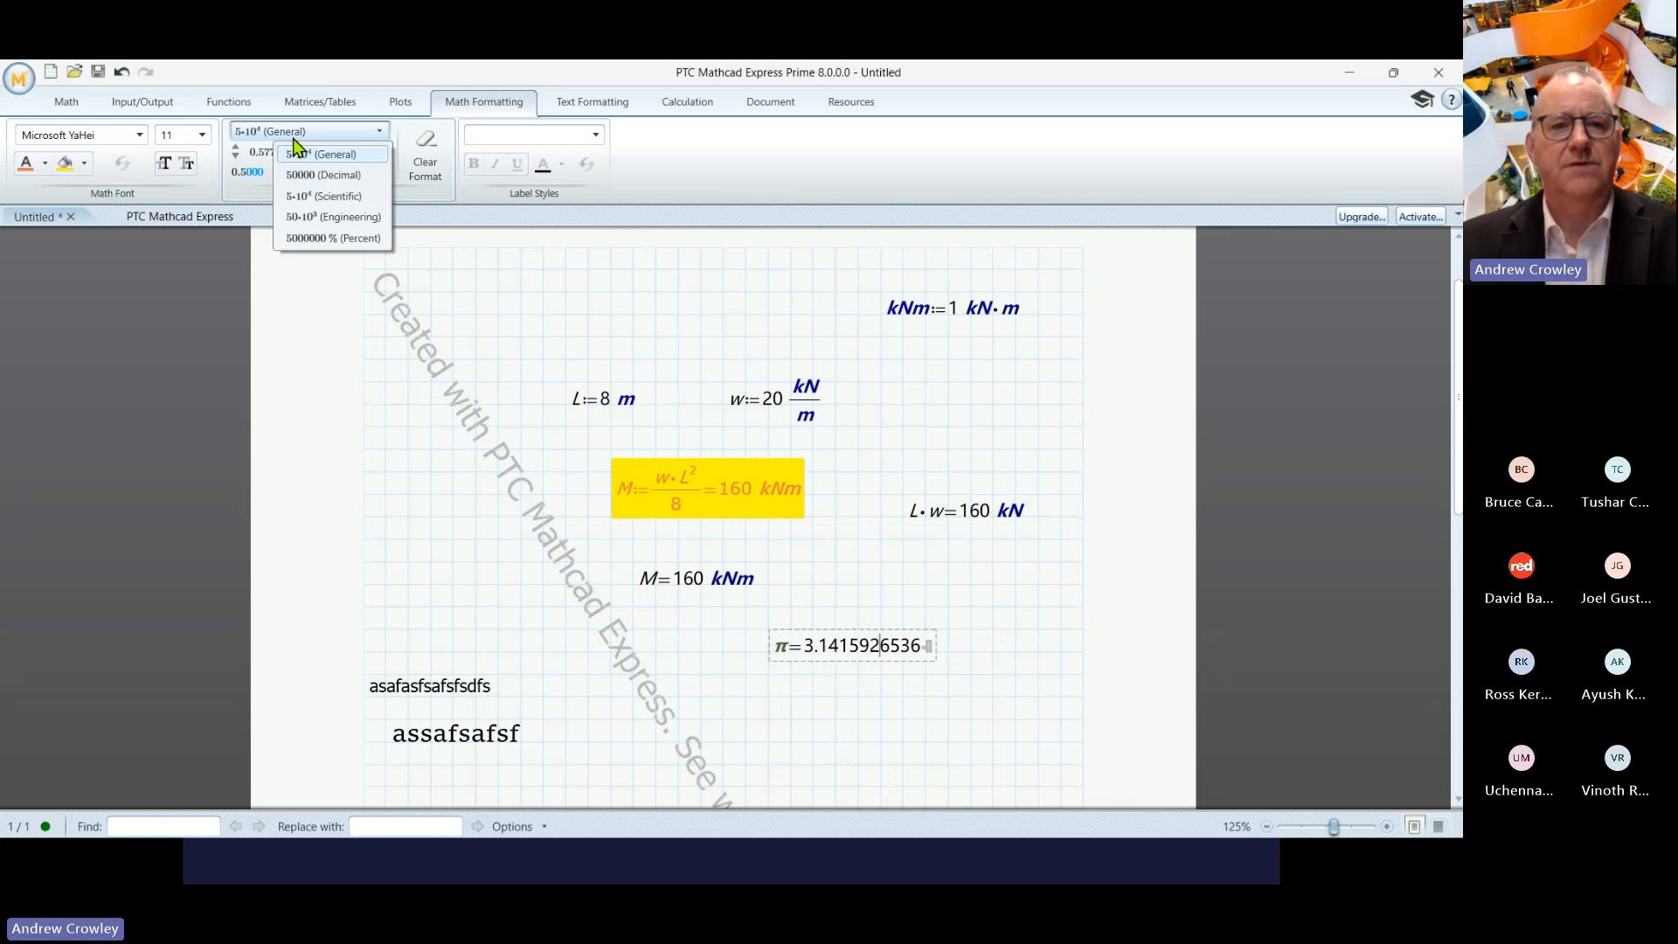
pyautogui.click(771, 695)
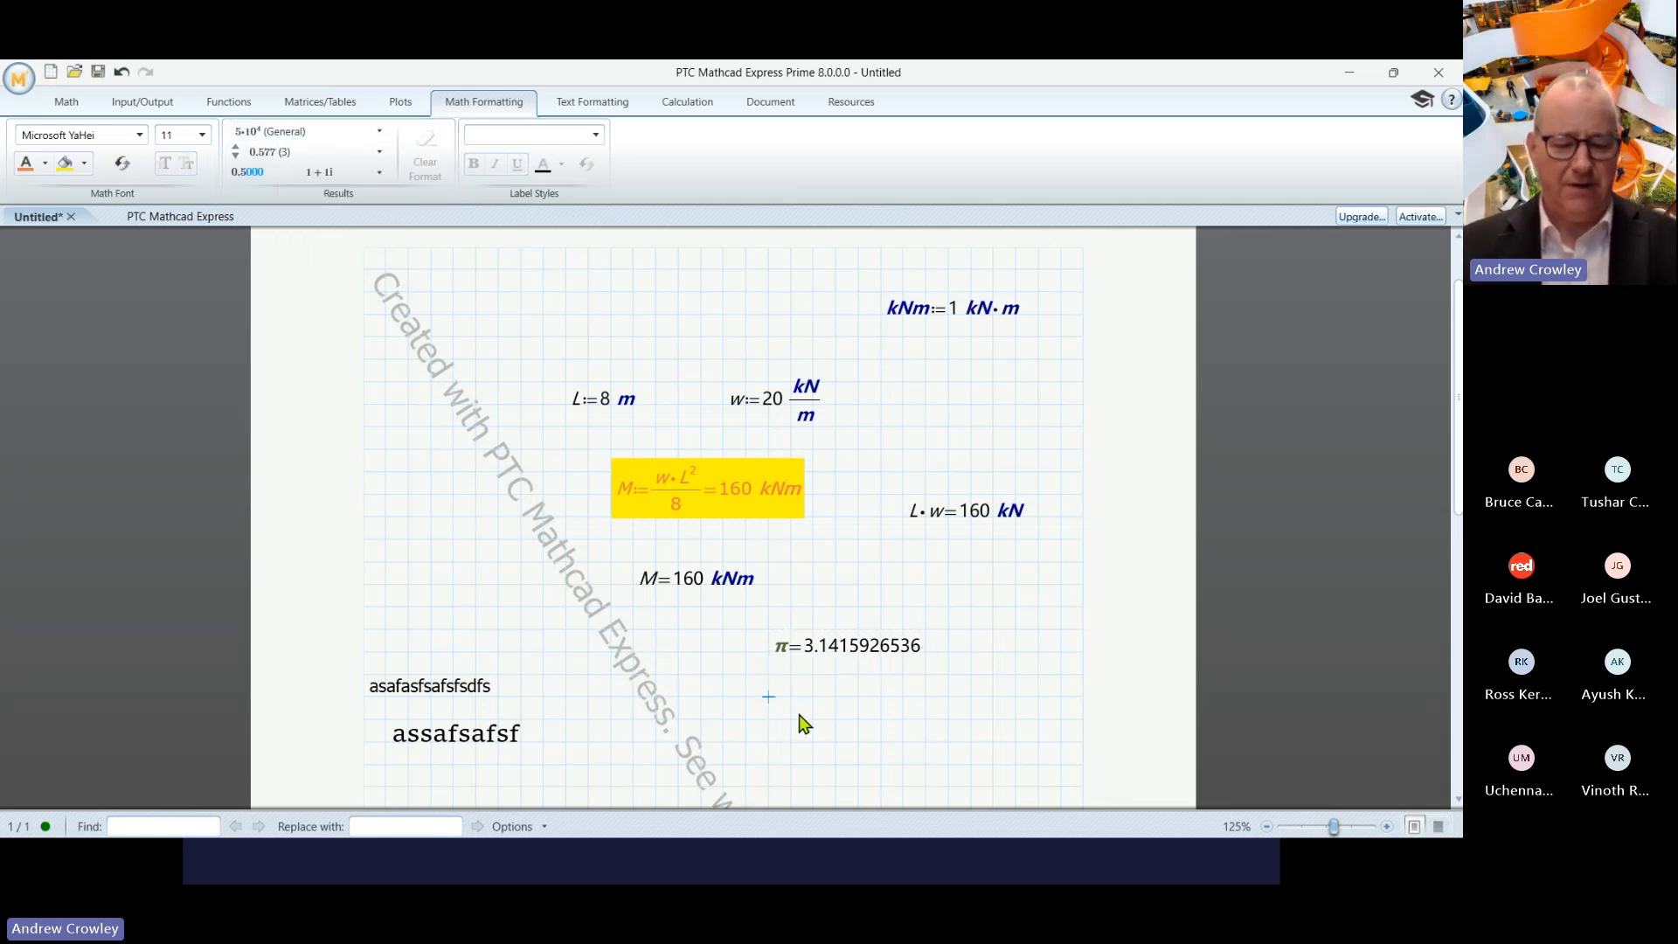
# - Evaluate the built-in constants g and c below π
pyautogui.write('g')
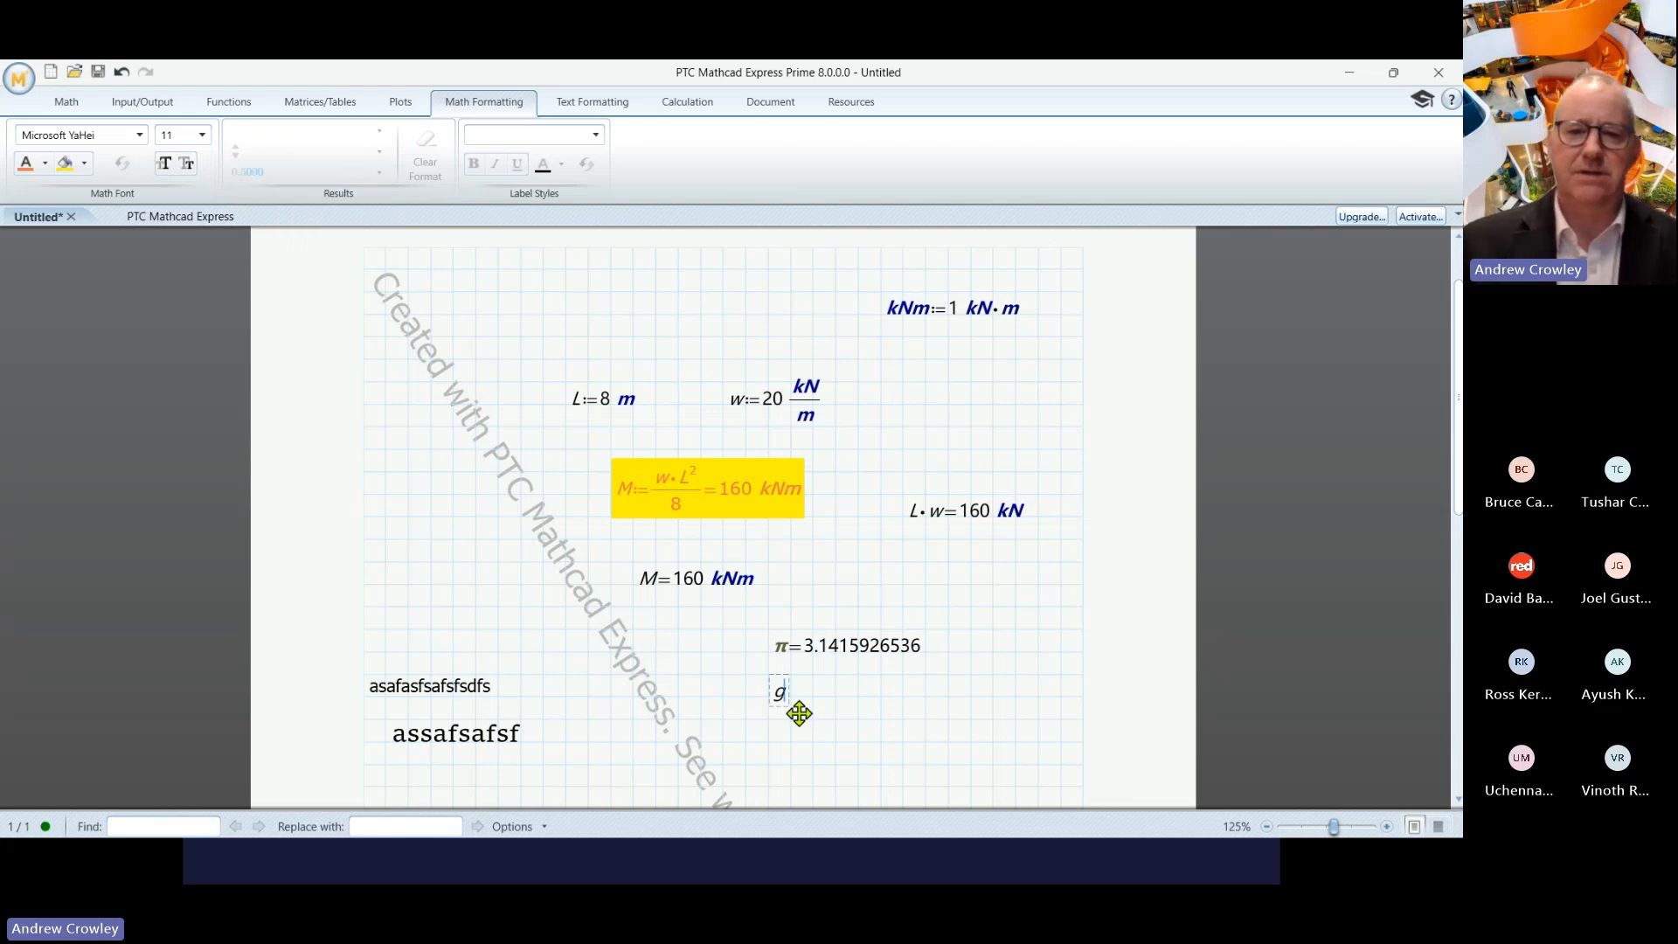
pyautogui.write('=9.807 m/s^2')
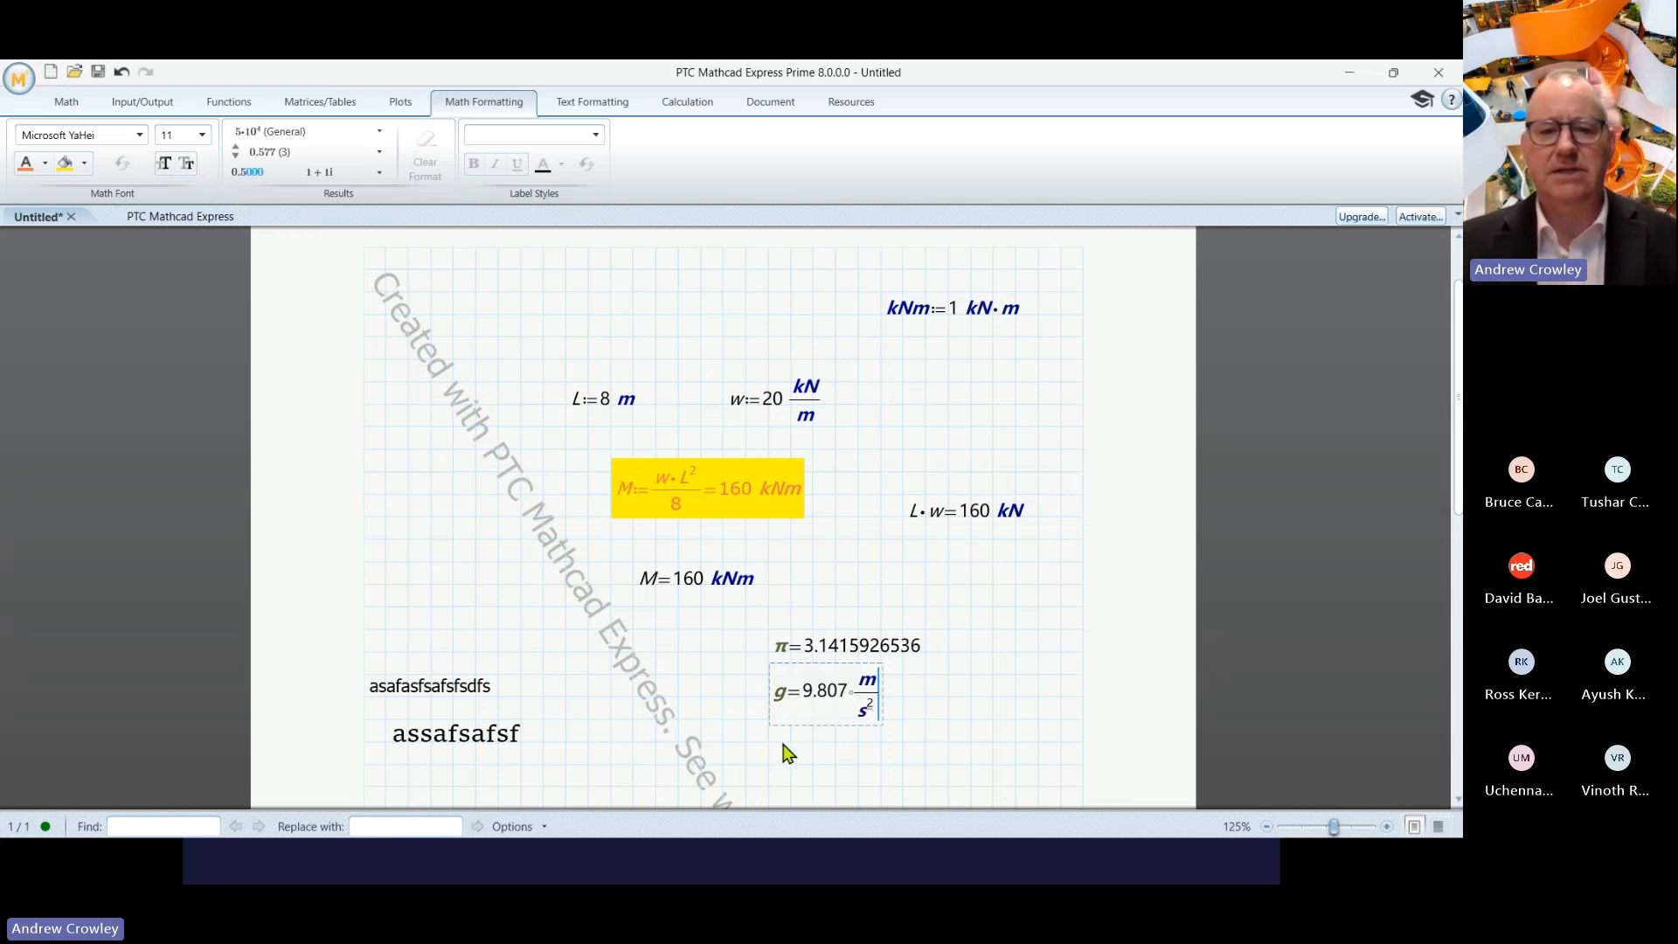
pyautogui.click(769, 767)
pyautogui.write('c=(2.998·10^8) m/s')
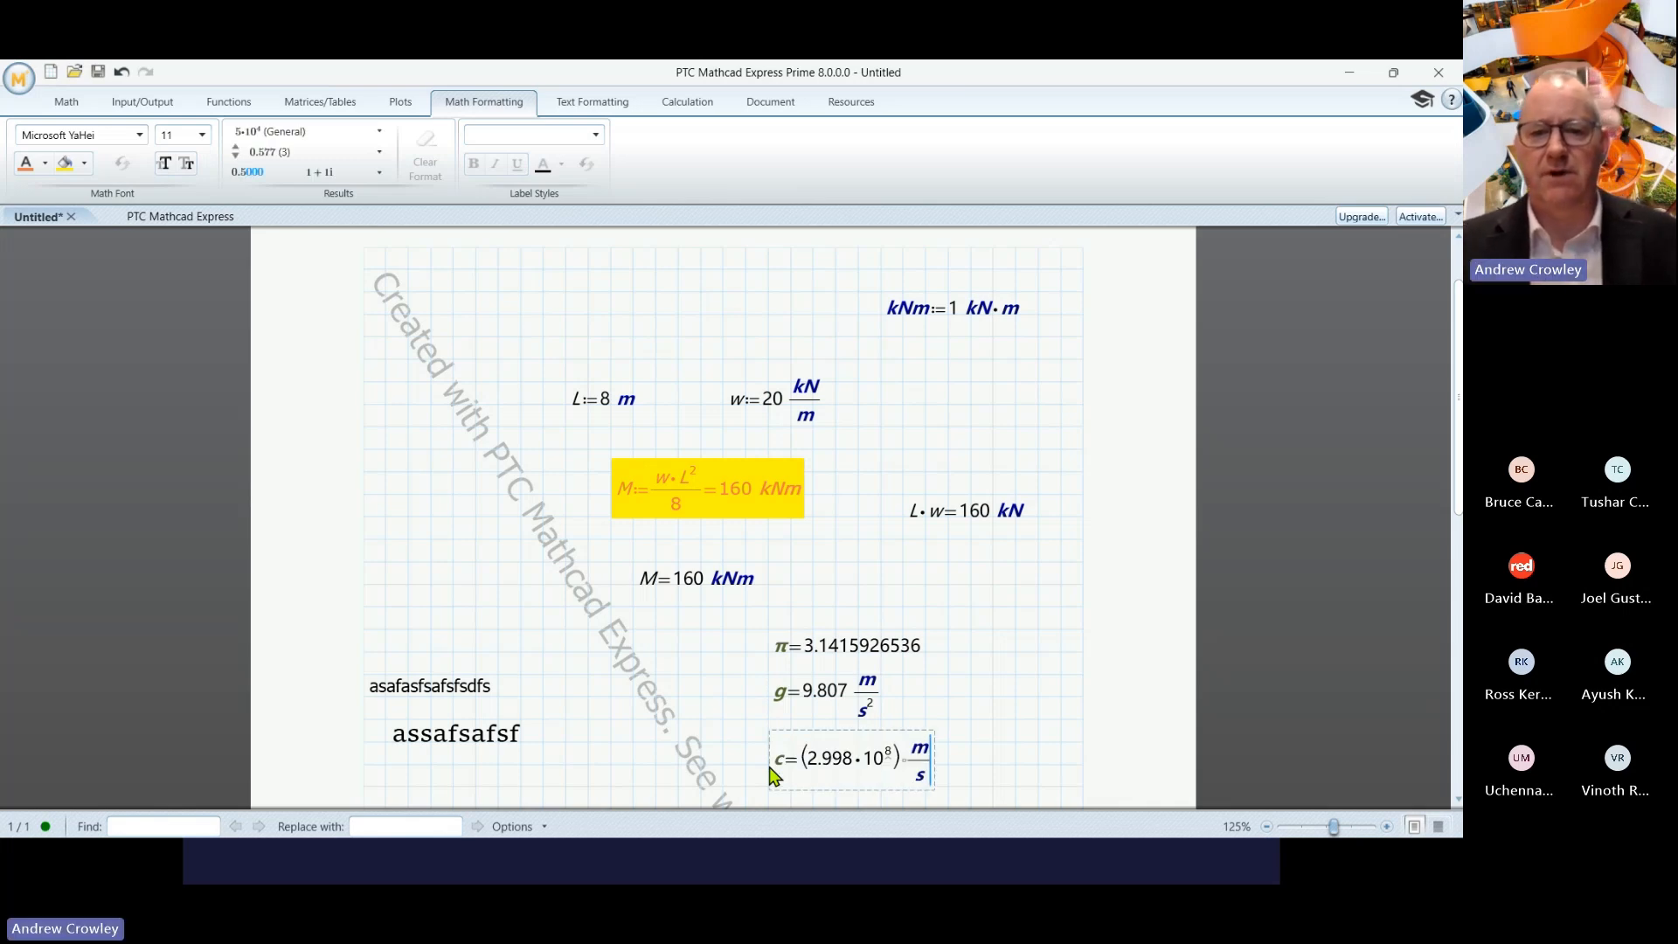
# - Display the c result in Engineering format as (299.792·10⁶) m/s
pyautogui.click(848, 767)
pyautogui.scroll(-3, 970, 690)
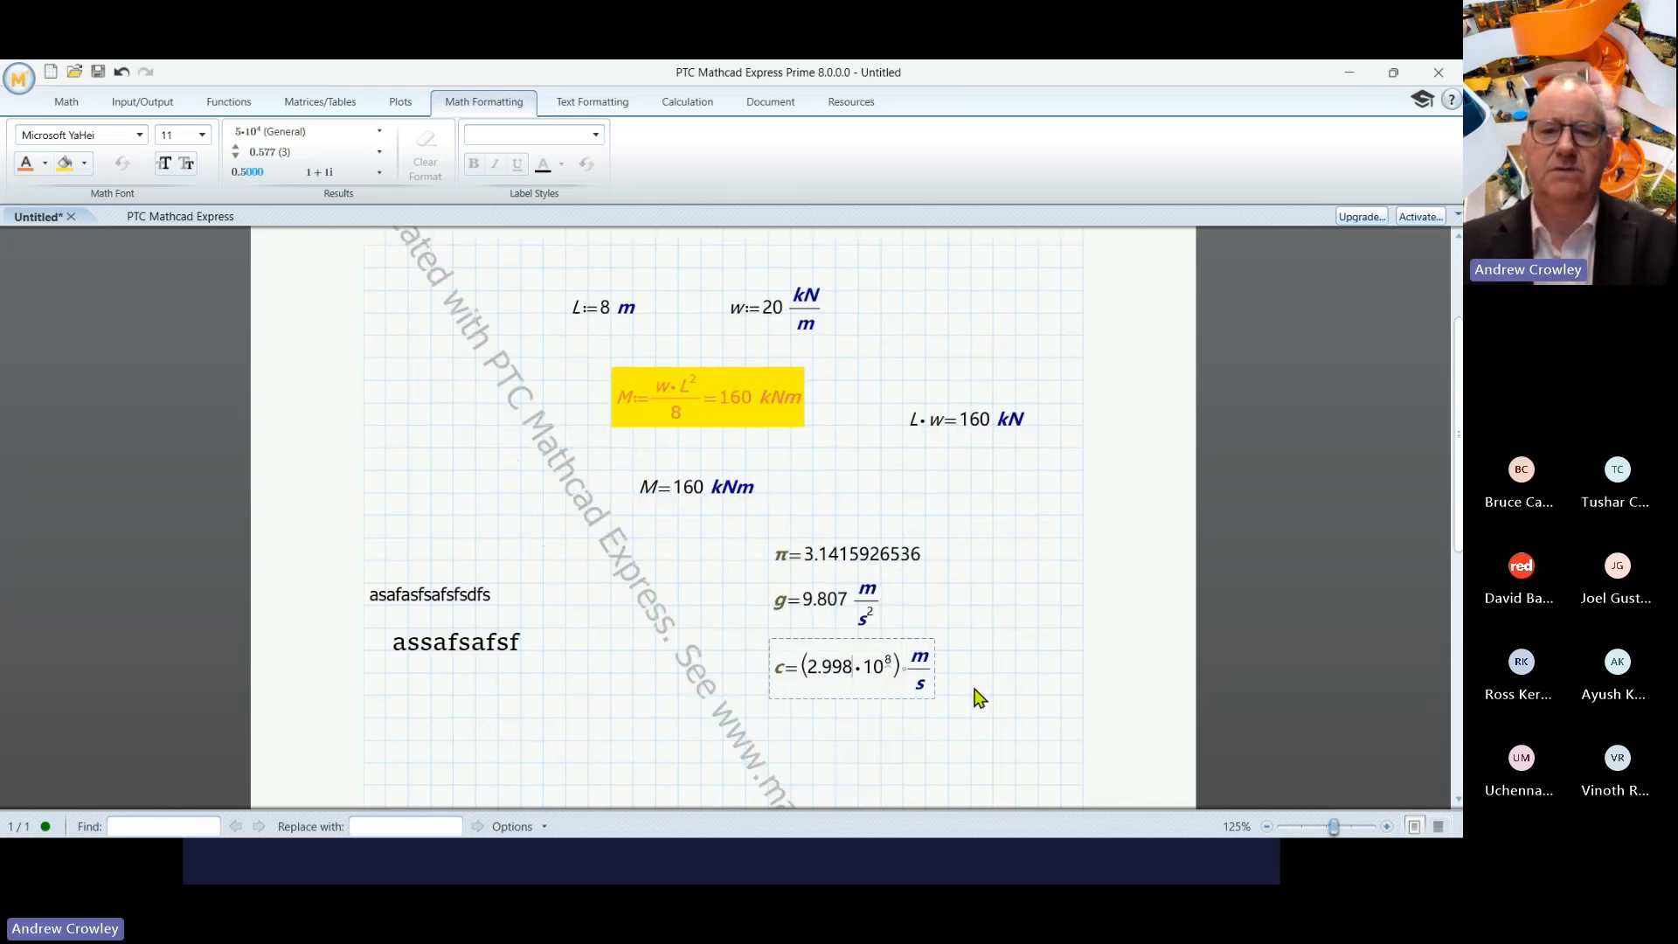
pyautogui.click(313, 135)
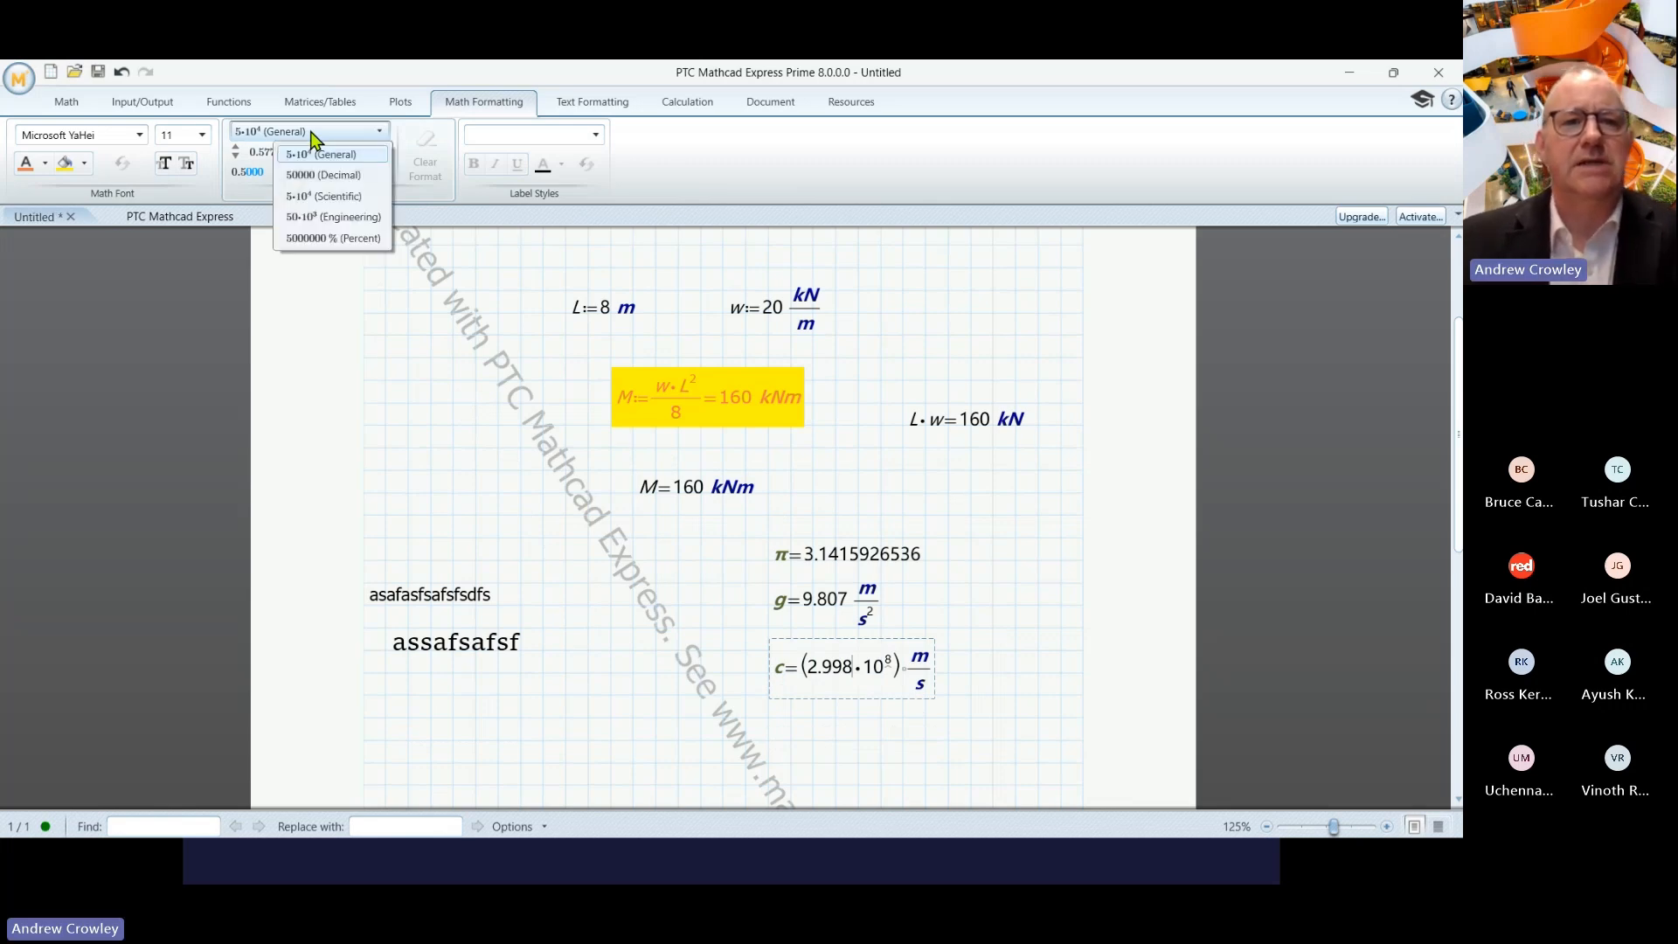
pyautogui.click(344, 219)
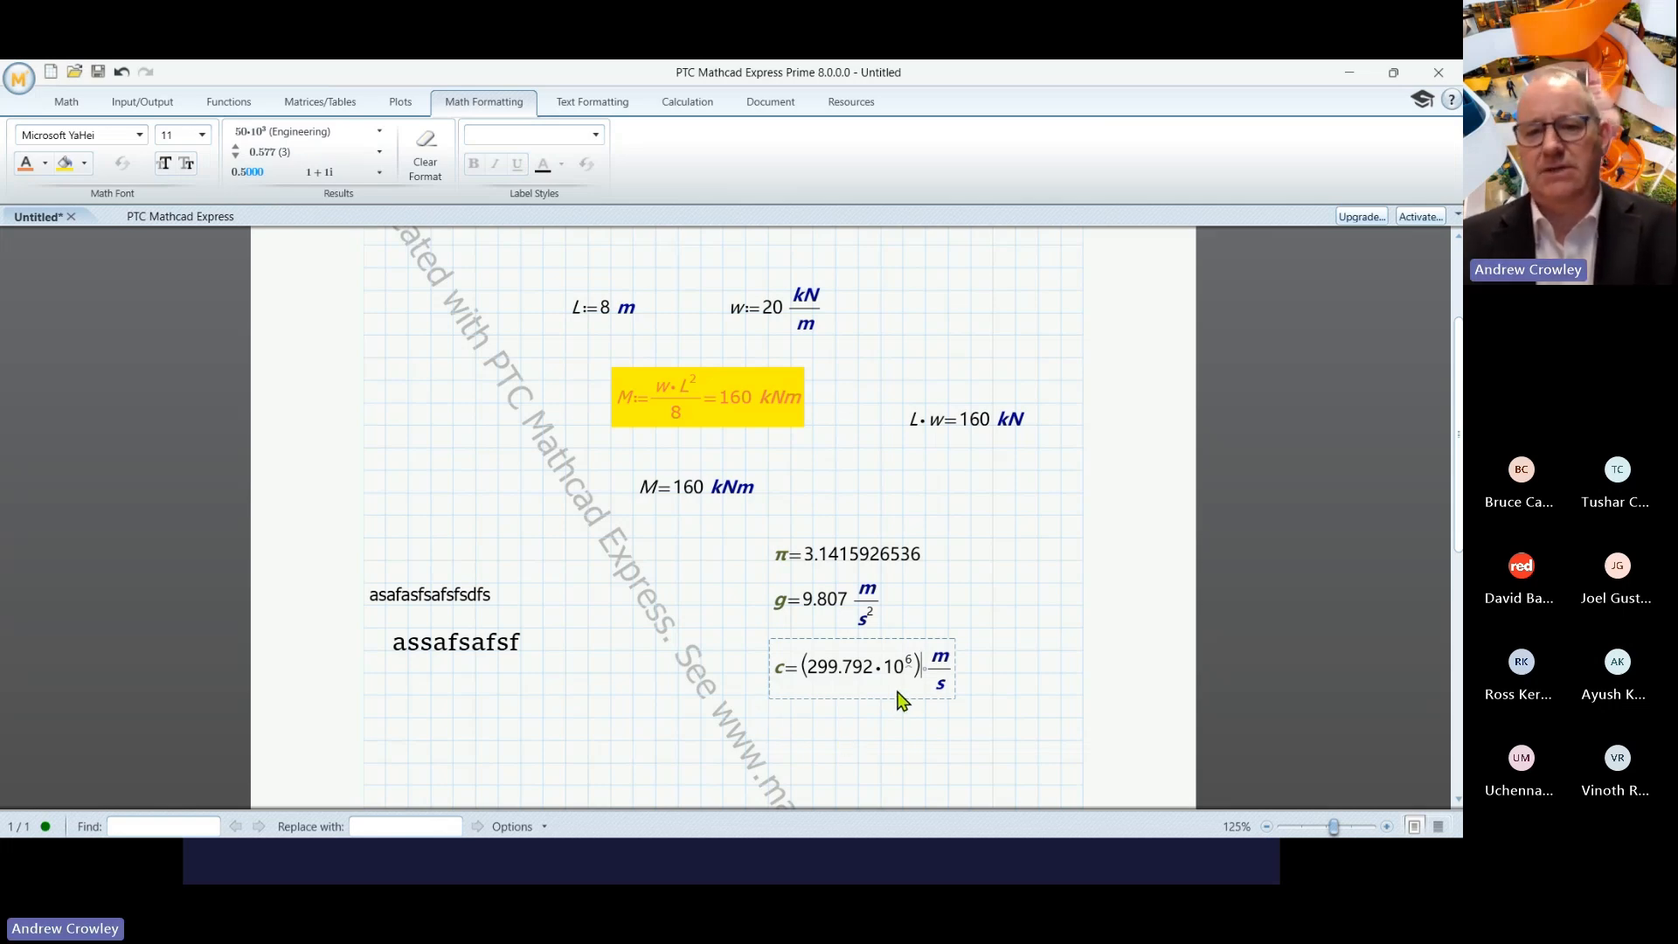
pyautogui.click(1040, 702)
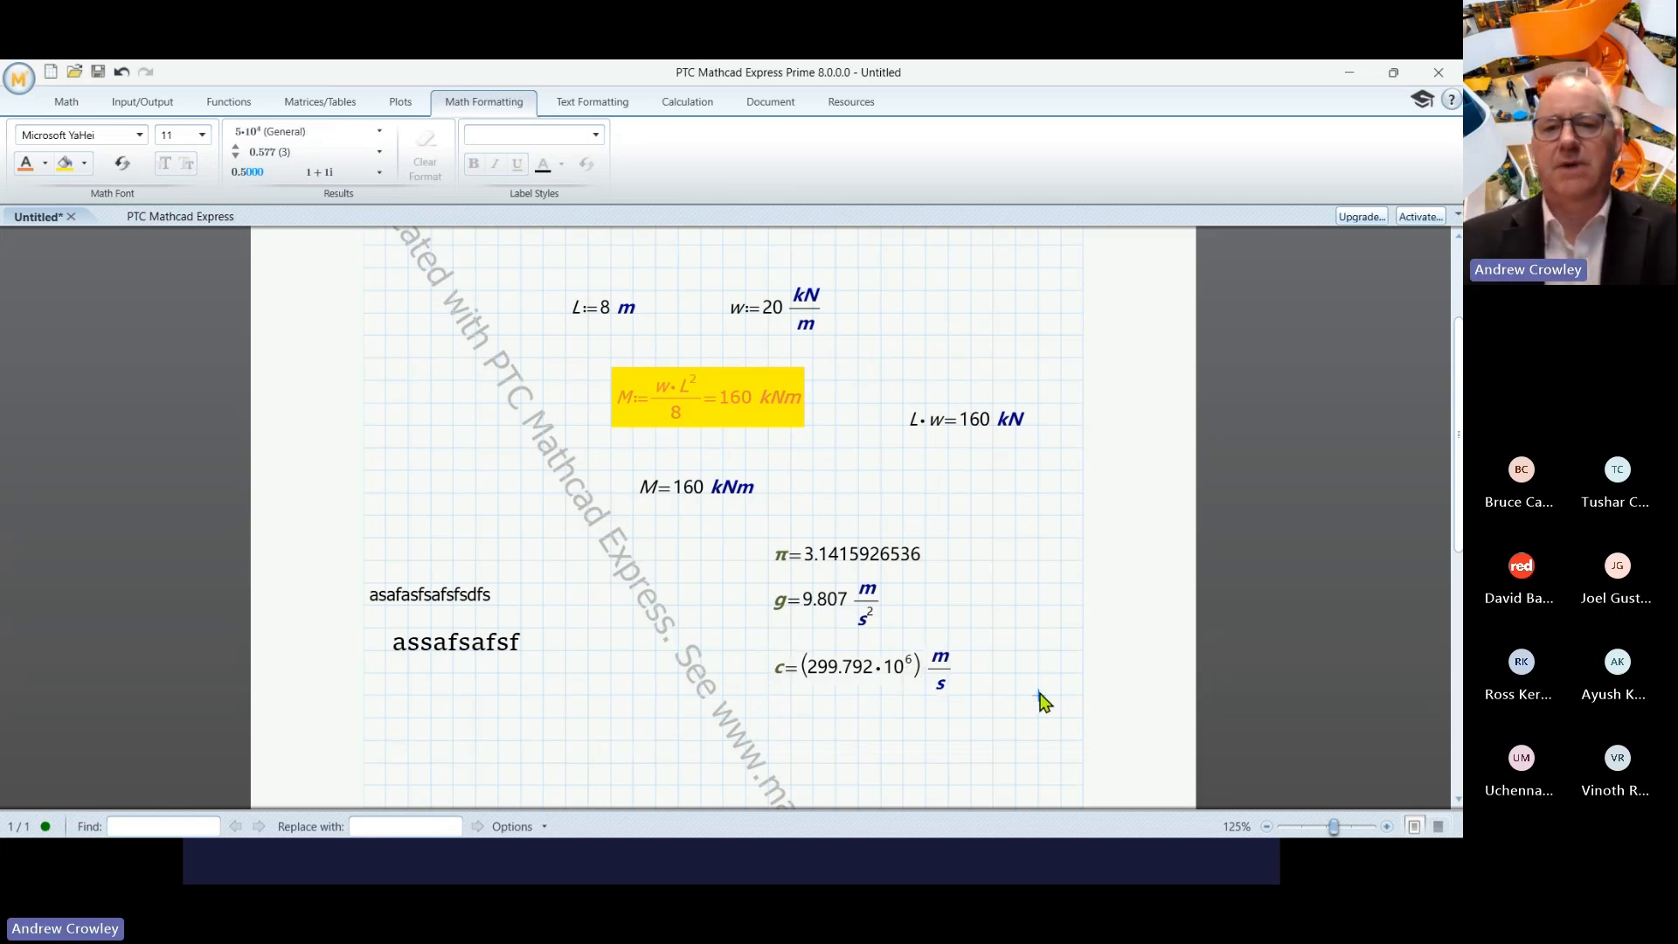
pyautogui.scroll(-5, 1040, 702)
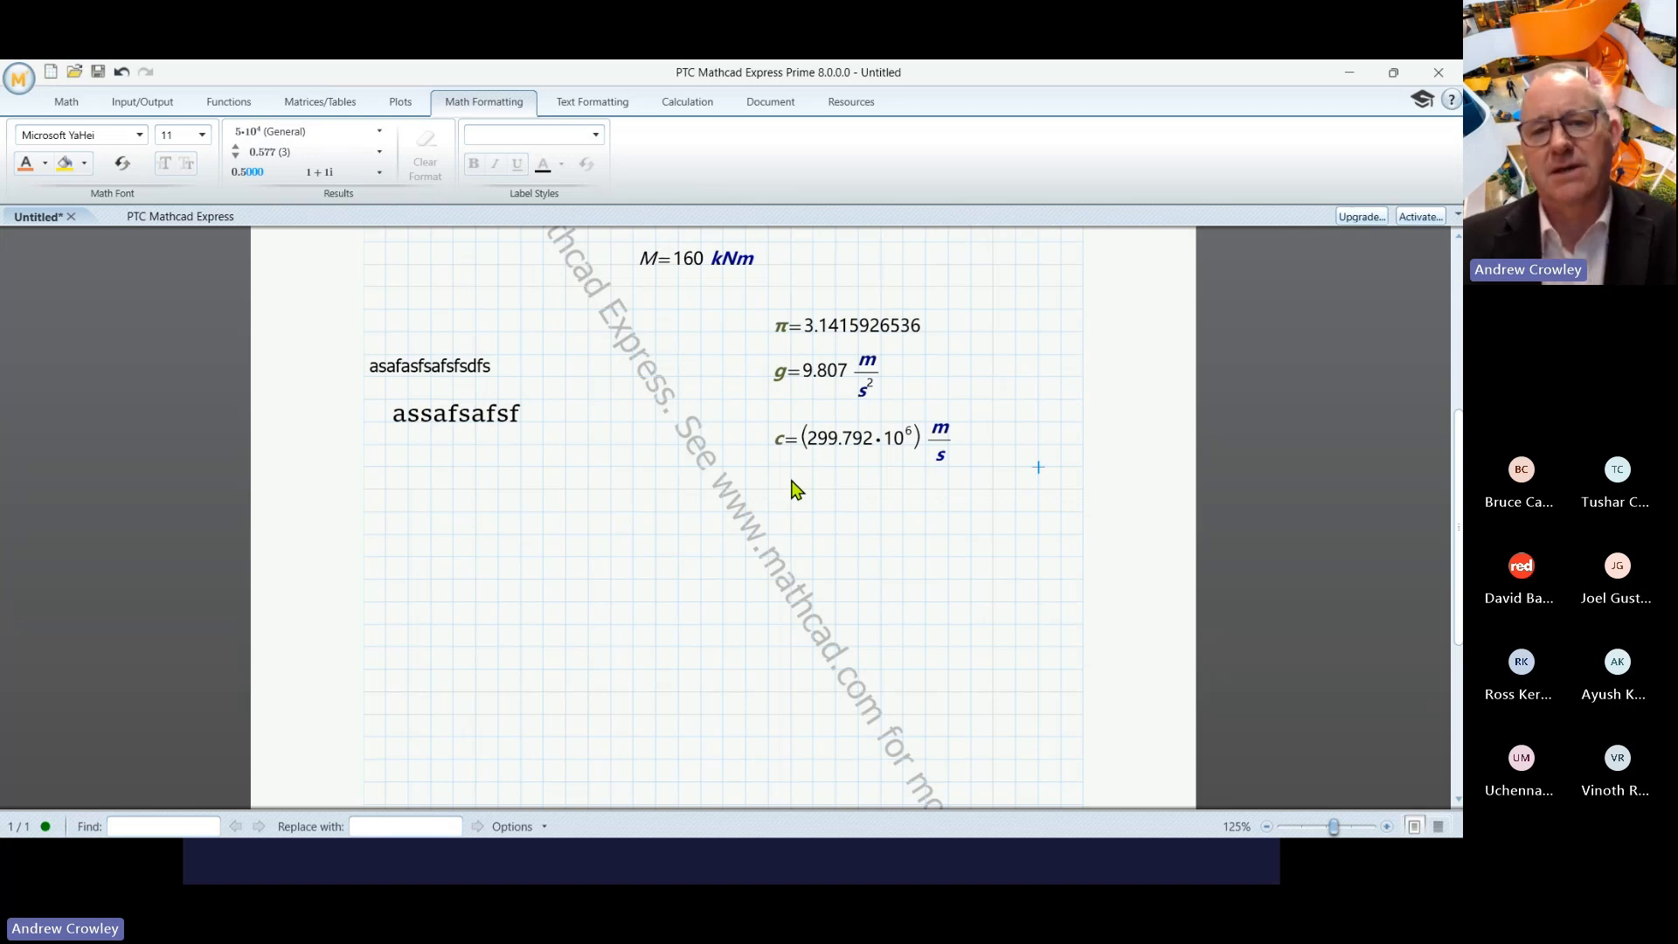
# - Define c := 10 m below the constants and evaluate it to show c = 10 m
pyautogui.click(790, 513)
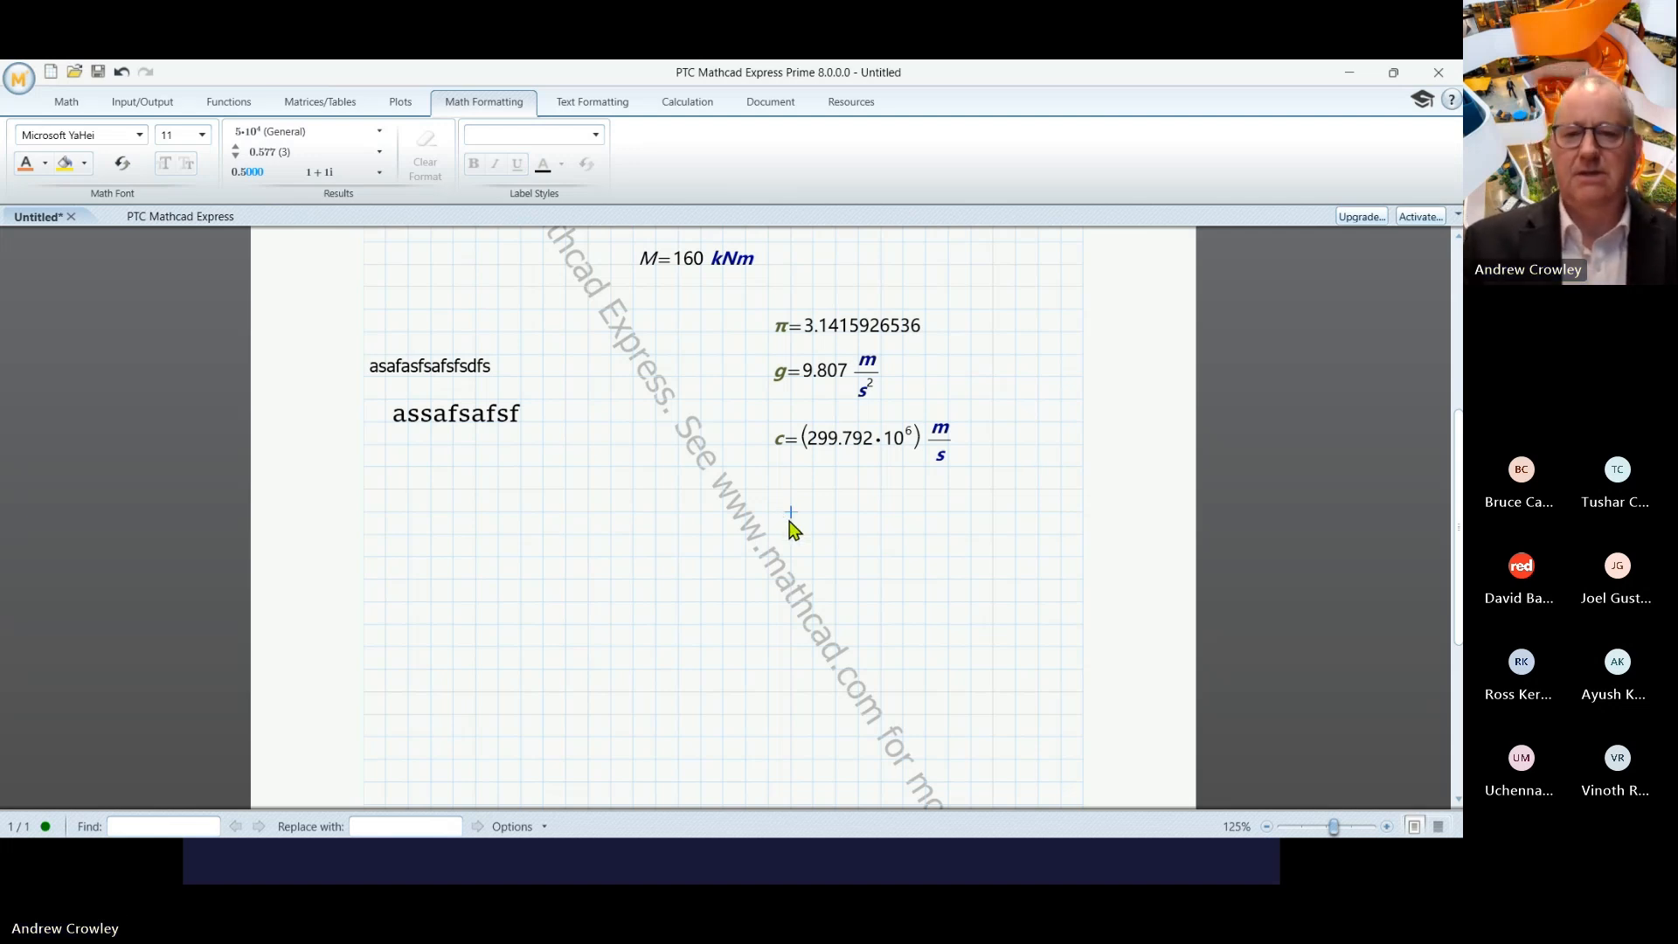
pyautogui.write('c:=10*m')
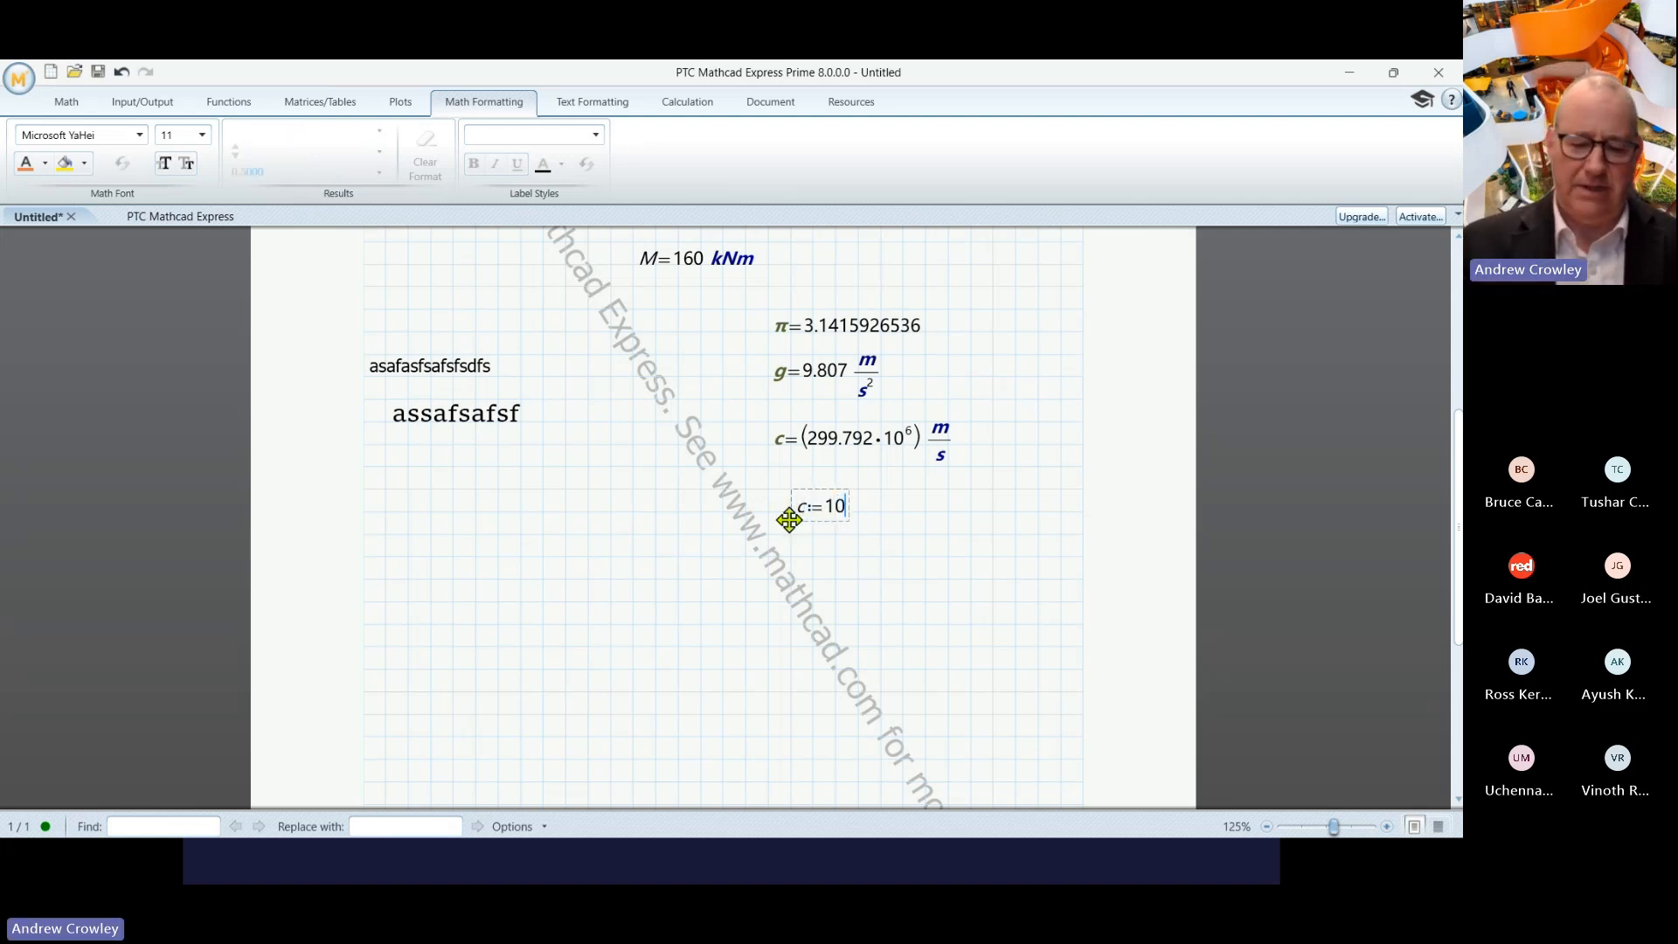
pyautogui.click(925, 558)
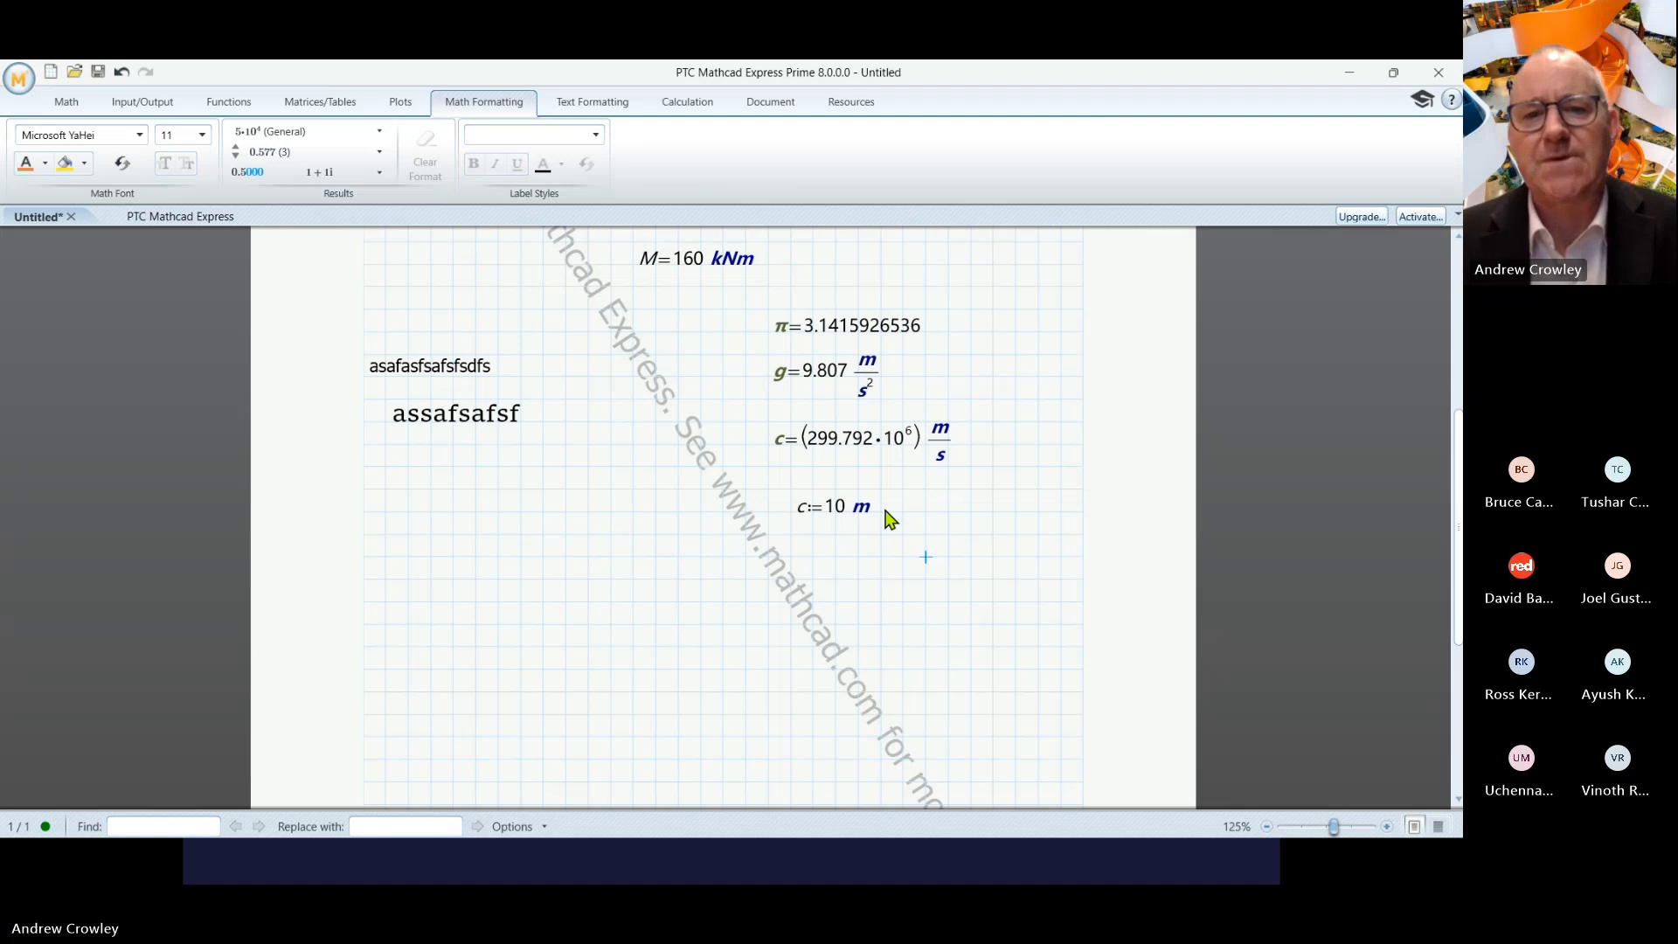
pyautogui.click(854, 567)
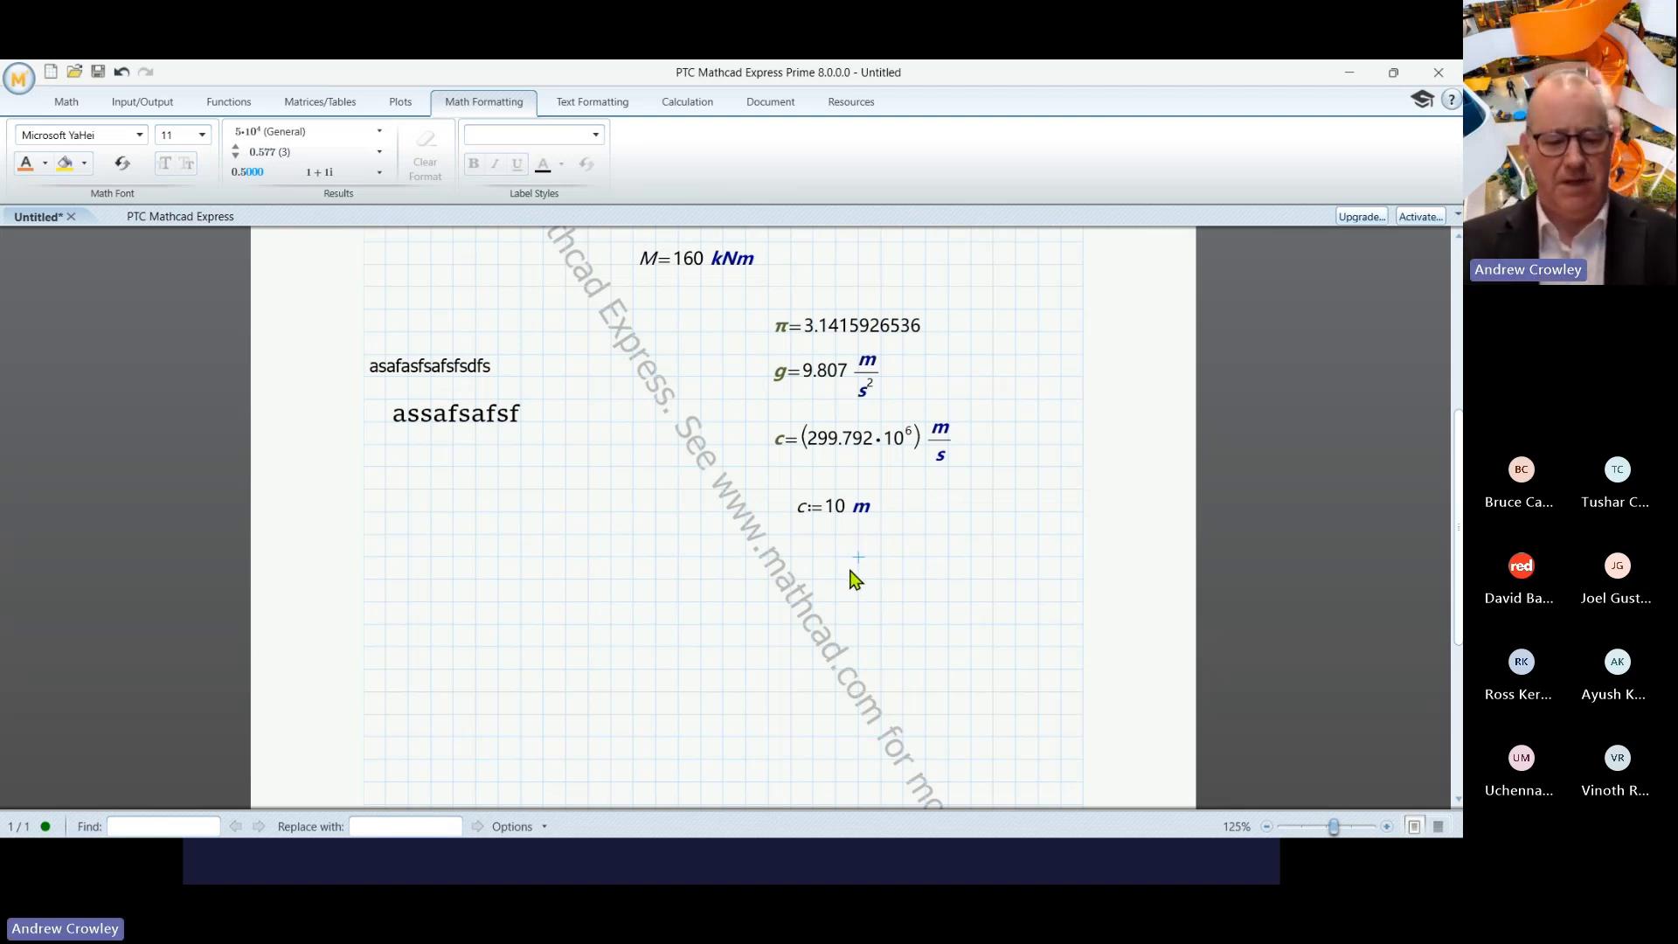
pyautogui.write('c=10·m')
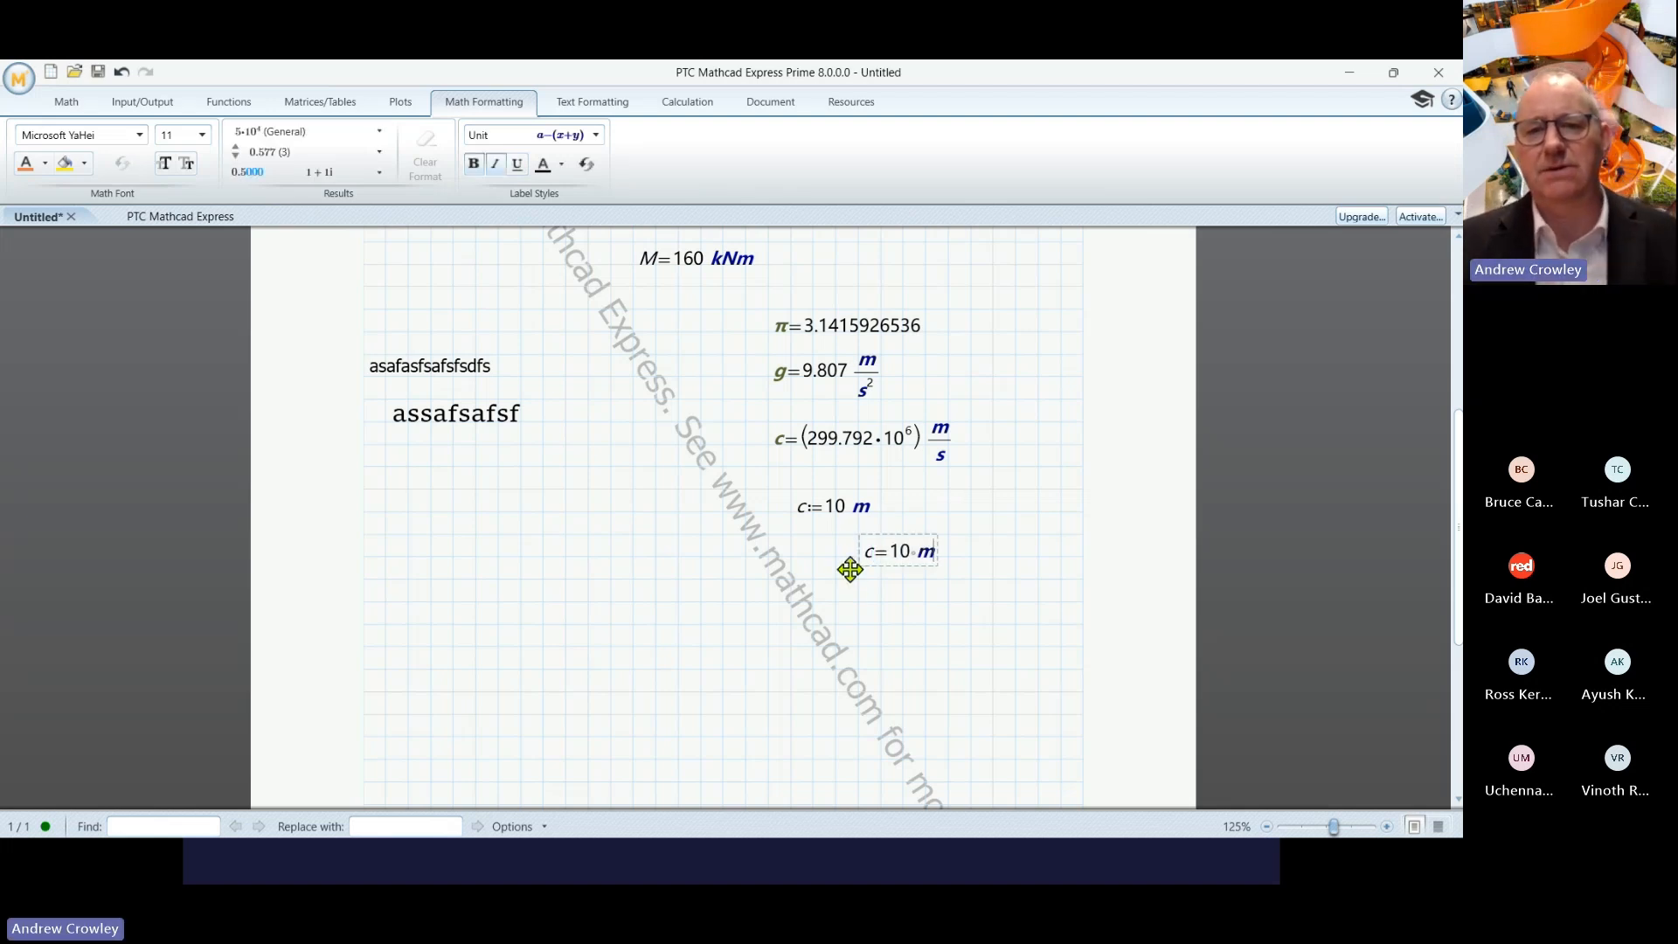
pyautogui.click(936, 599)
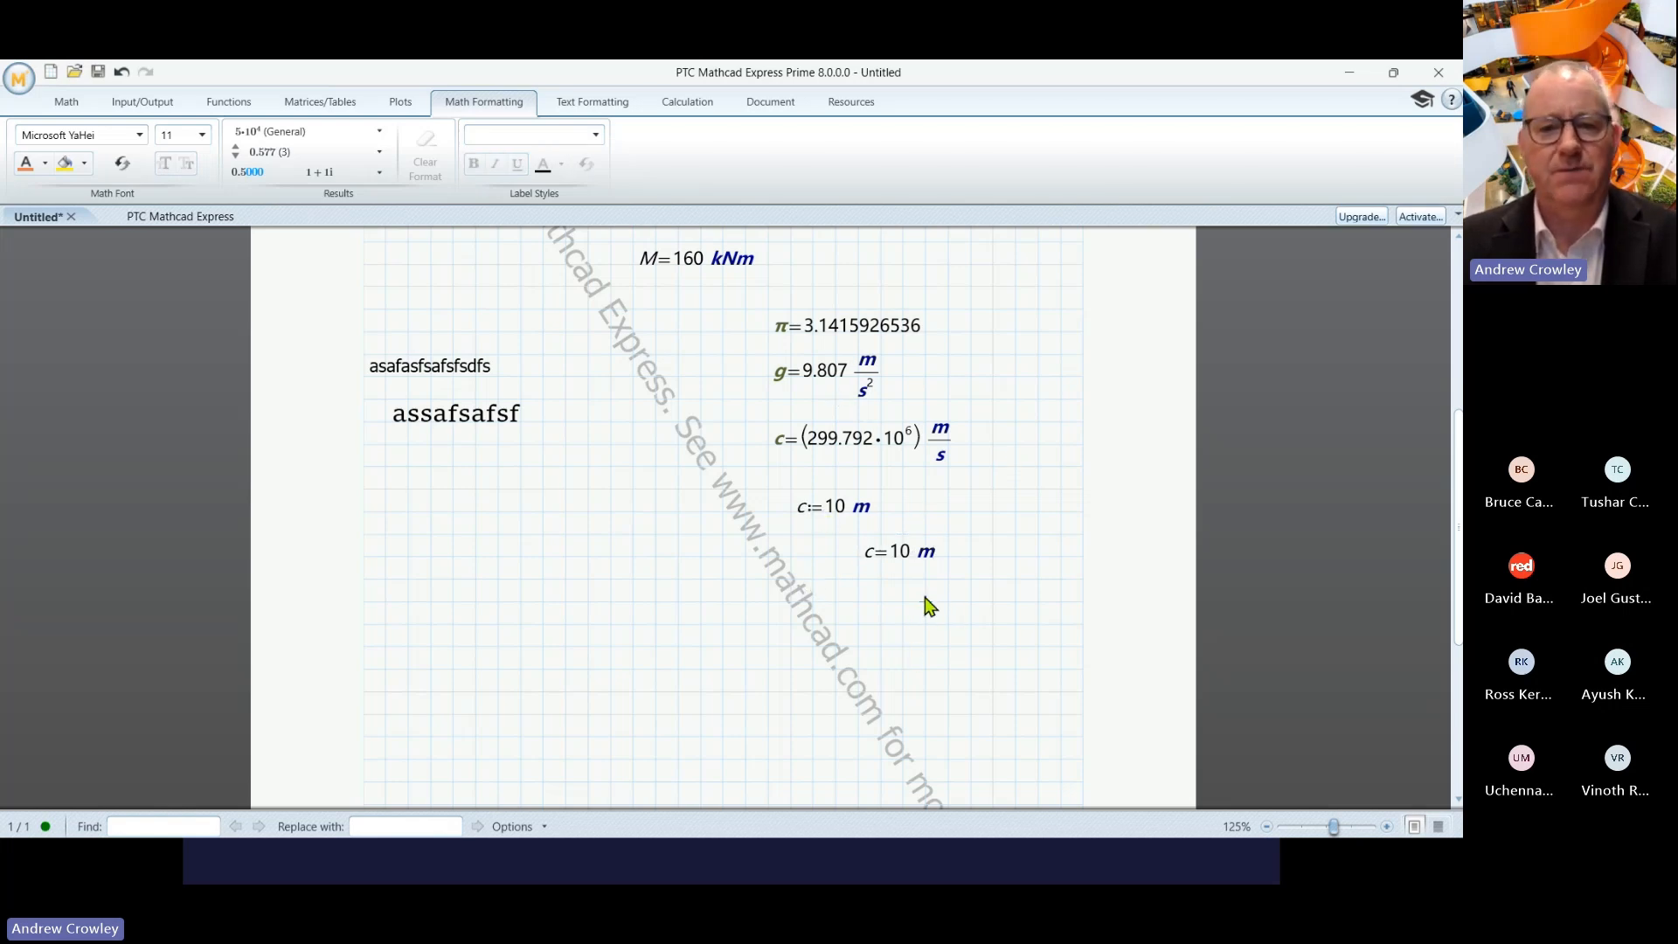
pyautogui.click(462, 581)
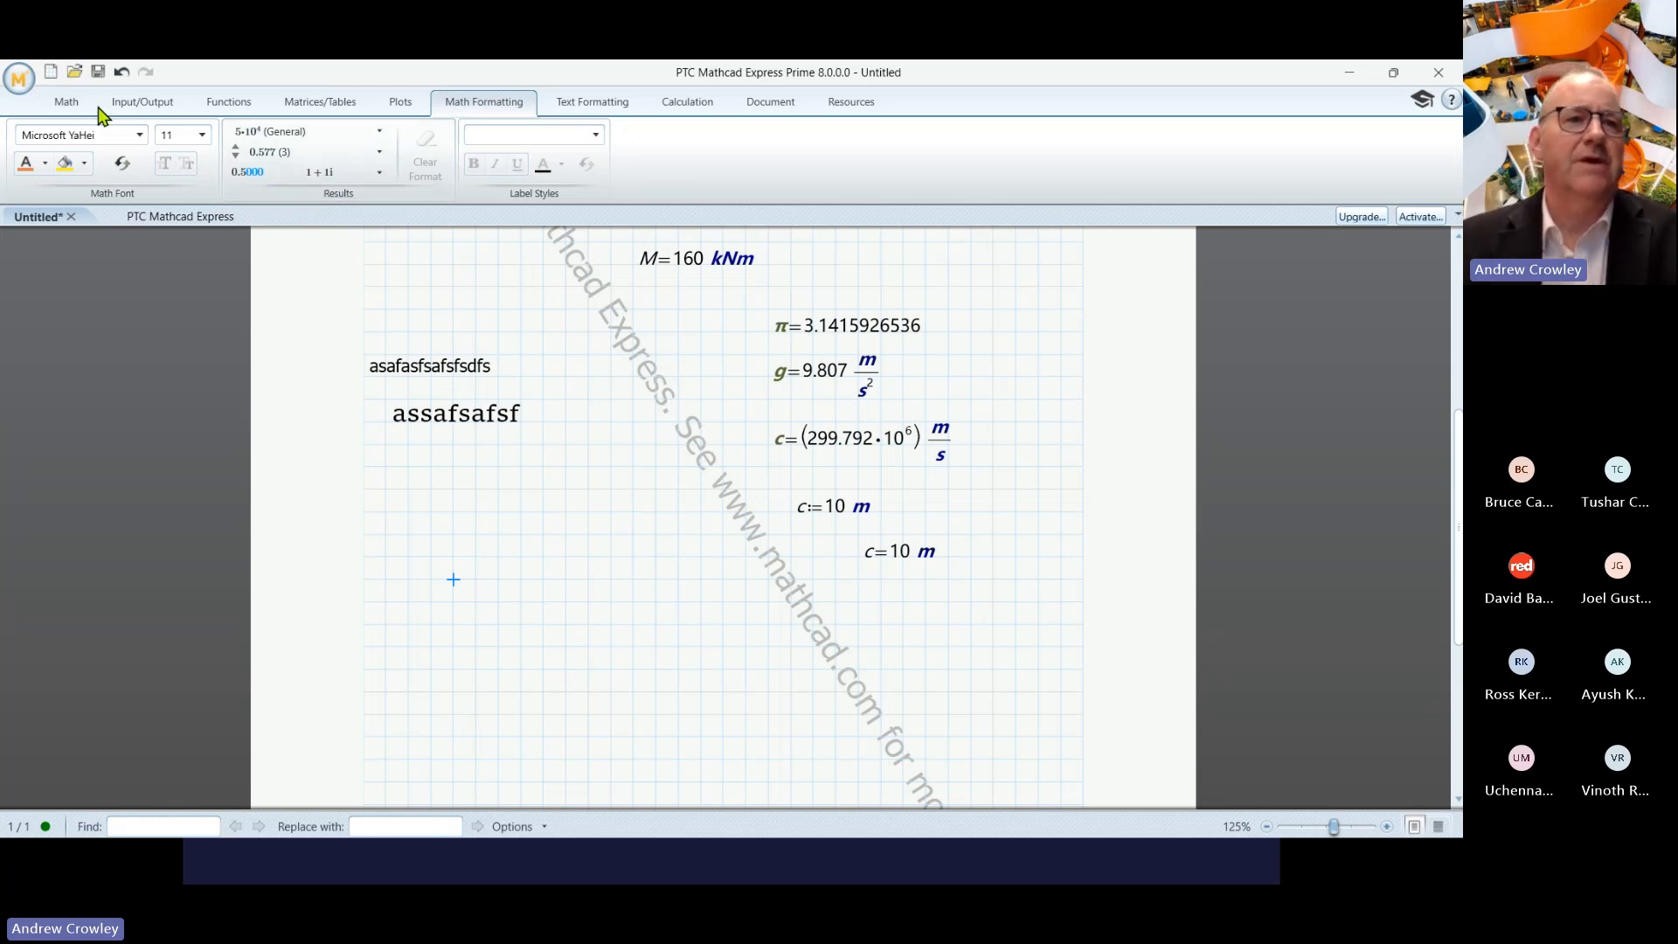
# - Define σ_f := 52 MPa, using the Symbols σ and a subscript f, below the text regions
pyautogui.click(68, 103)
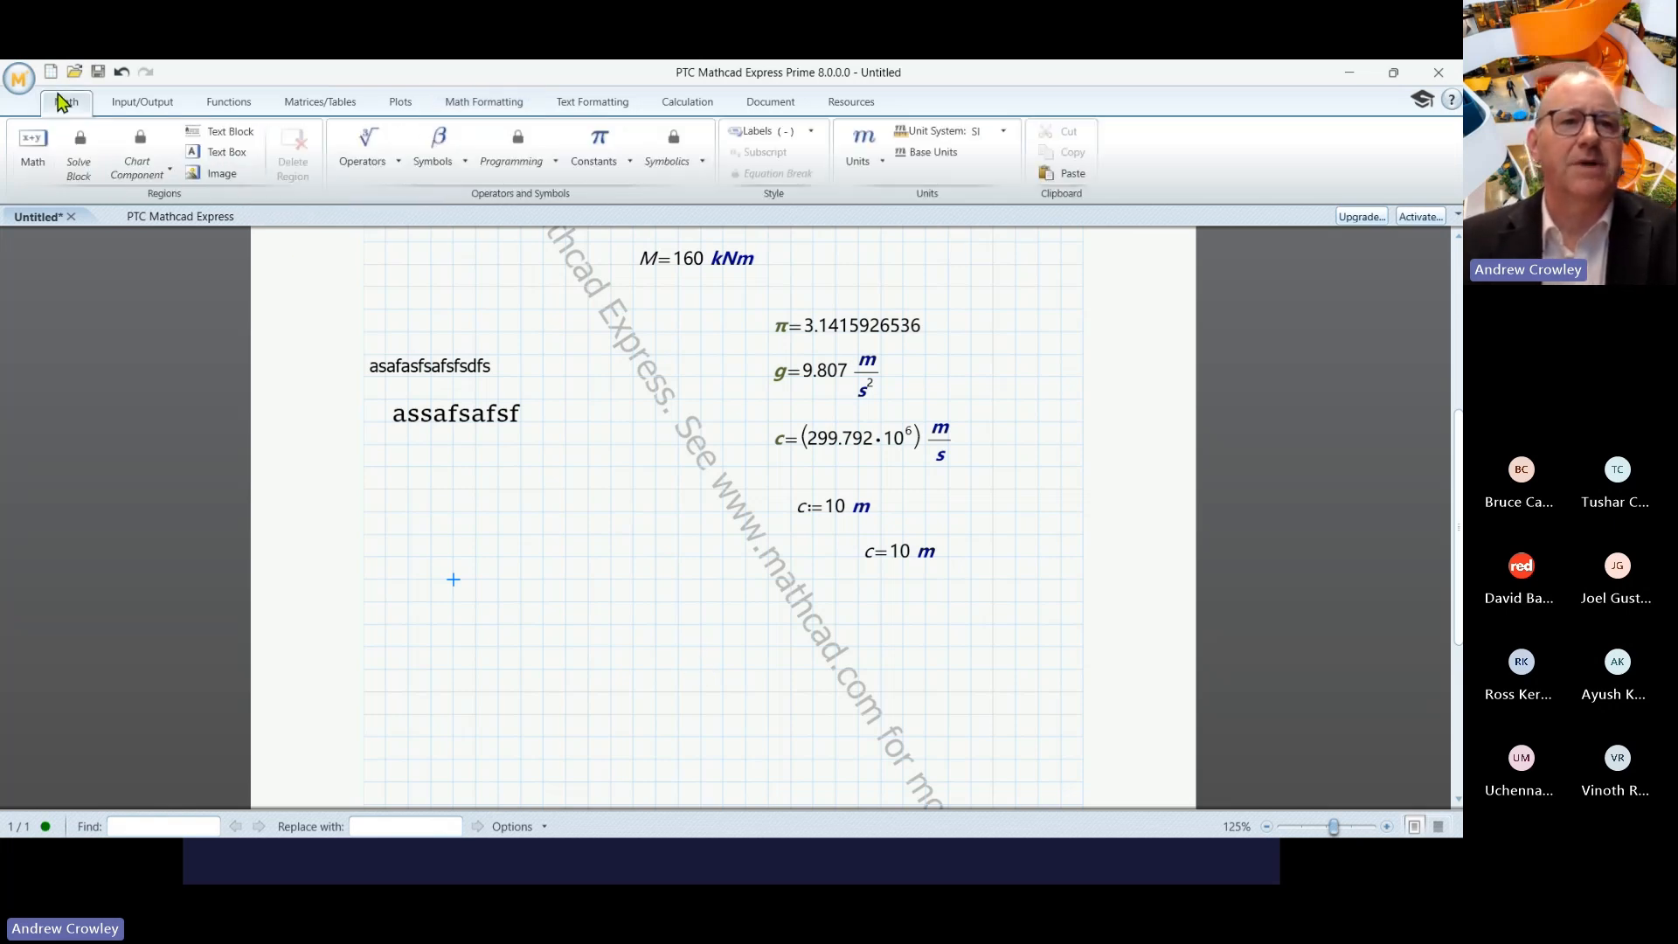
pyautogui.click(461, 146)
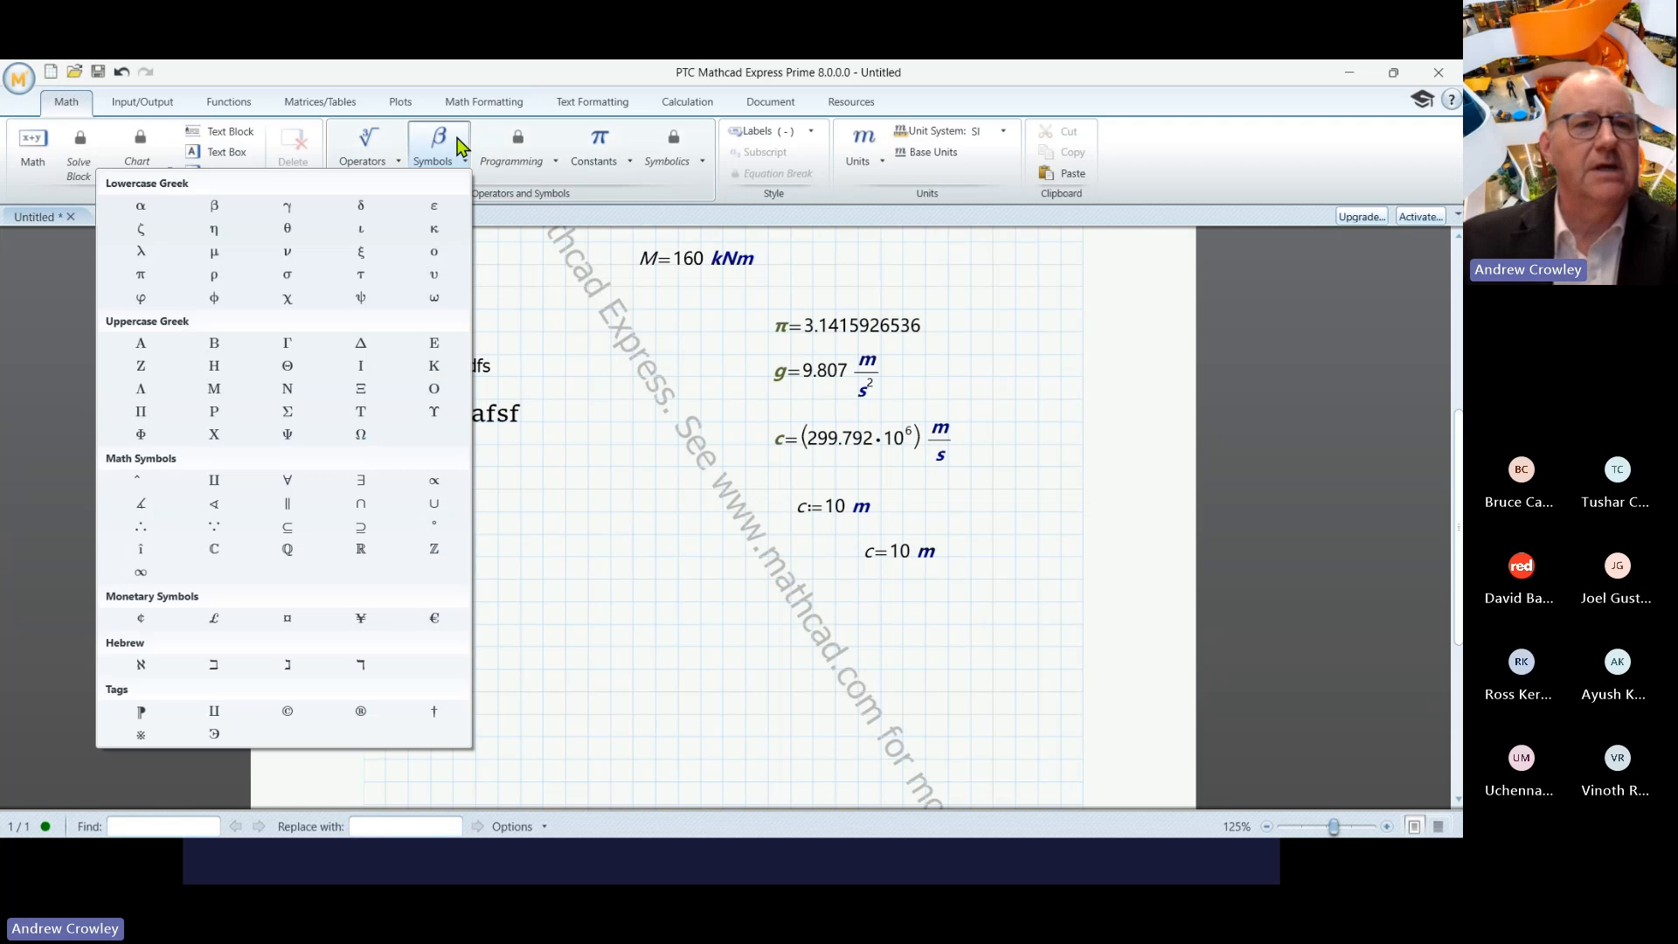
pyautogui.click(288, 274)
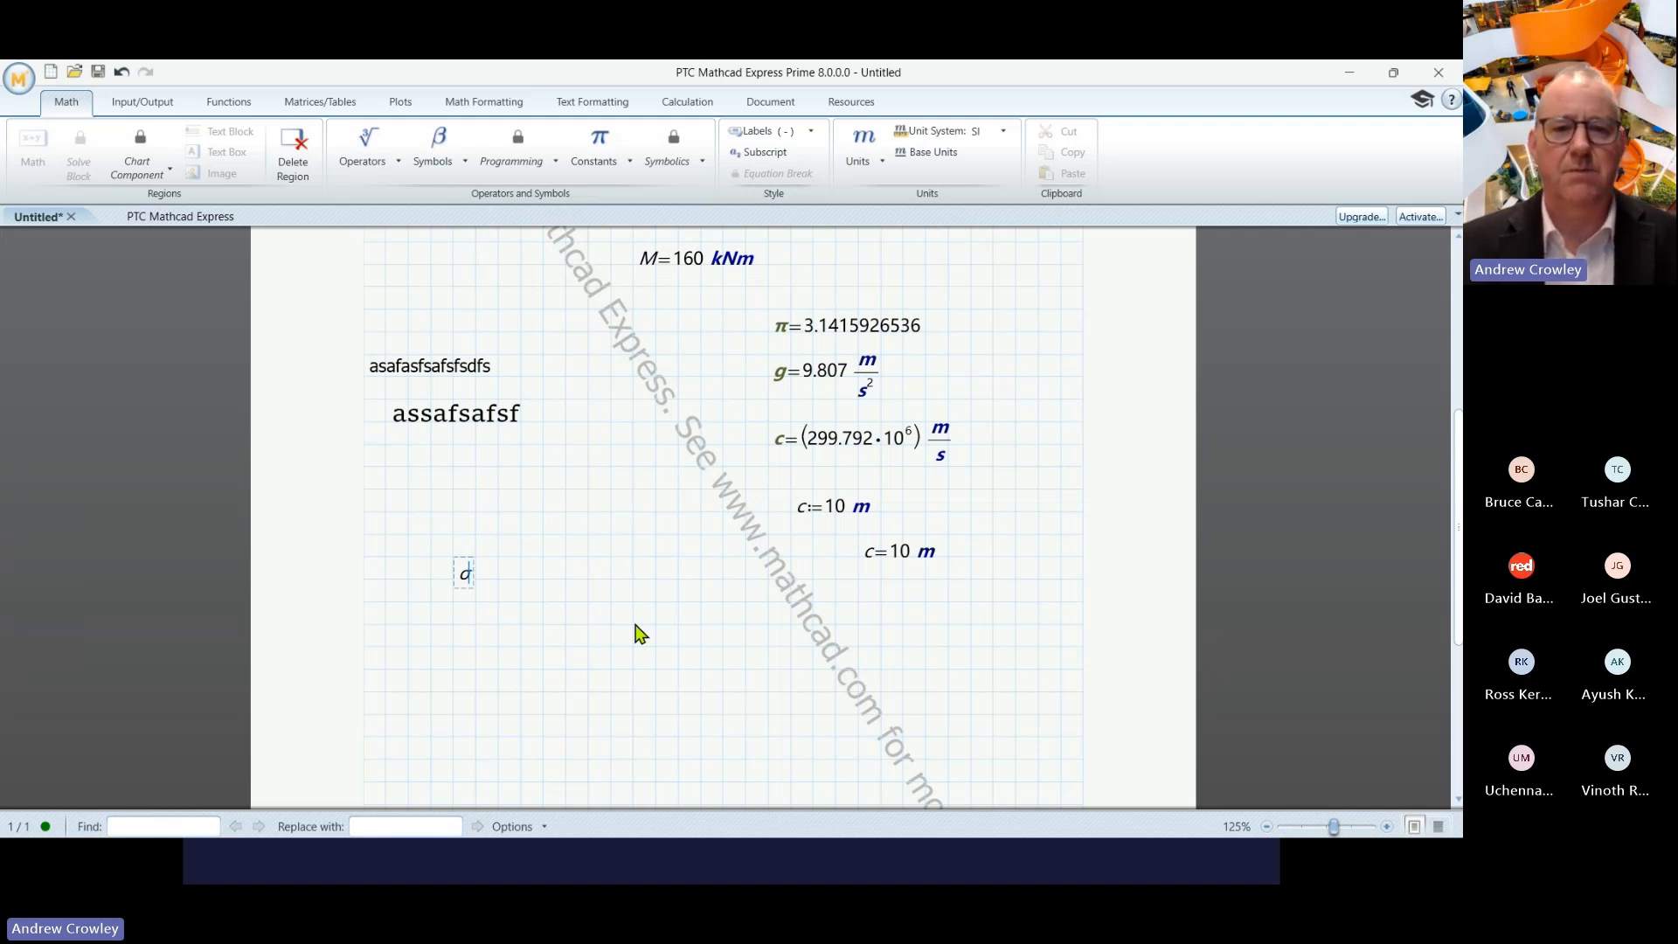
pyautogui.hotkey('ctrl', '-')
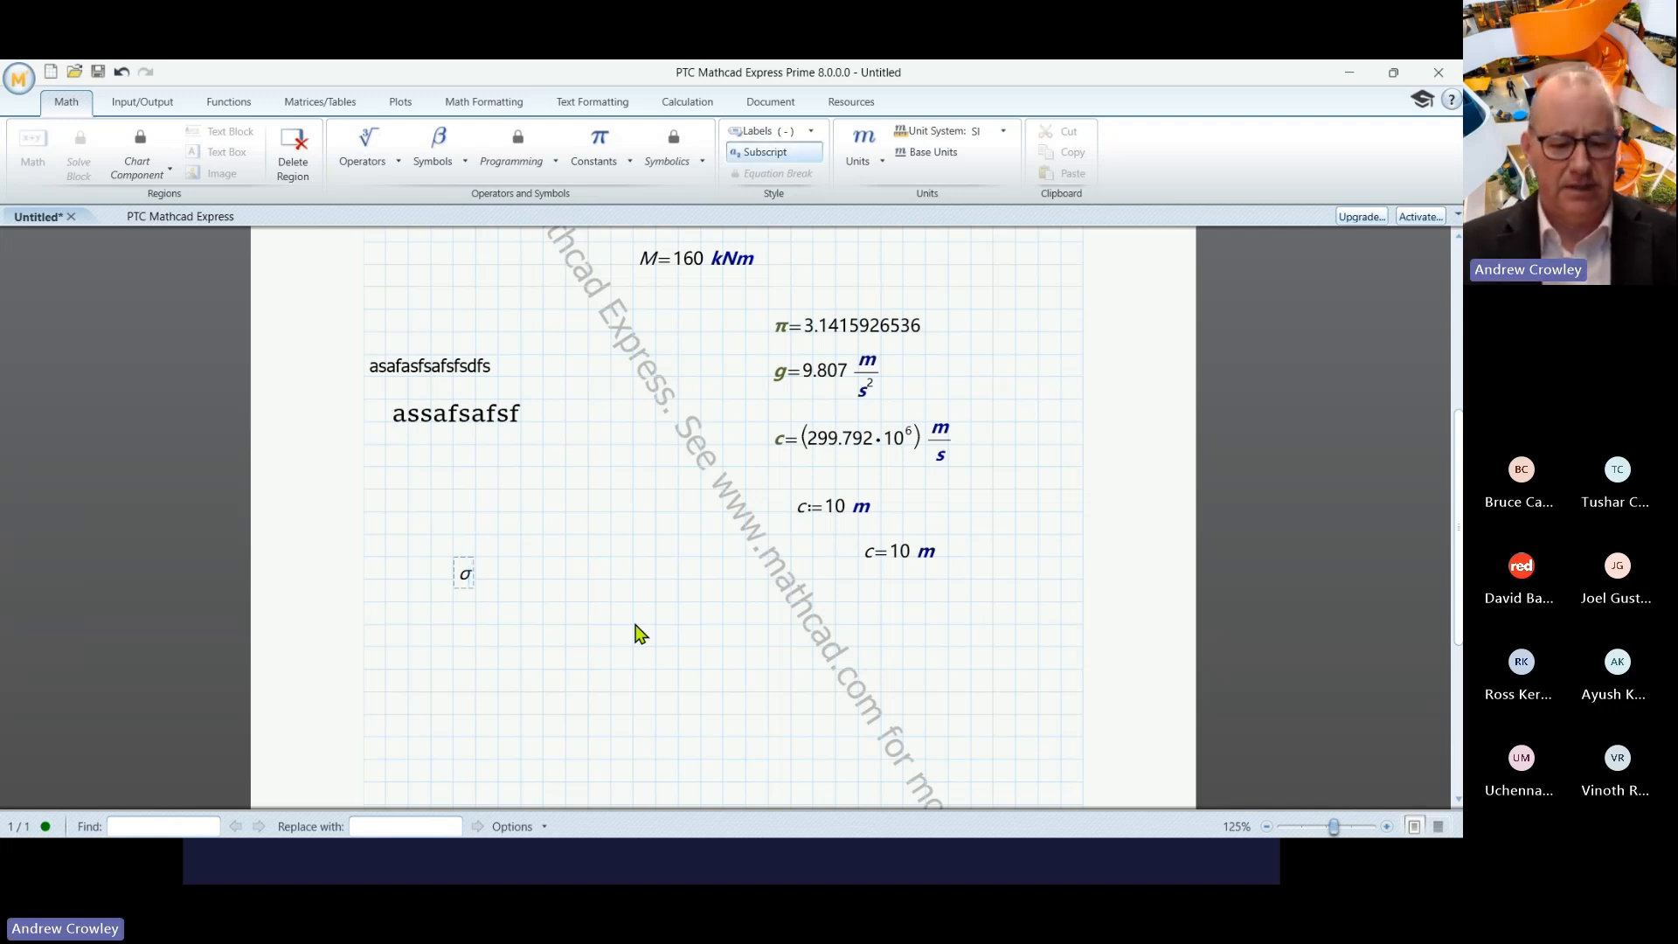
pyautogui.write('f')
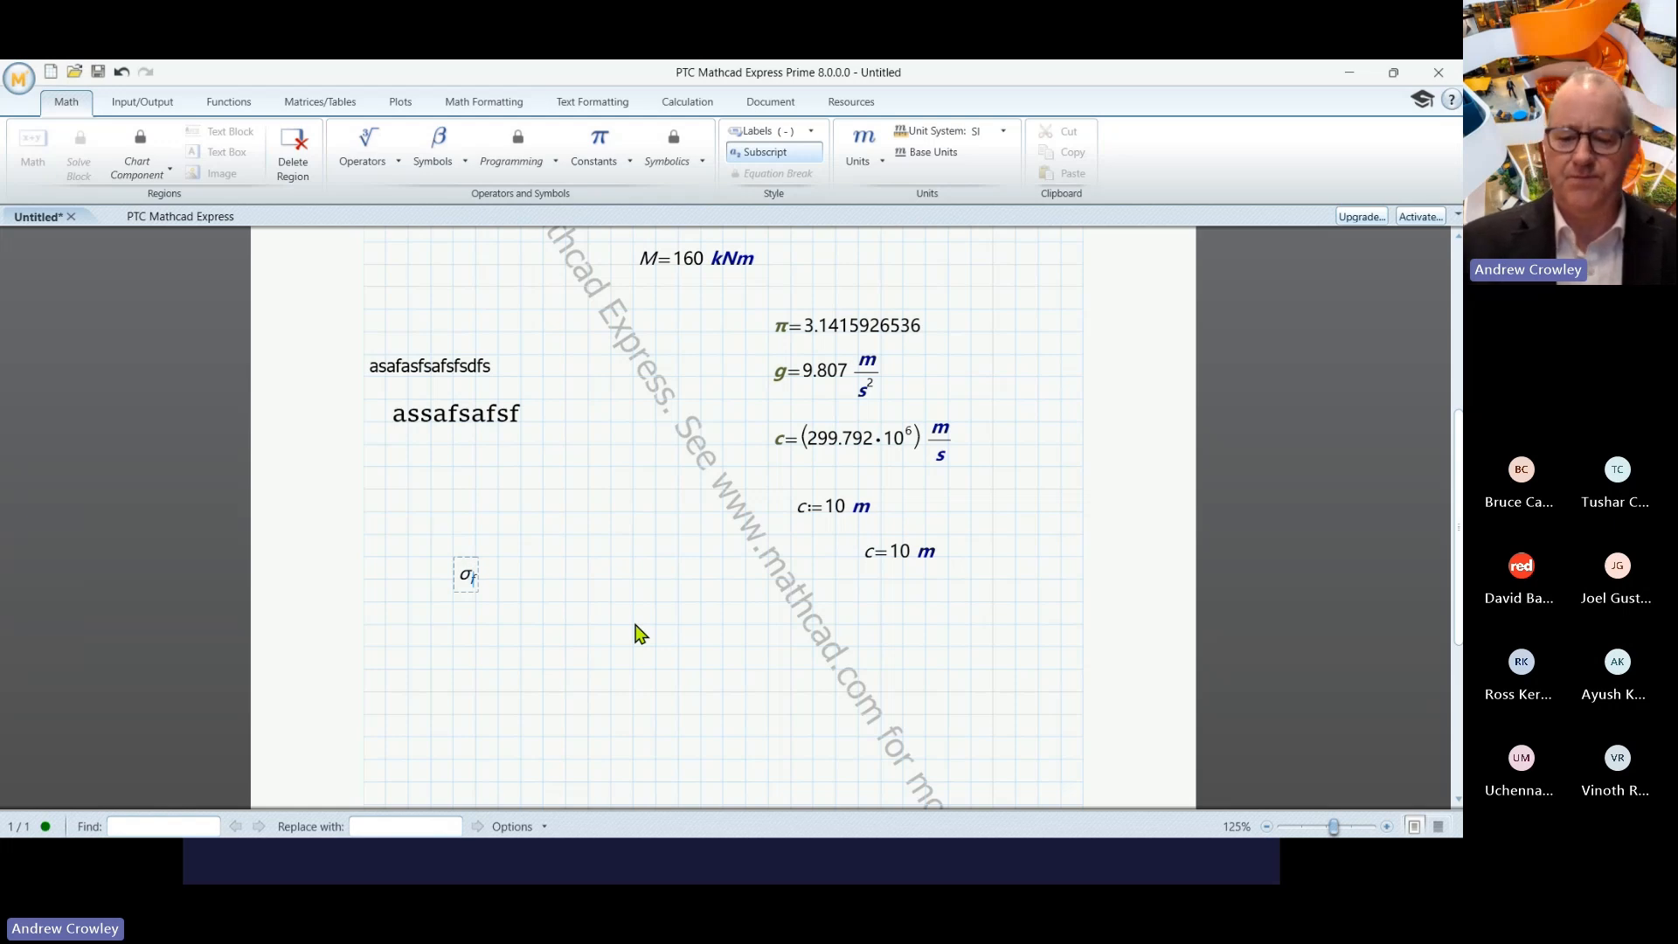
pyautogui.write(':=')
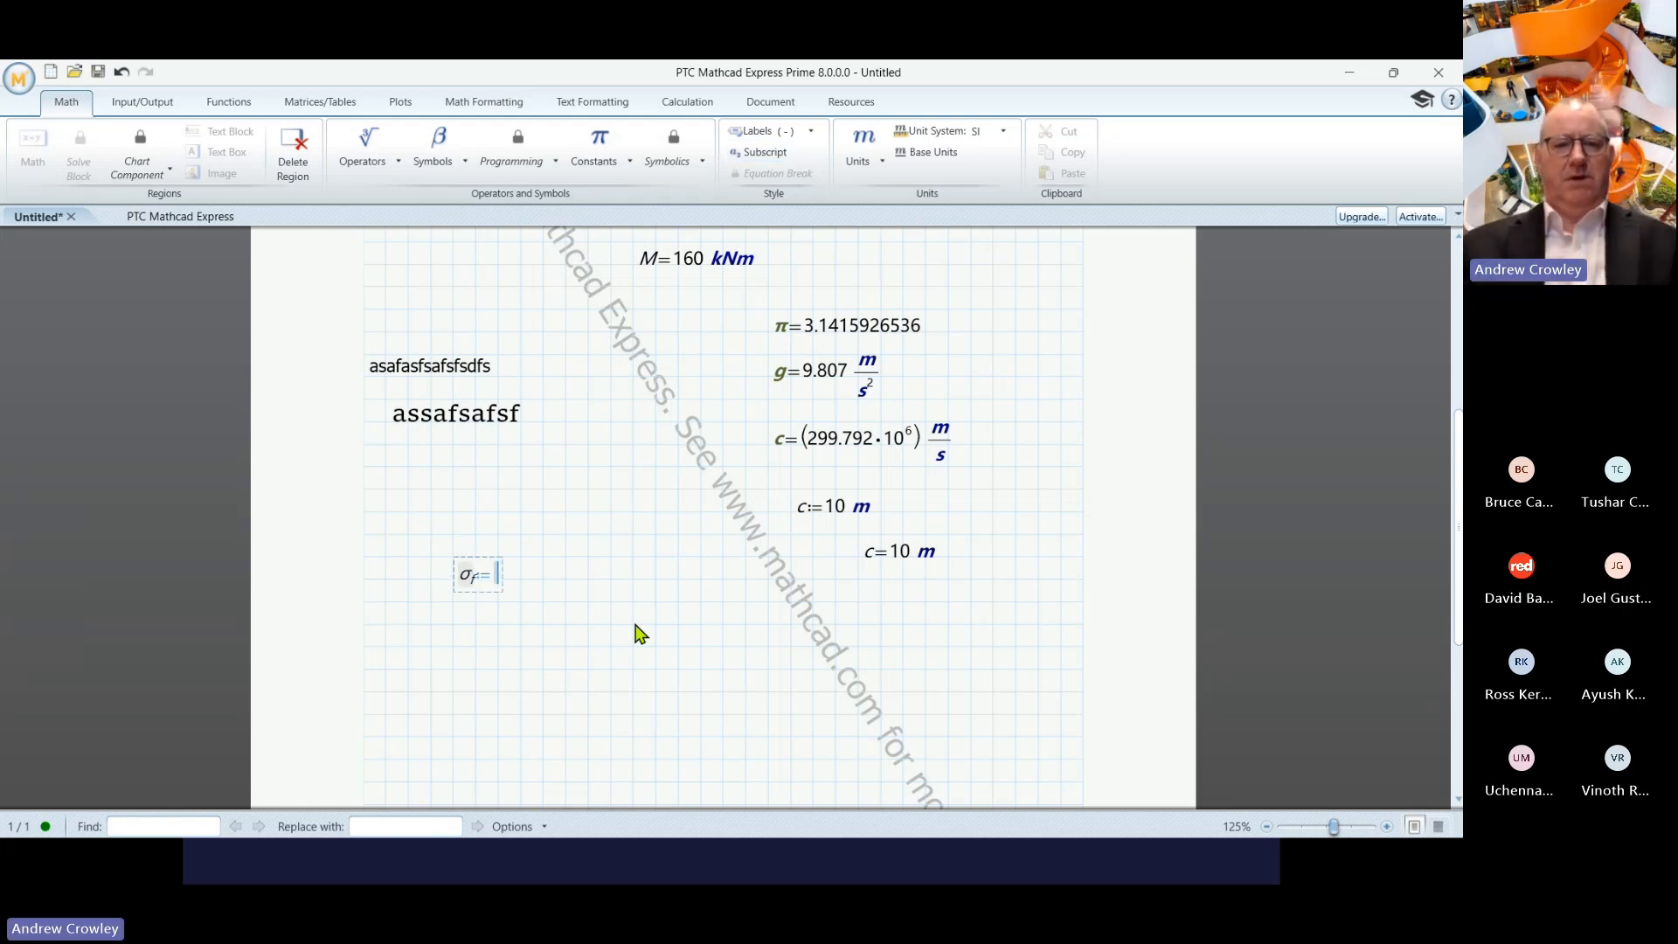
pyautogui.write('52')
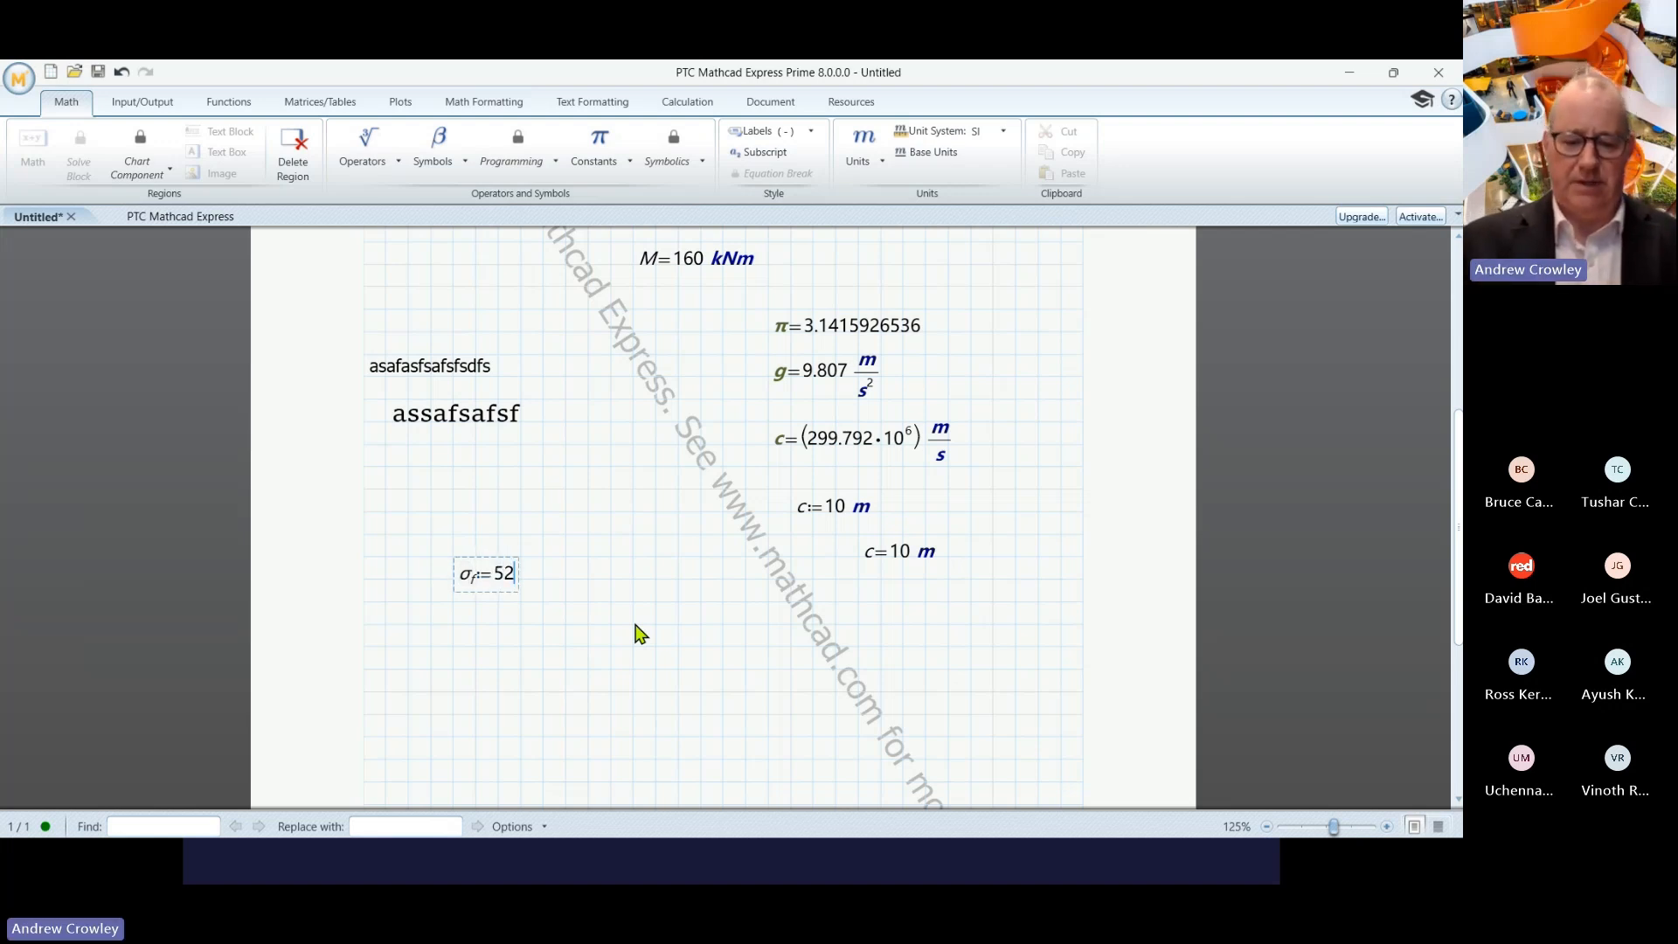
pyautogui.write('·MPa')
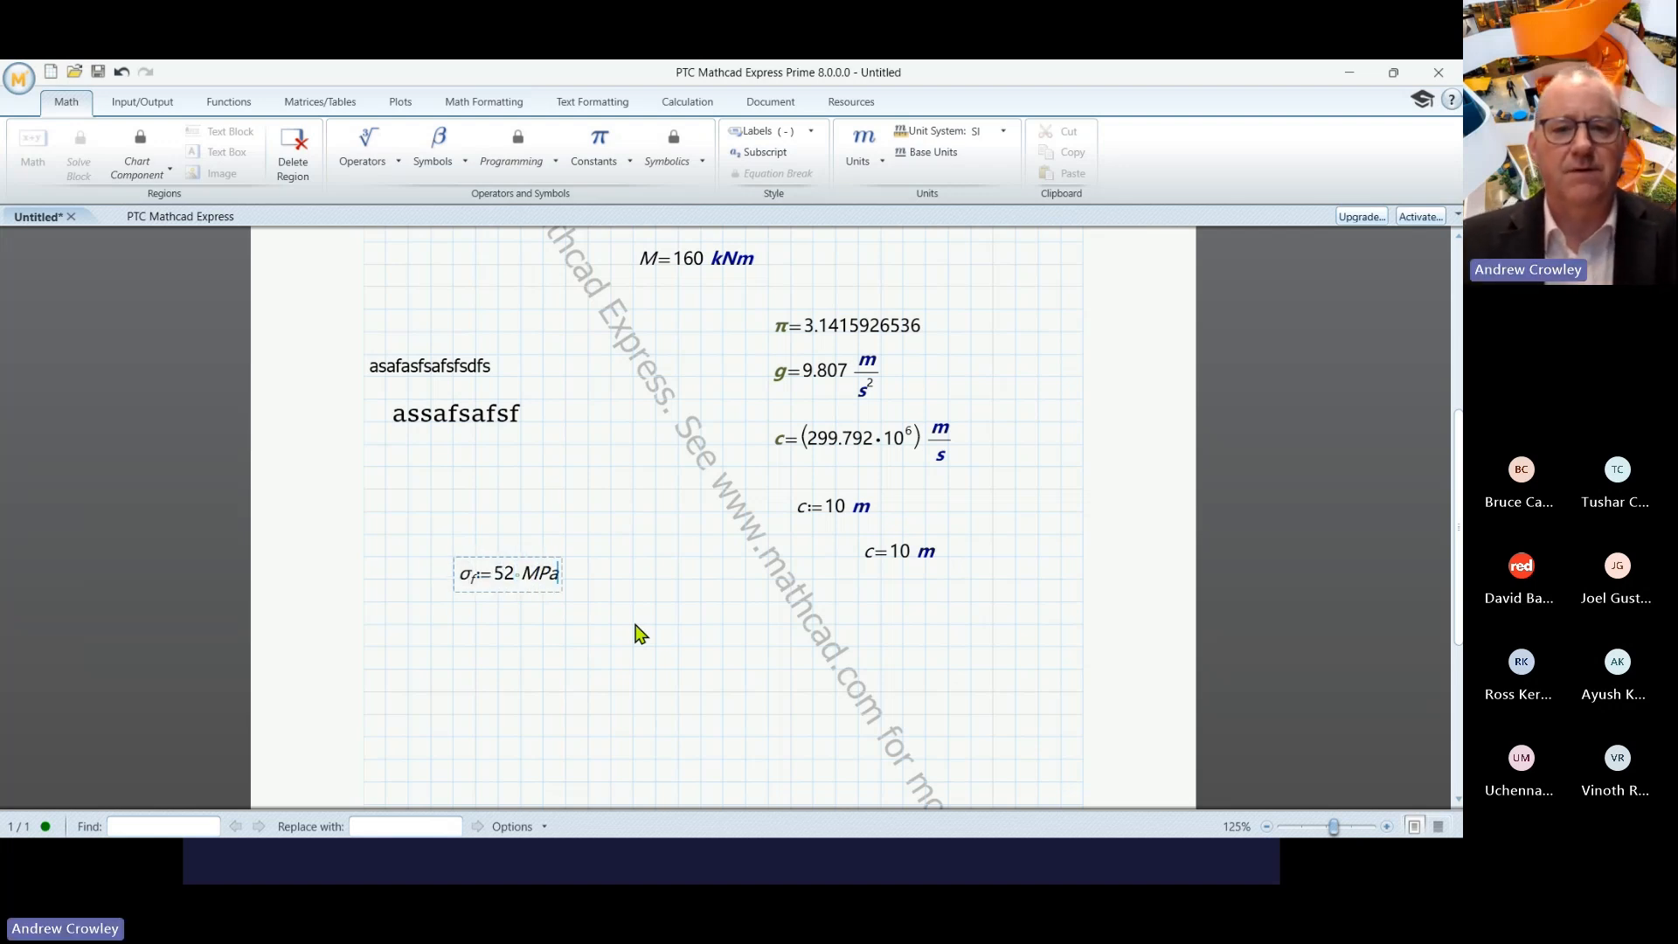
pyautogui.click(634, 626)
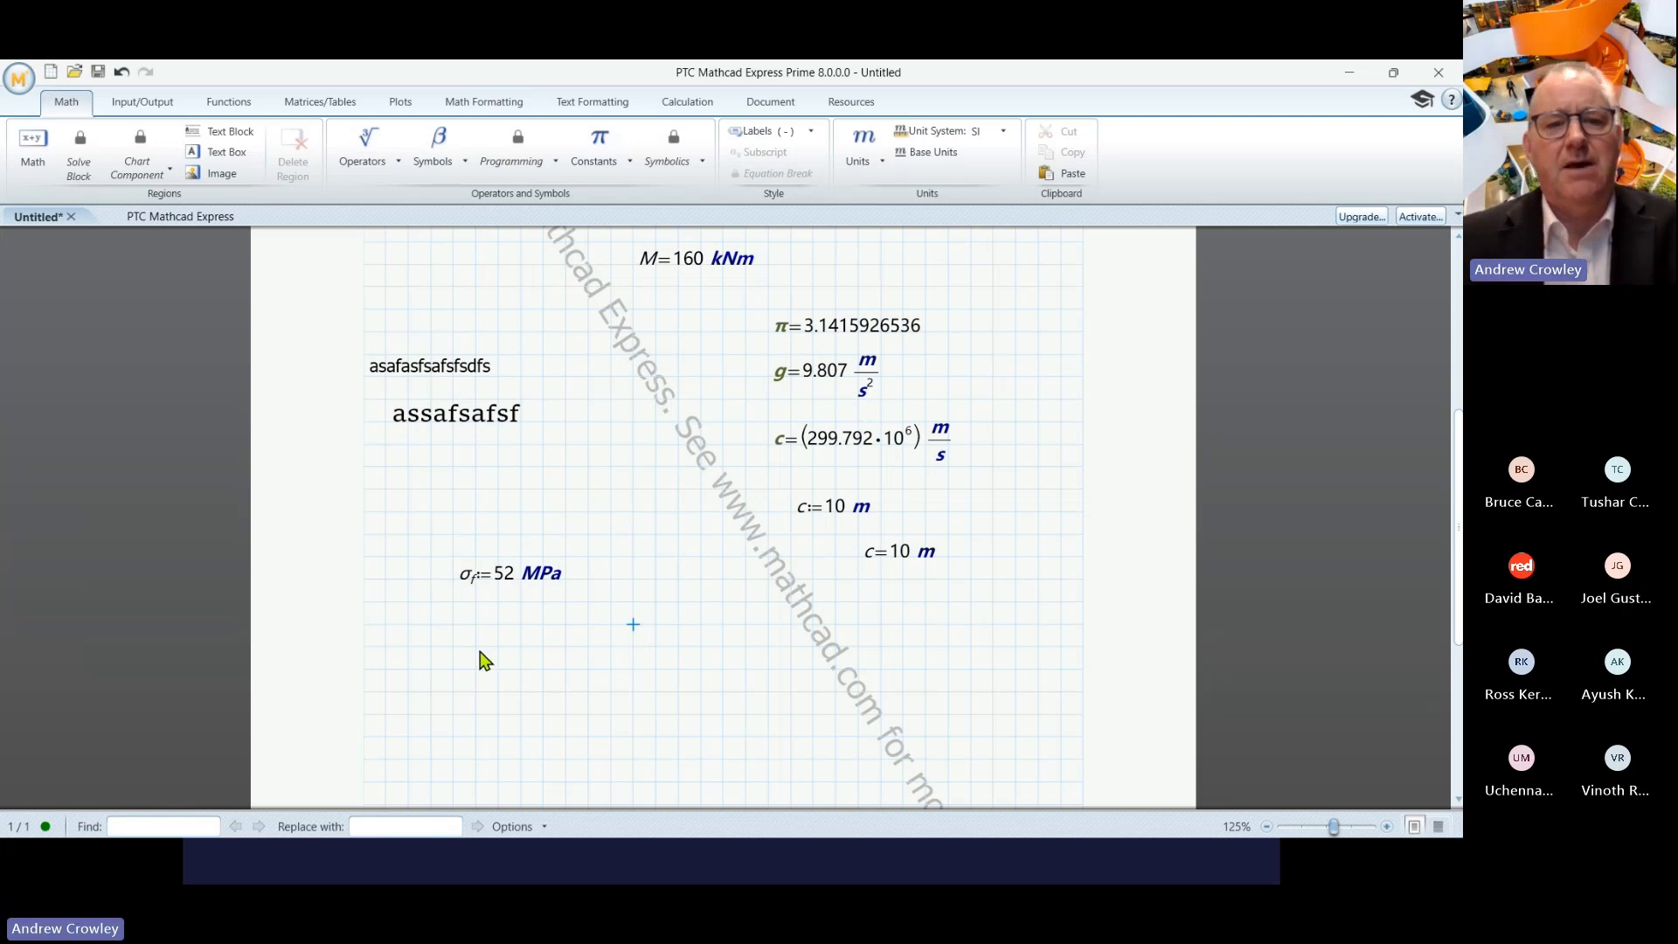
pyautogui.click(453, 647)
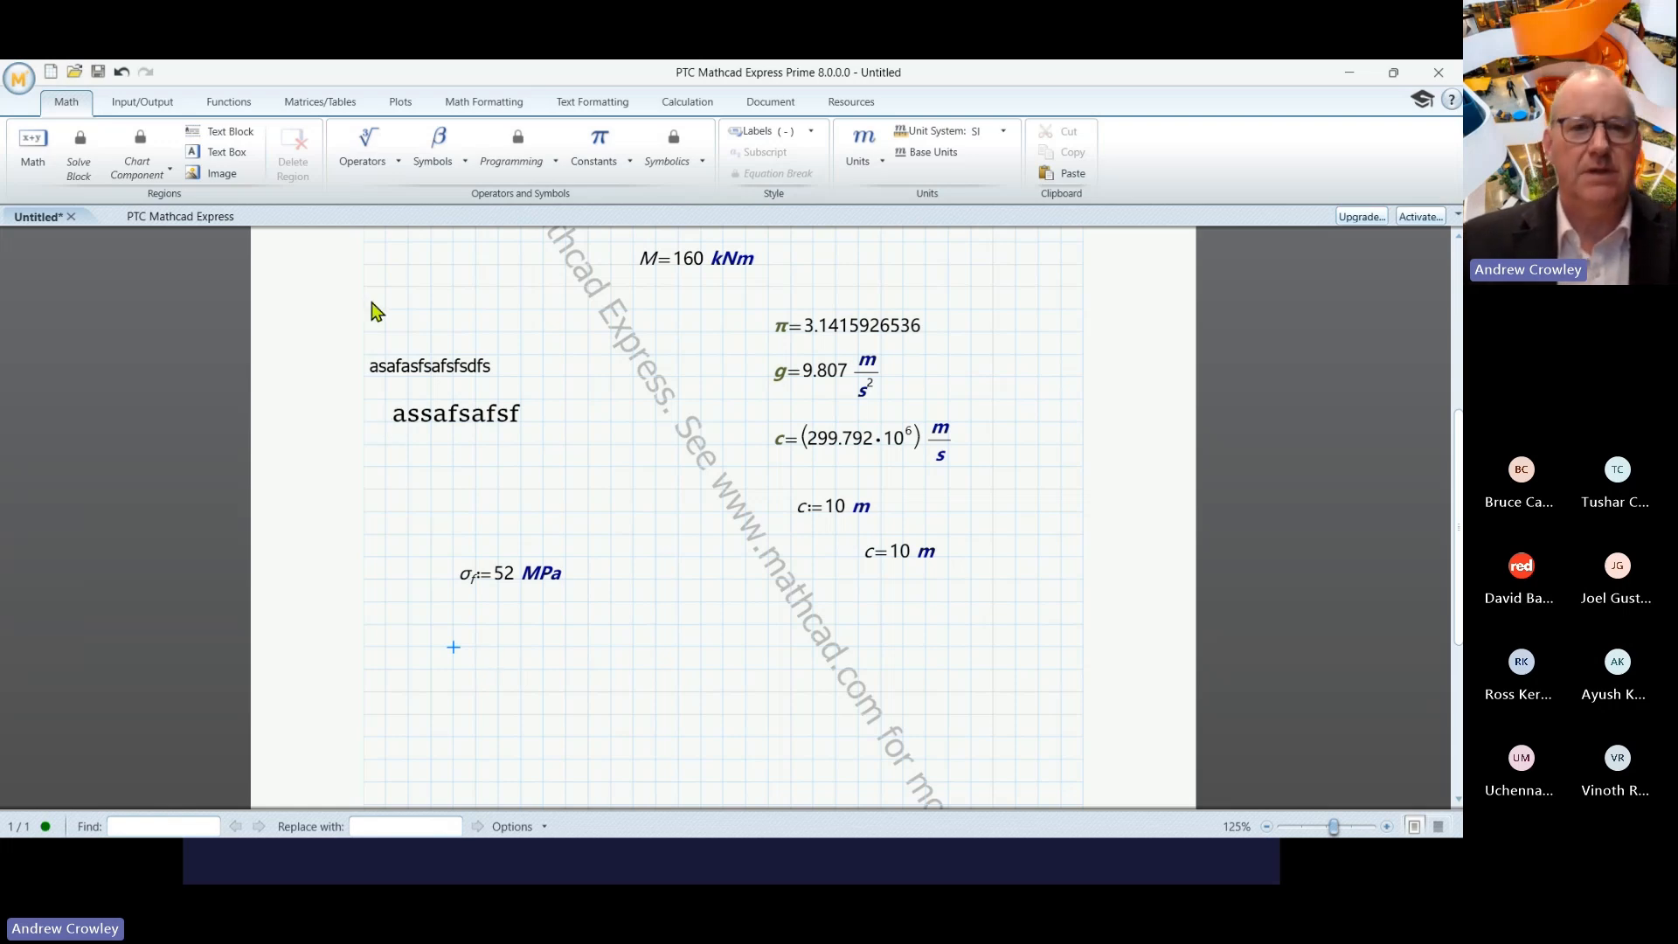
# - Insert the Greek letter θ below σ_f and start an exponent on it
pyautogui.click(433, 154)
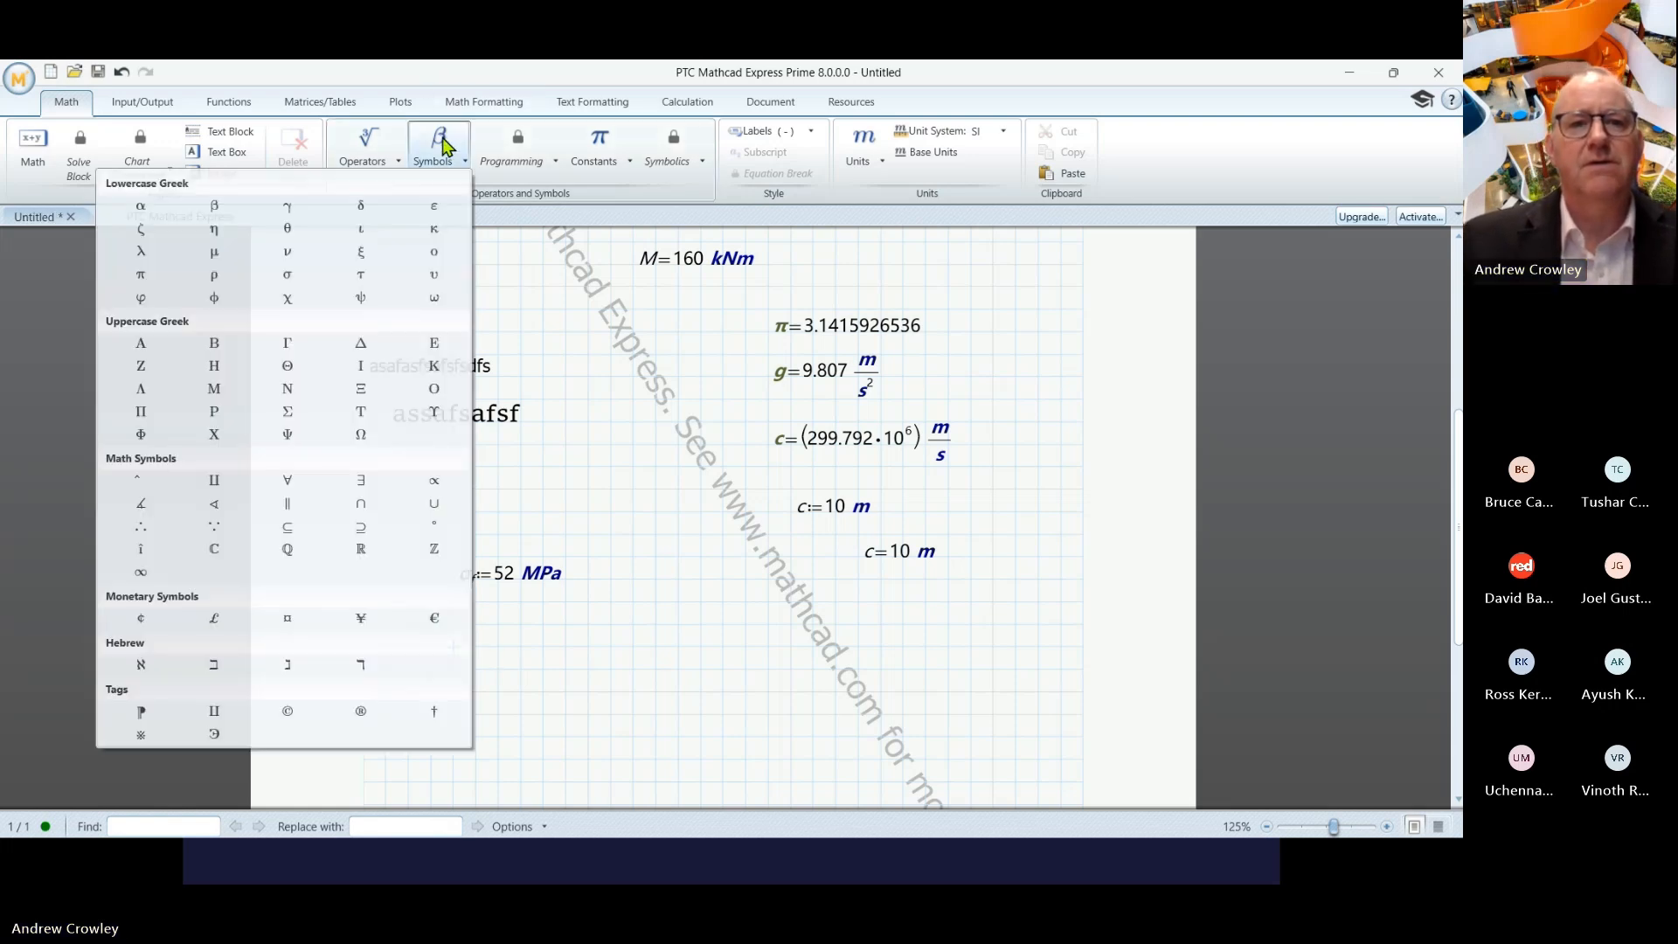
pyautogui.click(287, 230)
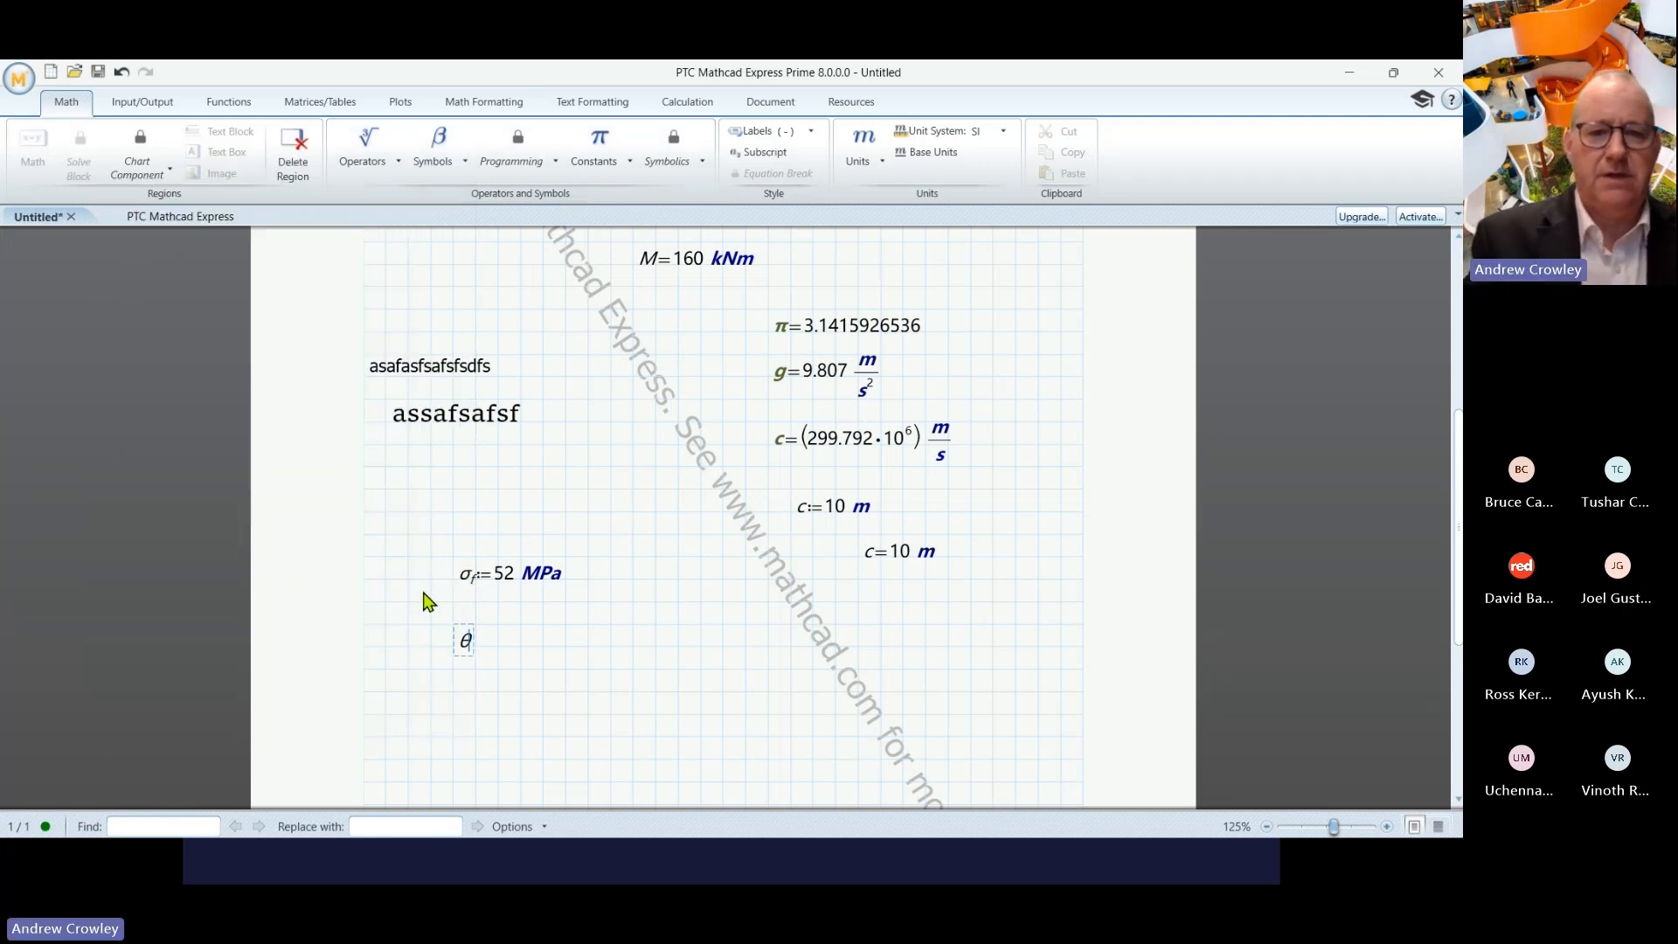
pyautogui.write('^')
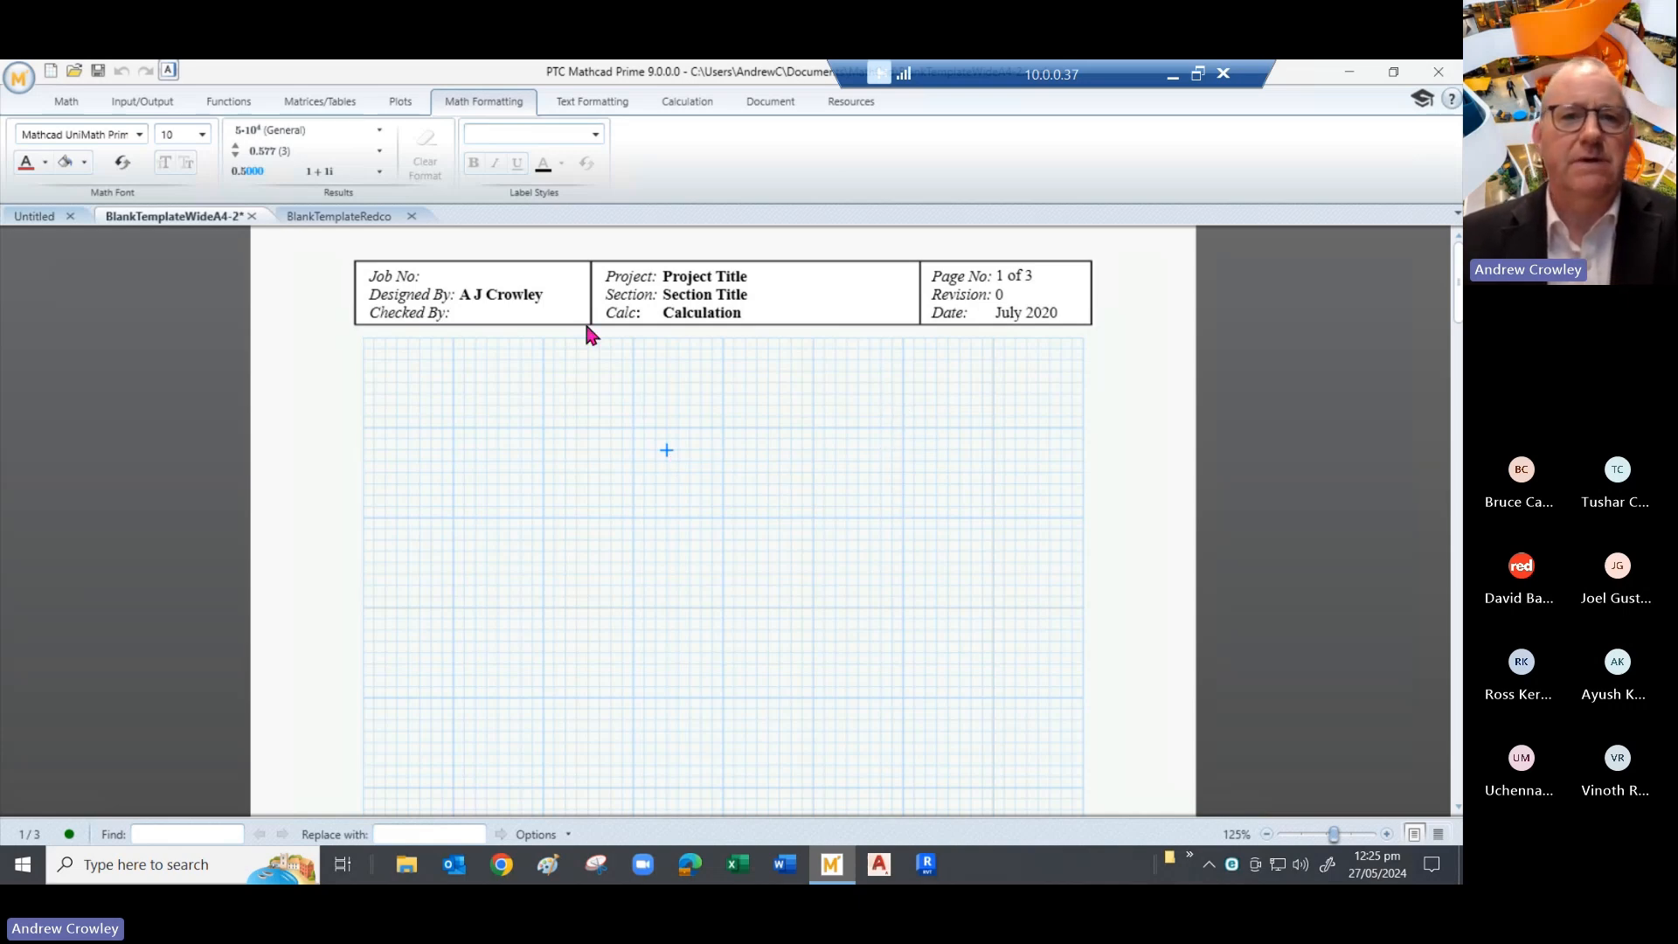
# - Bring up the Document ribbon's page, view and header/footer settings
pyautogui.click(762, 101)
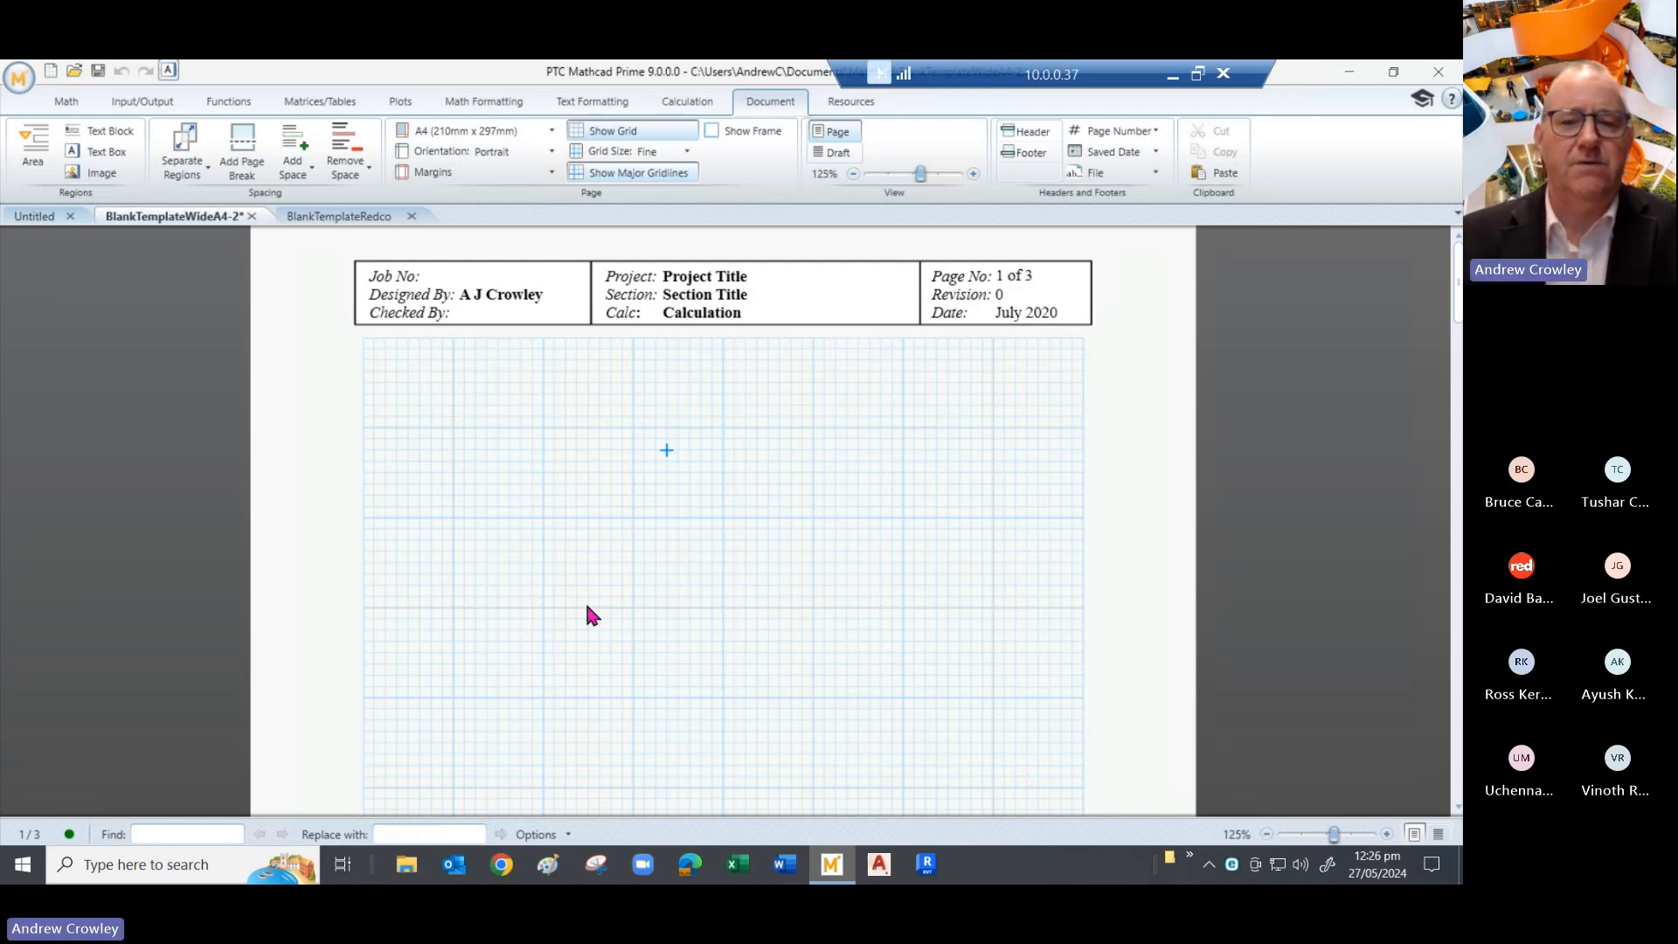
pyautogui.click(1439, 835)
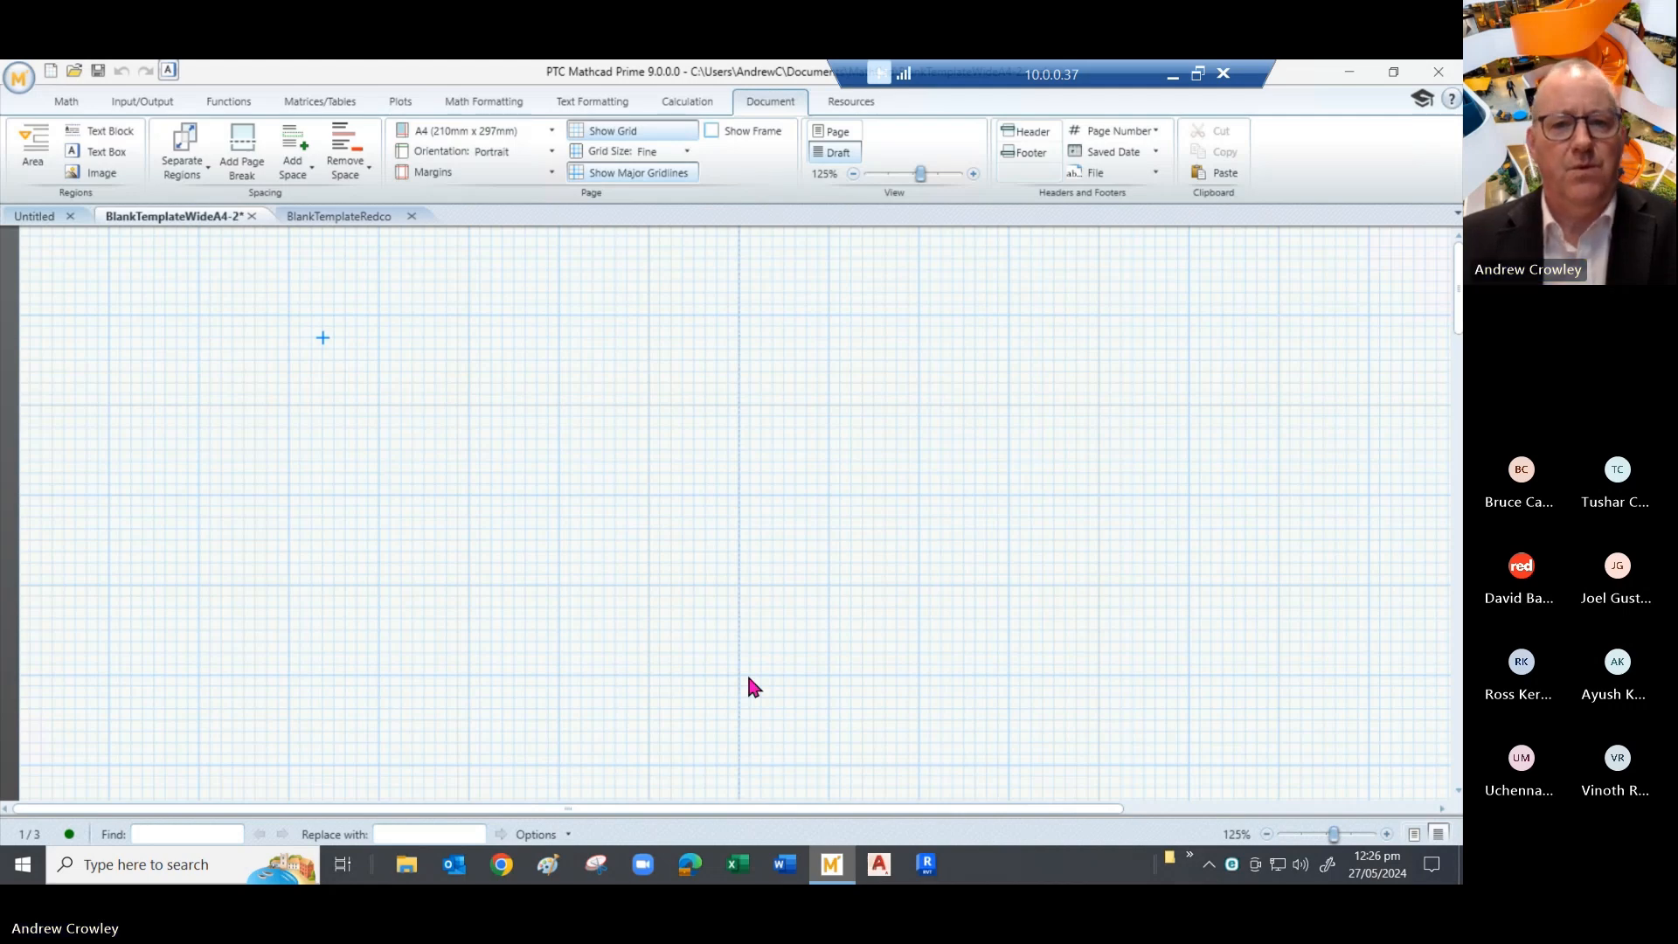
pyautogui.scroll(-1, 753, 686)
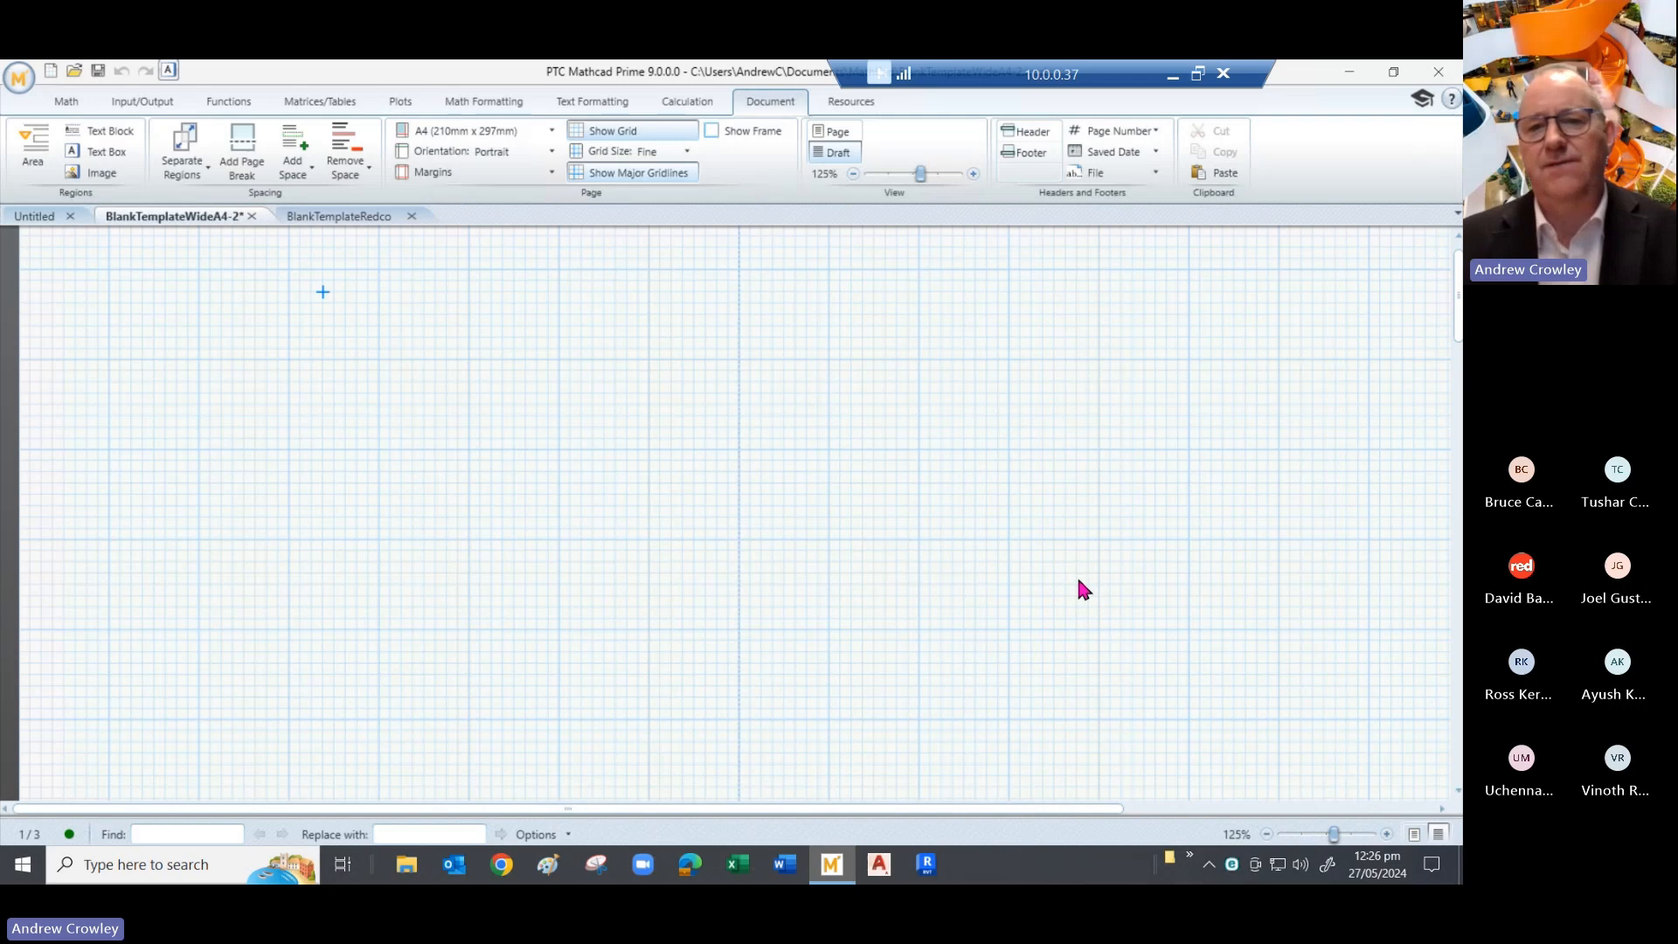
pyautogui.click(1414, 833)
pyautogui.scroll(2, 948, 573)
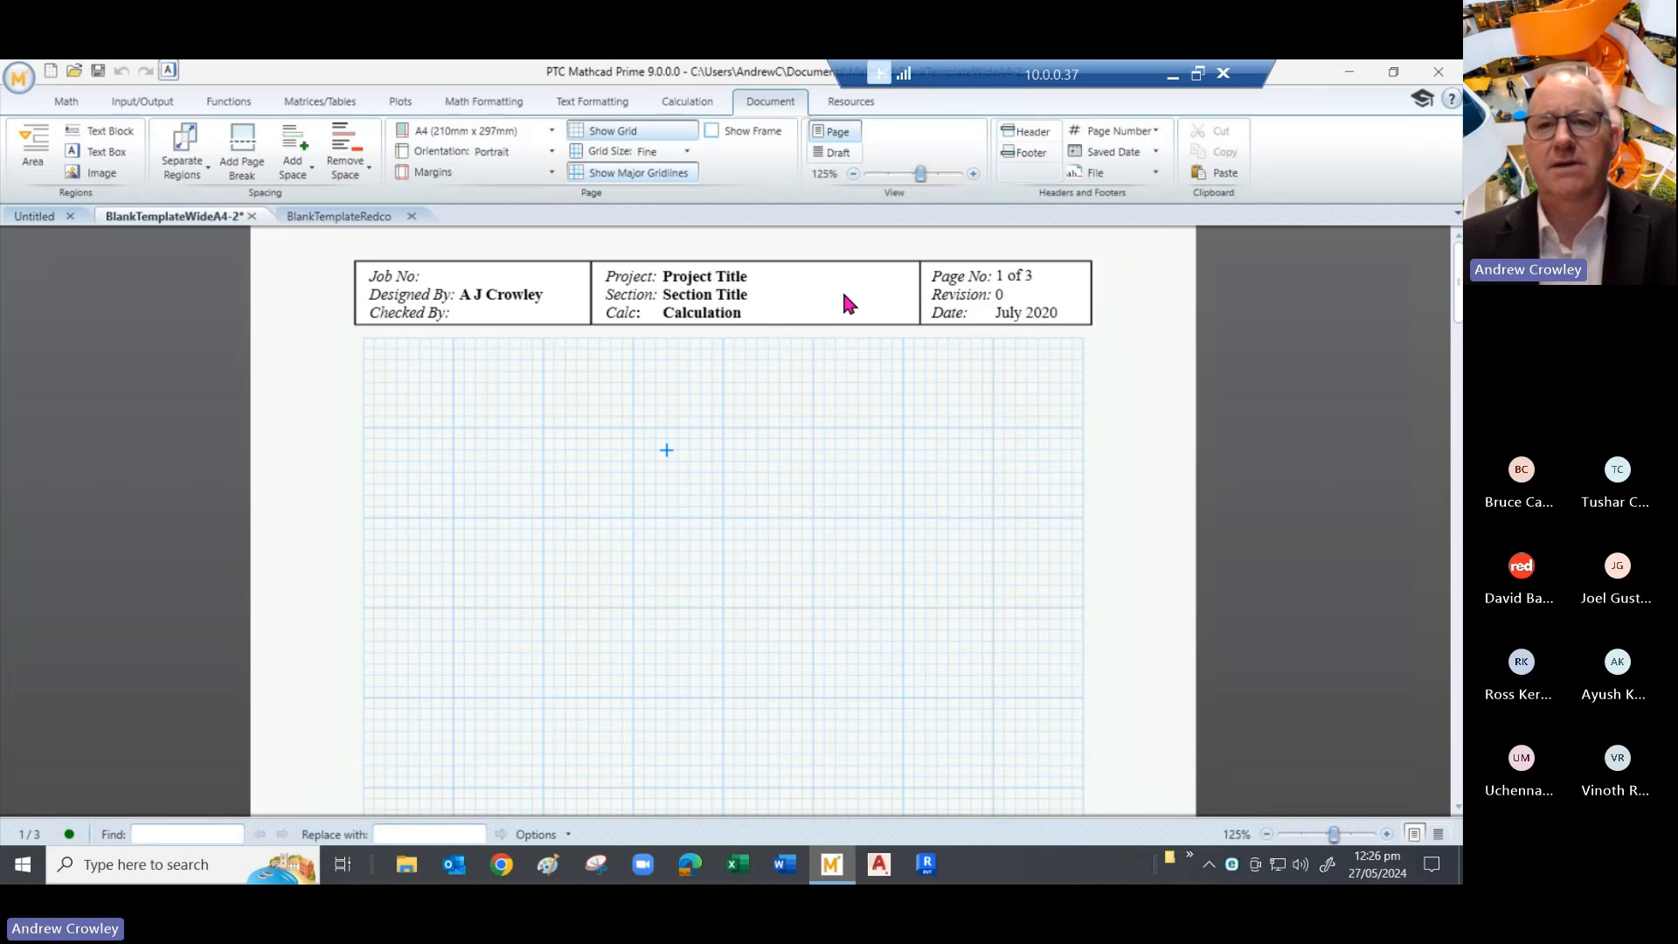
# - Open the page header for editing and place the insertion point right of the title-block table
pyautogui.click(1027, 131)
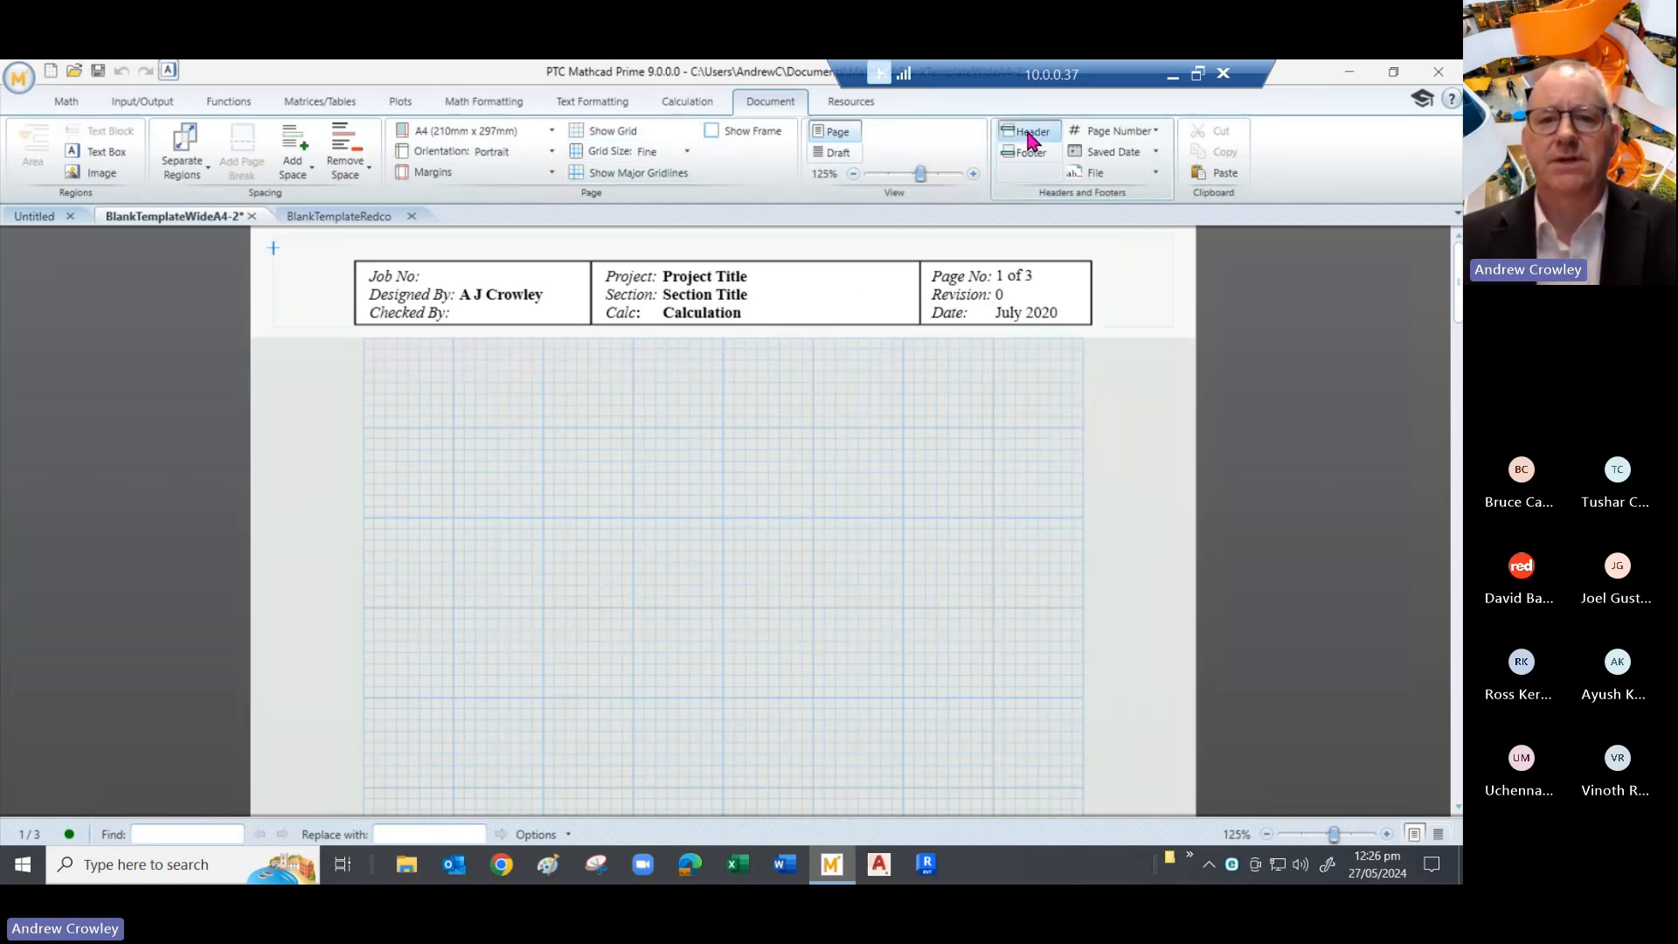
pyautogui.click(882, 266)
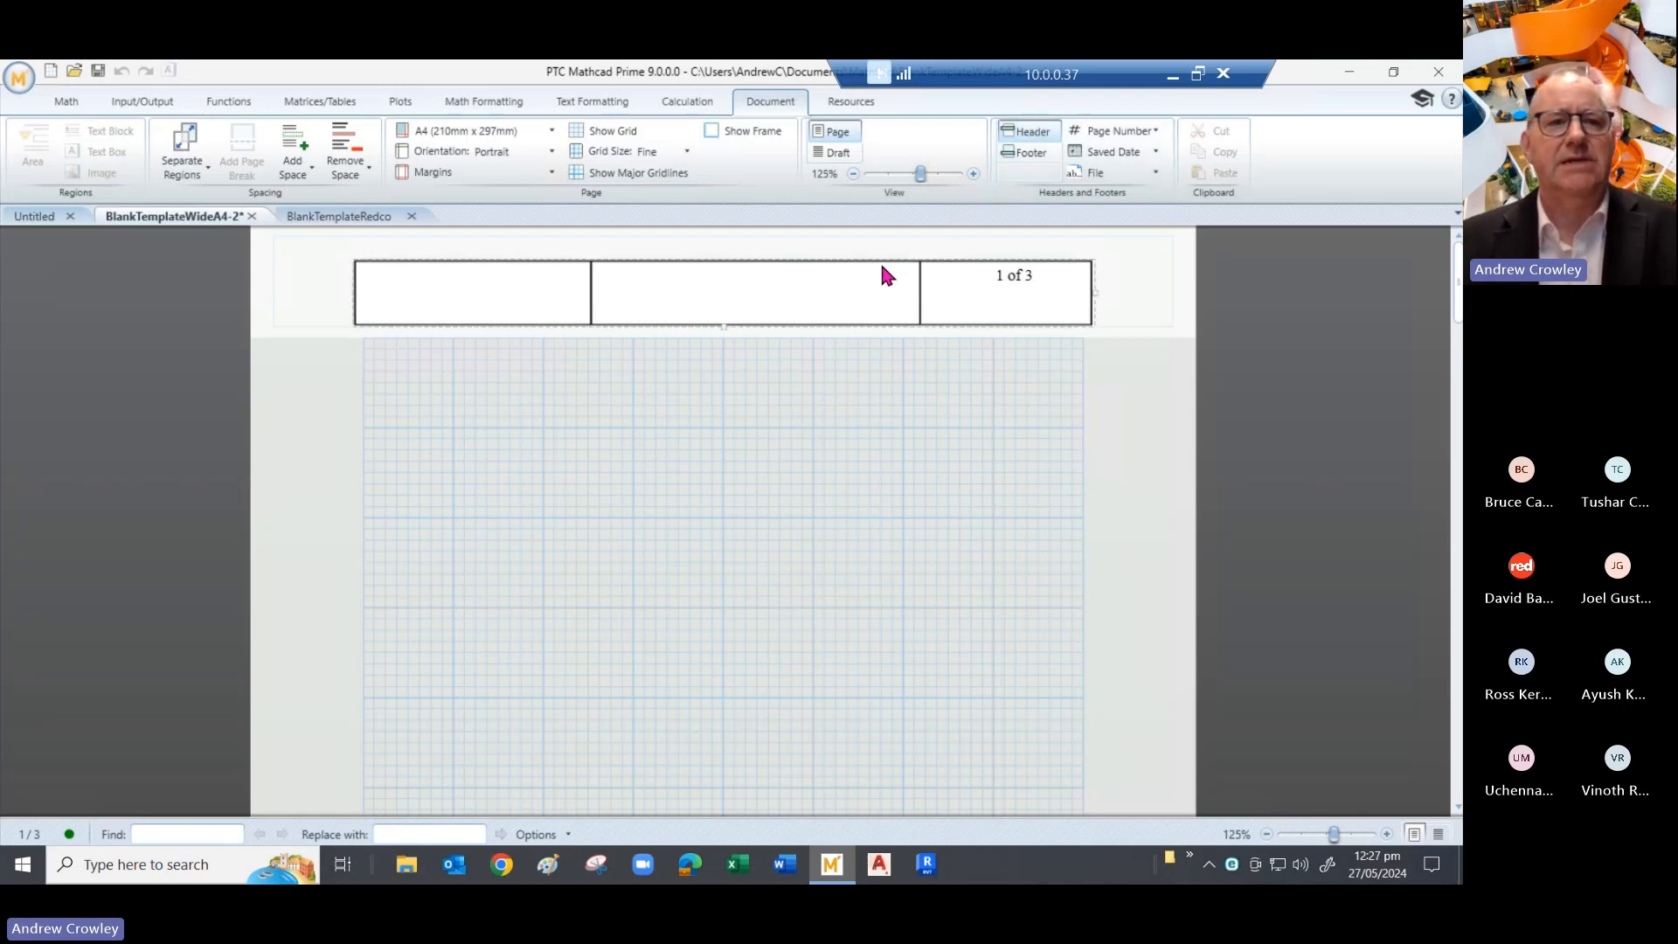
pyautogui.click(1117, 304)
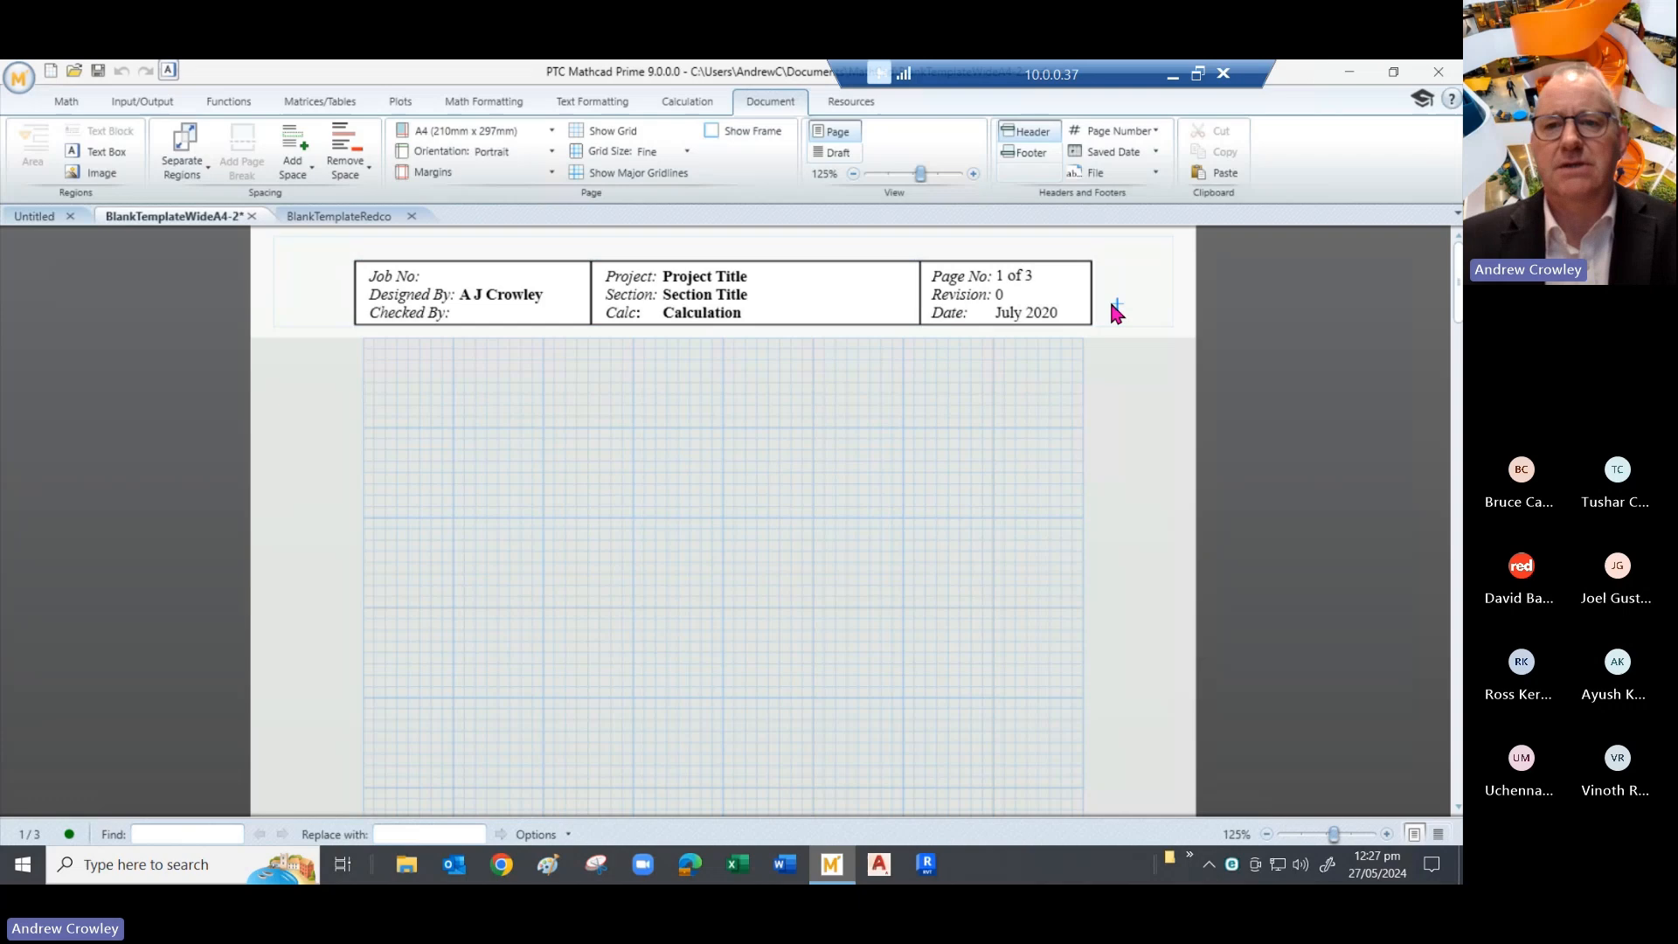
pyautogui.click(80, 101)
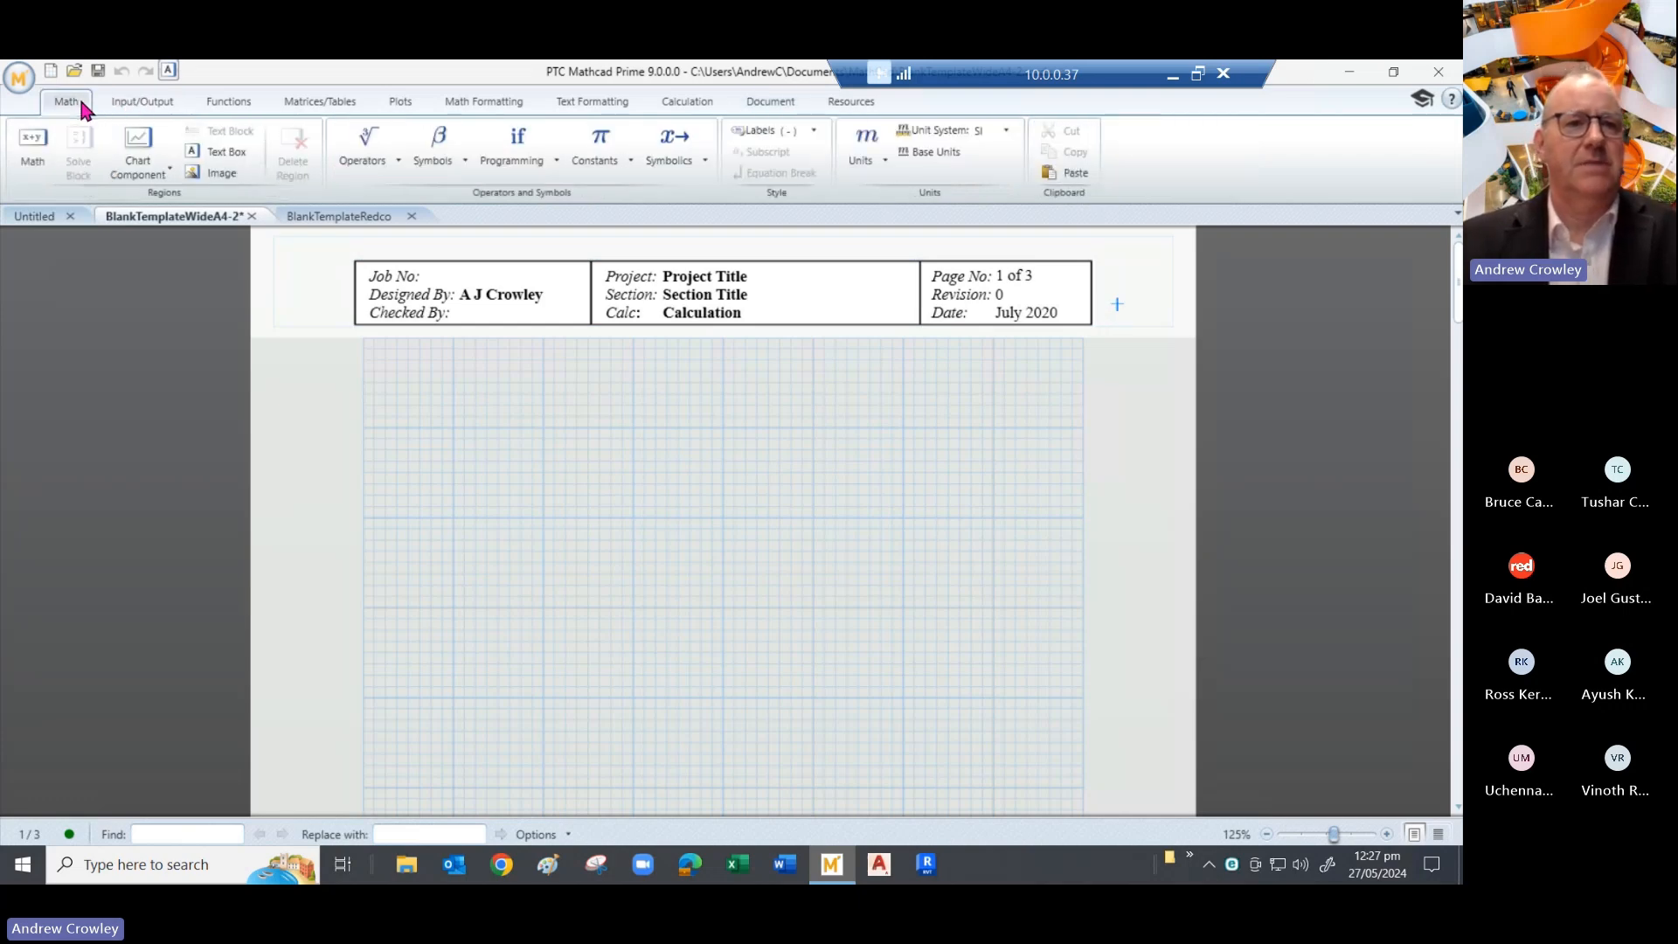
# - Add an empty image region beside the header table, cancelling the image browser twice
pyautogui.click(215, 171)
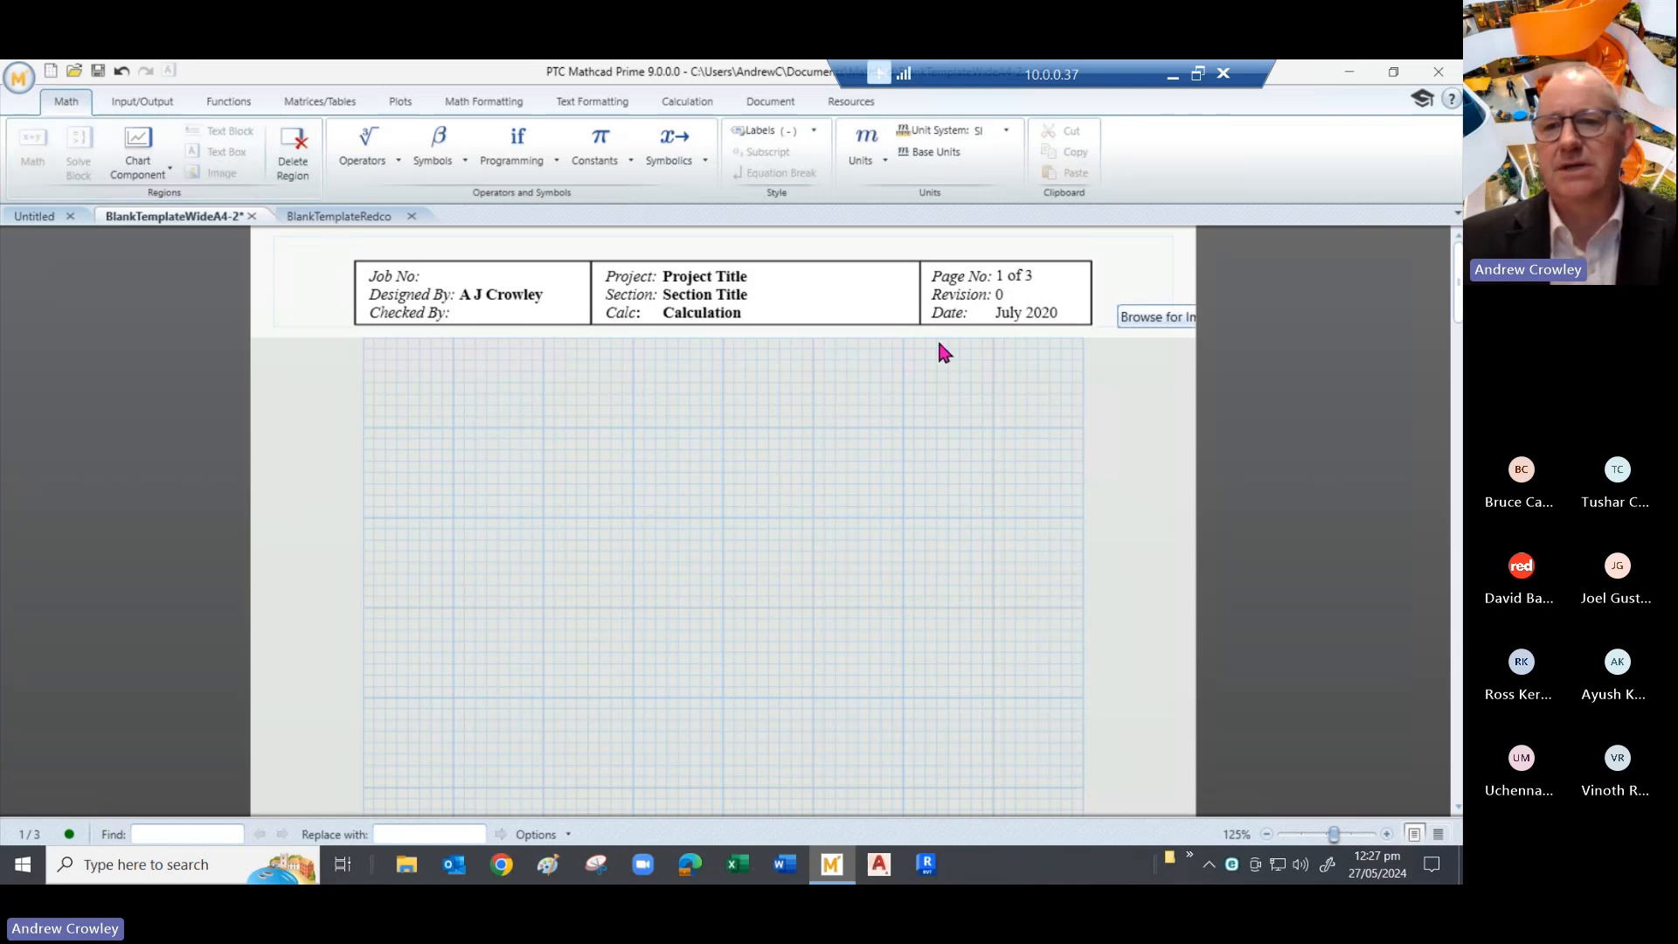
pyautogui.click(1139, 320)
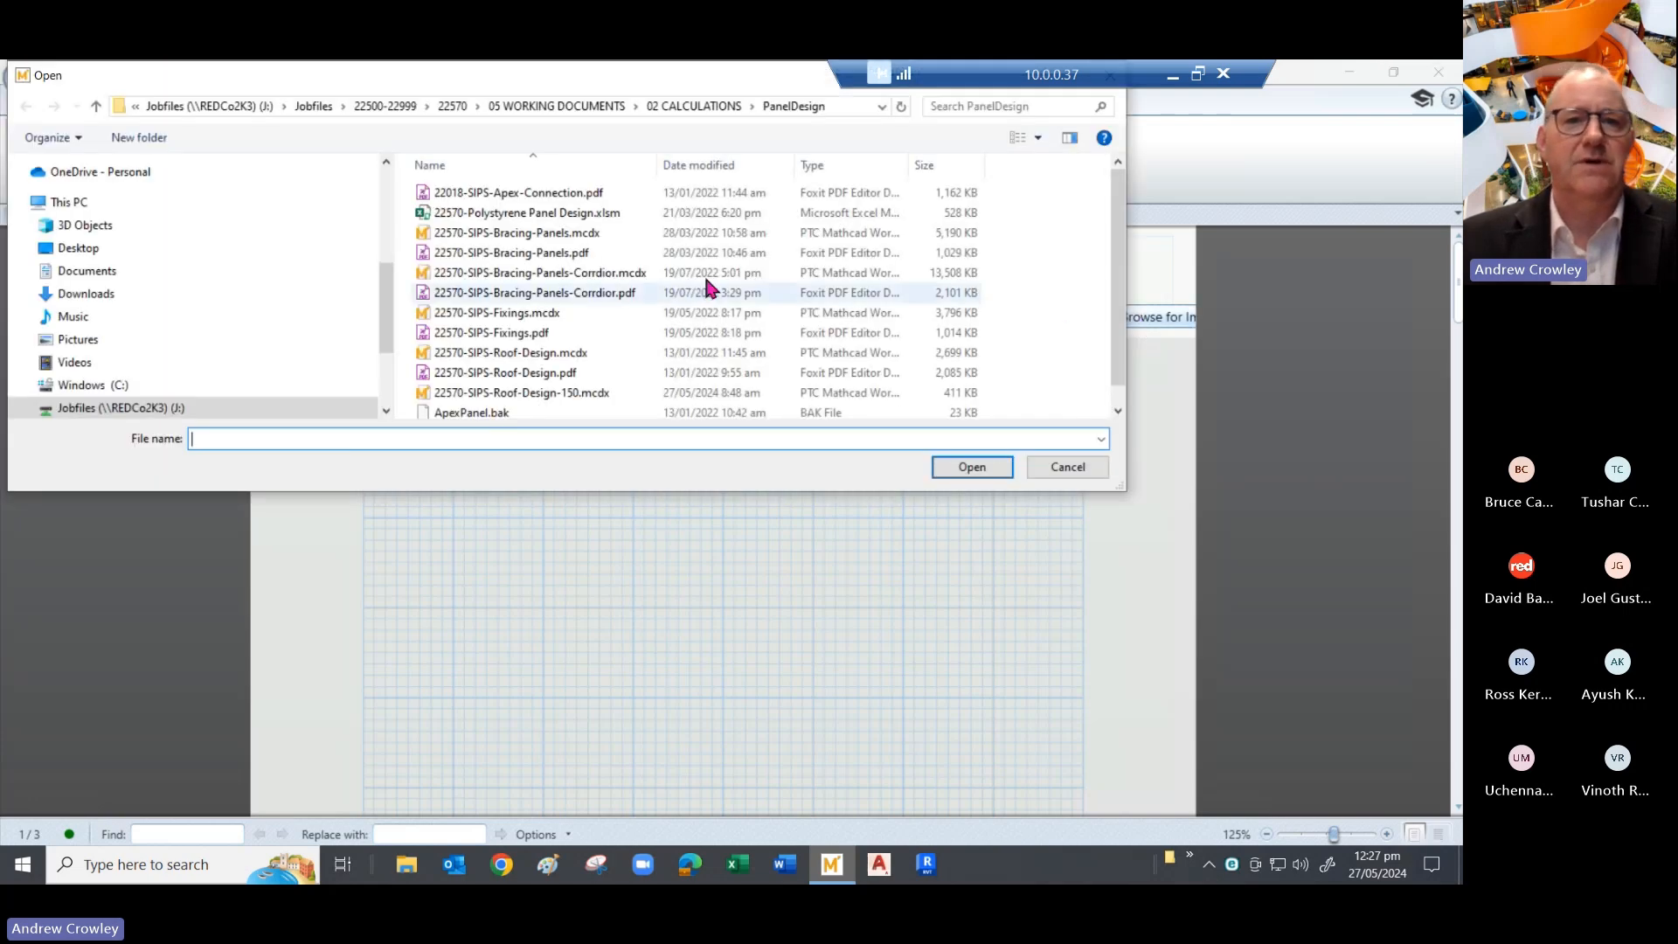
pyautogui.click(1036, 464)
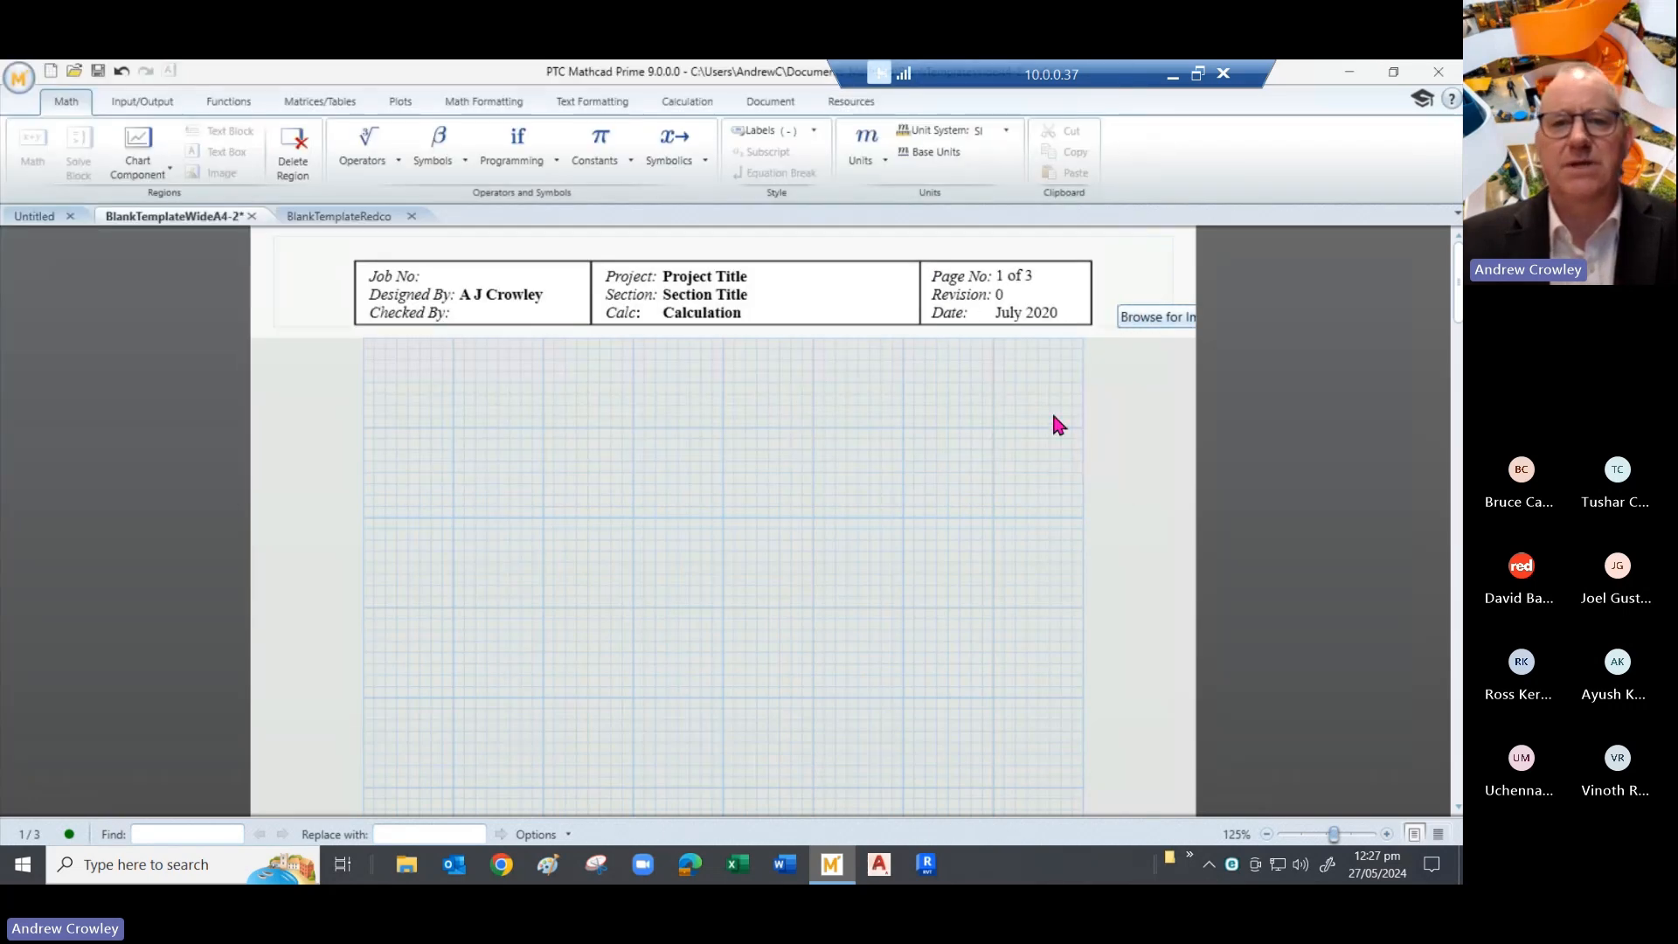
pyautogui.click(1145, 320)
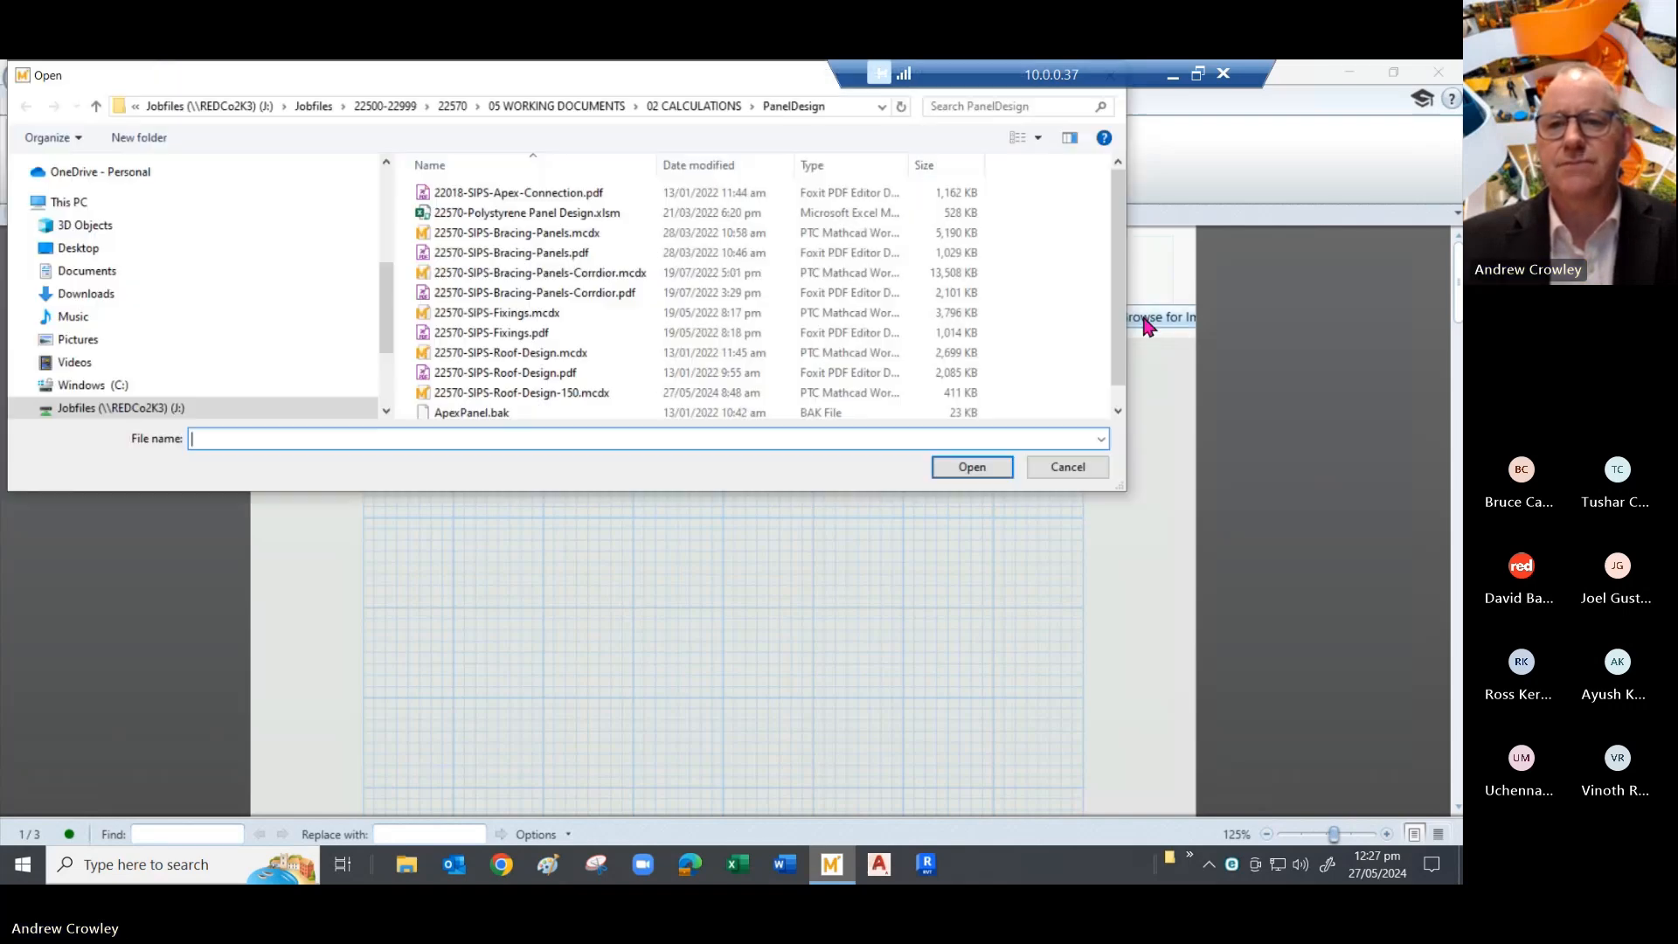
pyautogui.click(1068, 468)
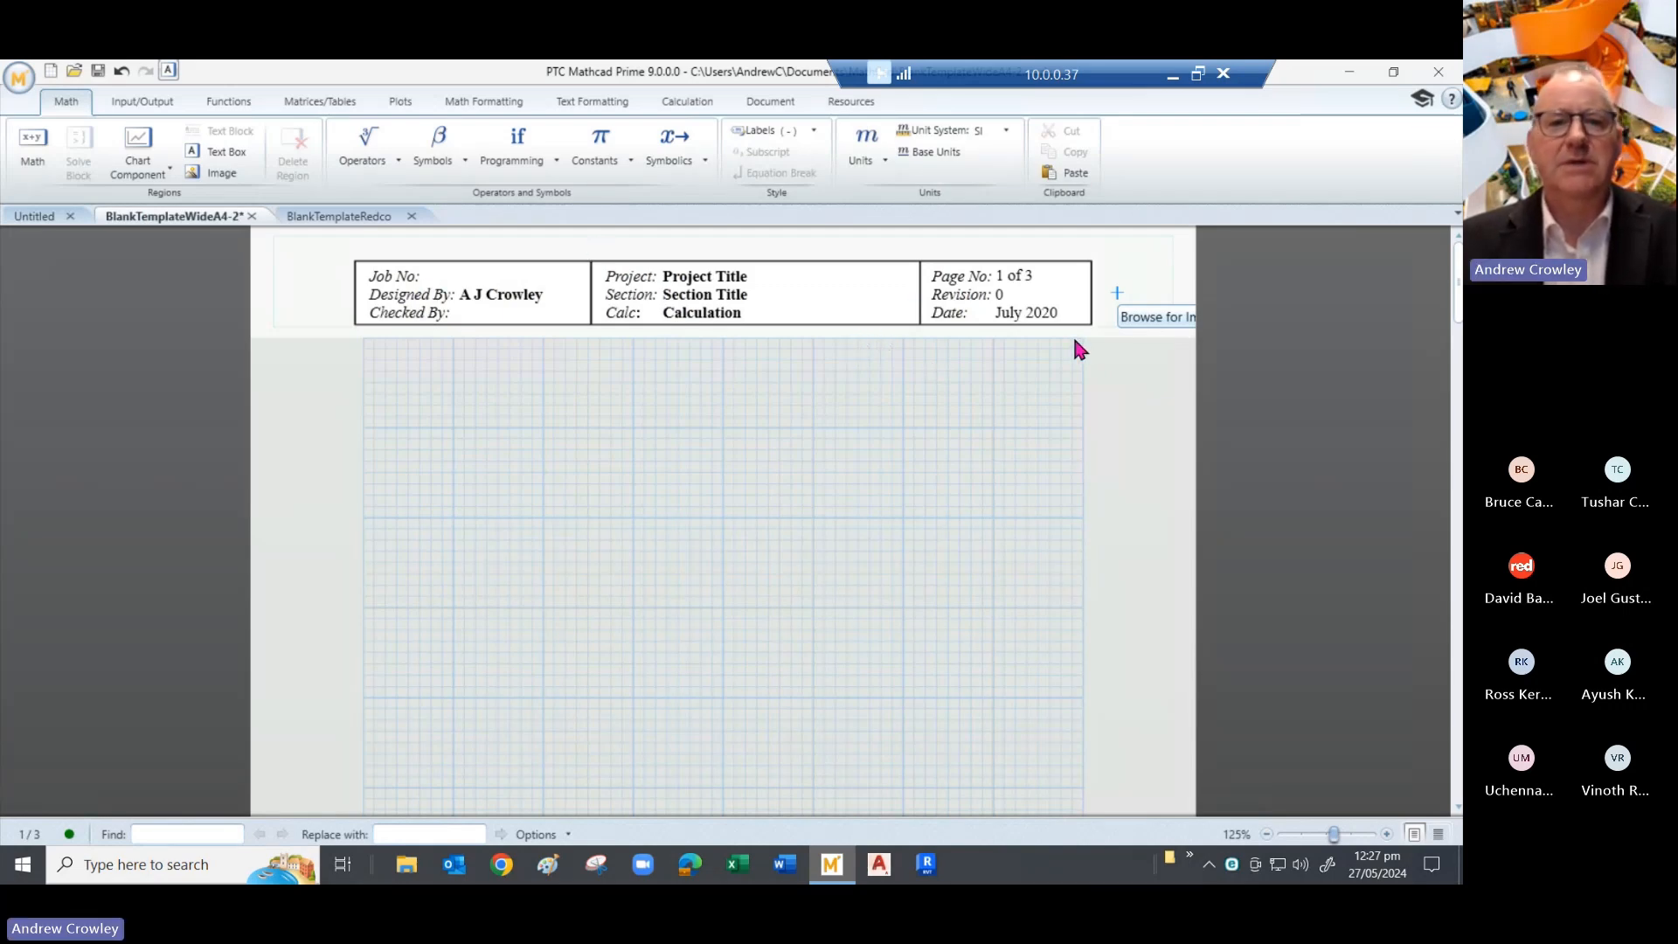
pyautogui.click(487, 295)
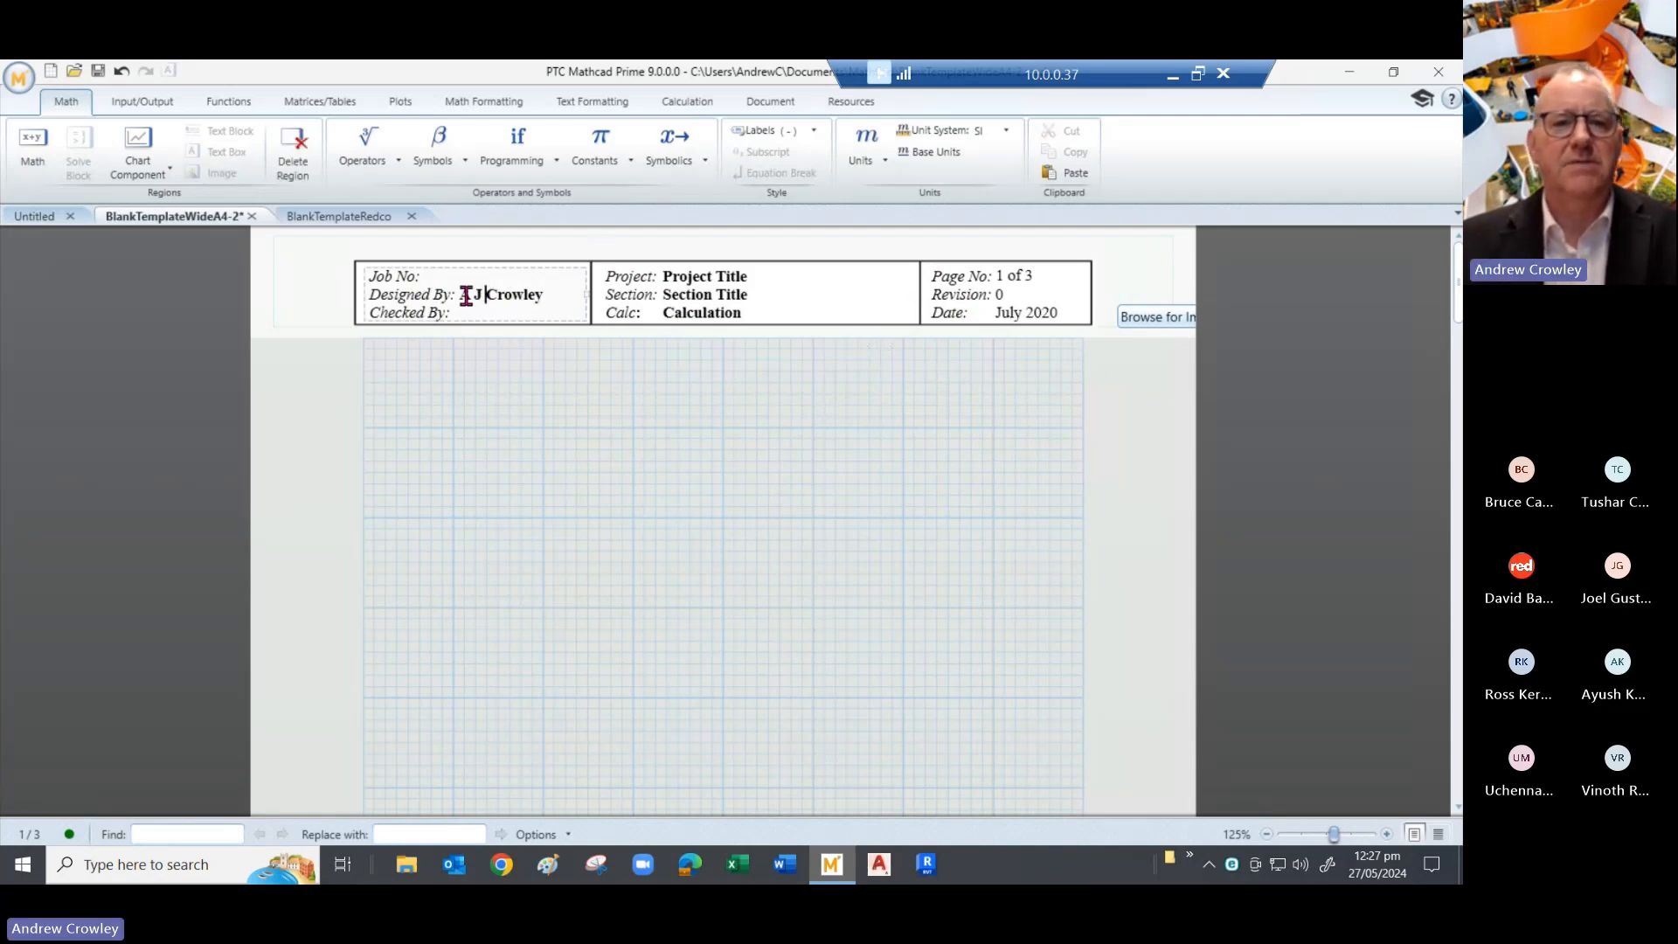
# - Step through the header's Designed By, Project and Page No fields and review page number formats unchanged
pyautogui.click(383, 287)
pyautogui.click(678, 306)
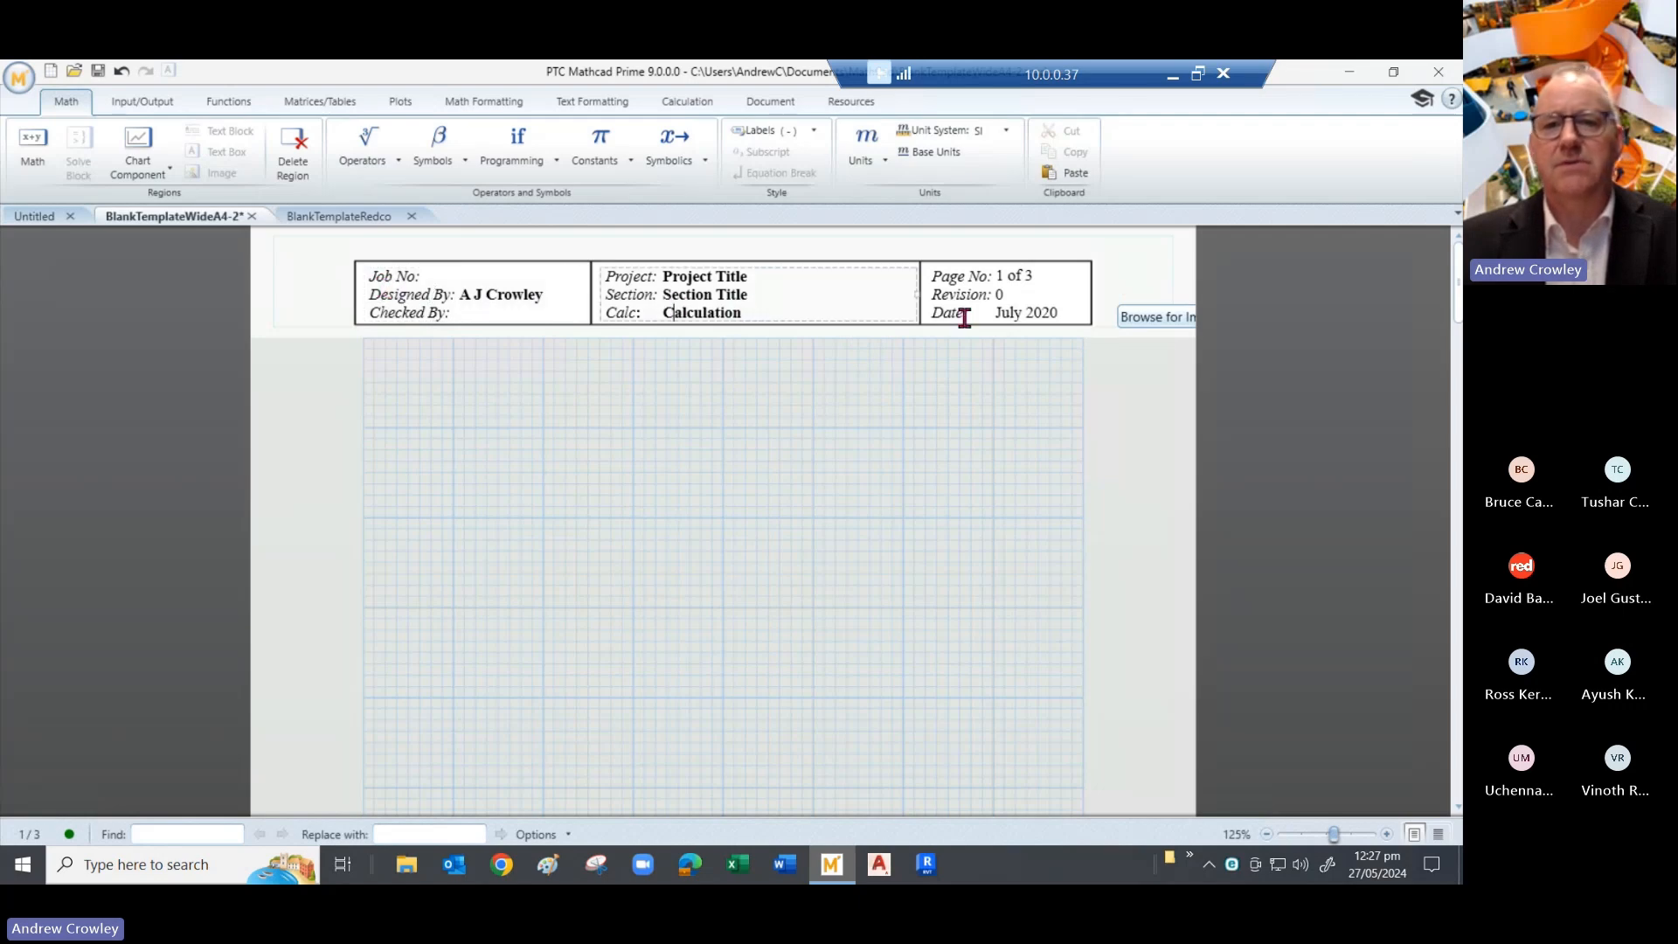
pyautogui.click(964, 313)
pyautogui.click(1013, 278)
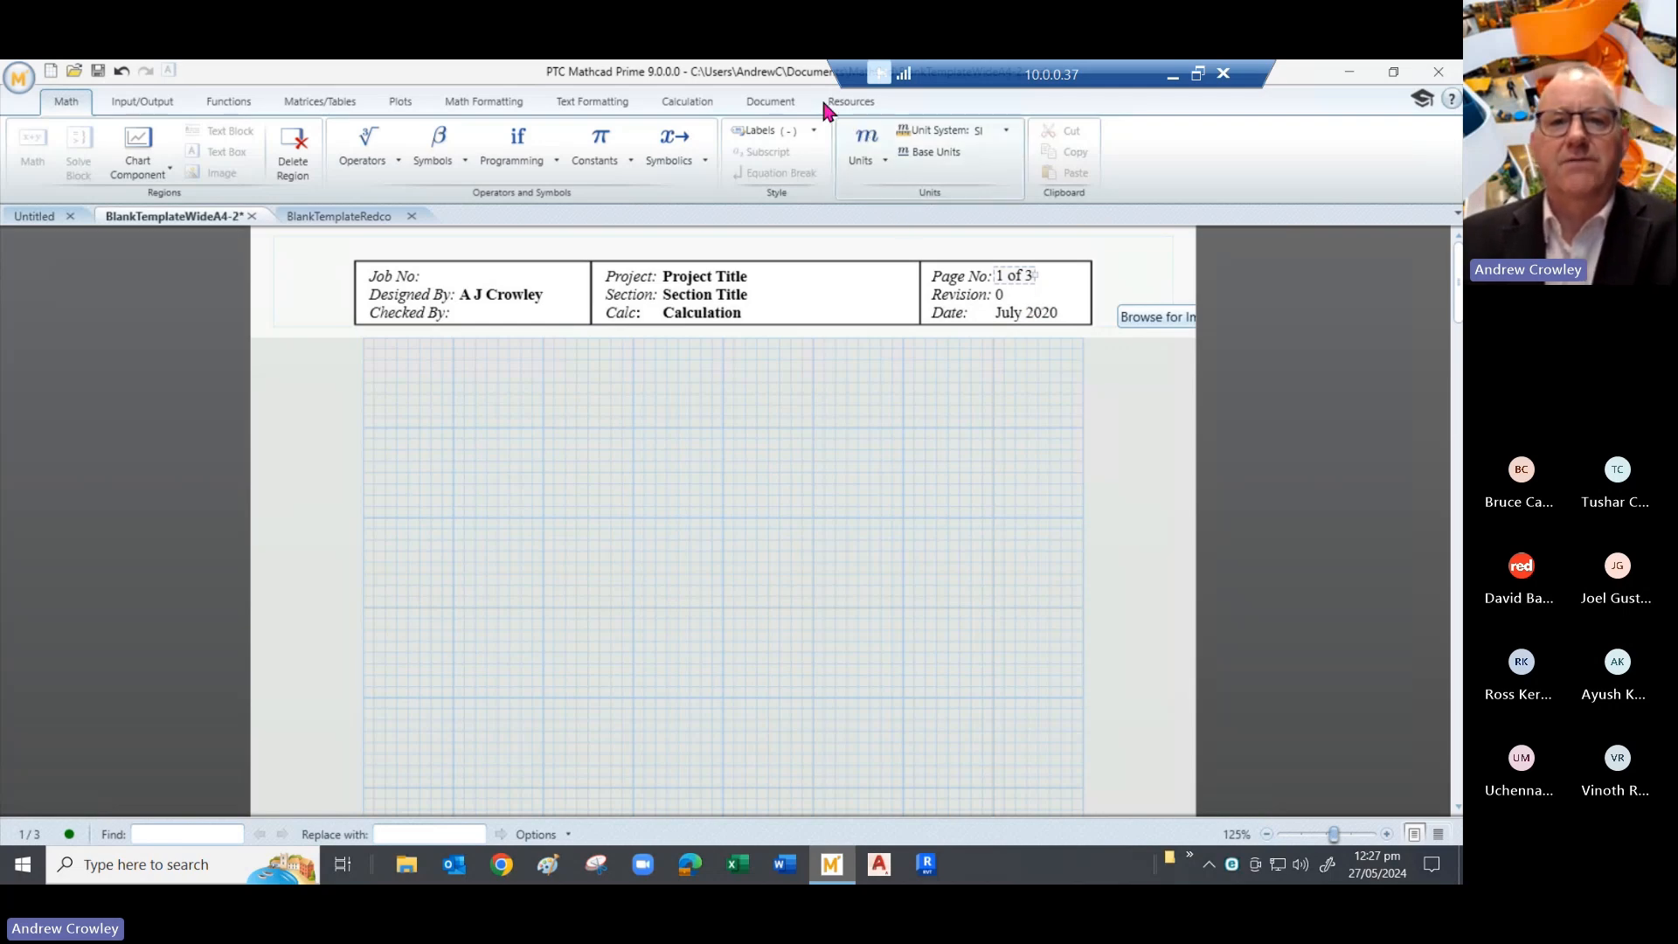
pyautogui.click(779, 107)
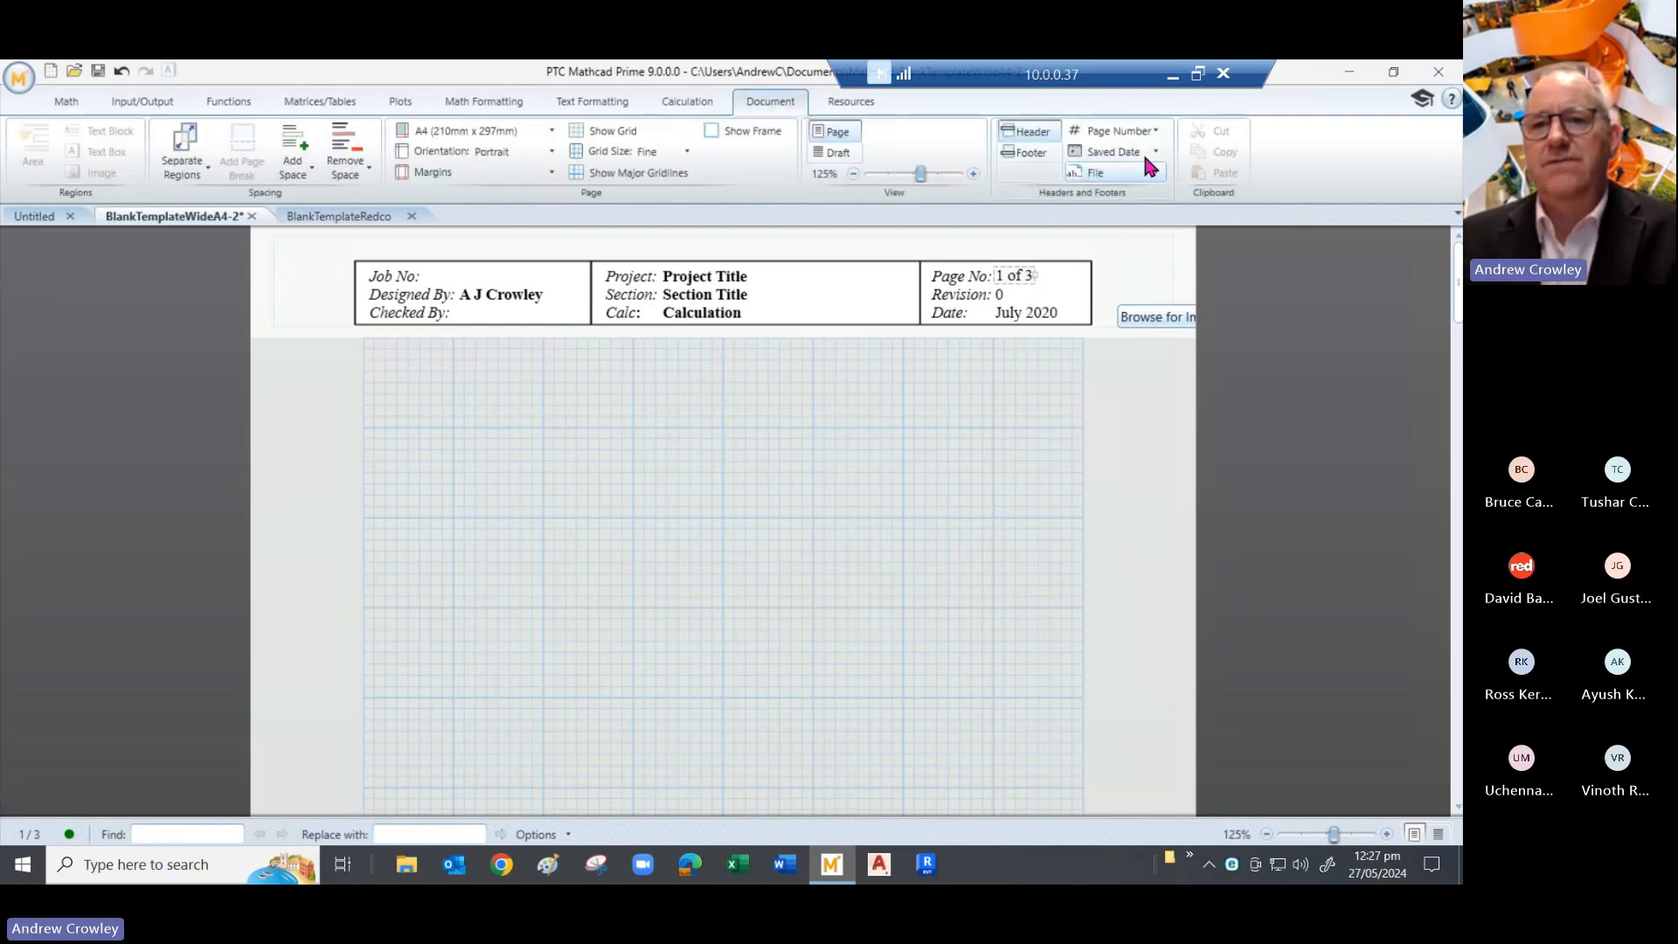
pyautogui.click(1158, 131)
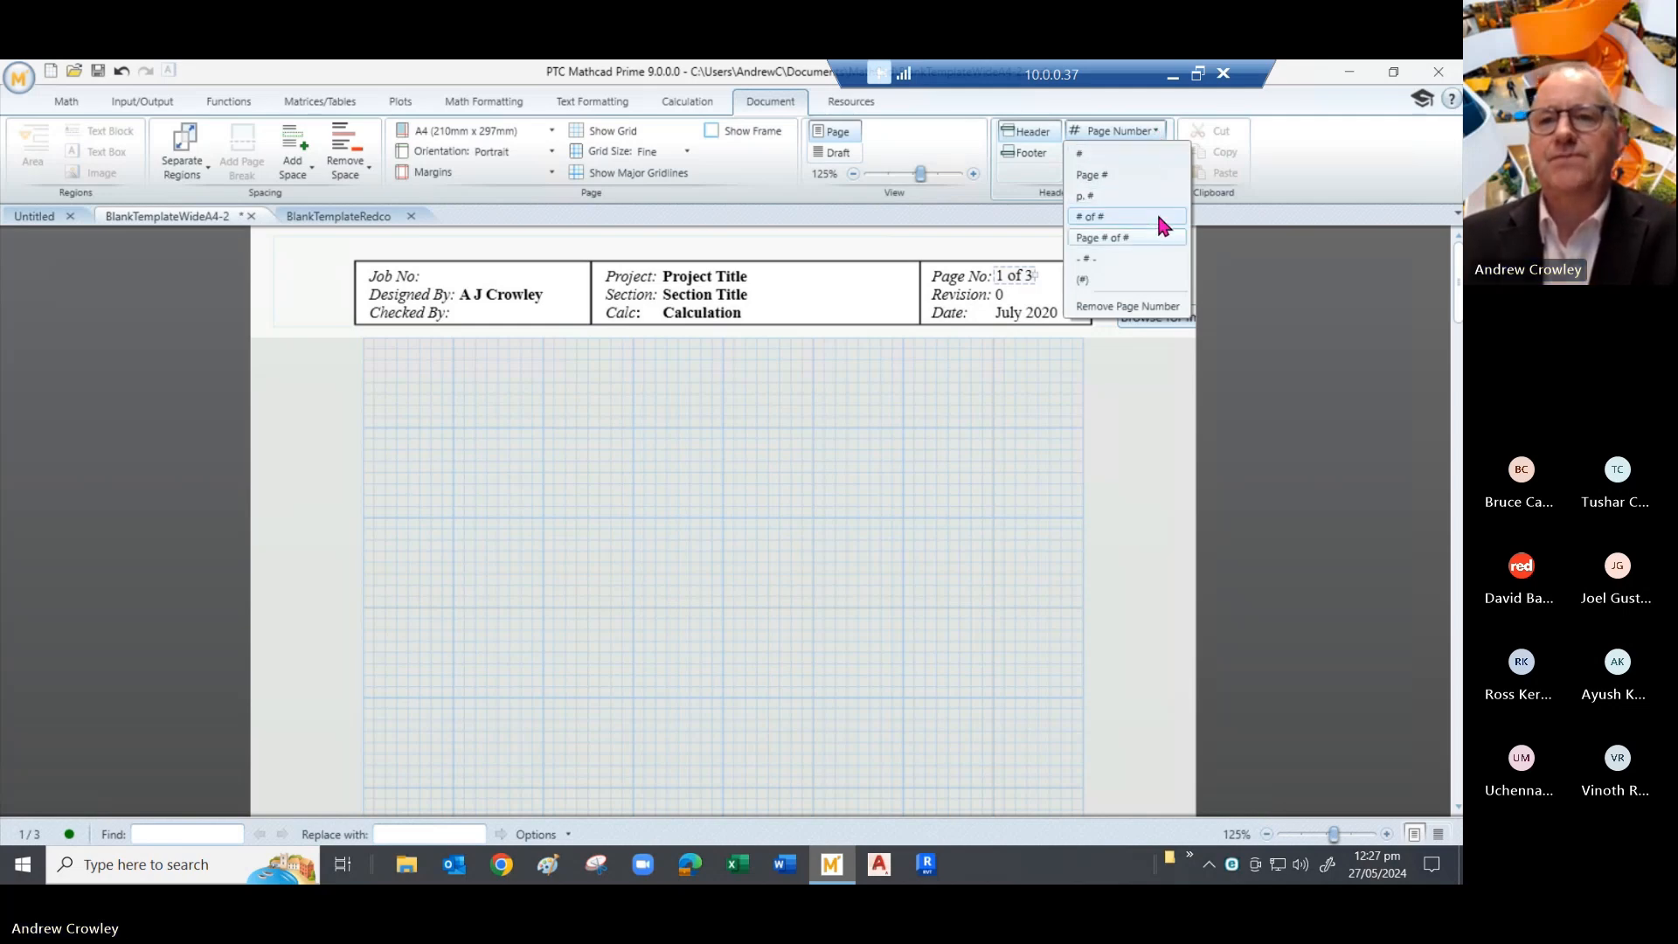
pyautogui.click(1282, 164)
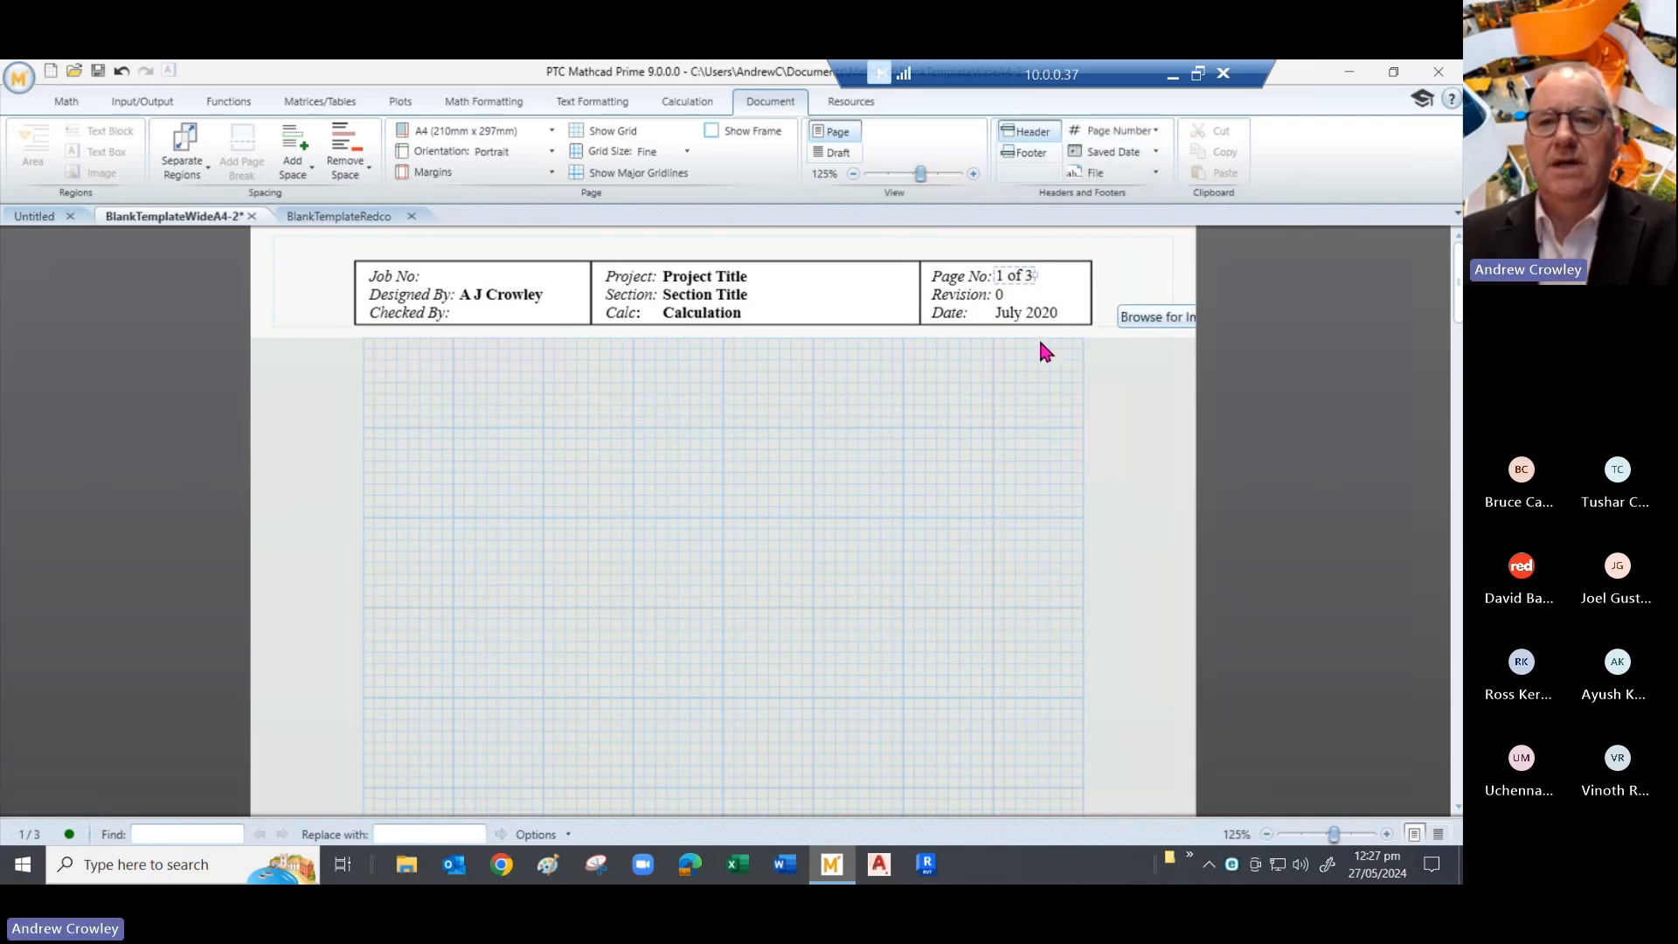
# - Review saved date formats for the header date without choosing one, then open the page footer
pyautogui.click(1011, 317)
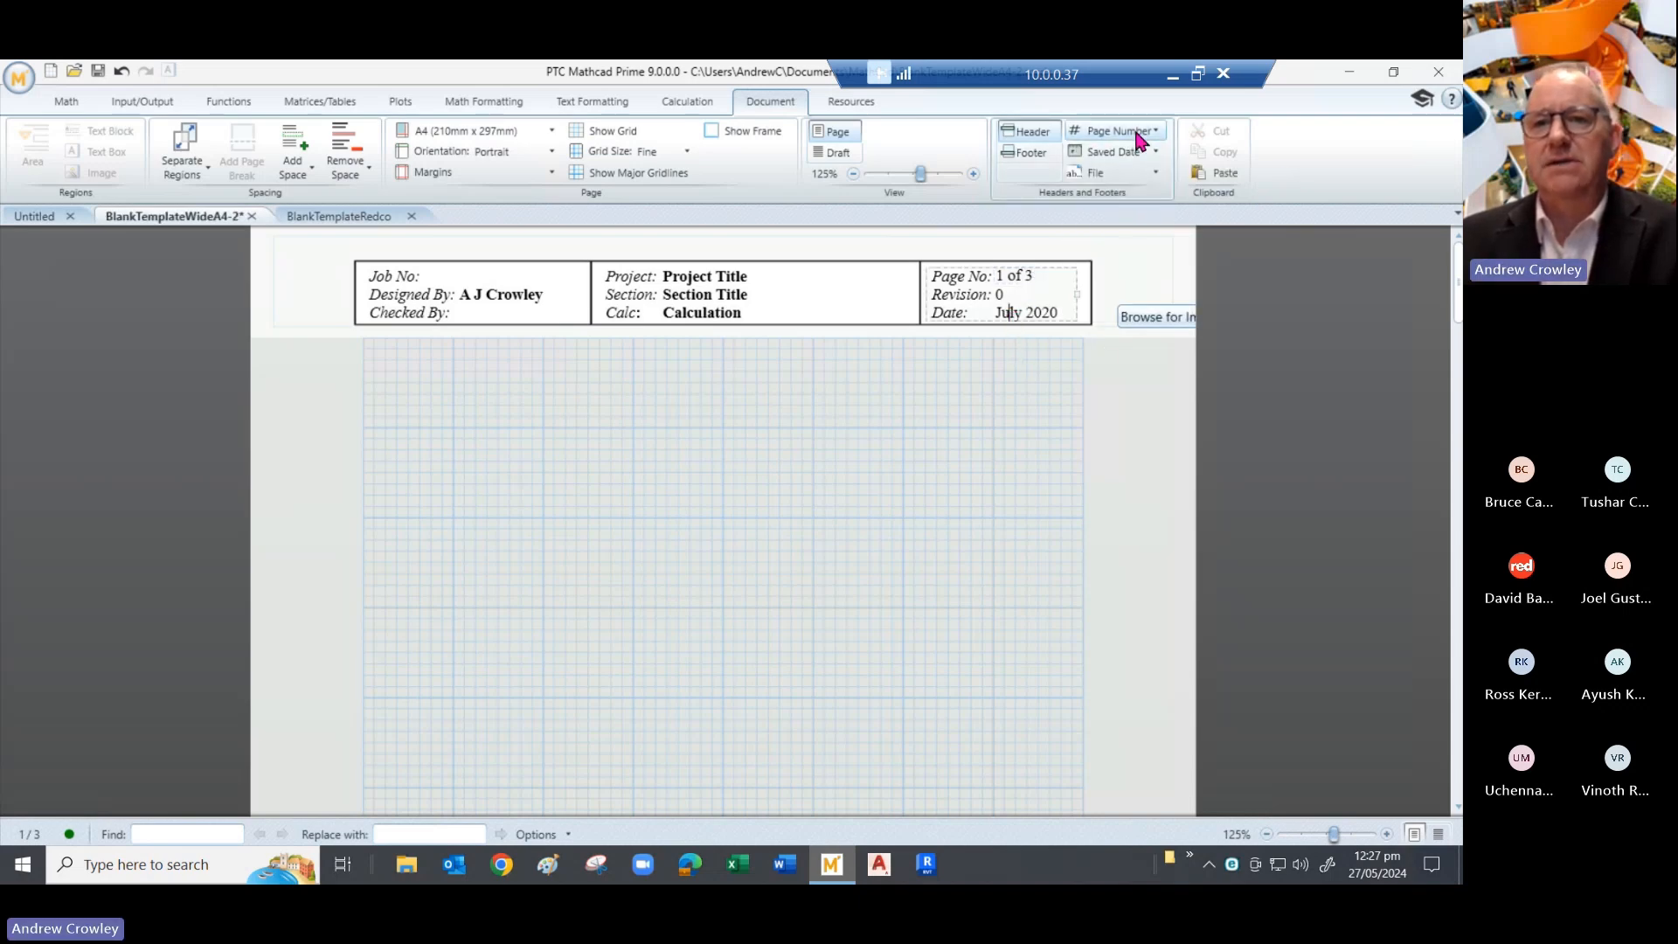
pyautogui.click(1141, 155)
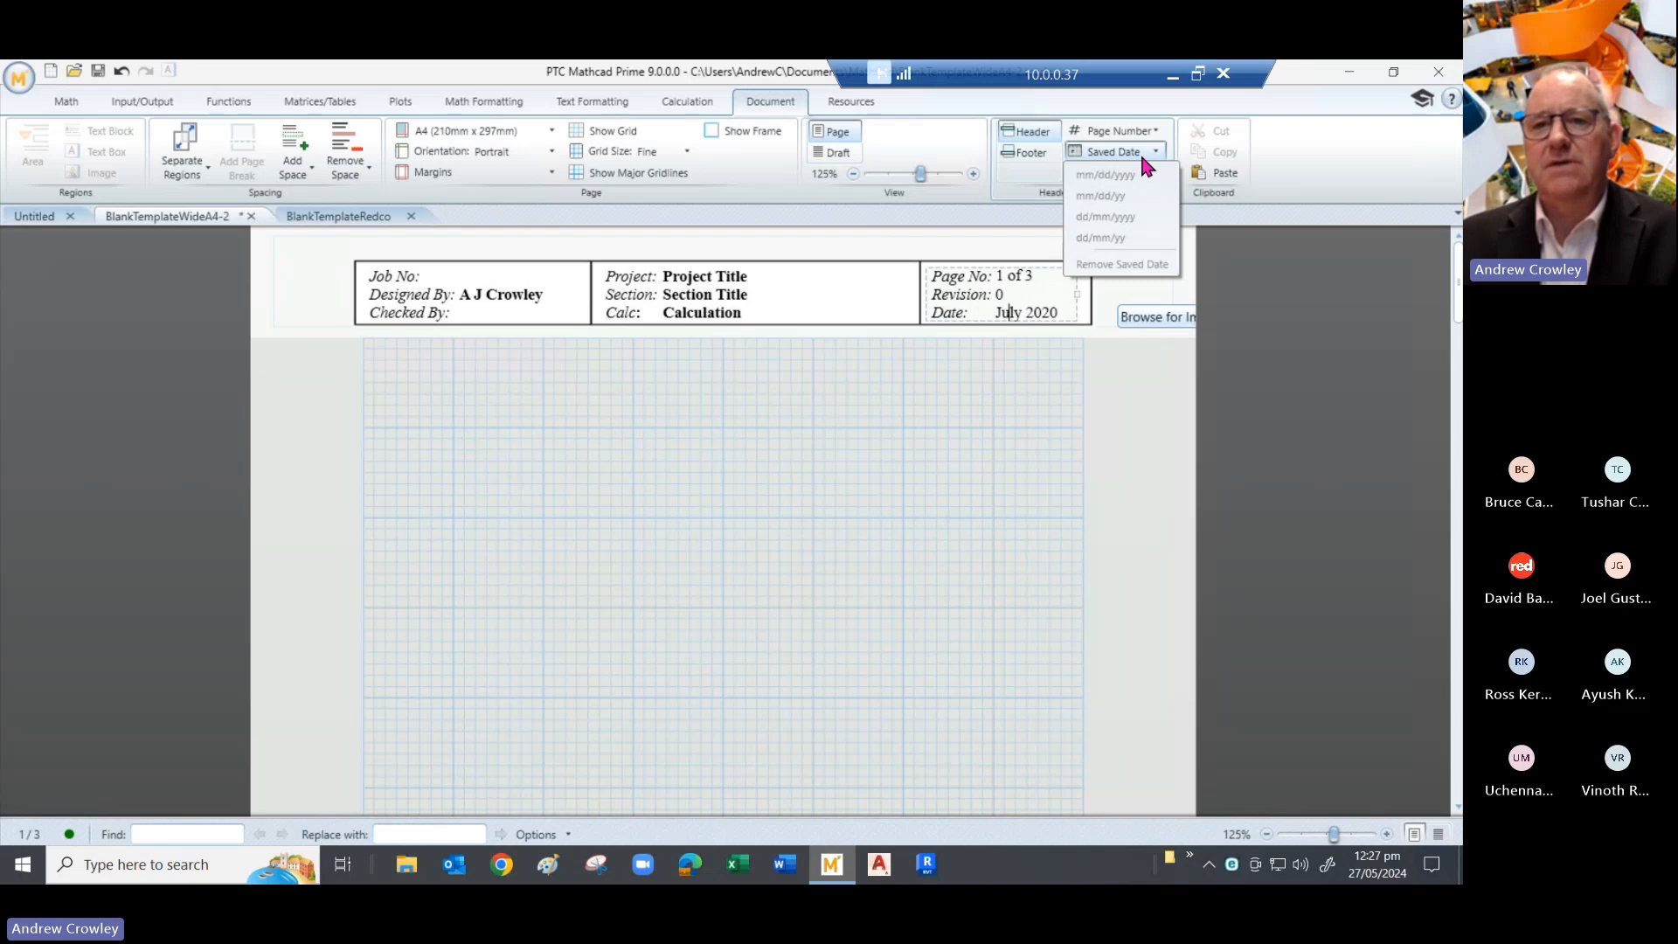
pyautogui.click(1325, 159)
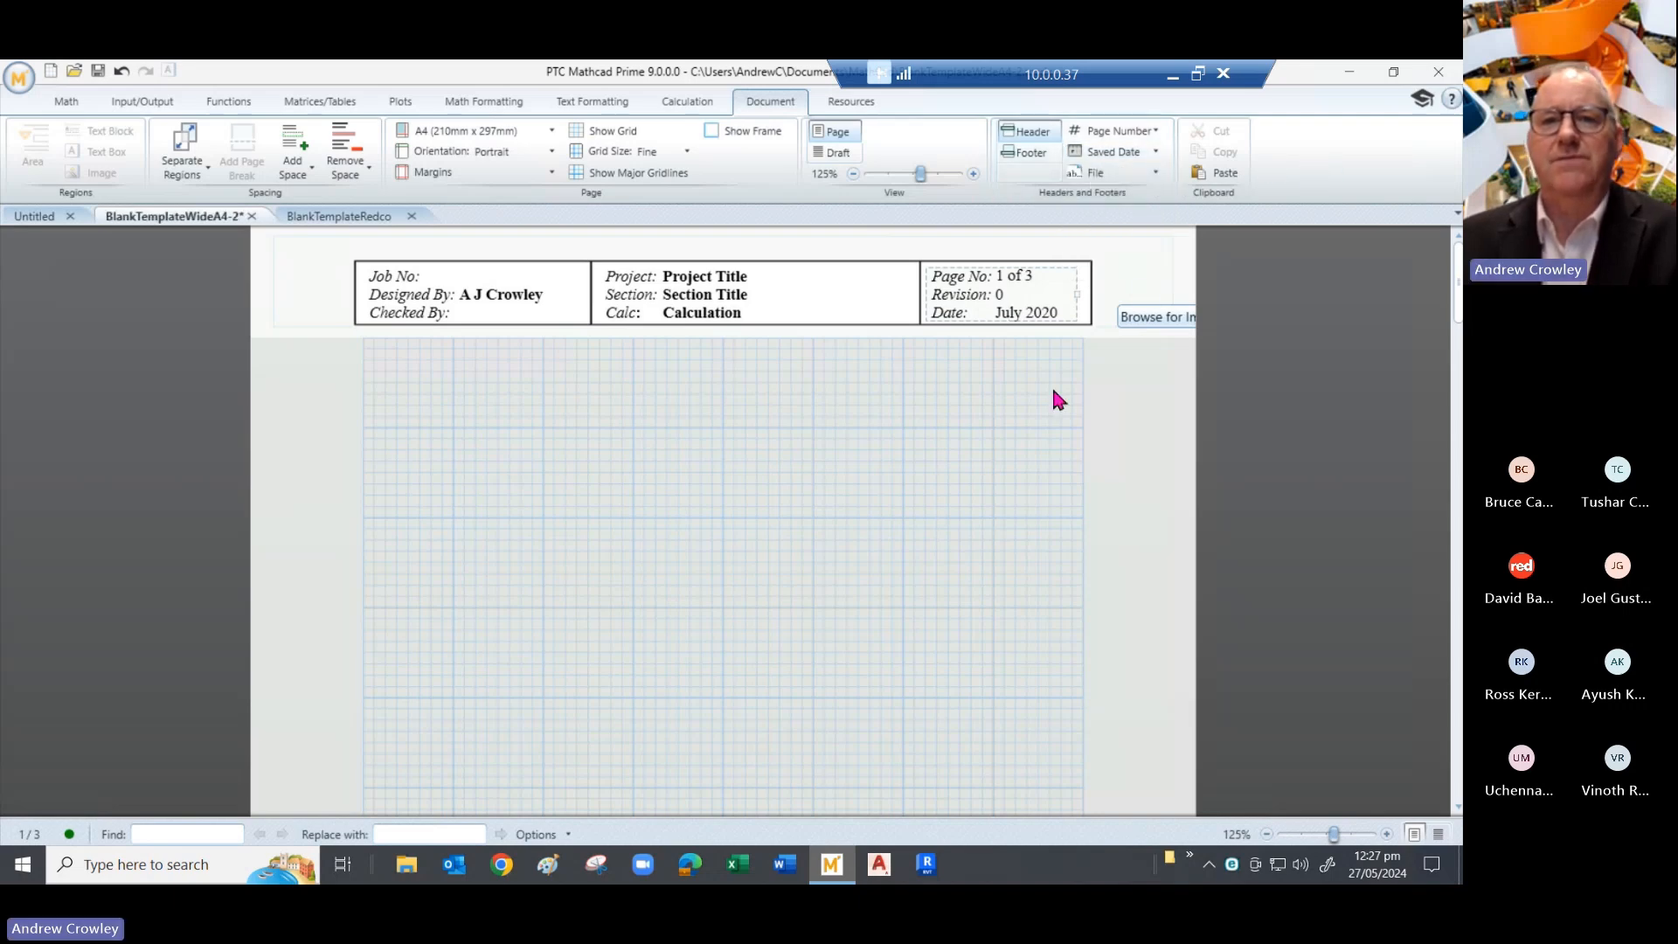
pyautogui.click(1026, 153)
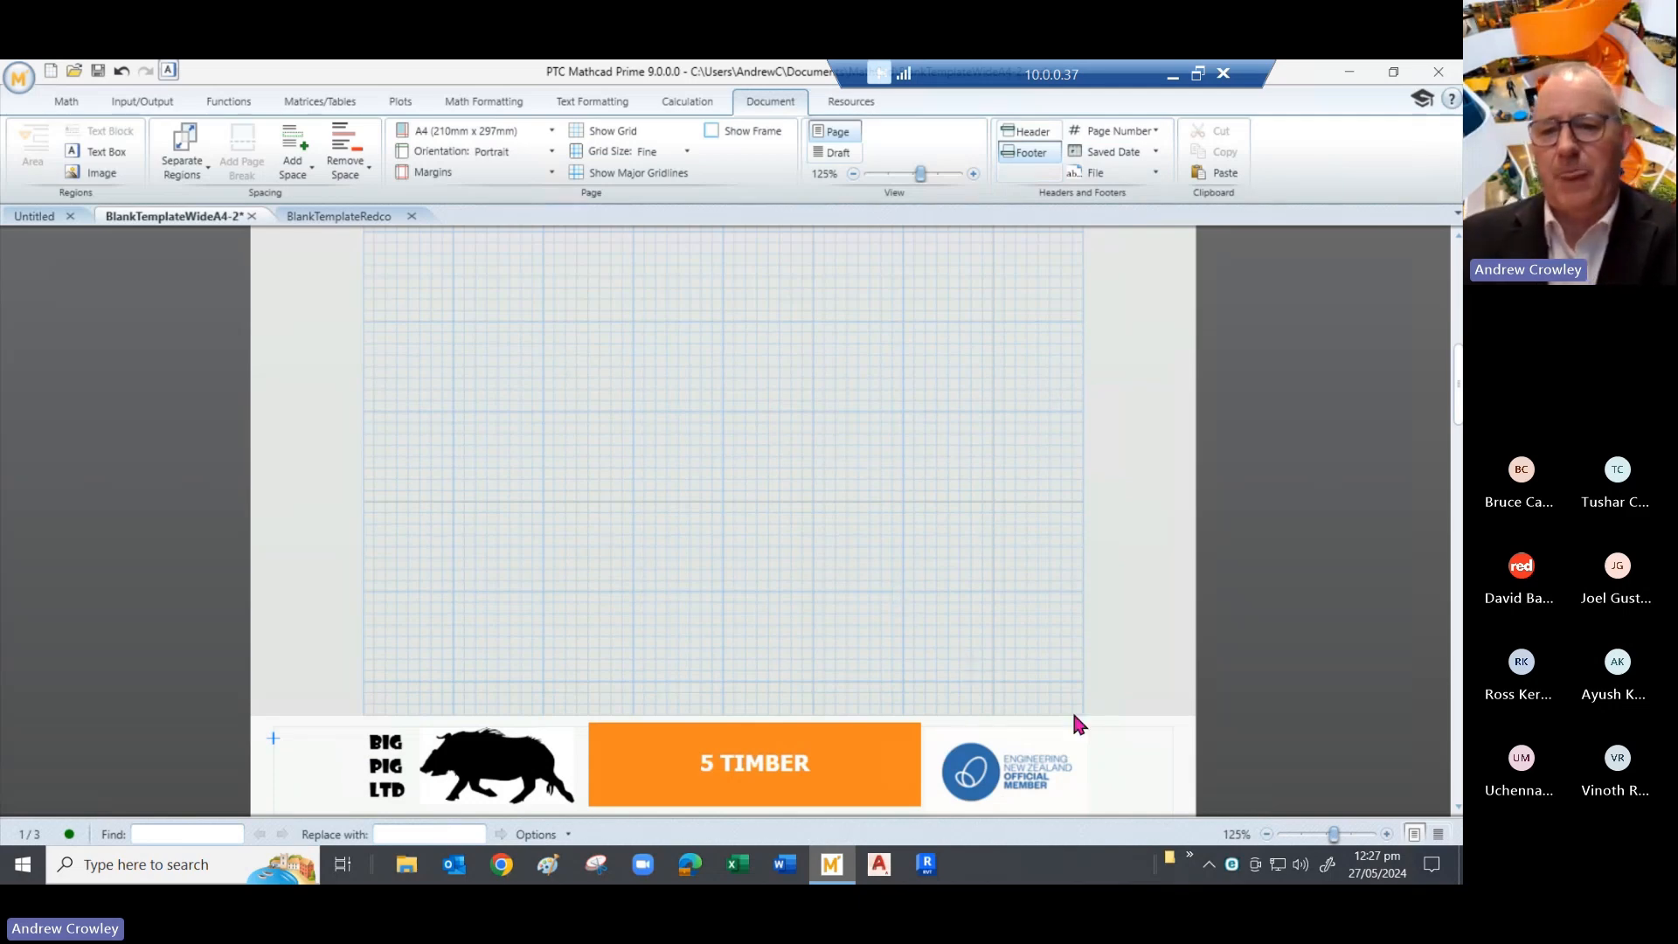
# - Check the footer's file name and path fields without inserting, then switch to the BlankTemplateRedco worksheet
pyautogui.click(1100, 769)
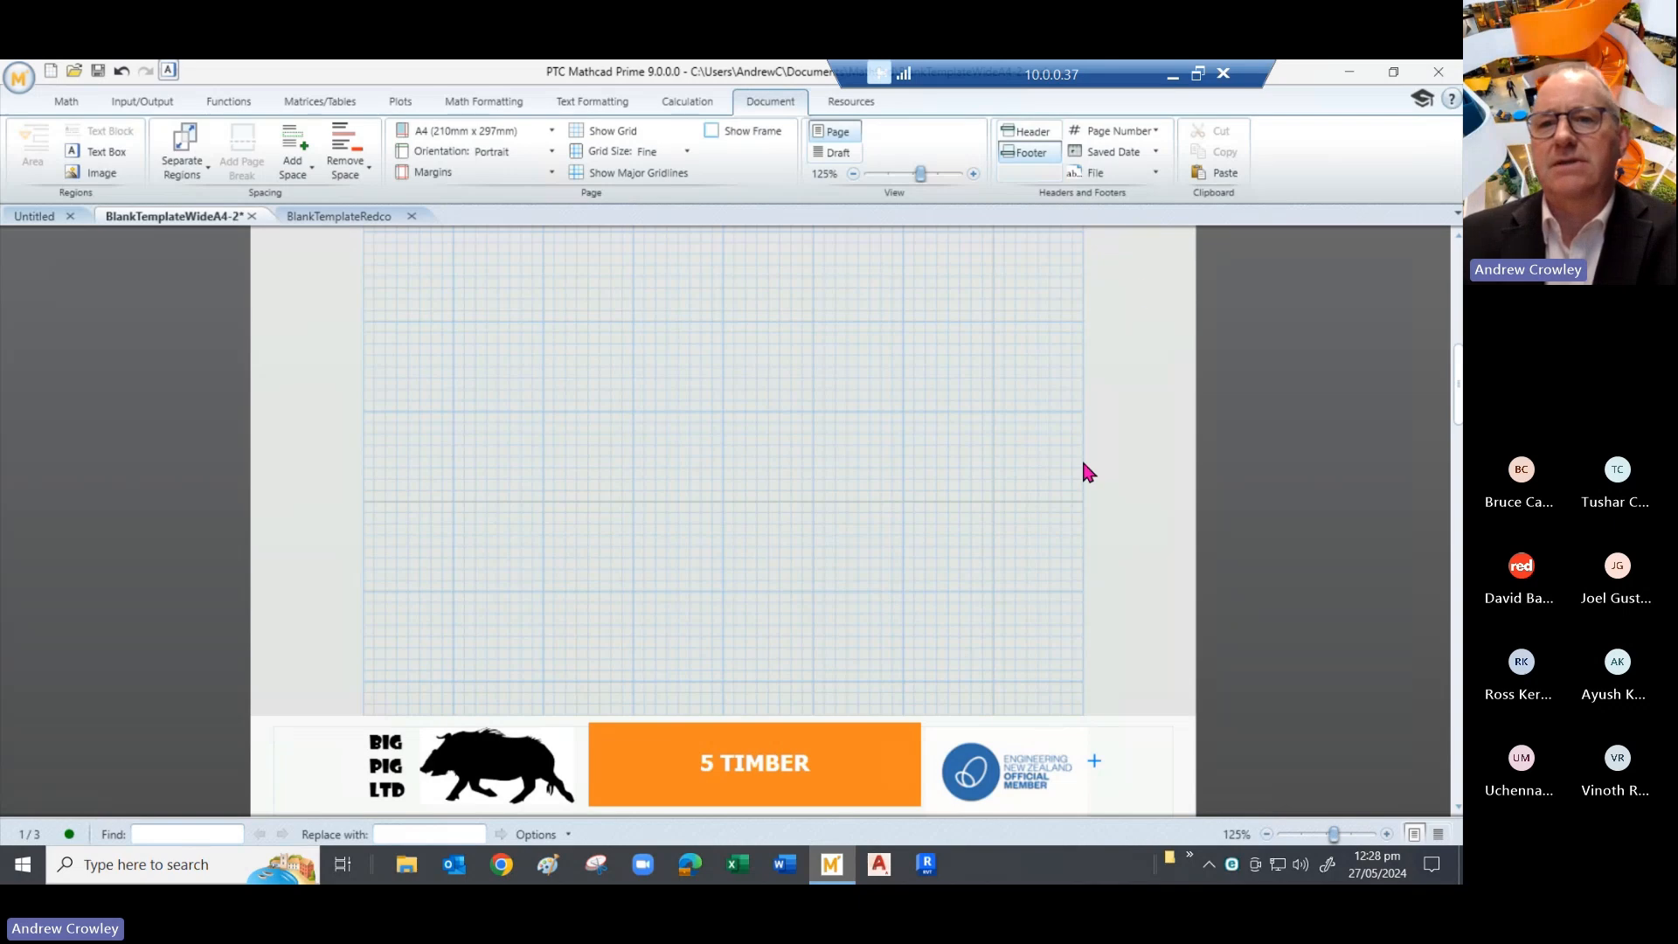
pyautogui.click(1152, 178)
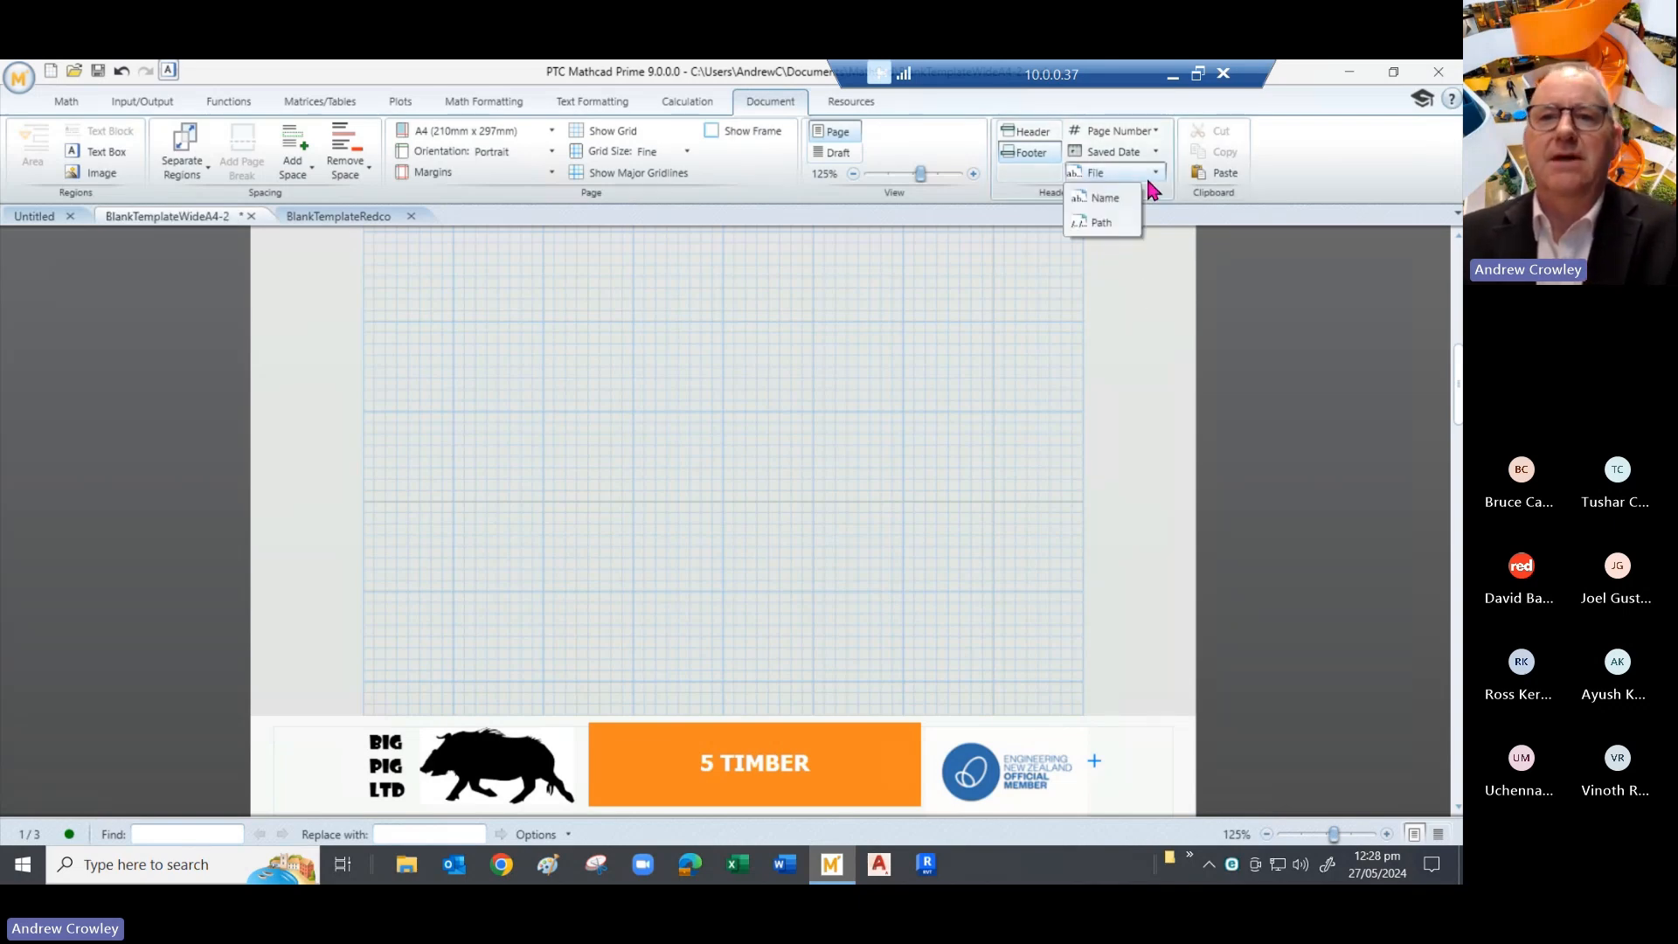
pyautogui.click(1012, 424)
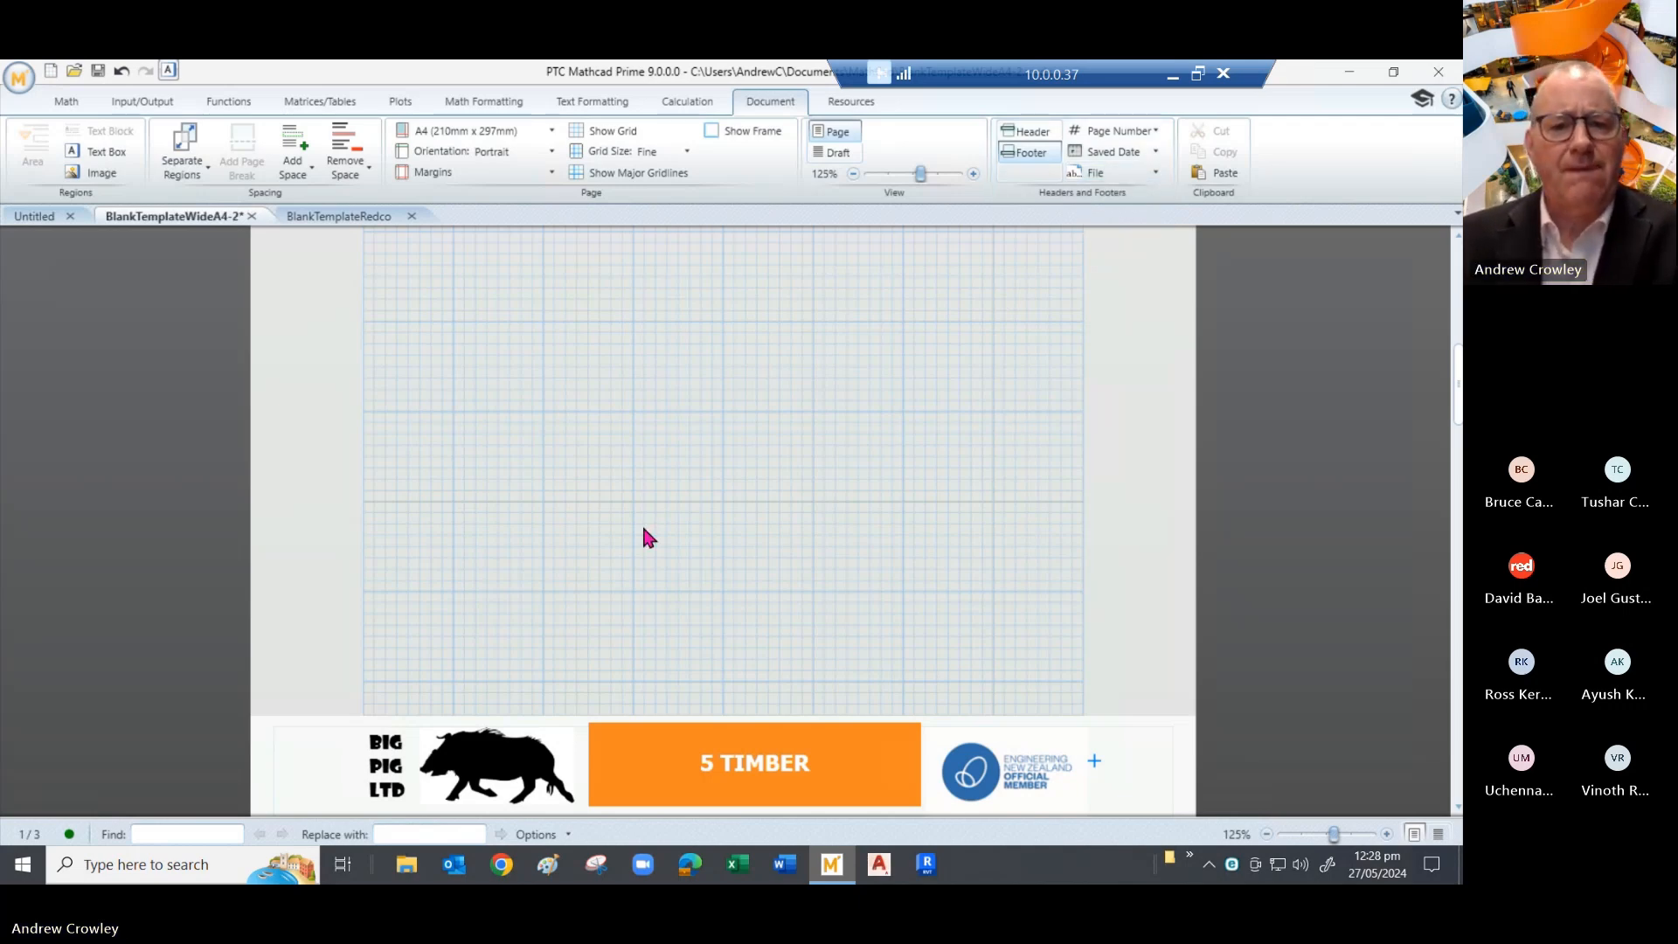
pyautogui.scroll(2, 552, 581)
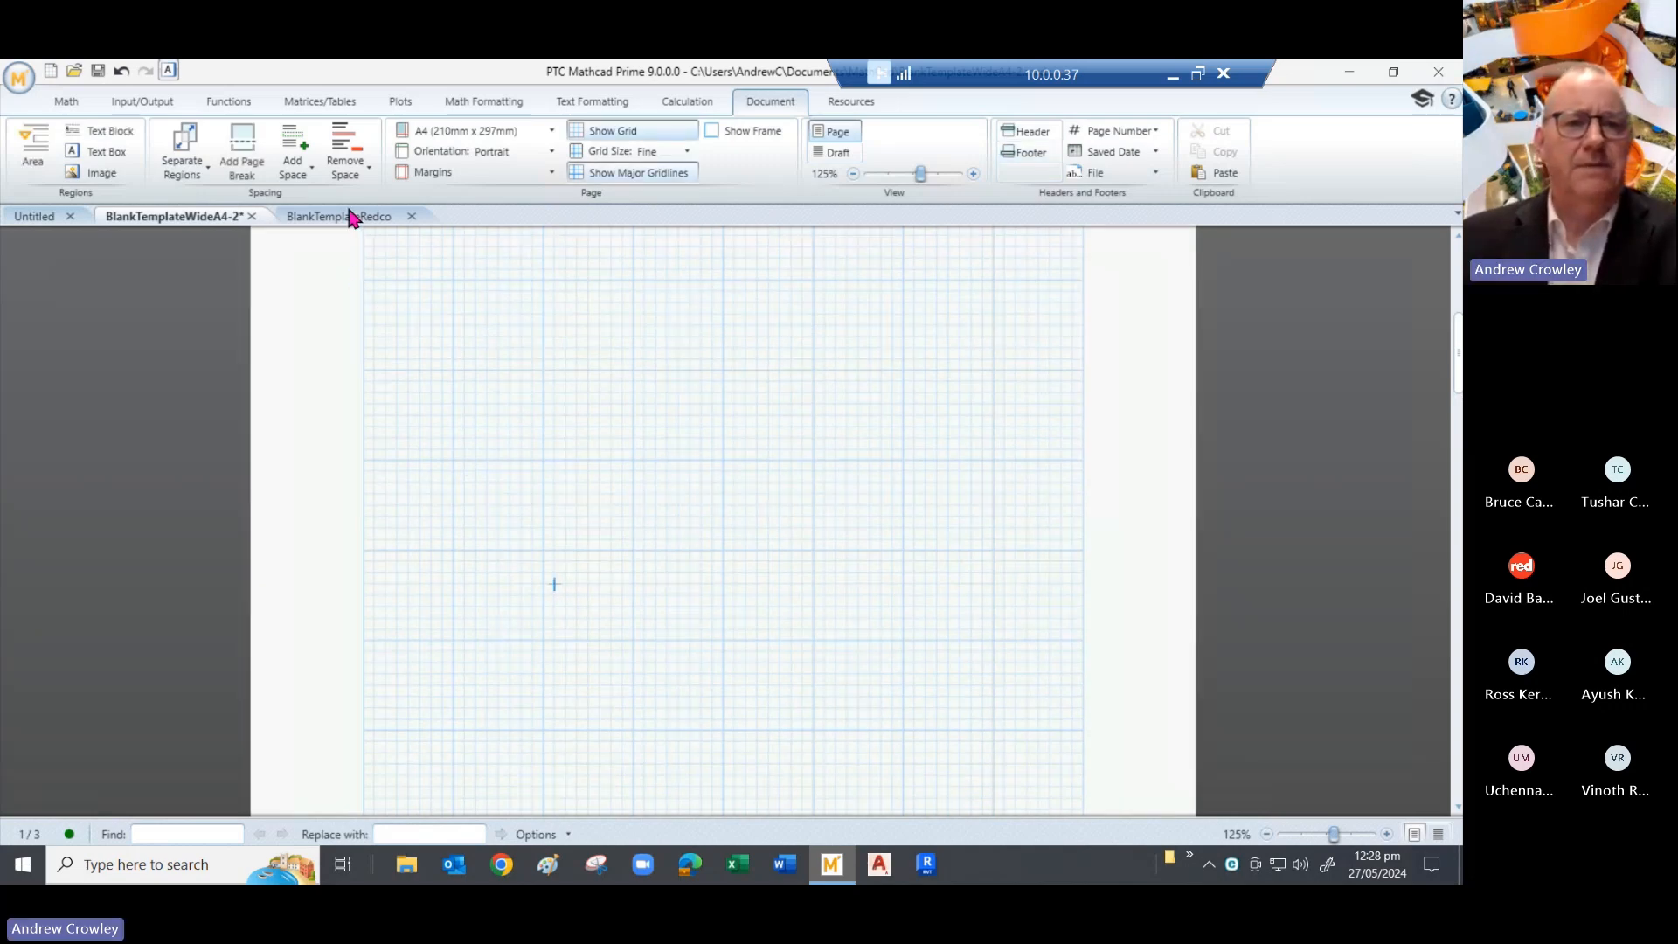
pyautogui.click(352, 217)
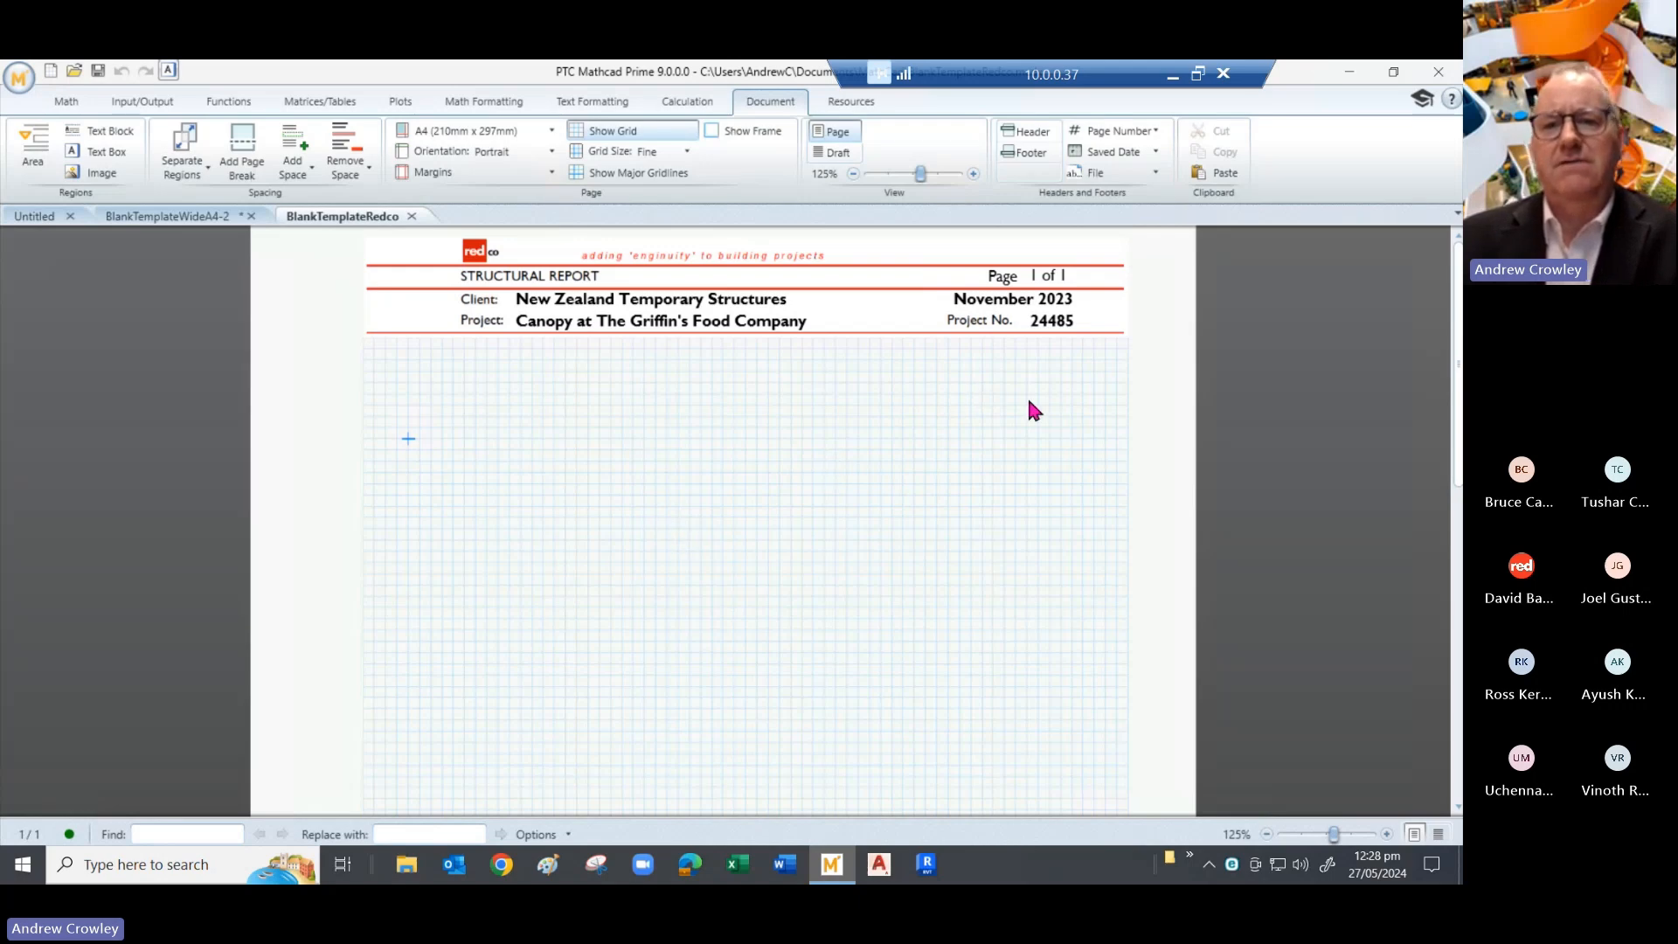
# - Inspect the page header, then scroll to the page bottom and open the empty footer for editing
pyautogui.doubleClick(413, 315)
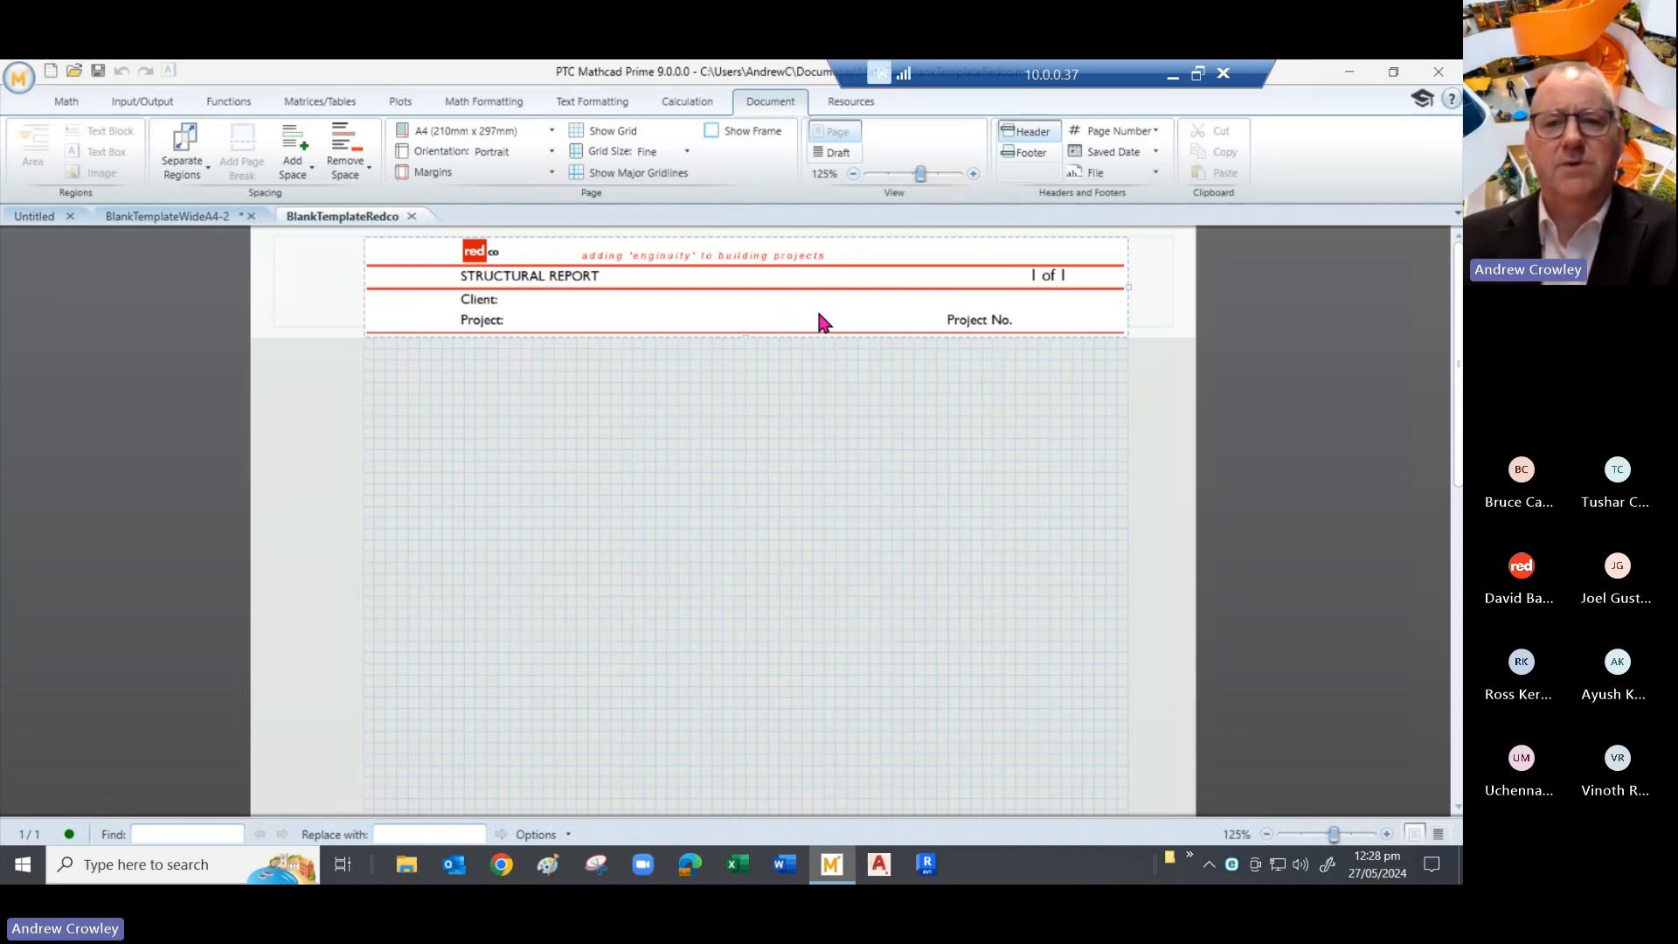
pyautogui.click(1073, 360)
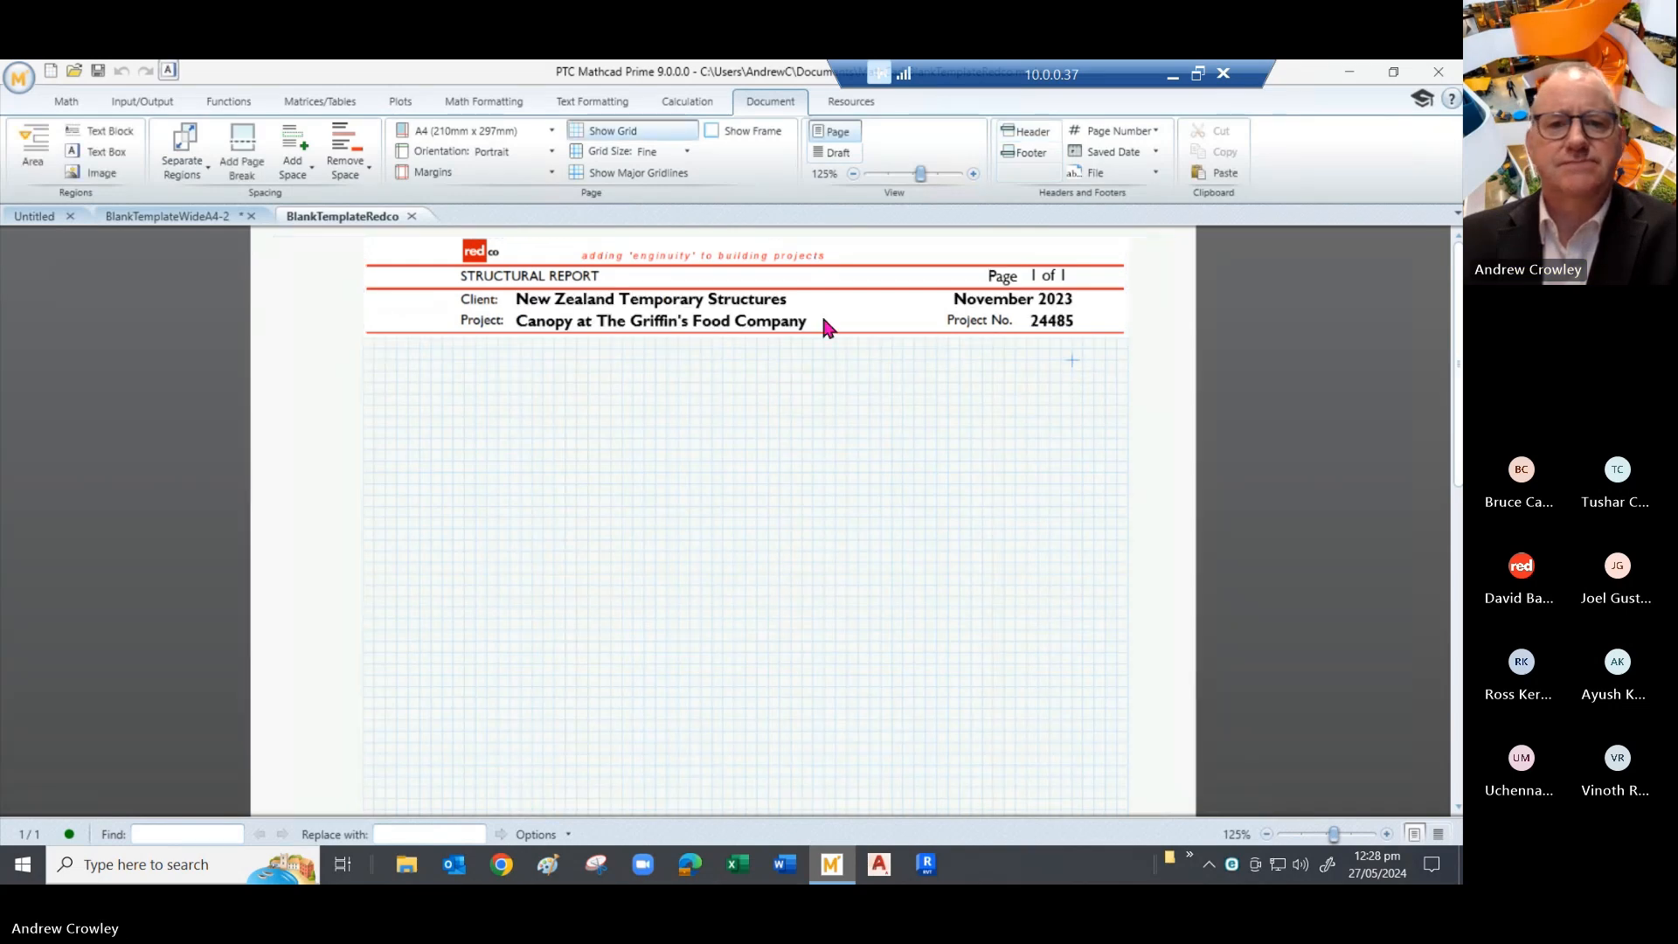
pyautogui.scroll(-3, 772, 404)
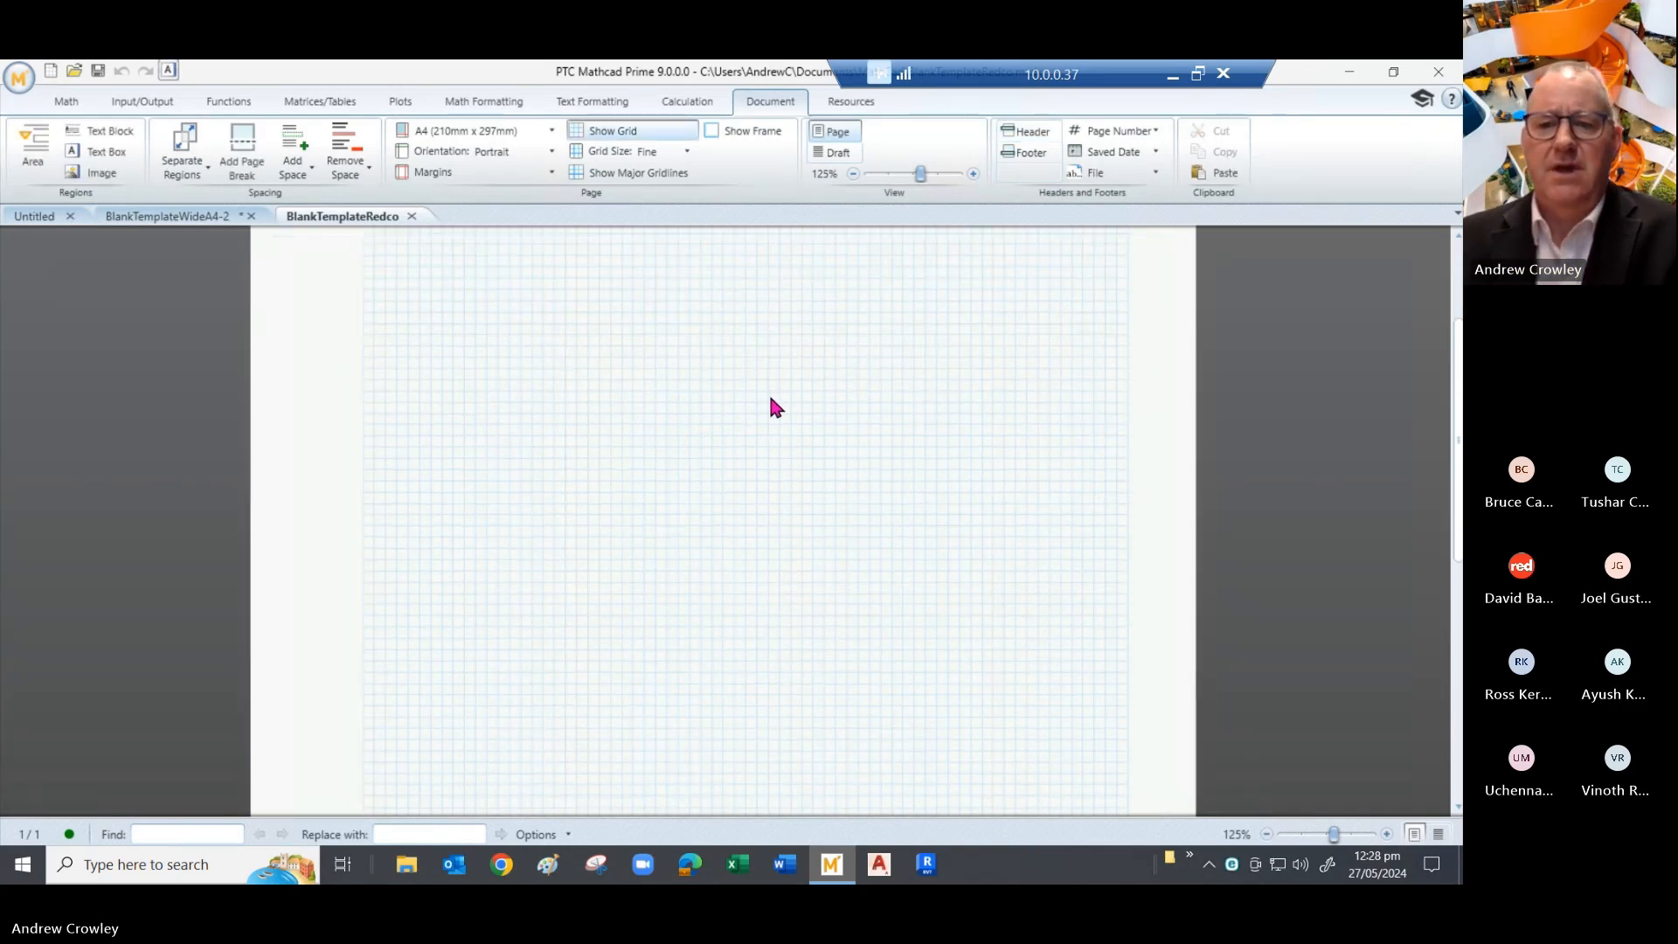
pyautogui.scroll(-1, 771, 399)
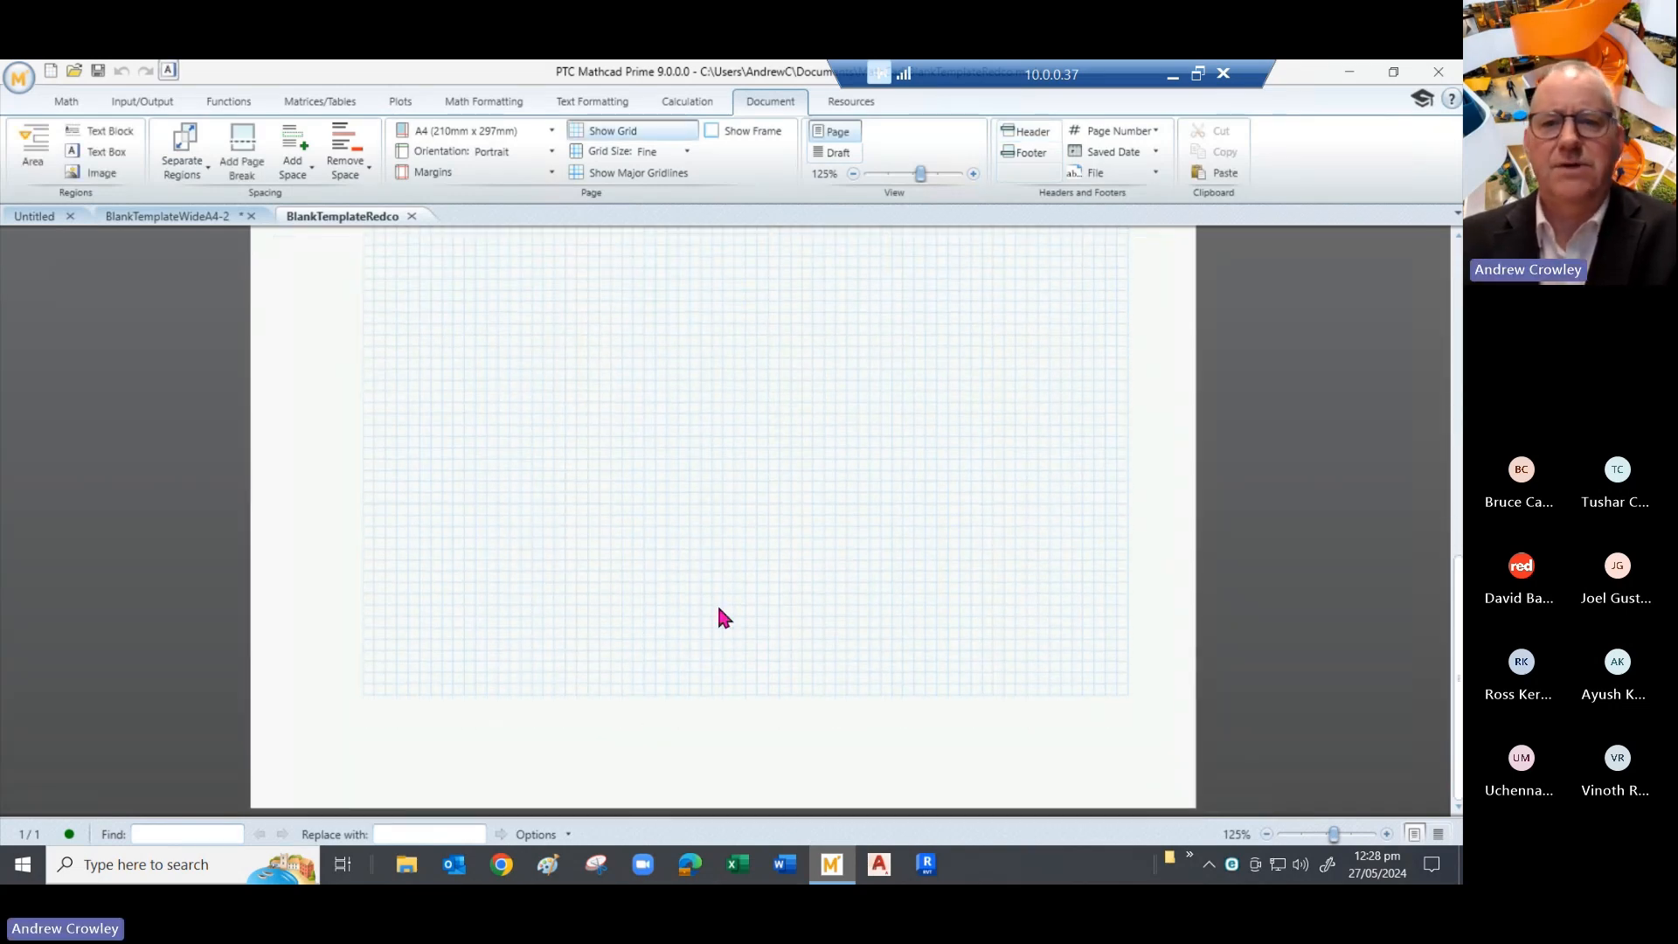
pyautogui.doubleClick(759, 734)
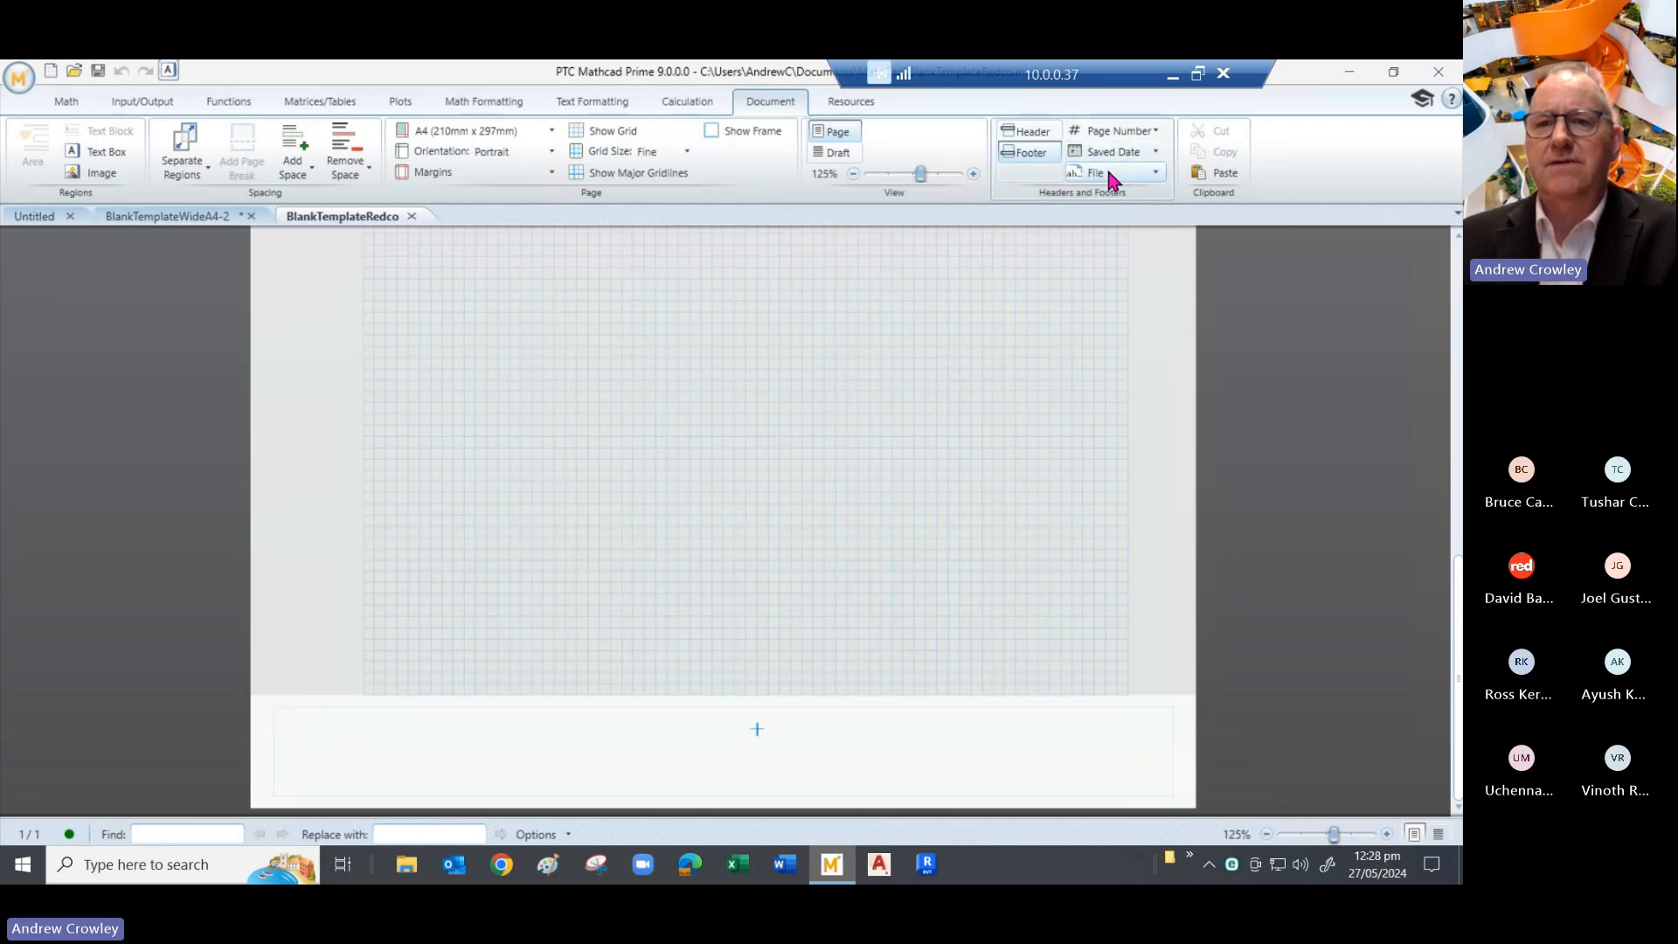
# - Insert the file path field into the footer and move it to the left edge
pyautogui.click(1108, 173)
pyautogui.click(1100, 220)
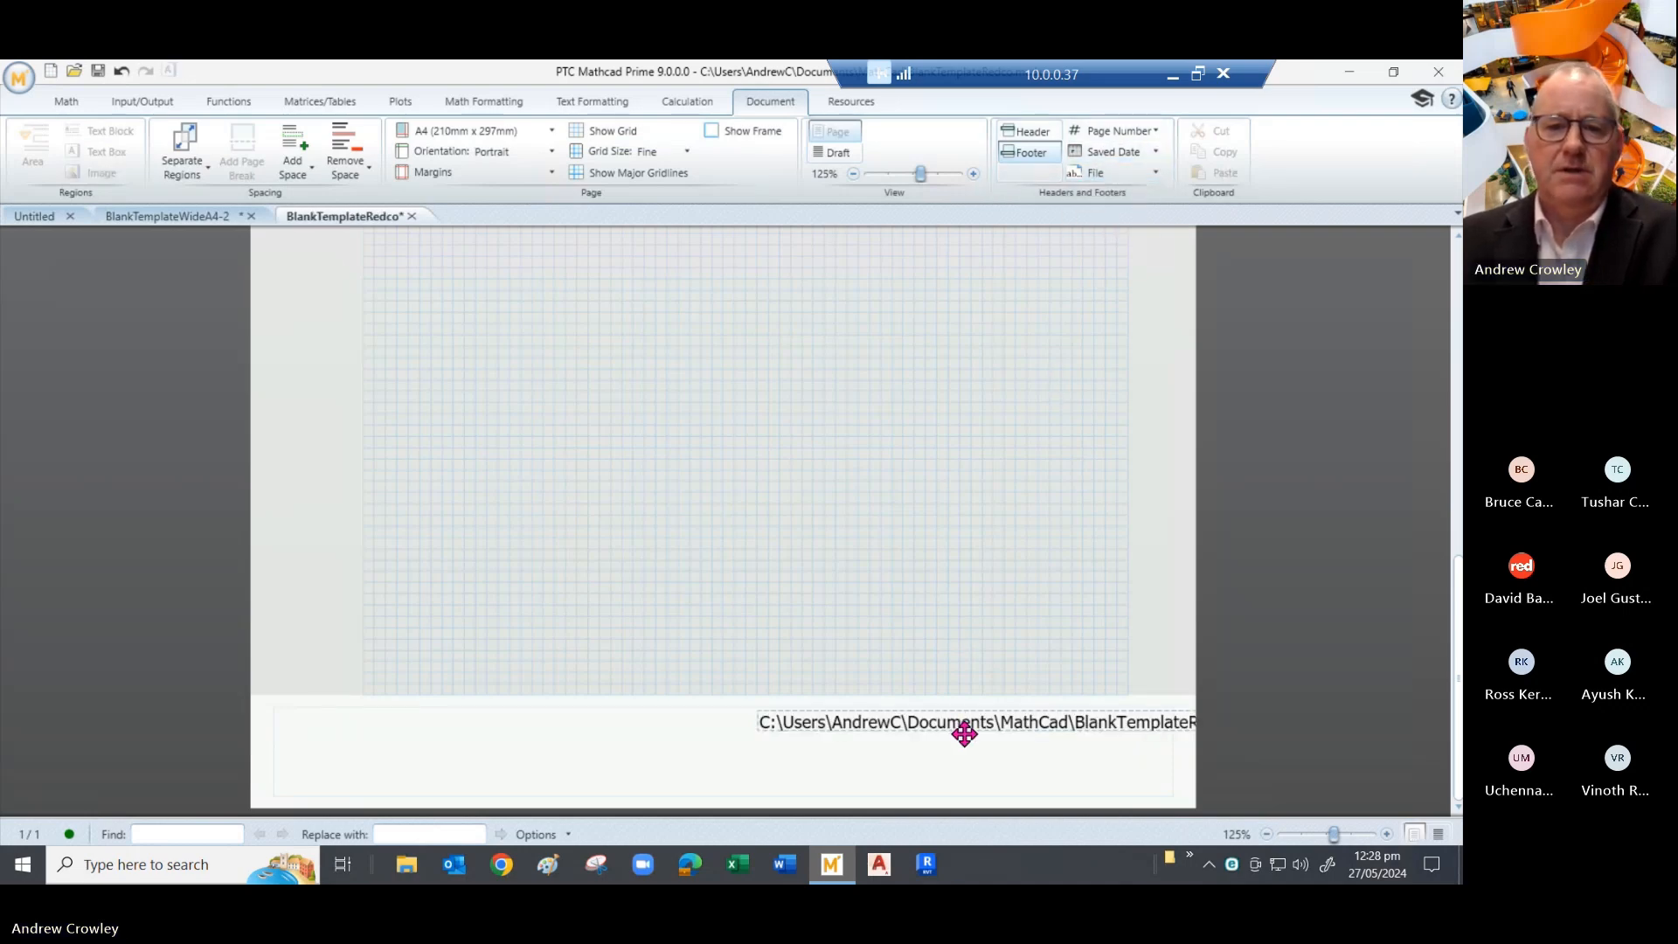
pyautogui.moveTo(958, 730); pyautogui.dragTo(475, 740)
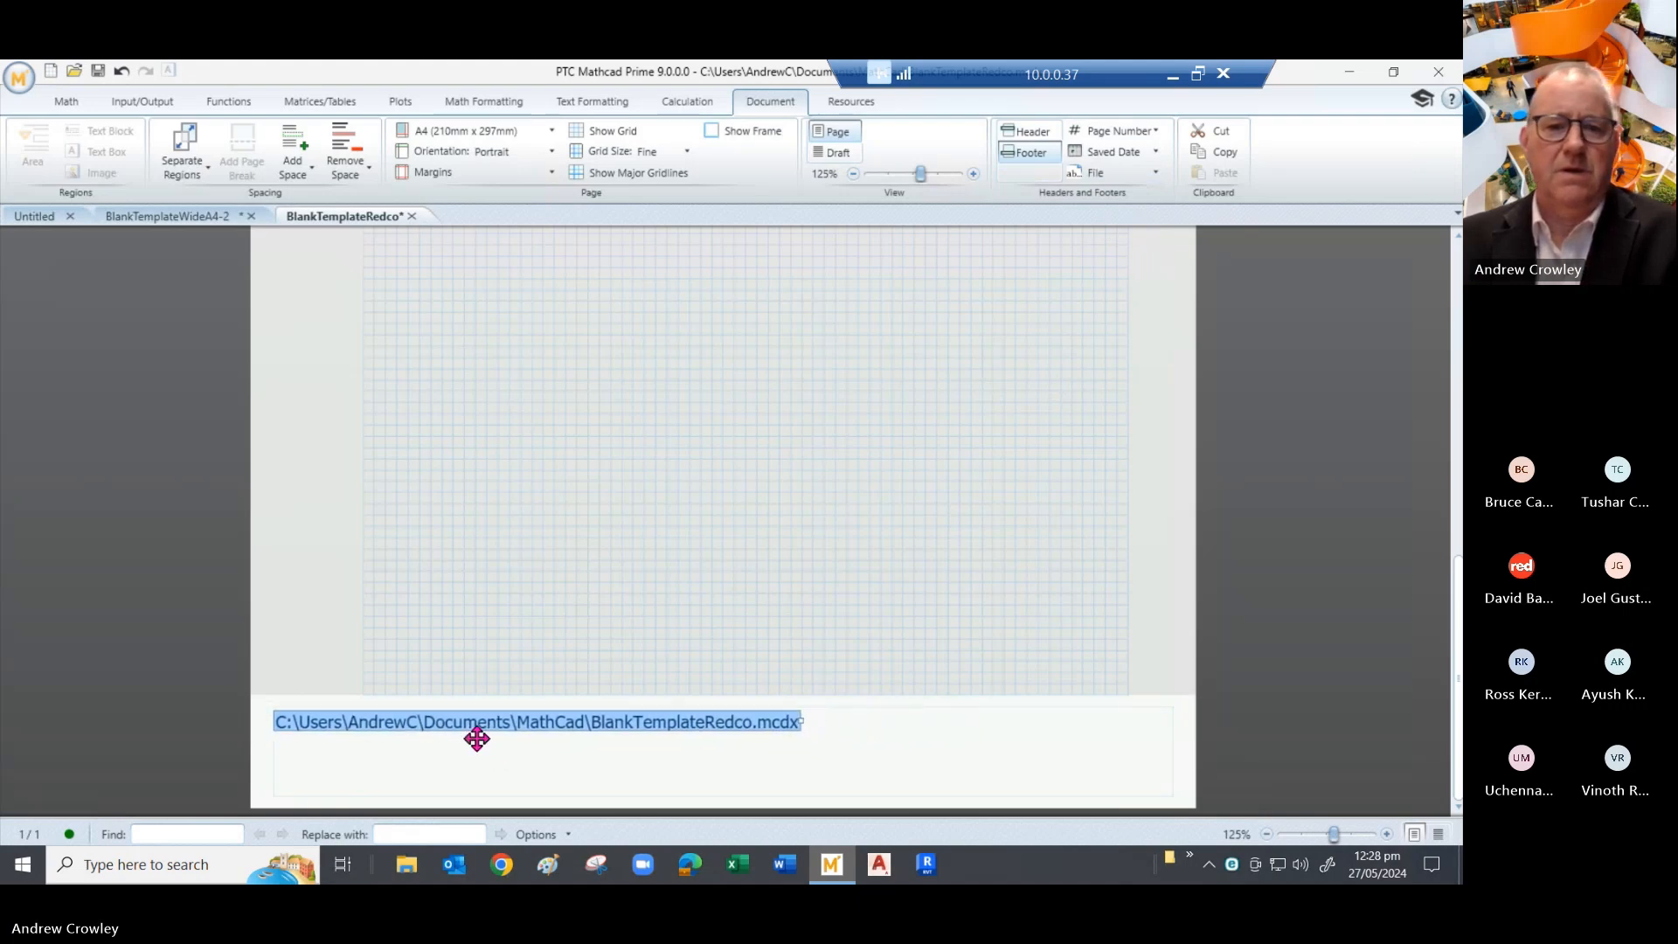
pyautogui.click(862, 742)
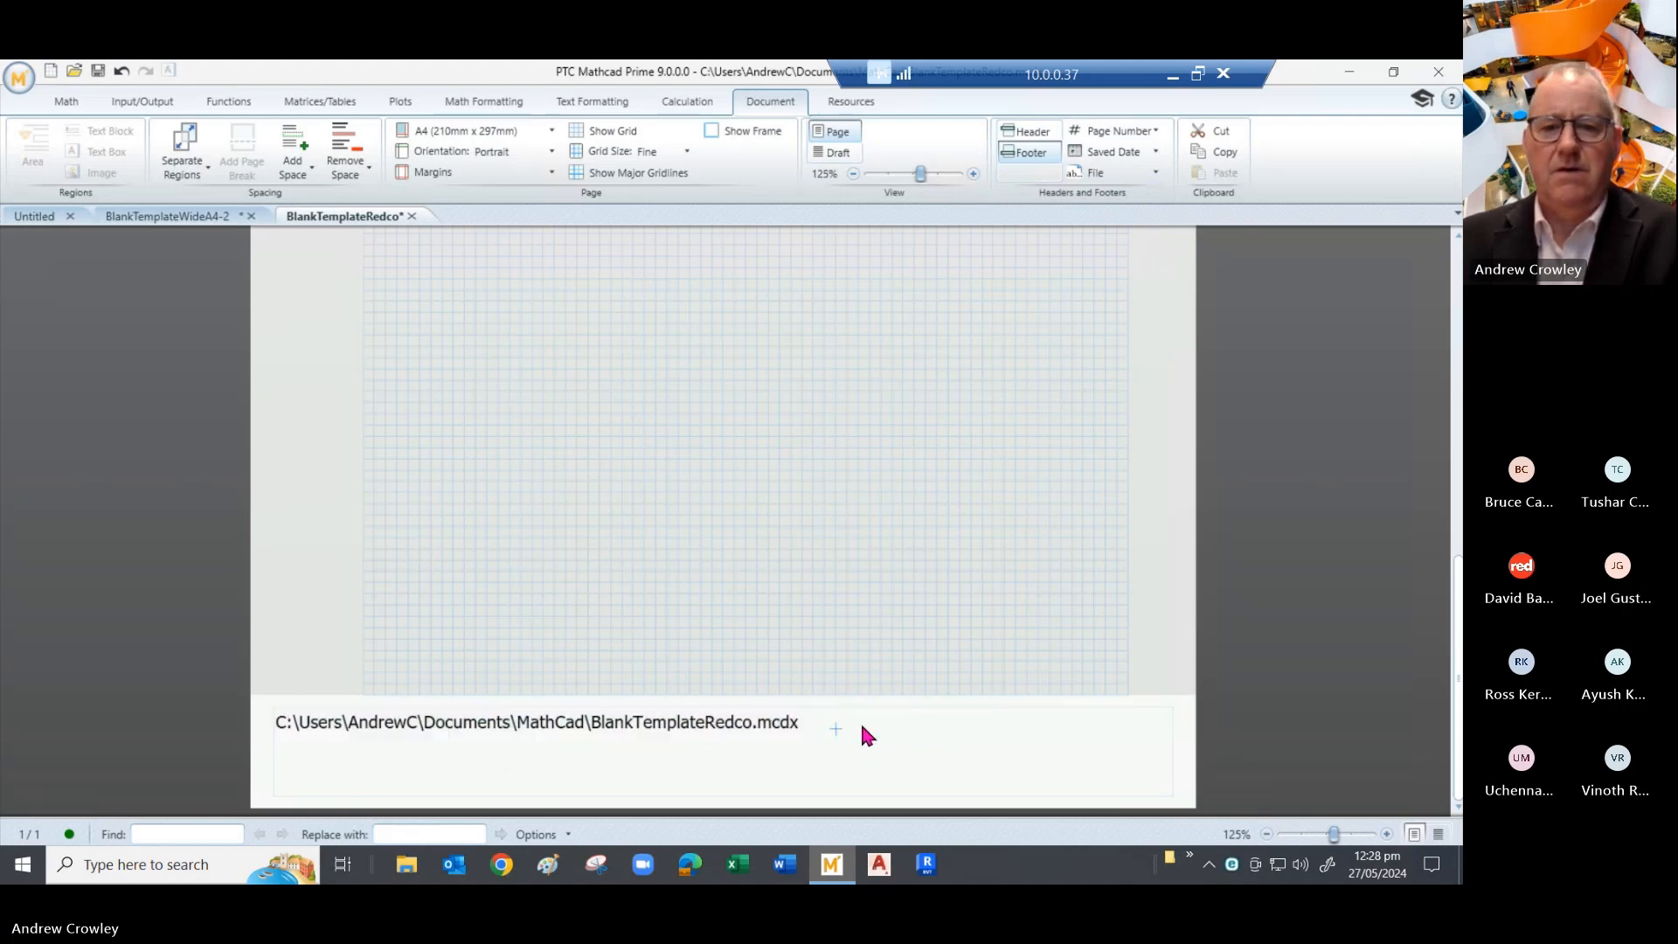
# - Add the file name and, below it, the saved date in dd/mm/yyyy format
pyautogui.click(1096, 171)
pyautogui.click(1101, 199)
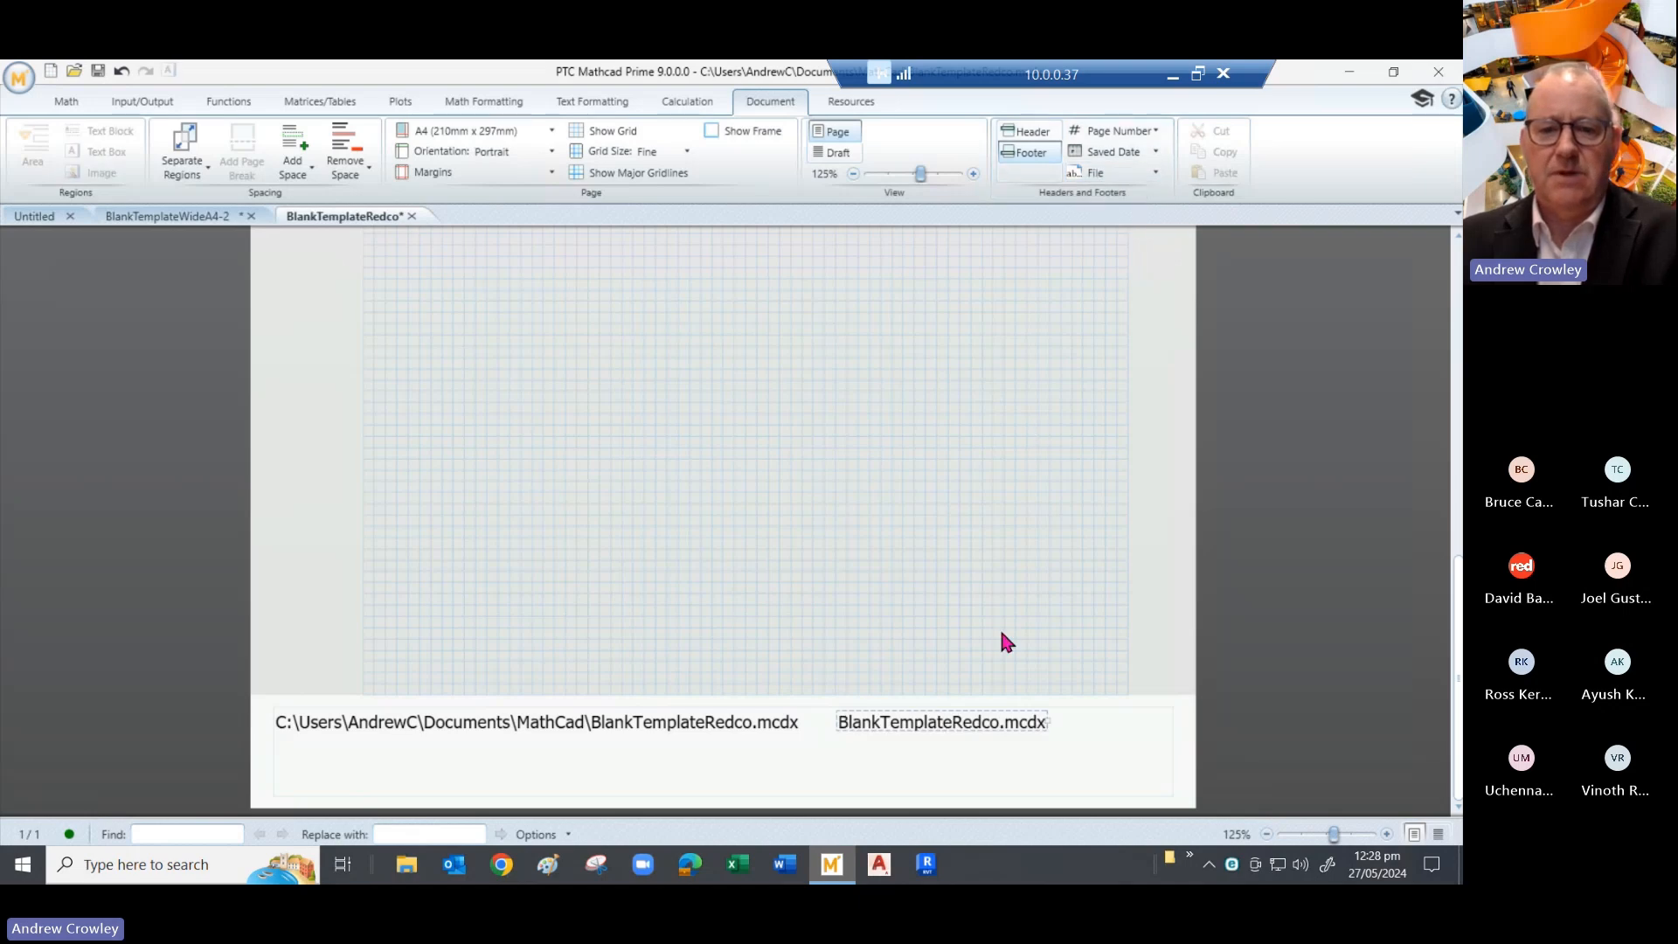
pyautogui.click(903, 773)
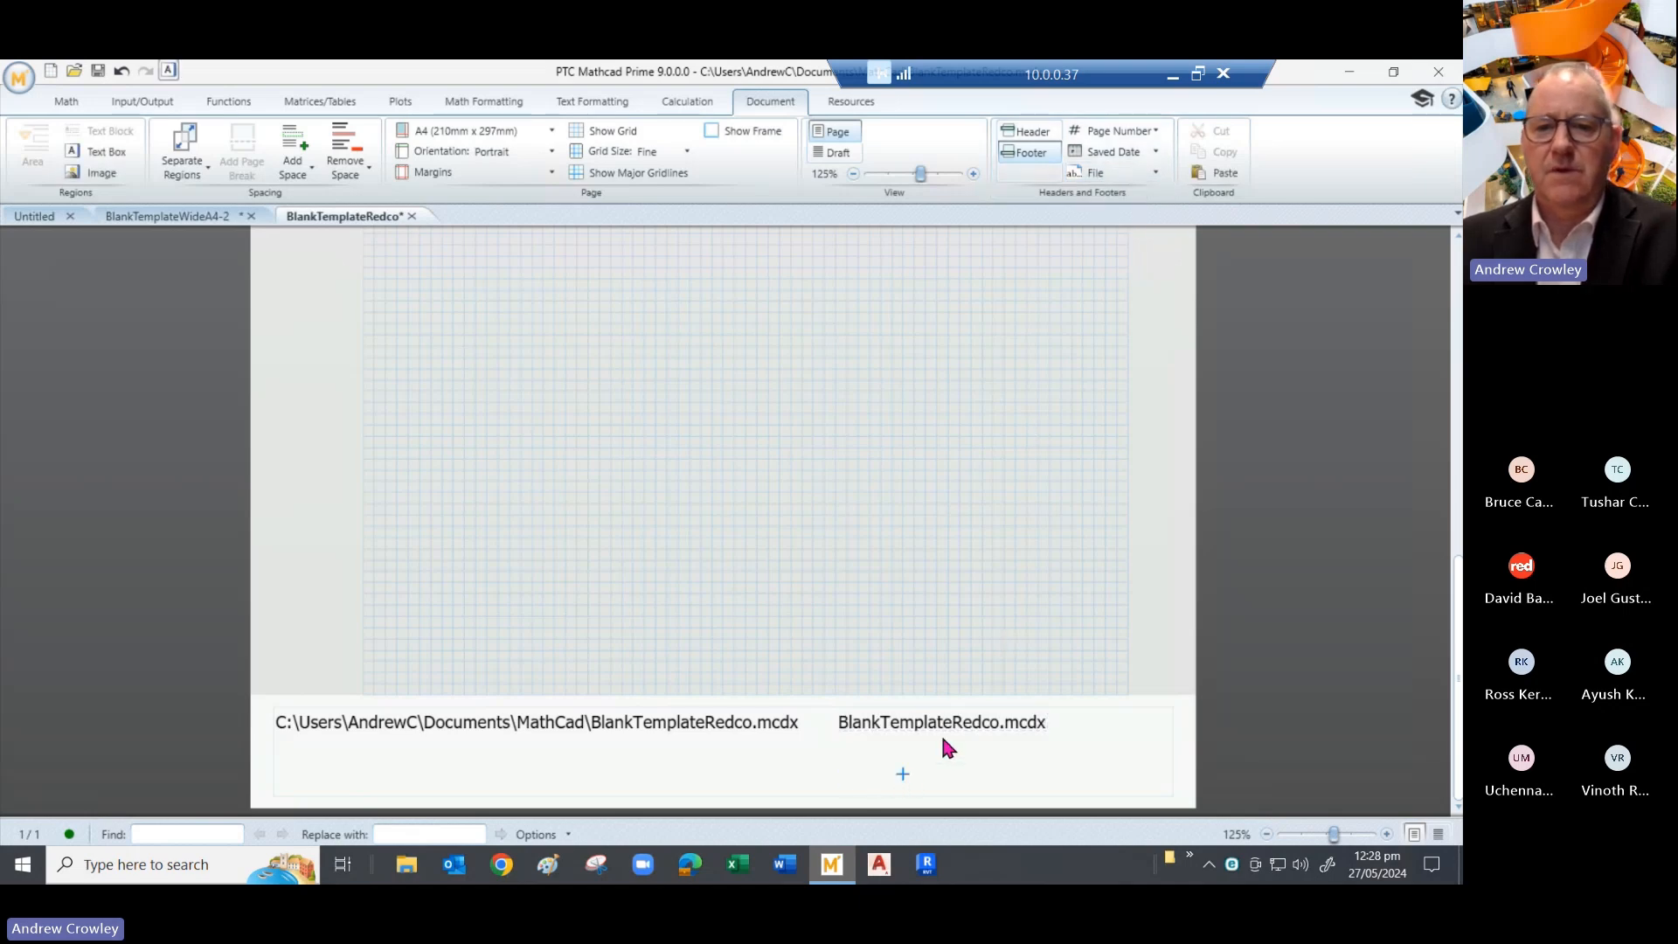
pyautogui.click(1140, 154)
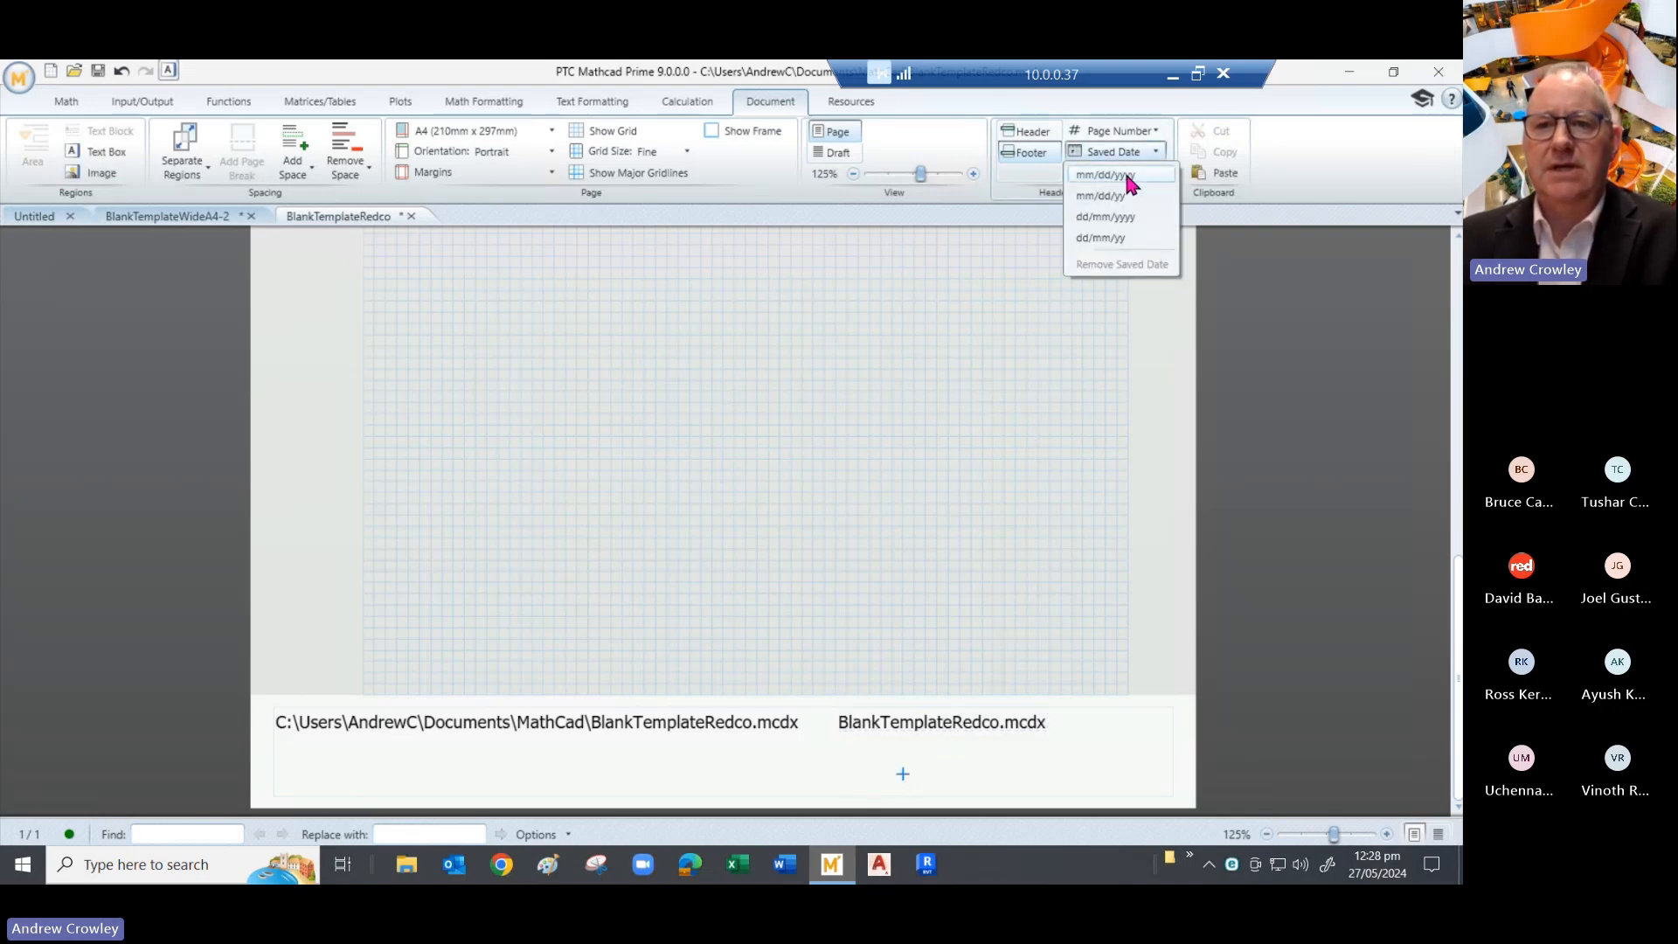
pyautogui.click(1105, 219)
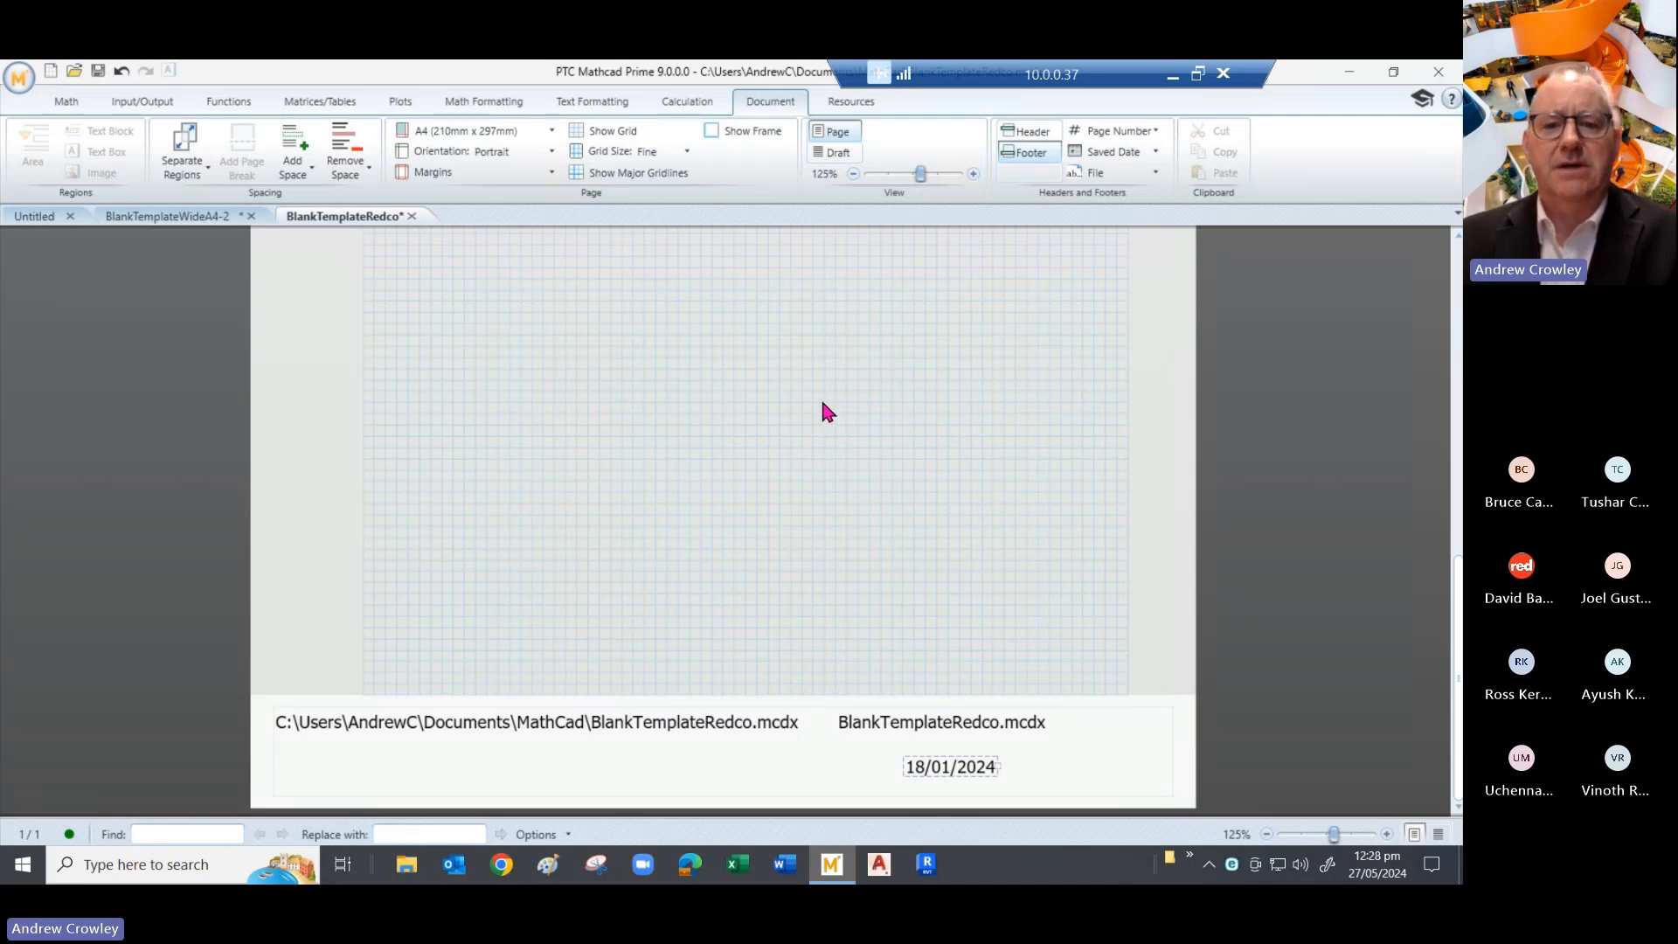
pyautogui.click(828, 496)
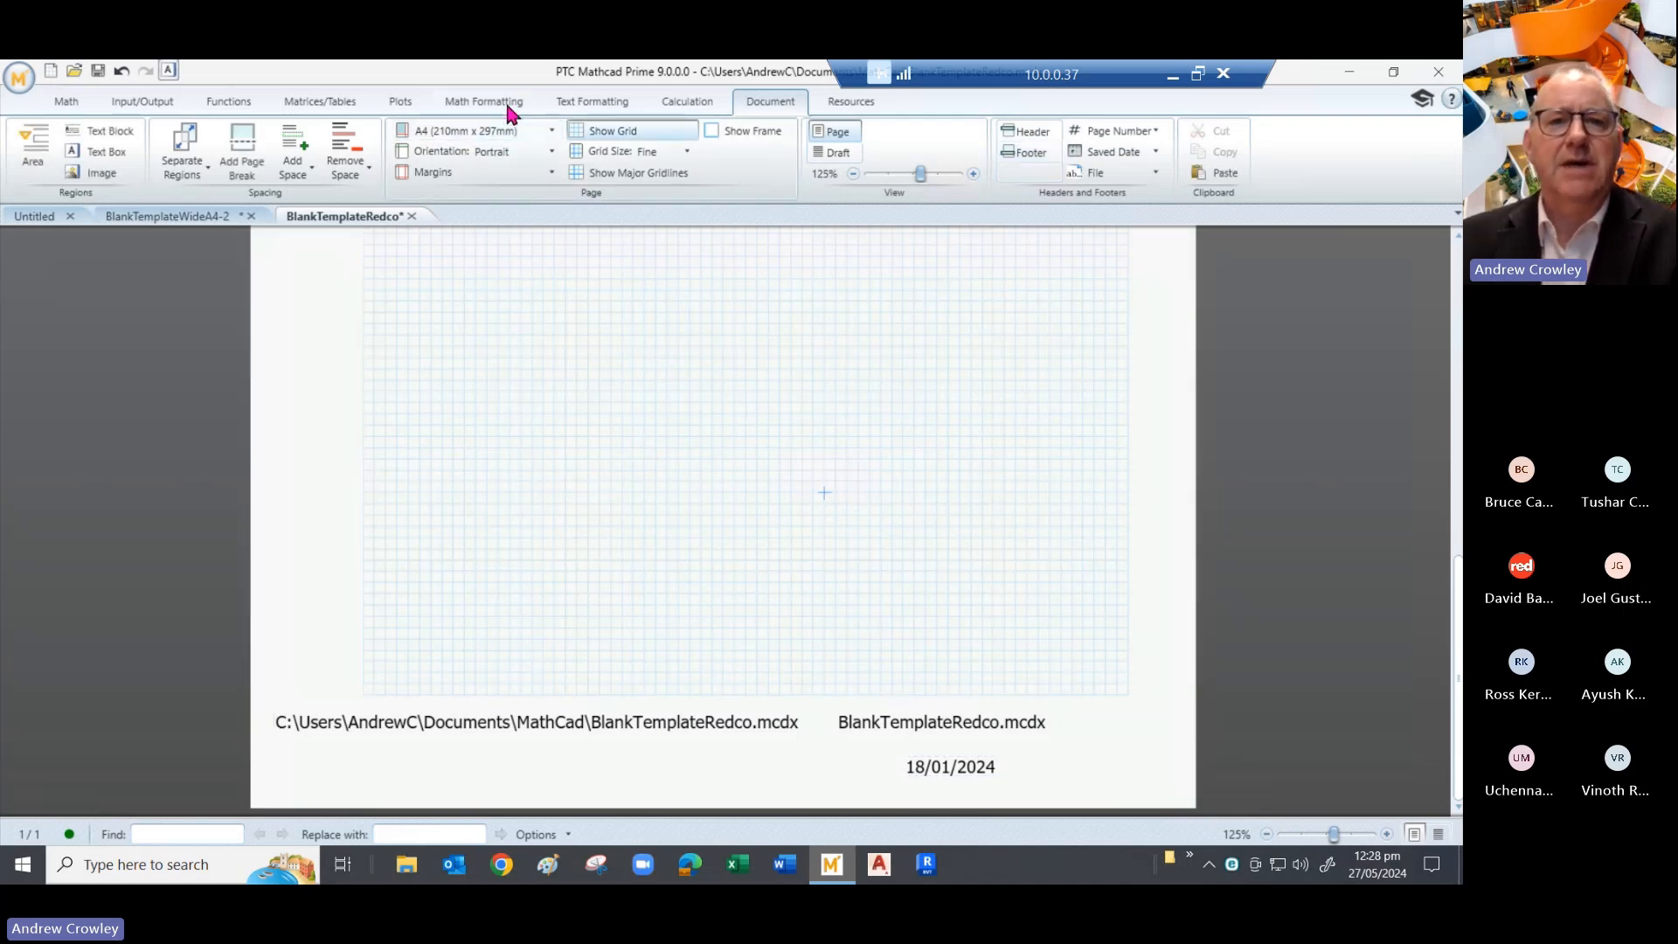
# - Keep the proofing language as English (United States), run Spell Check, and place the cursor below the header
pyautogui.click(610, 99)
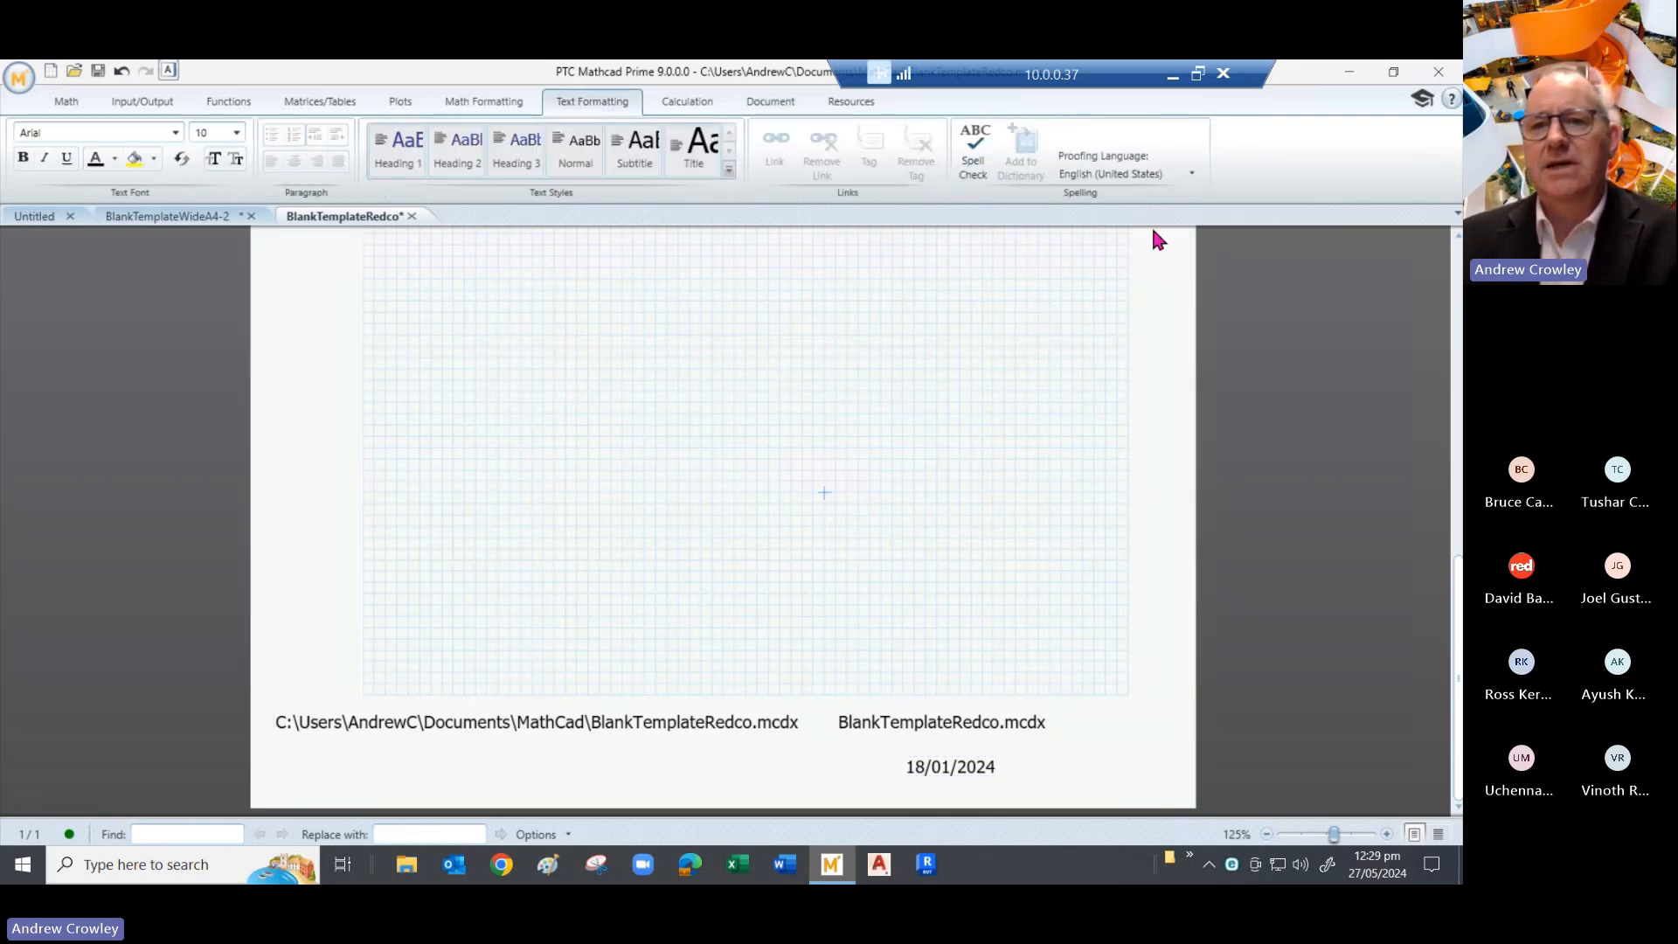
pyautogui.click(1156, 173)
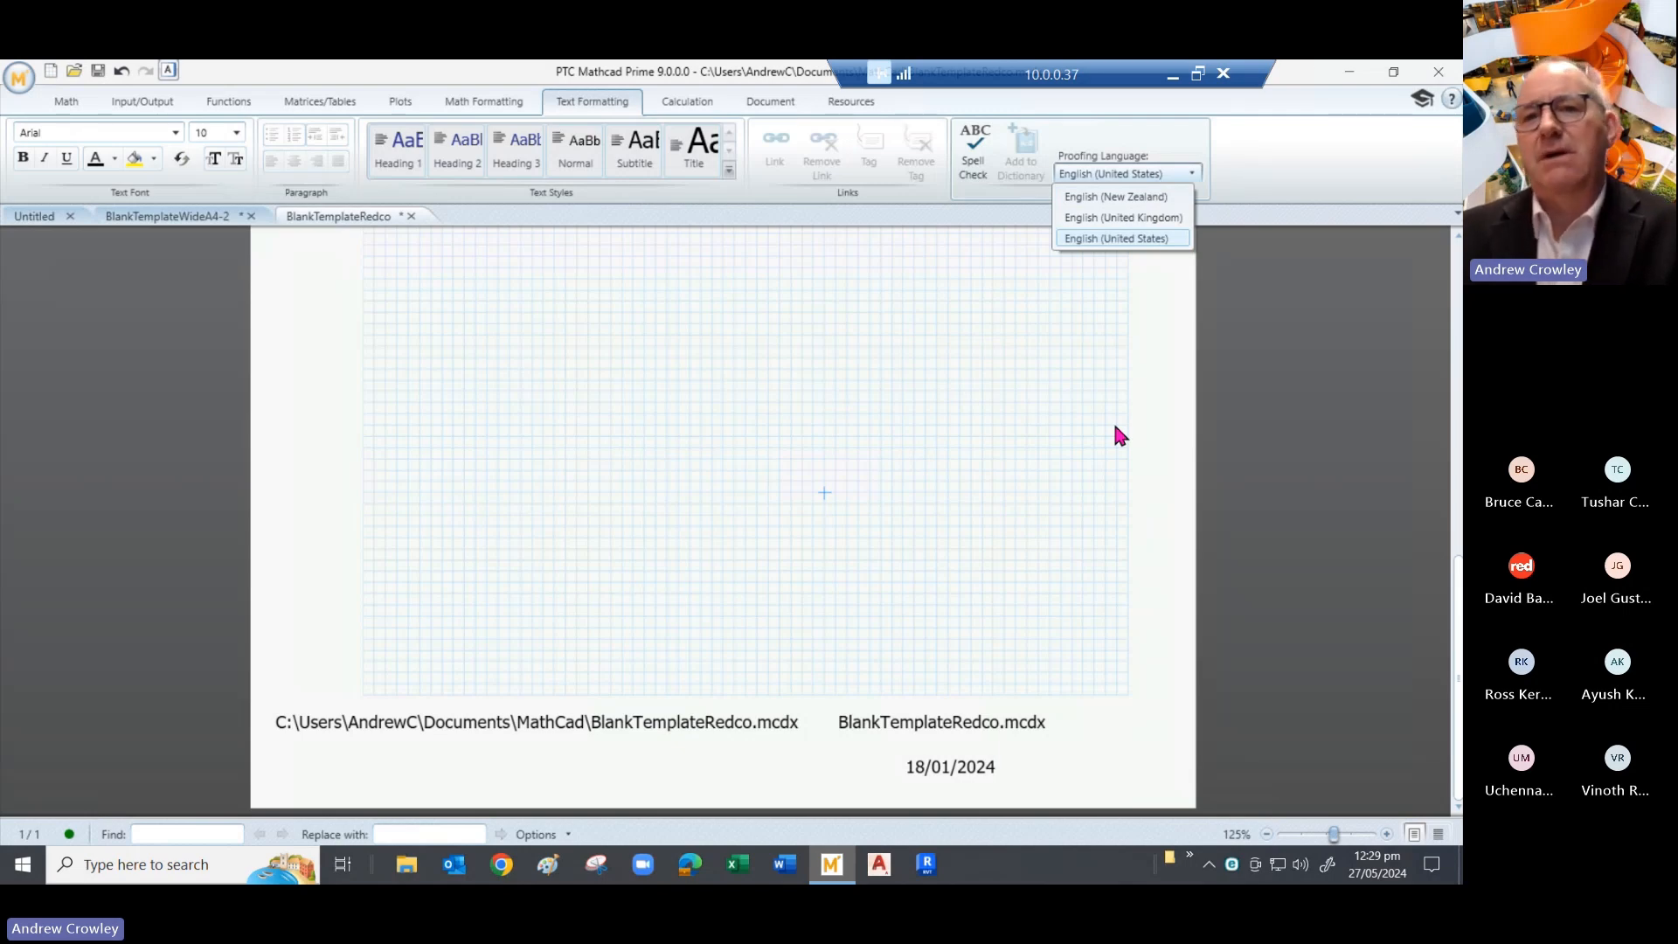
pyautogui.click(1082, 324)
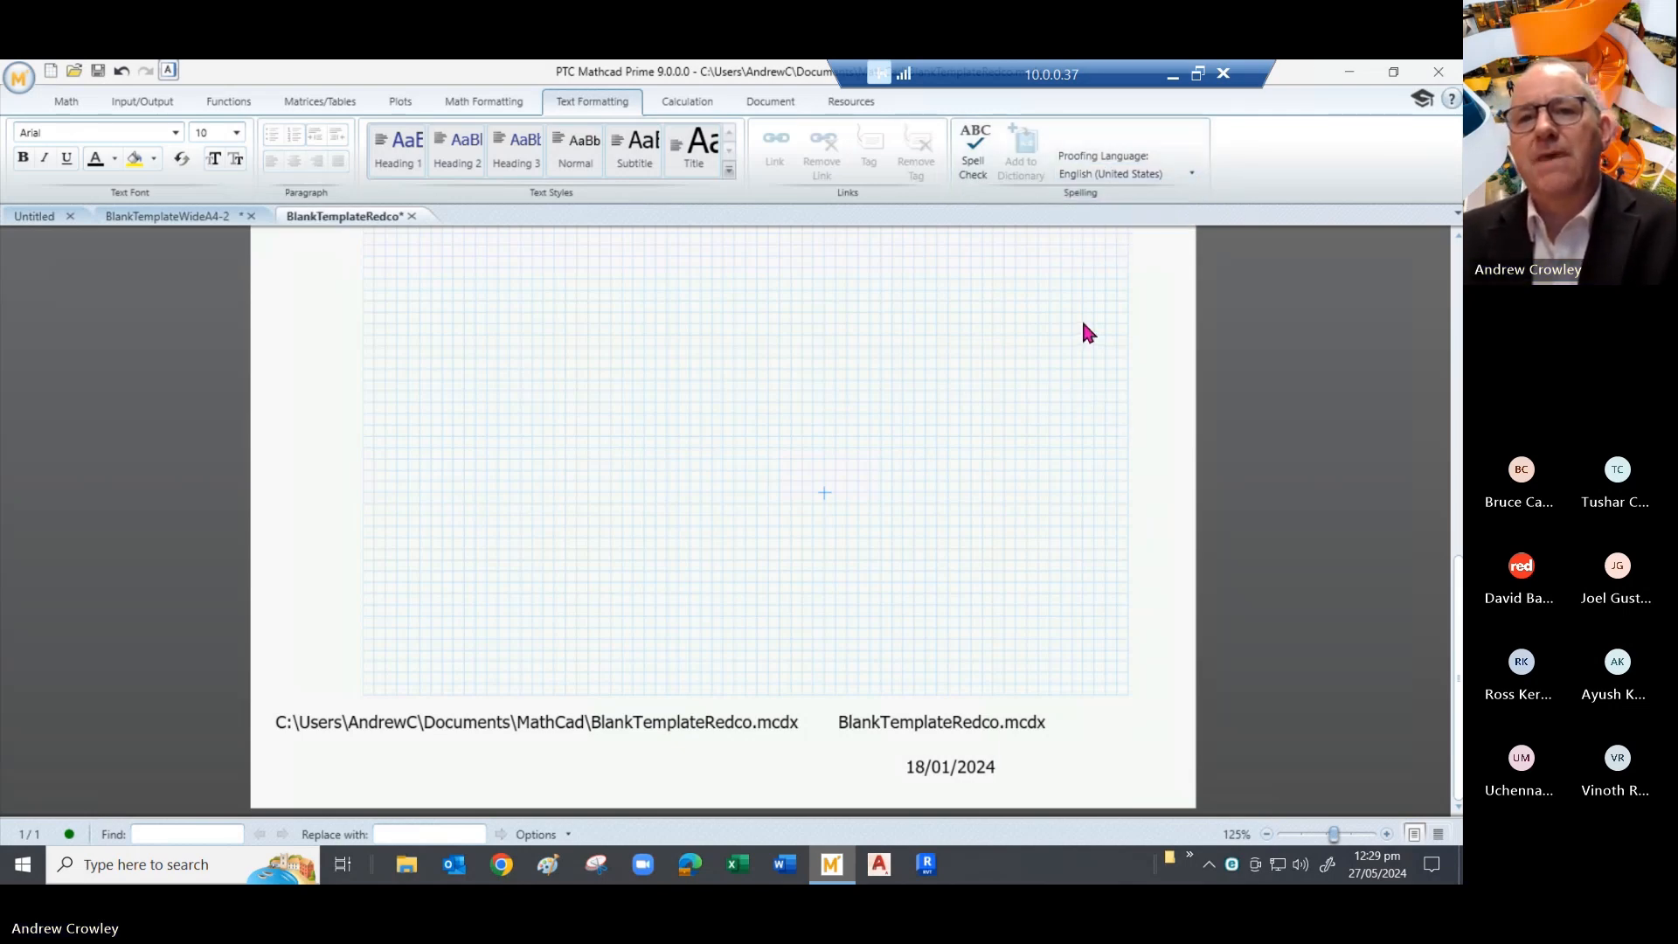
pyautogui.click(975, 163)
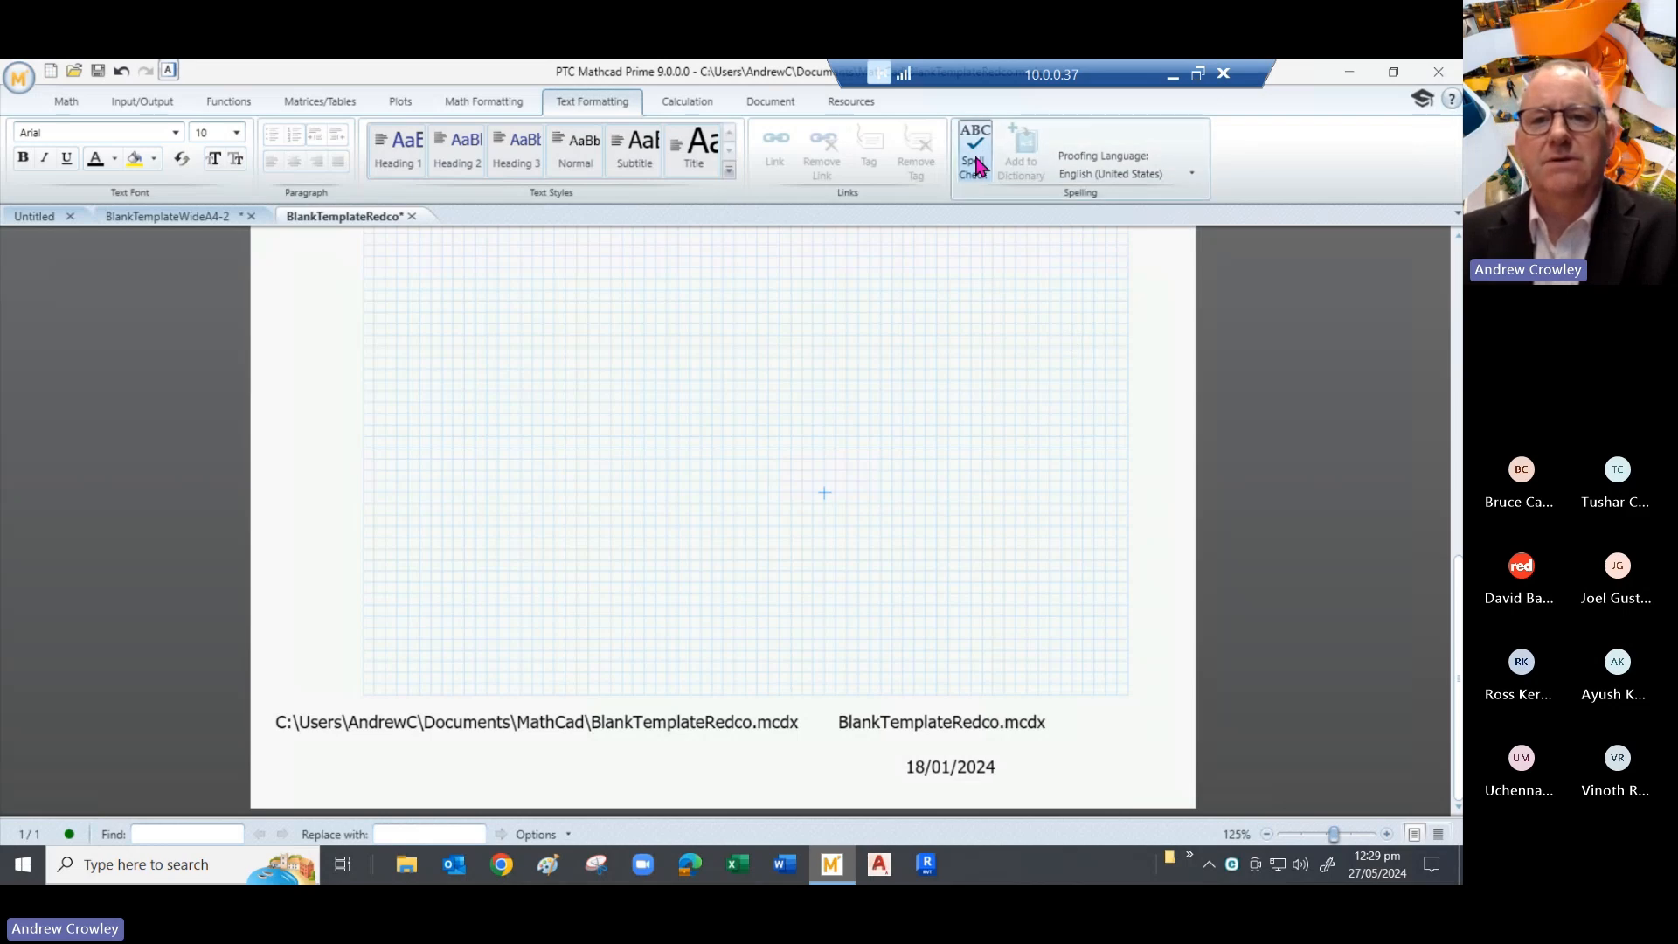
pyautogui.scroll(8, 681, 404)
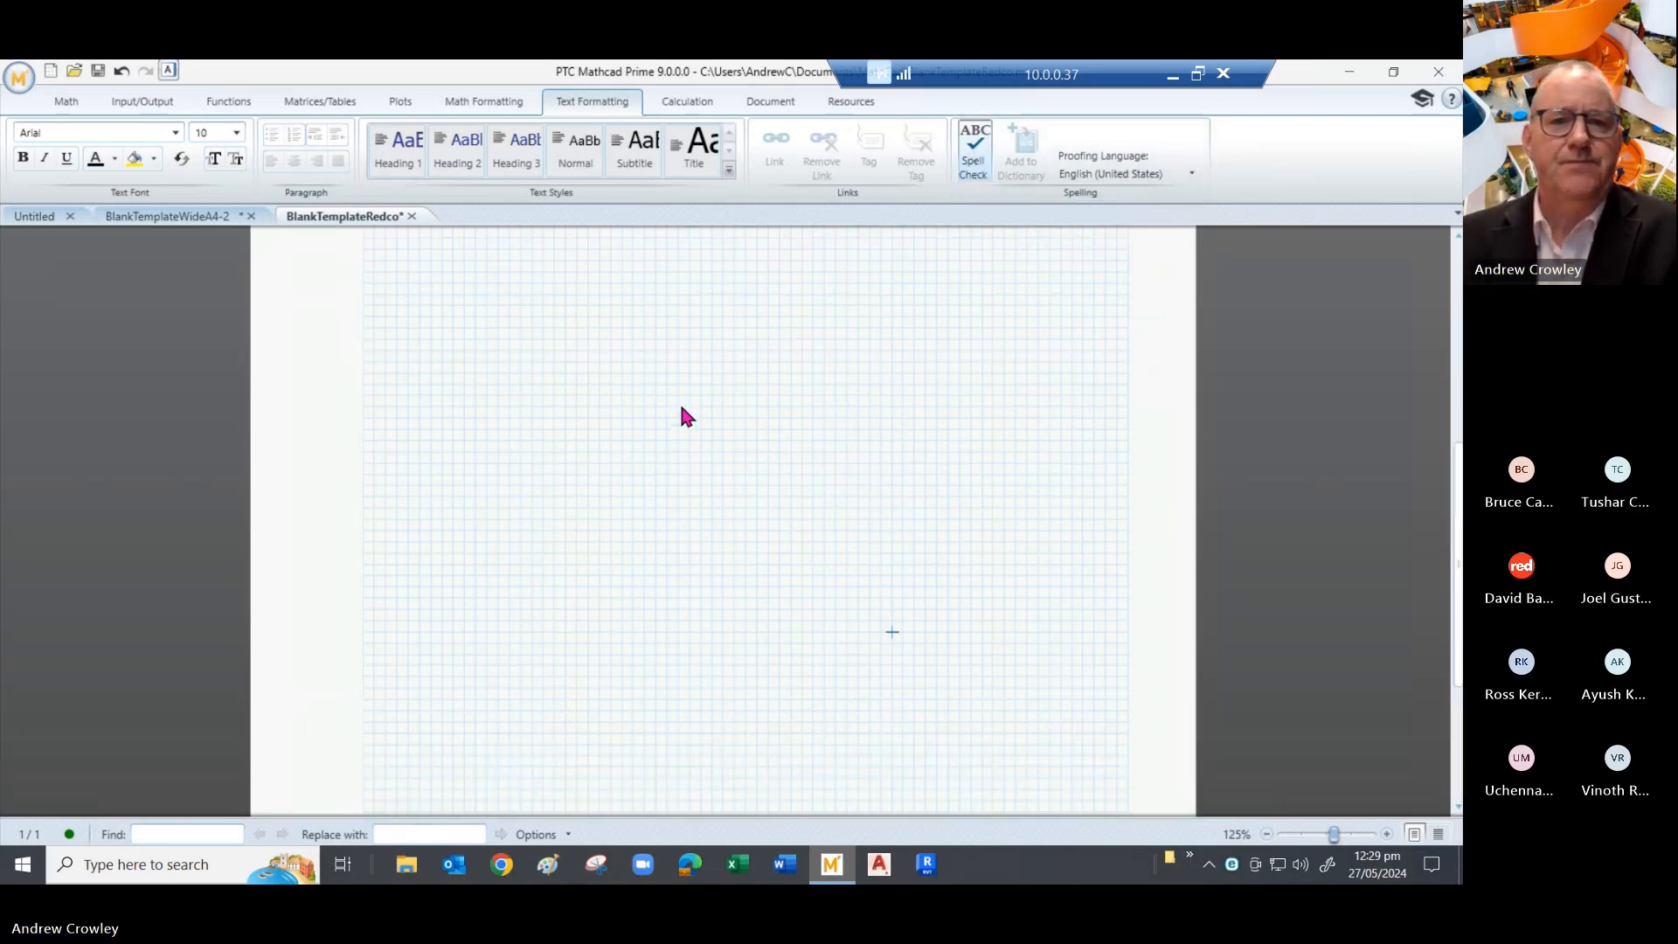
pyautogui.click(510, 450)
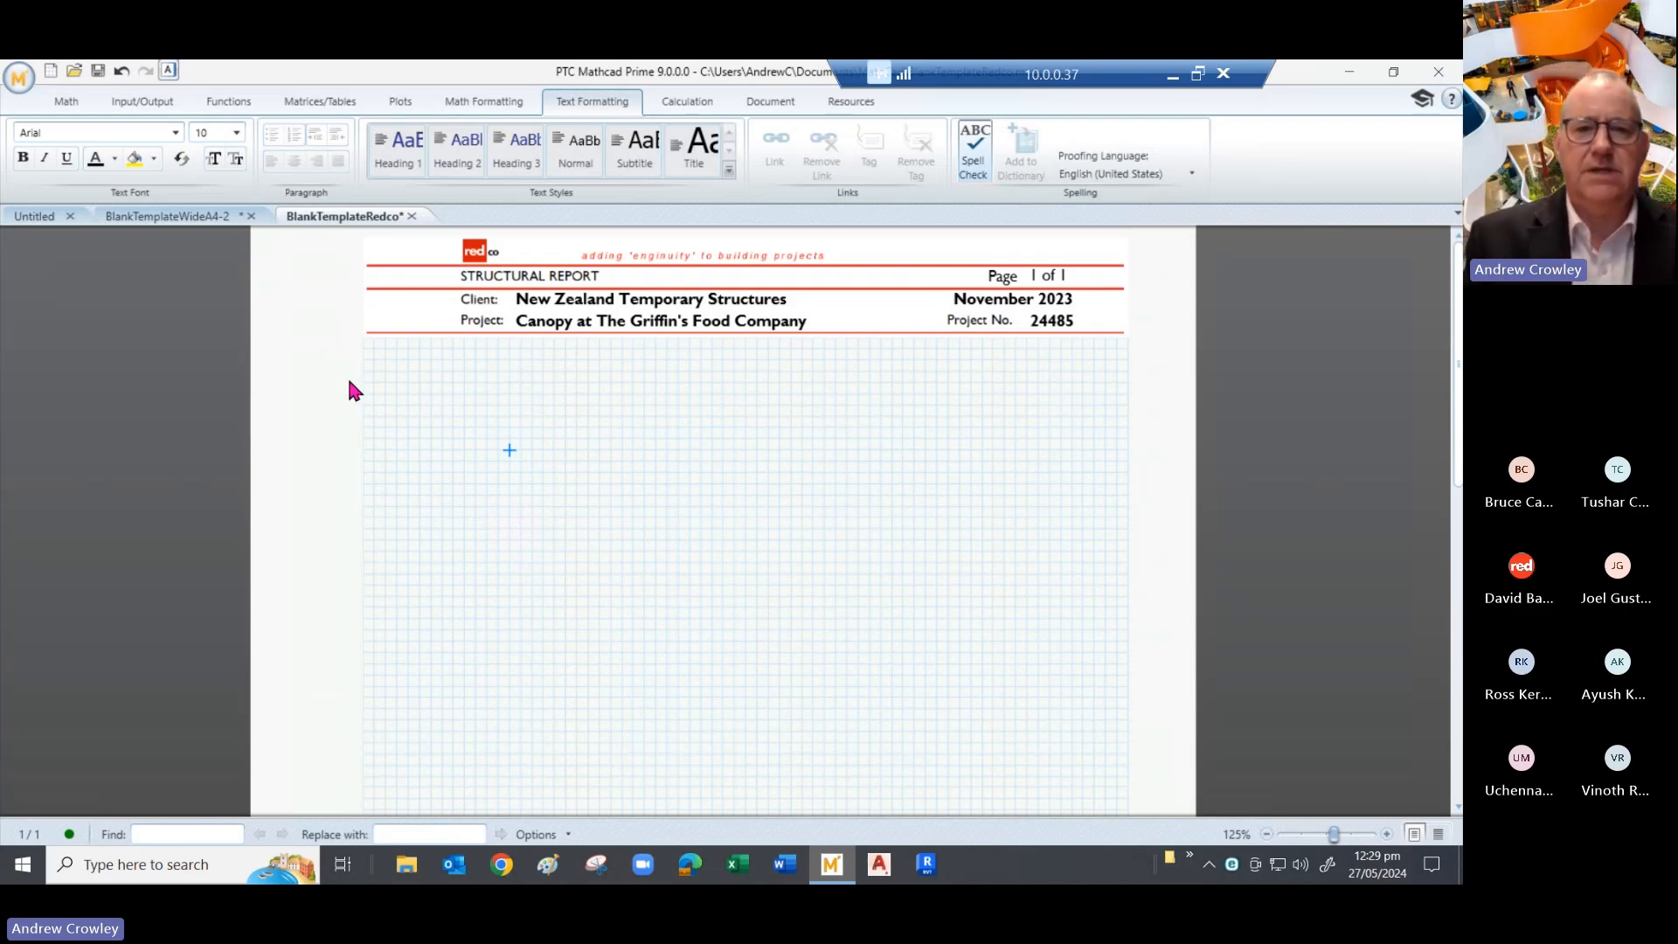
# - Add a text region reading 'span' below the STRUCTURAL REPORT header
pyautogui.hotkey('ctrl', 't')
pyautogui.write('shkfhkh')
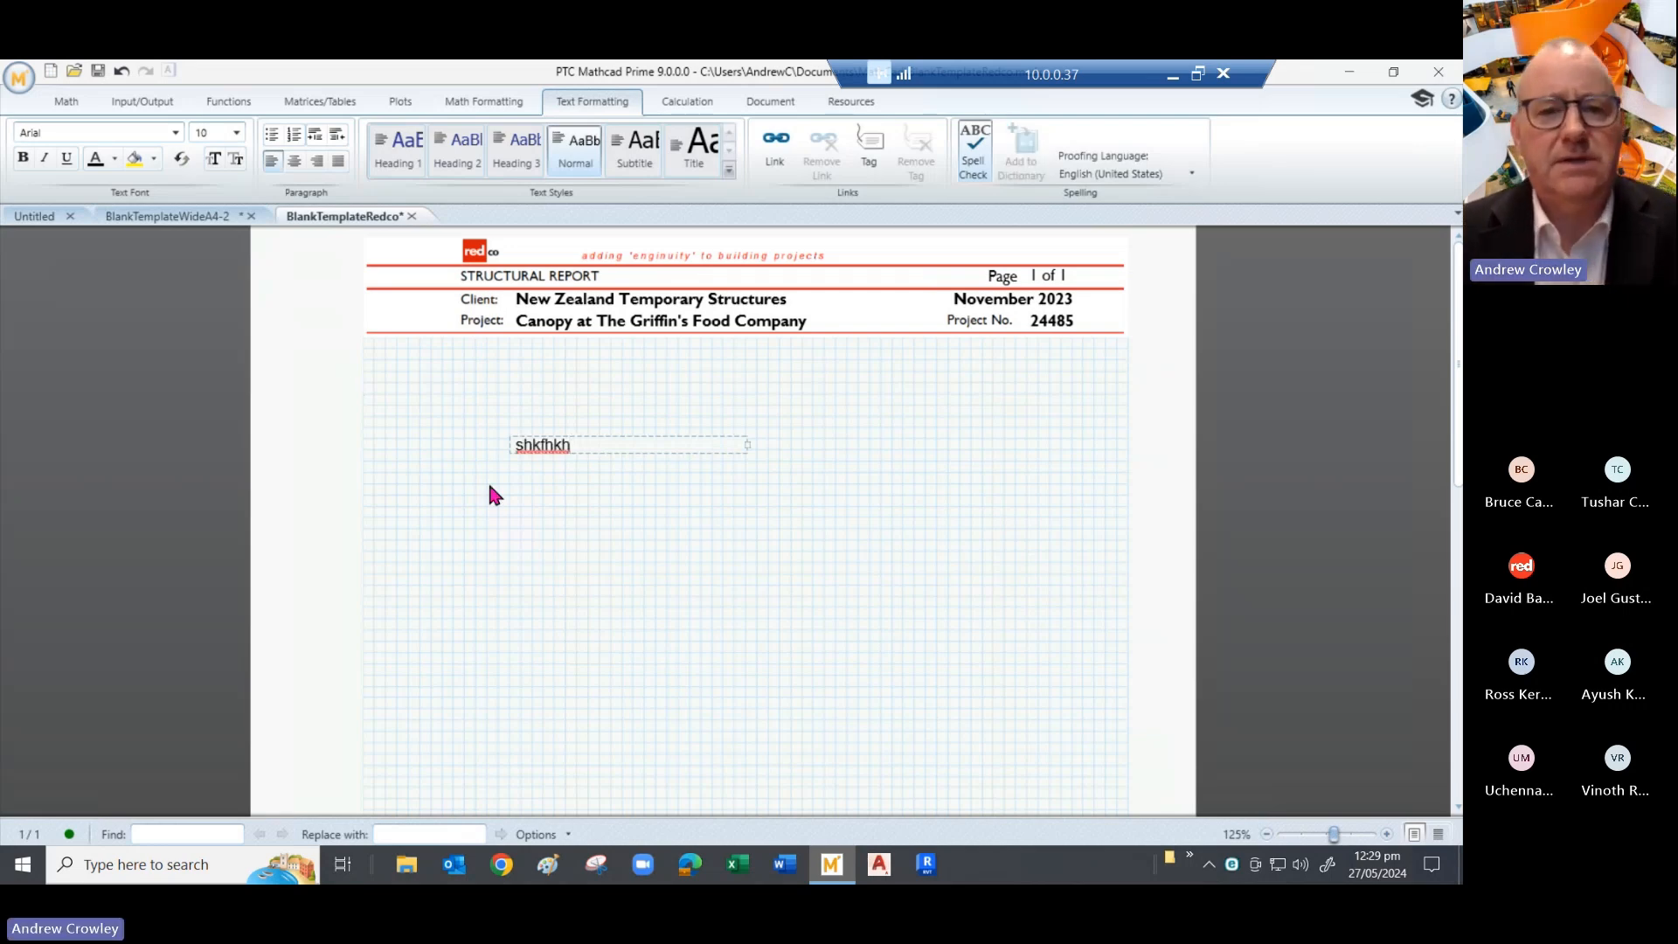
pyautogui.doubleClick(551, 447)
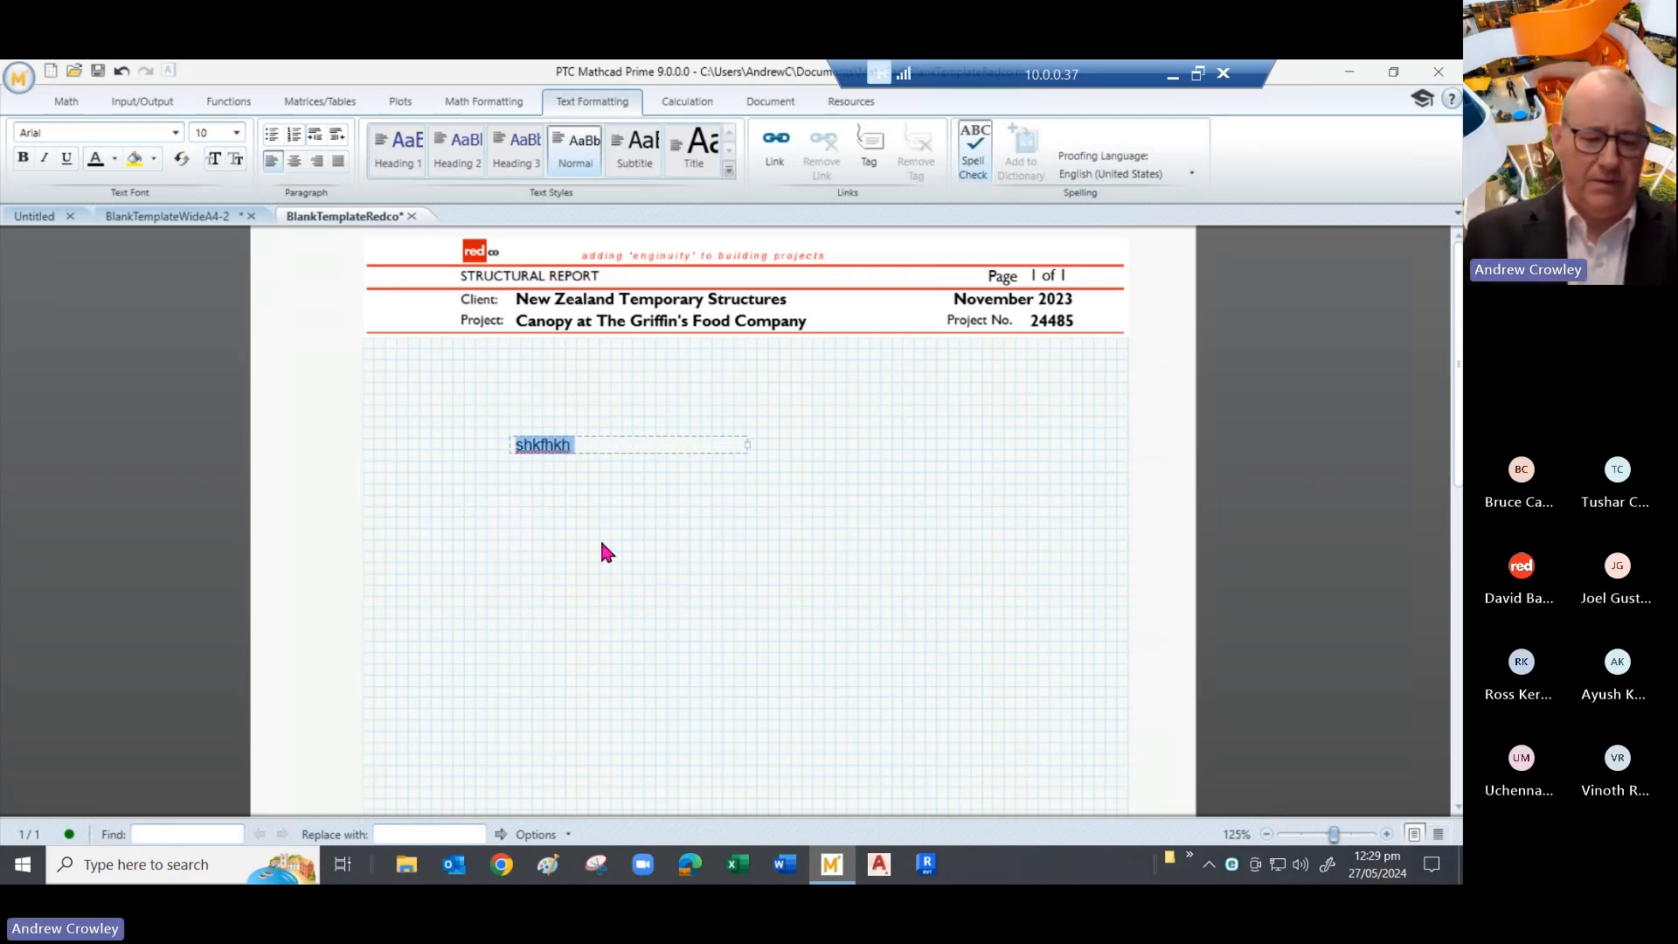
pyautogui.press('BackSpace')
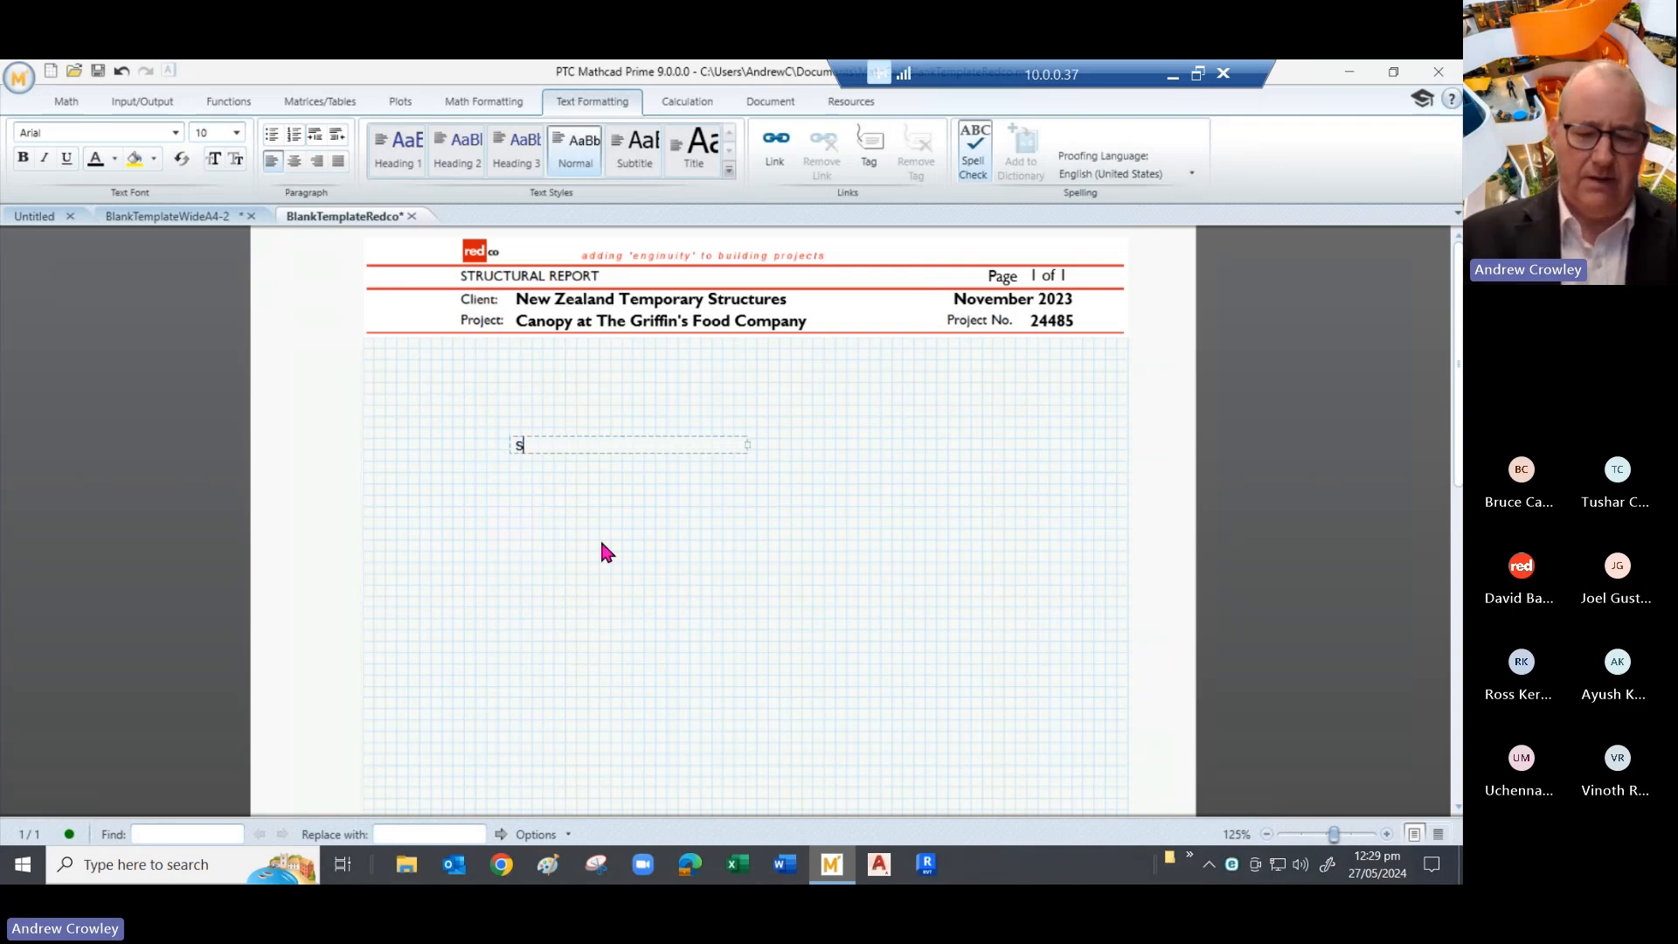
pyautogui.write('span')
pyautogui.click(600, 540)
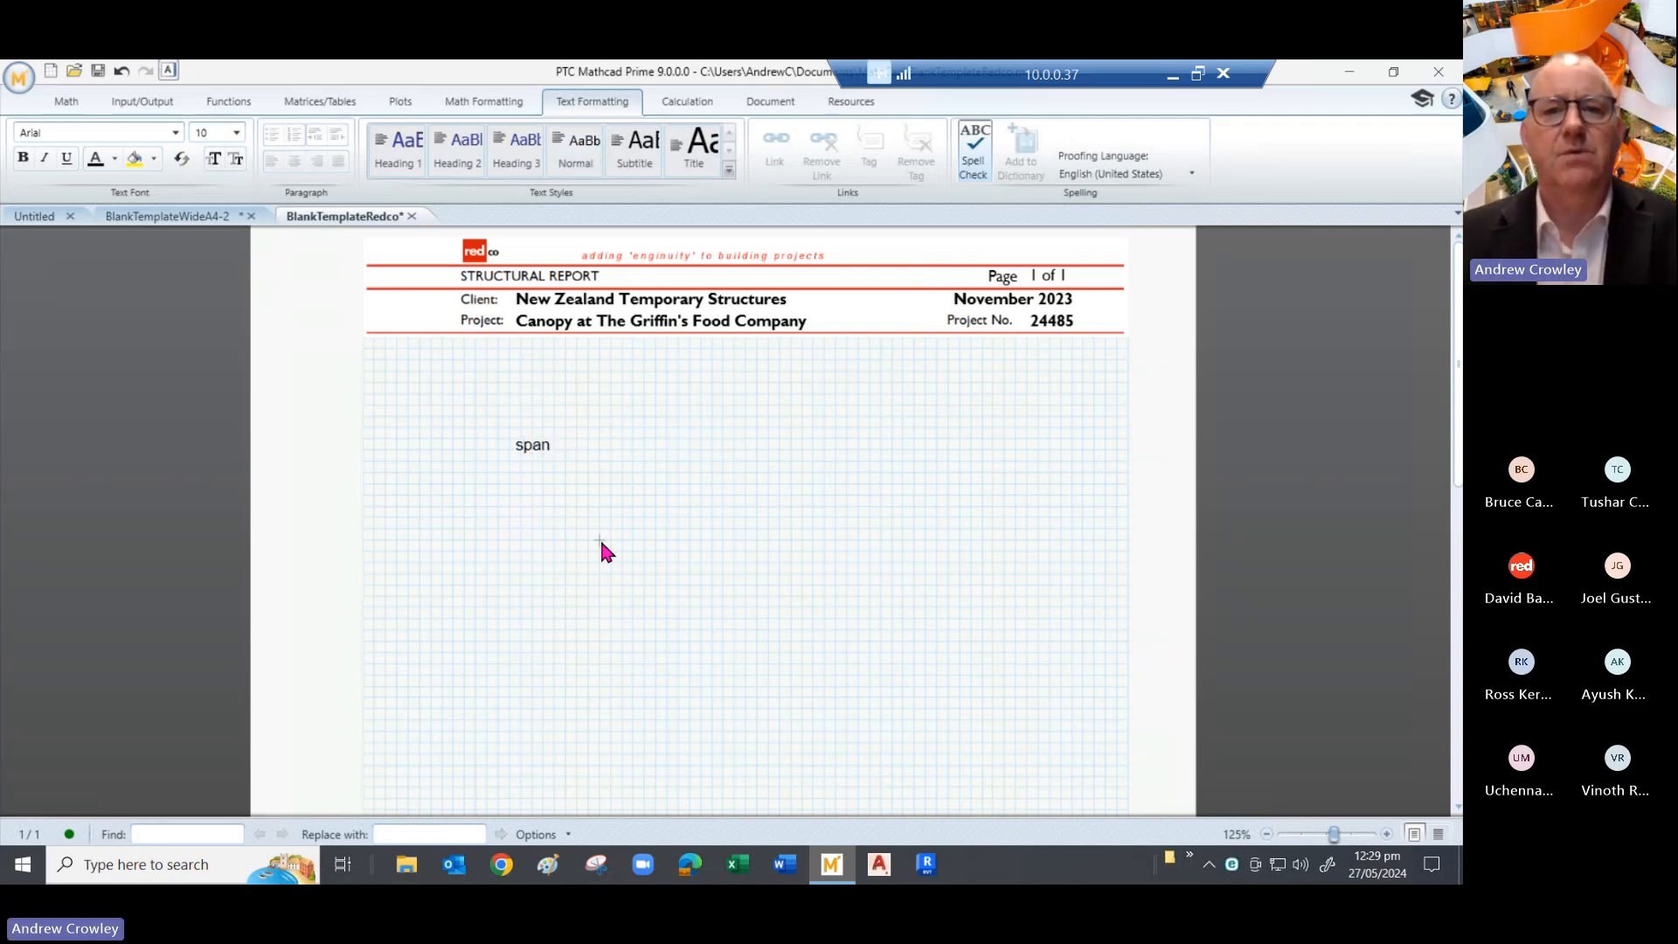